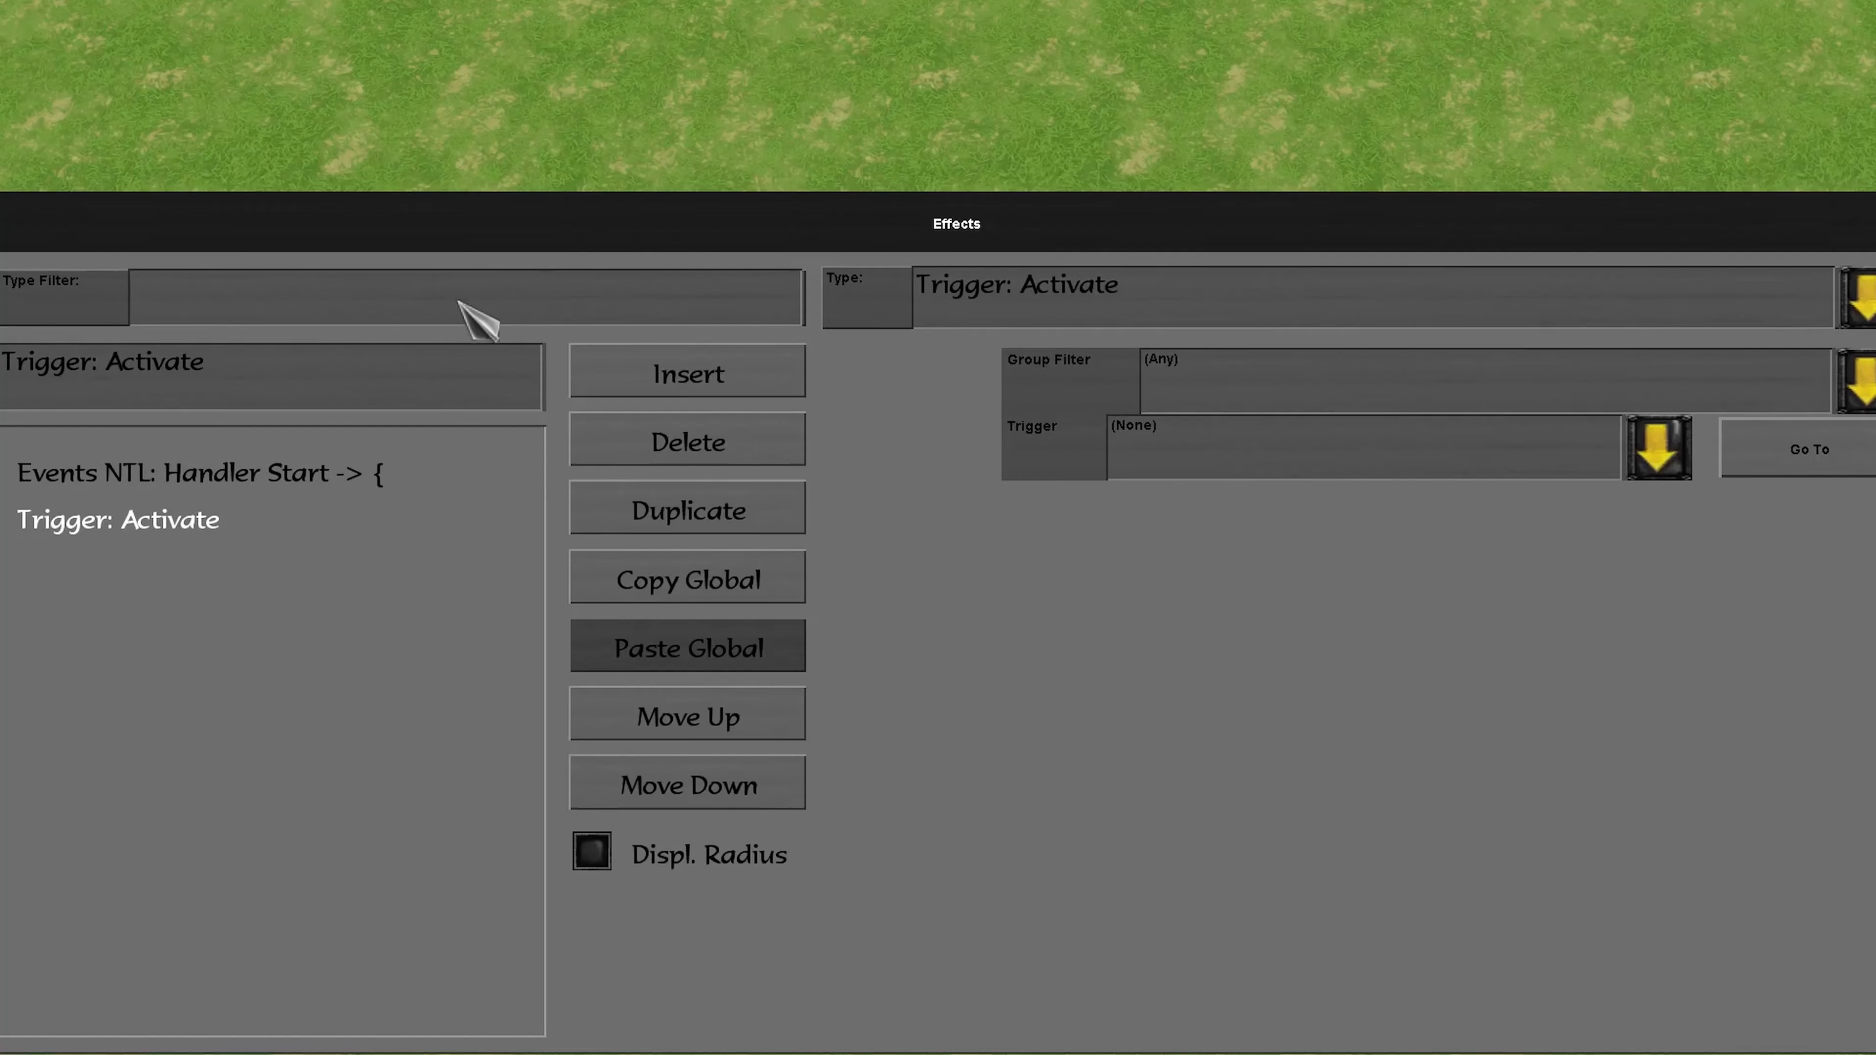
- Change the new effect in paintObjects_handler to Parameters NTL: Get String Declared, storing index 0 in the variable unit
click(1101, 308)
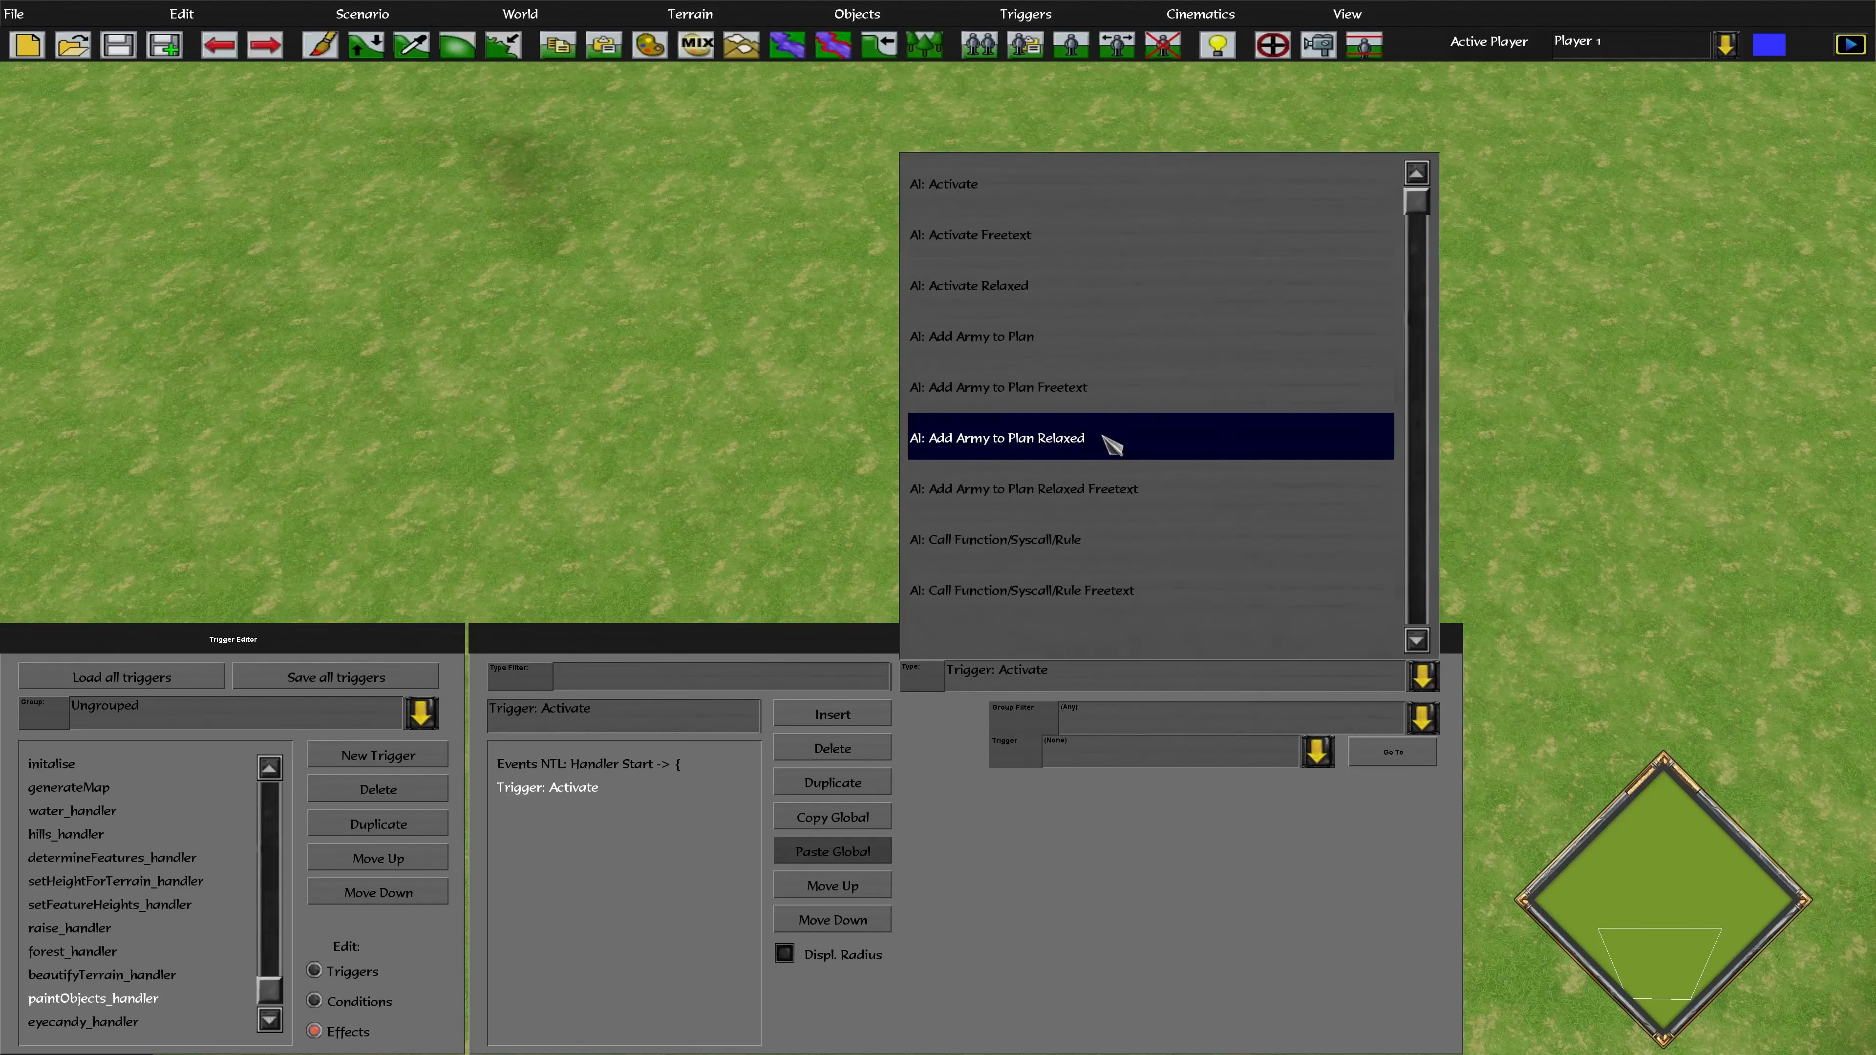
scroll(1106, 436, down, 10)
scroll(1152, 425, down, 8)
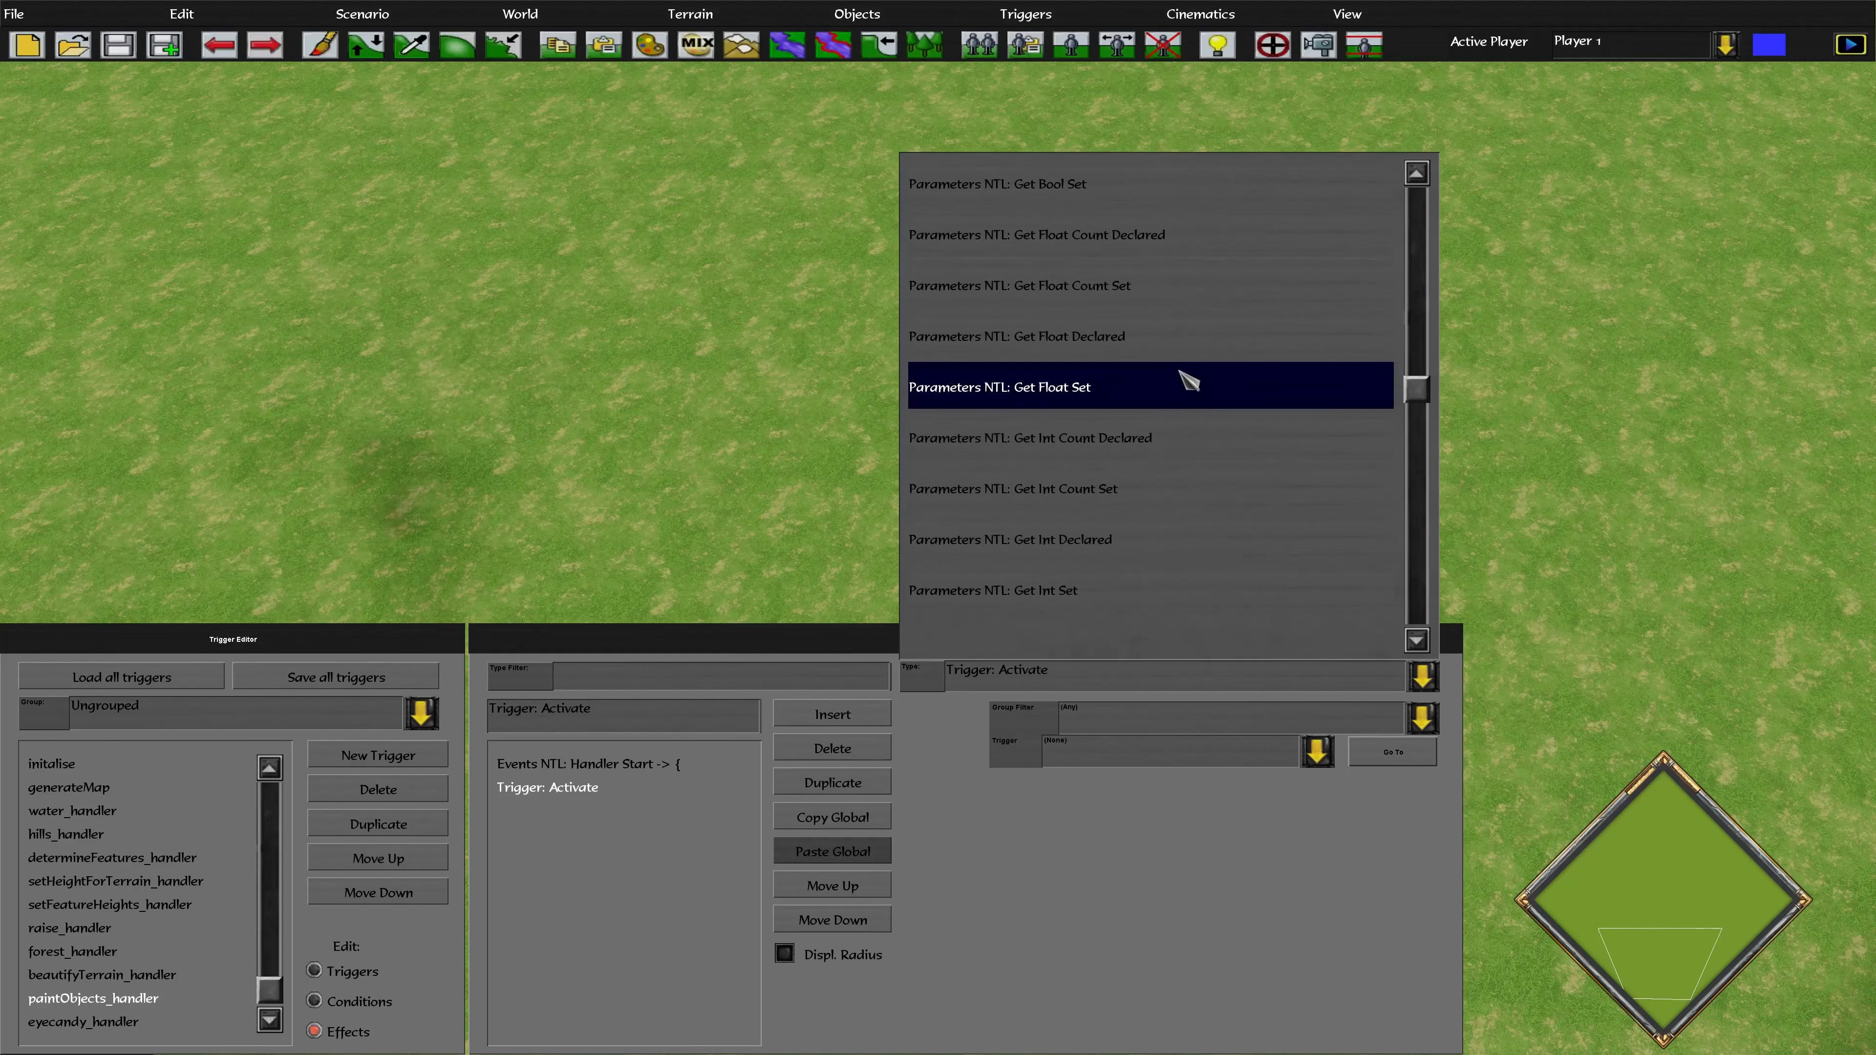
scroll(1185, 369, down, 3)
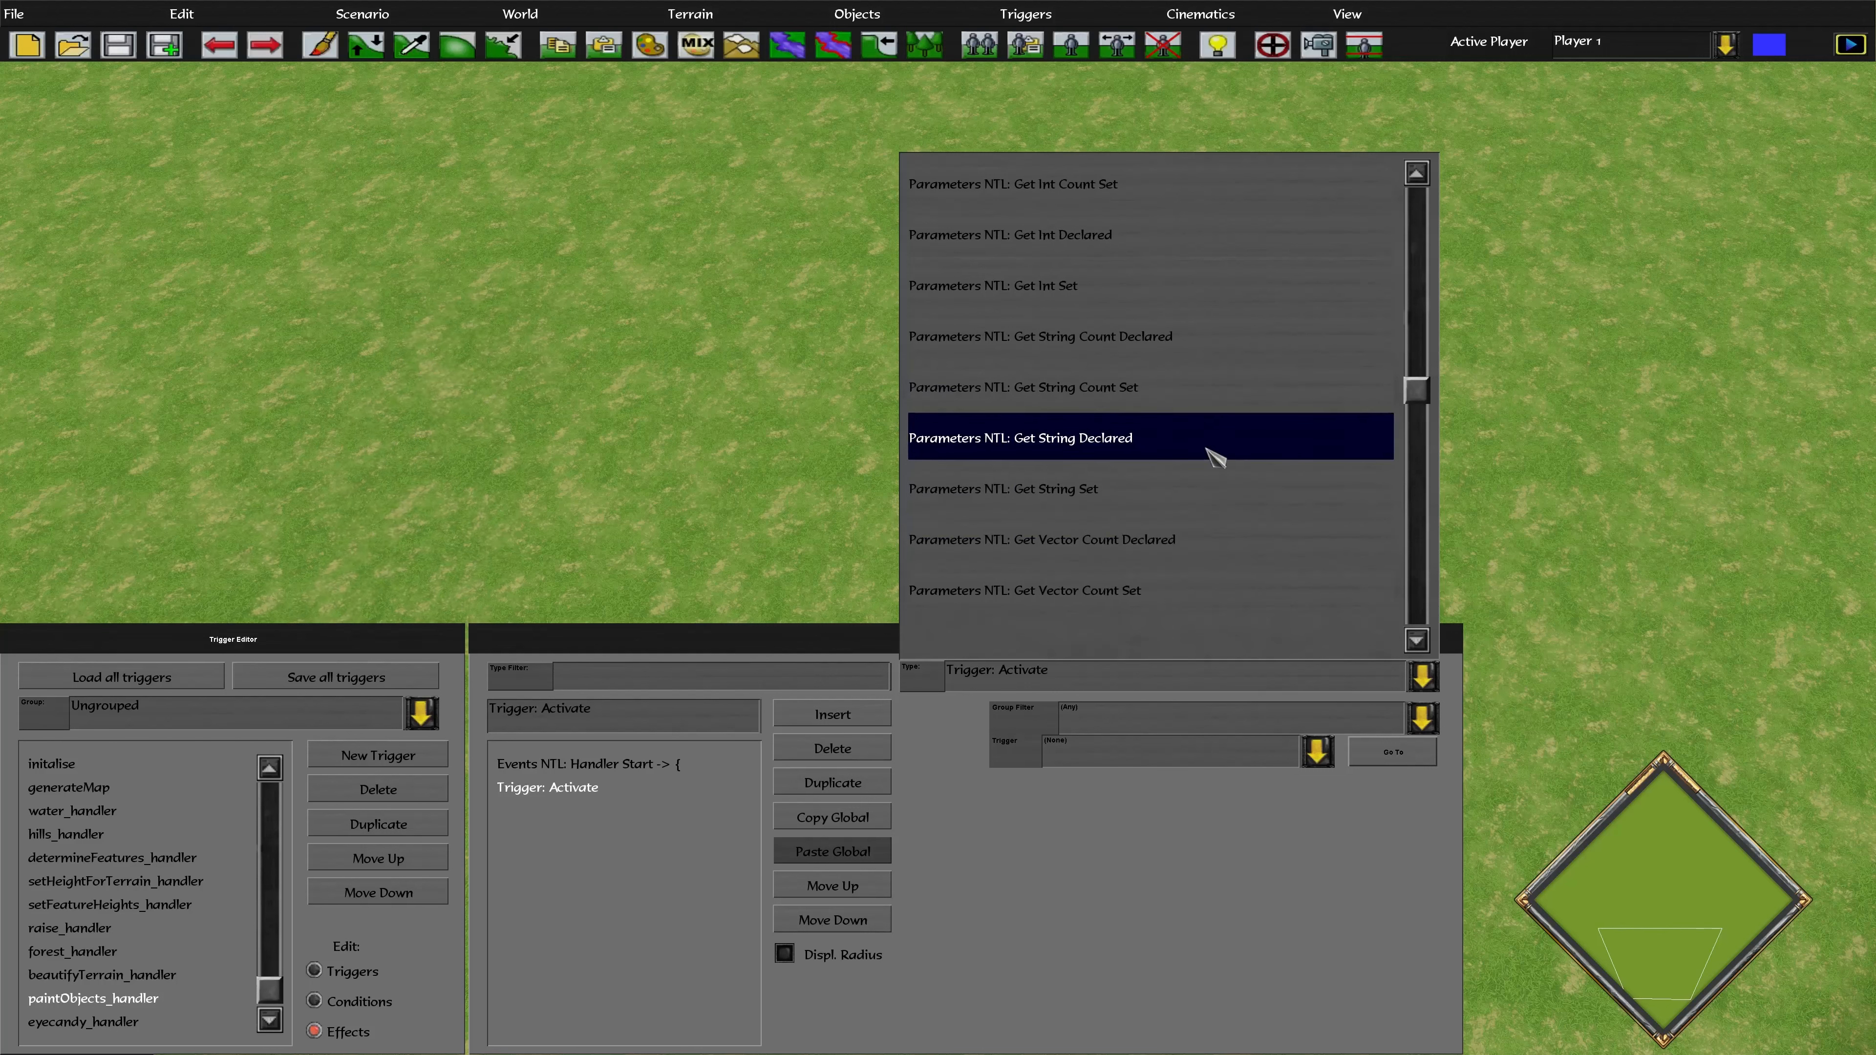
click(1211, 443)
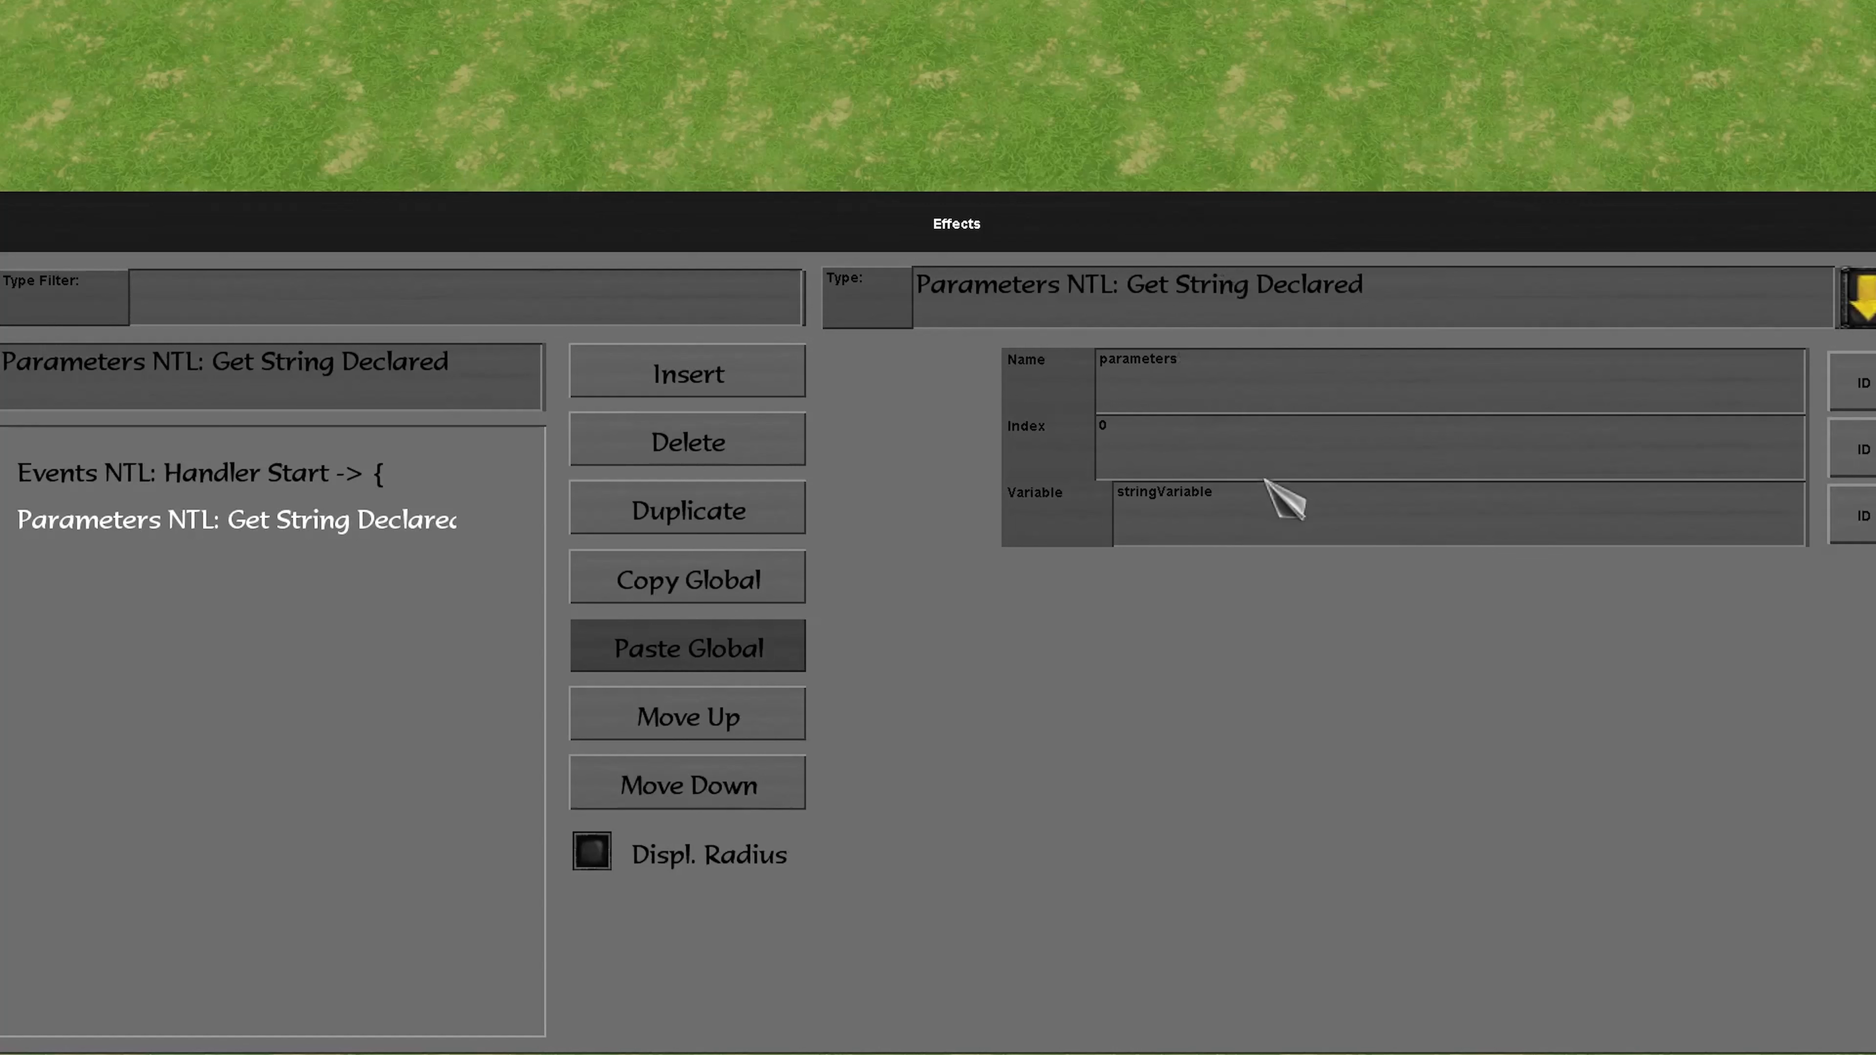
click(1264, 515)
text(un)
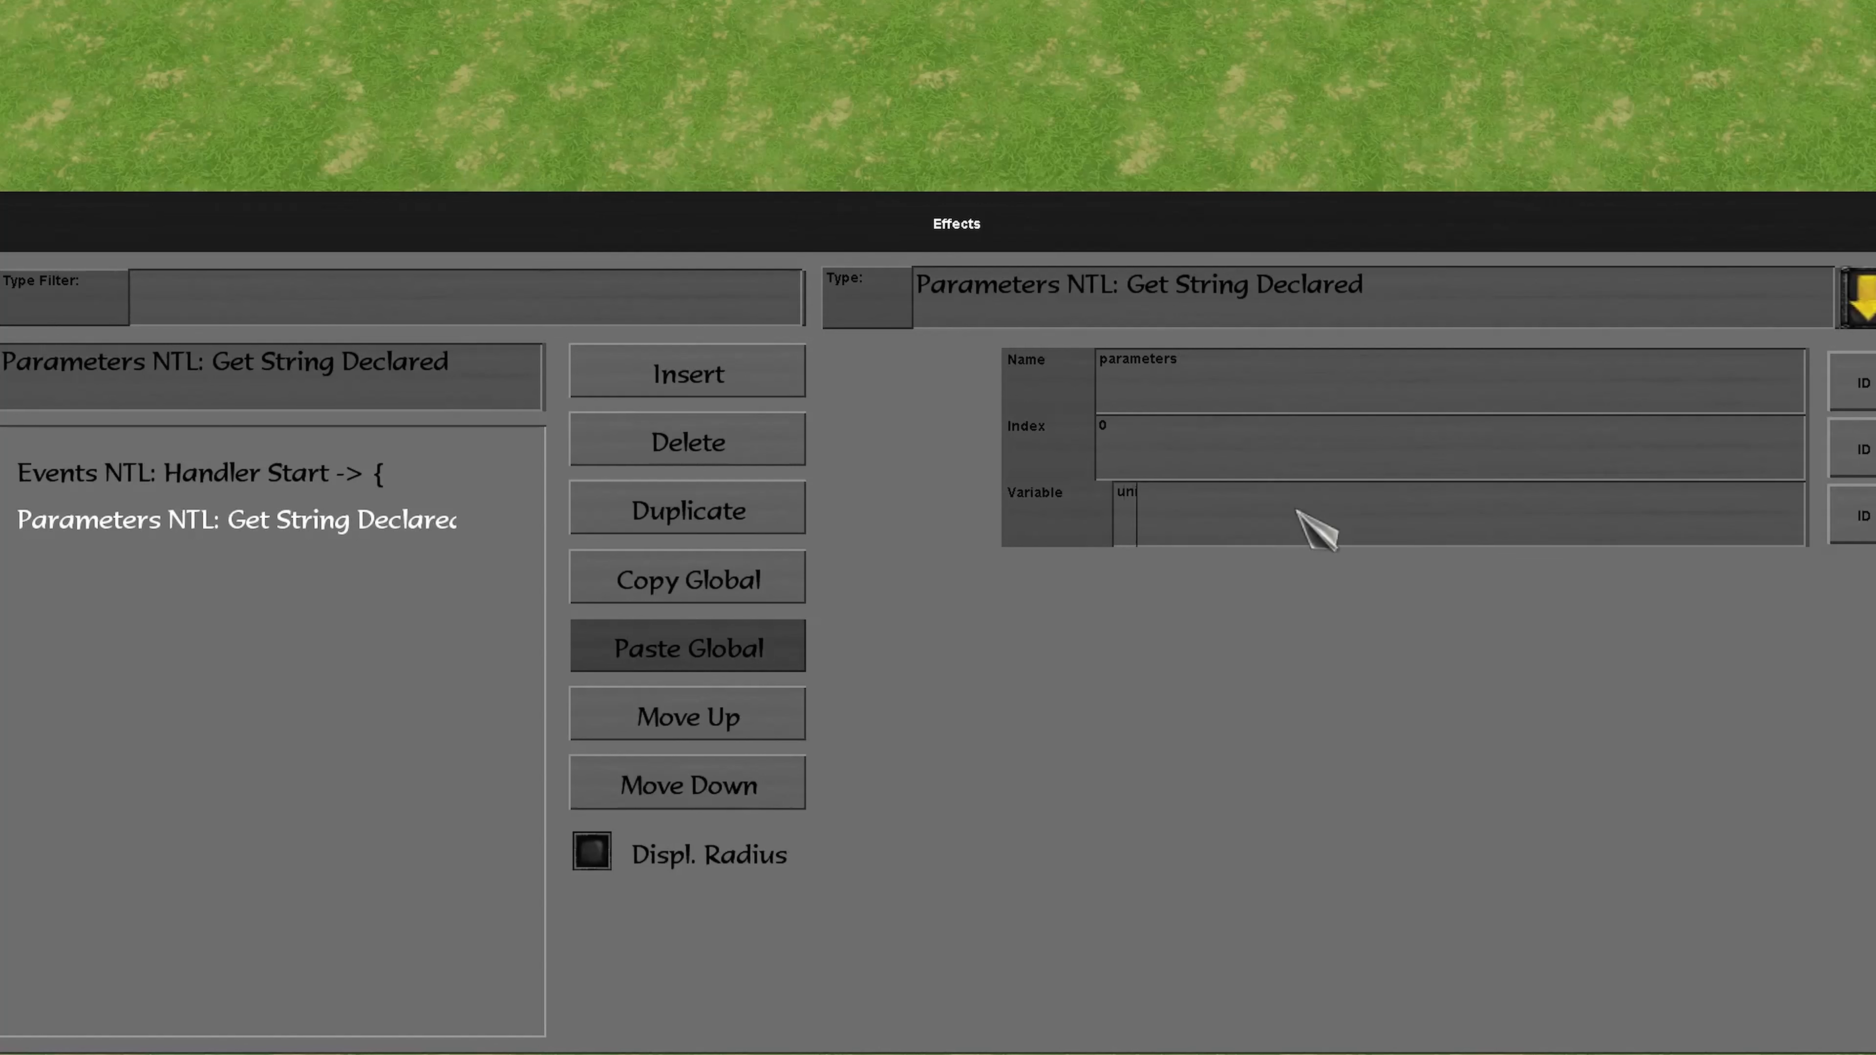
text(it)
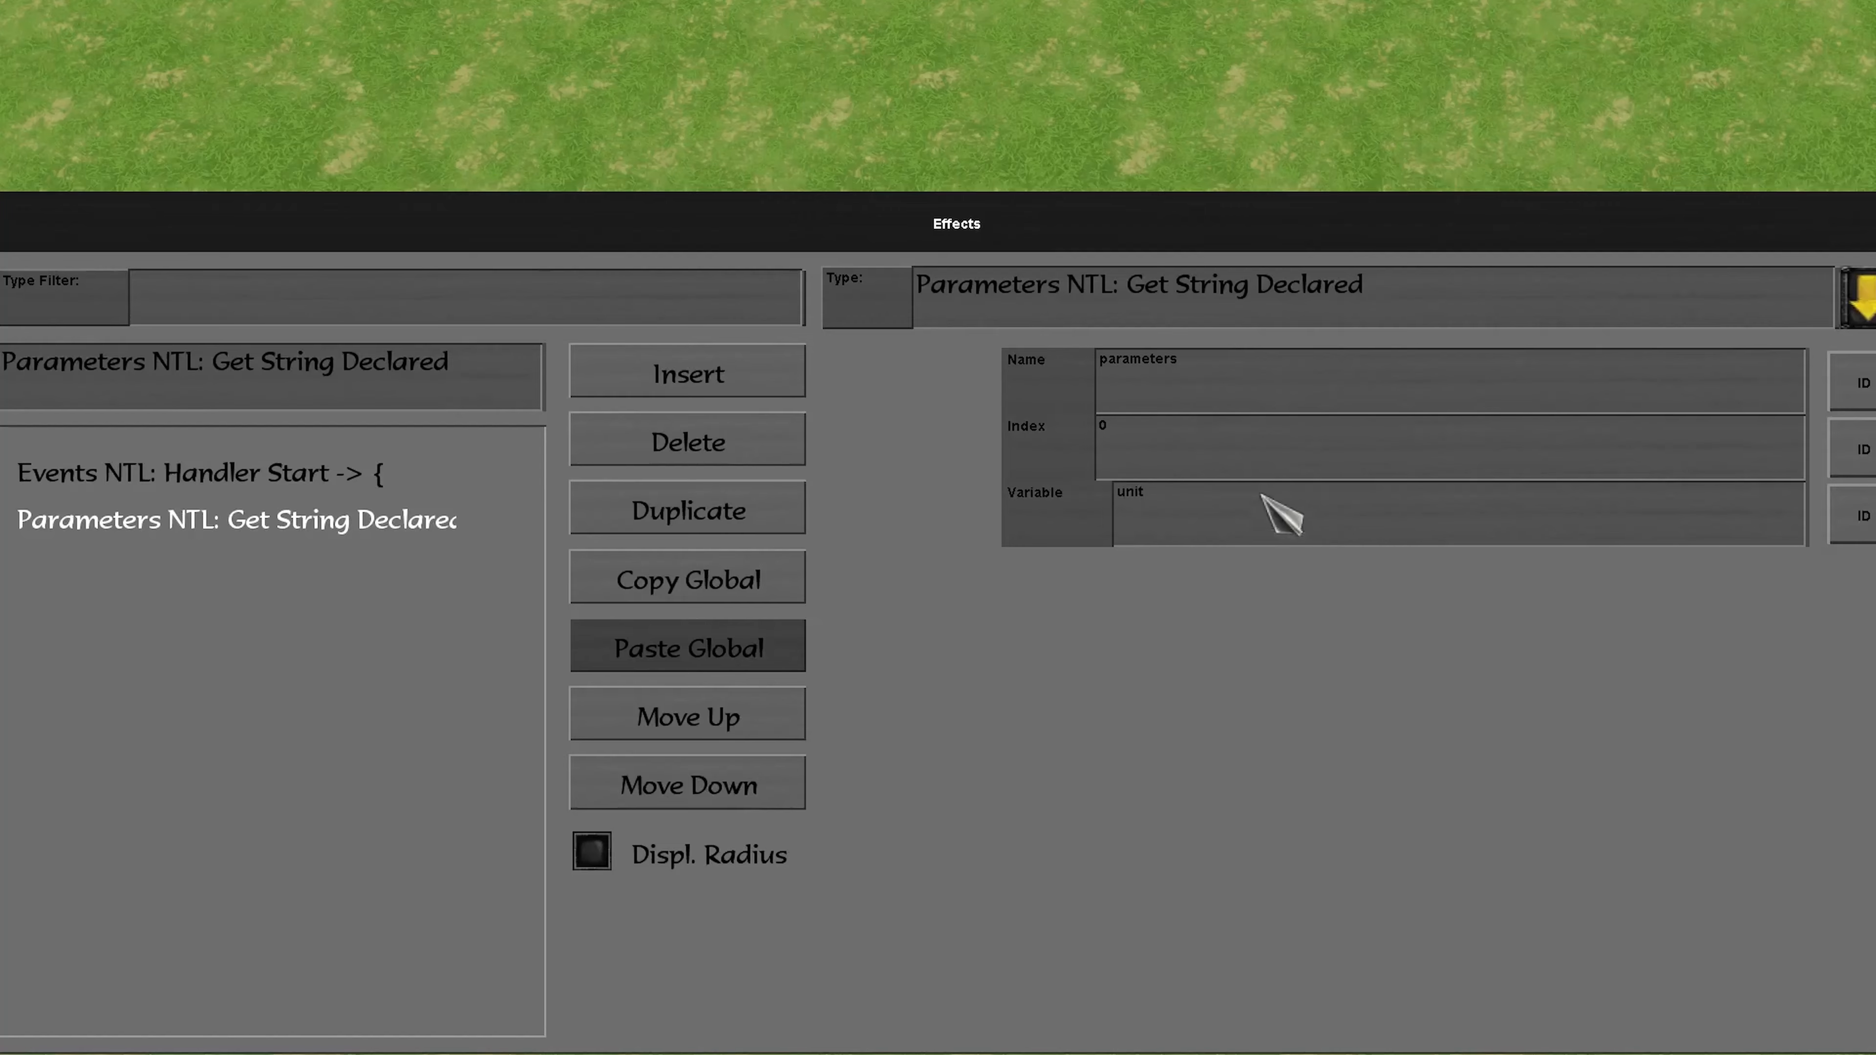
- Duplicate the string parameter effect and change the copy to Parameters NTL: Get Float Set with the variable probability
click(735, 513)
click(1144, 311)
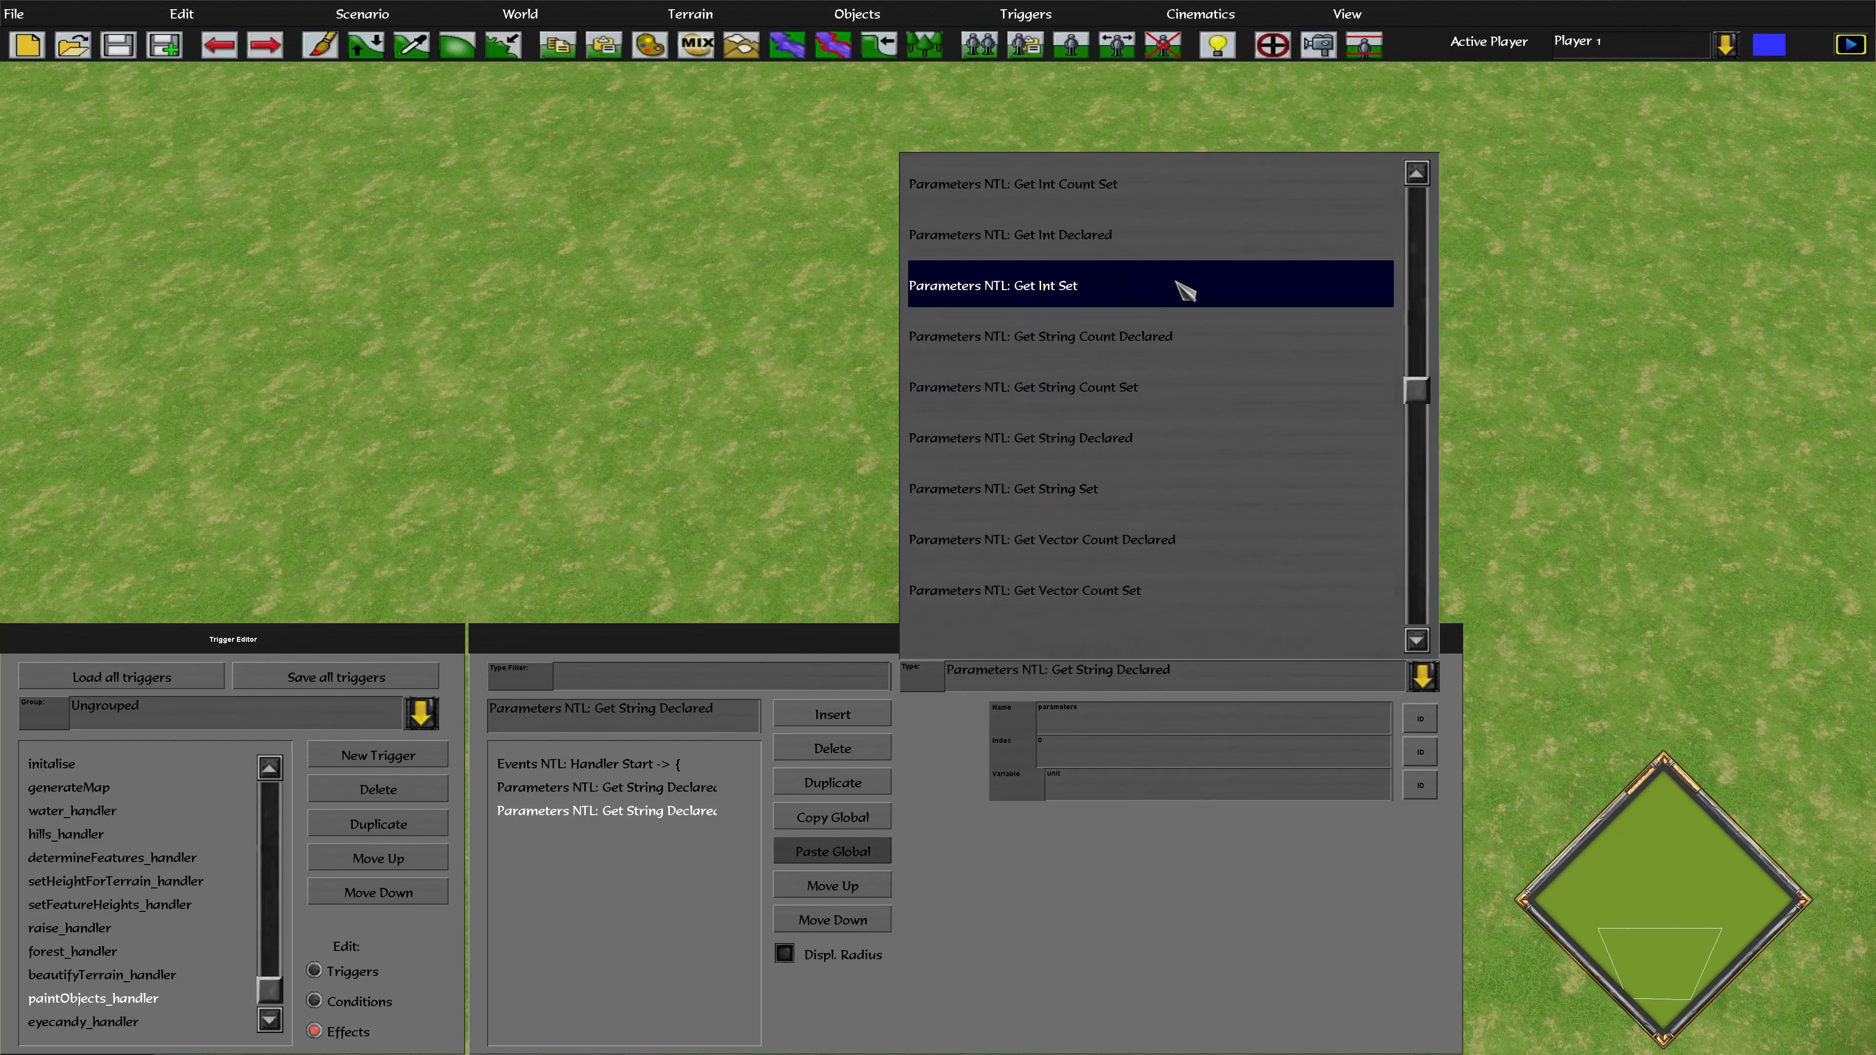
scroll(1167, 374, up, 1)
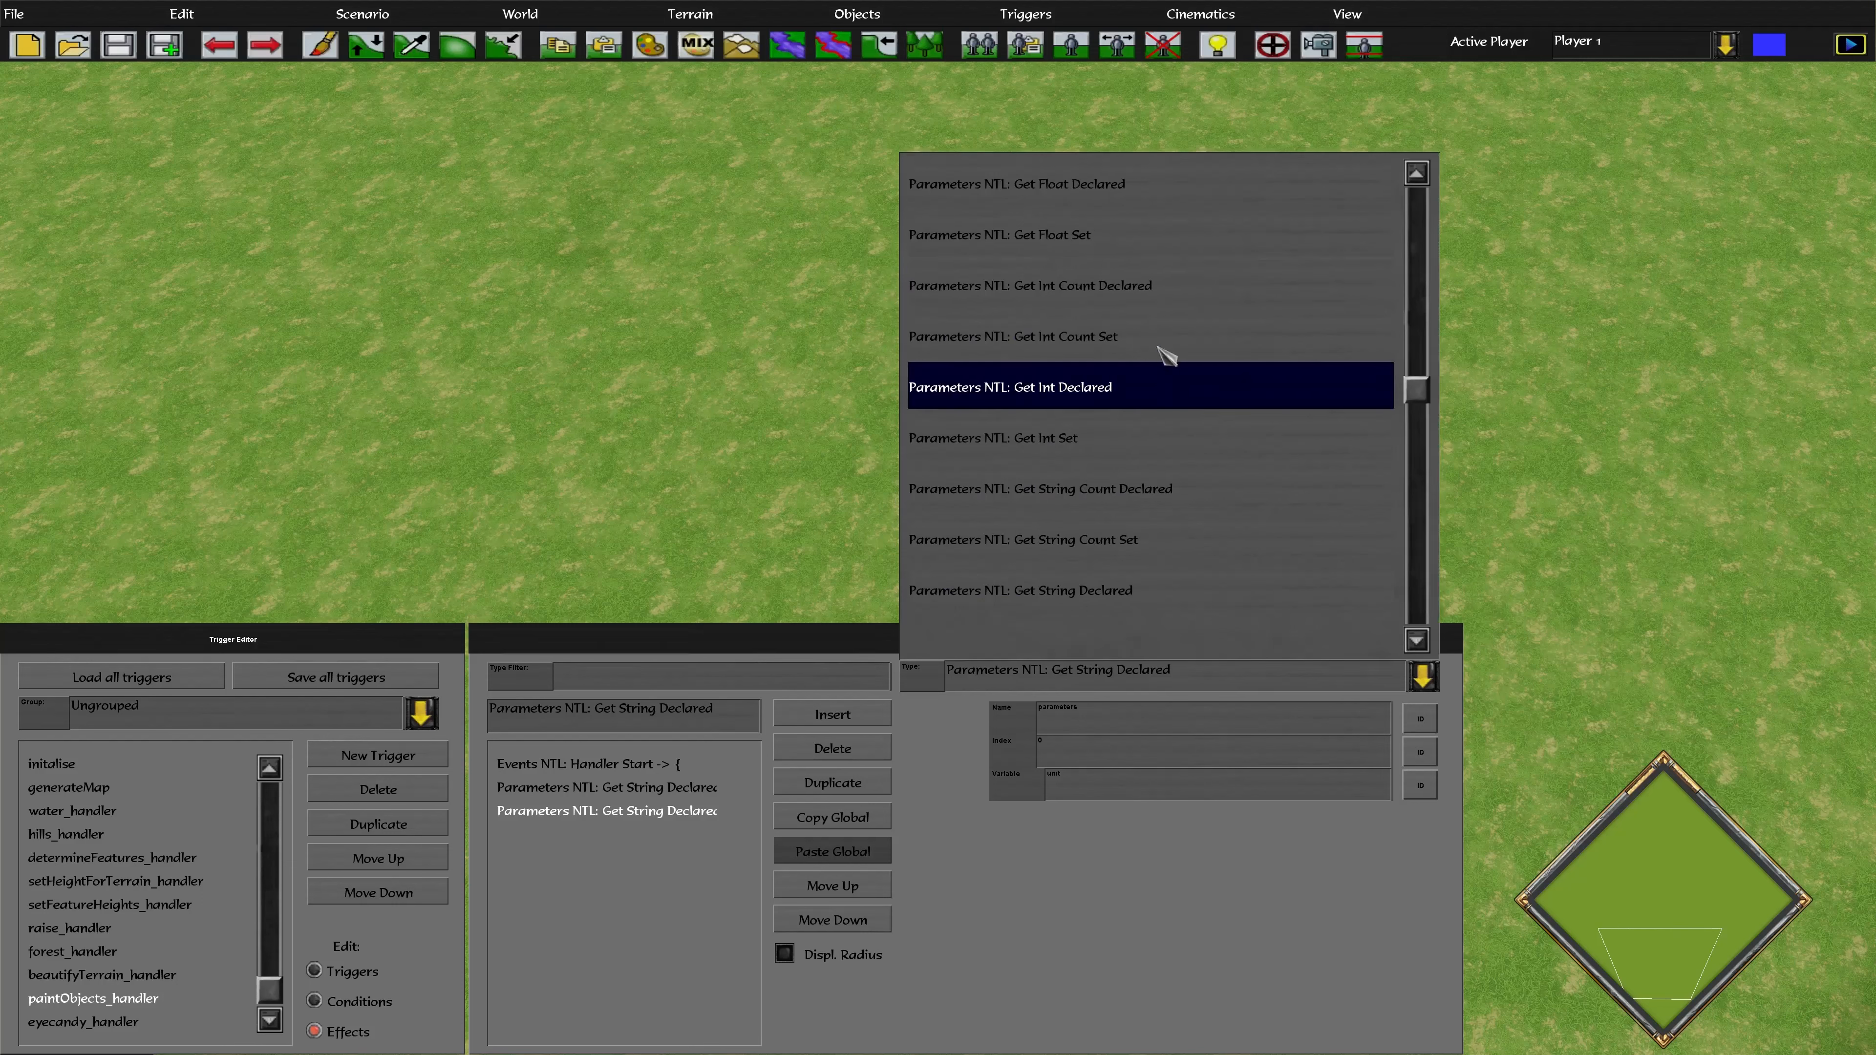
click(1145, 250)
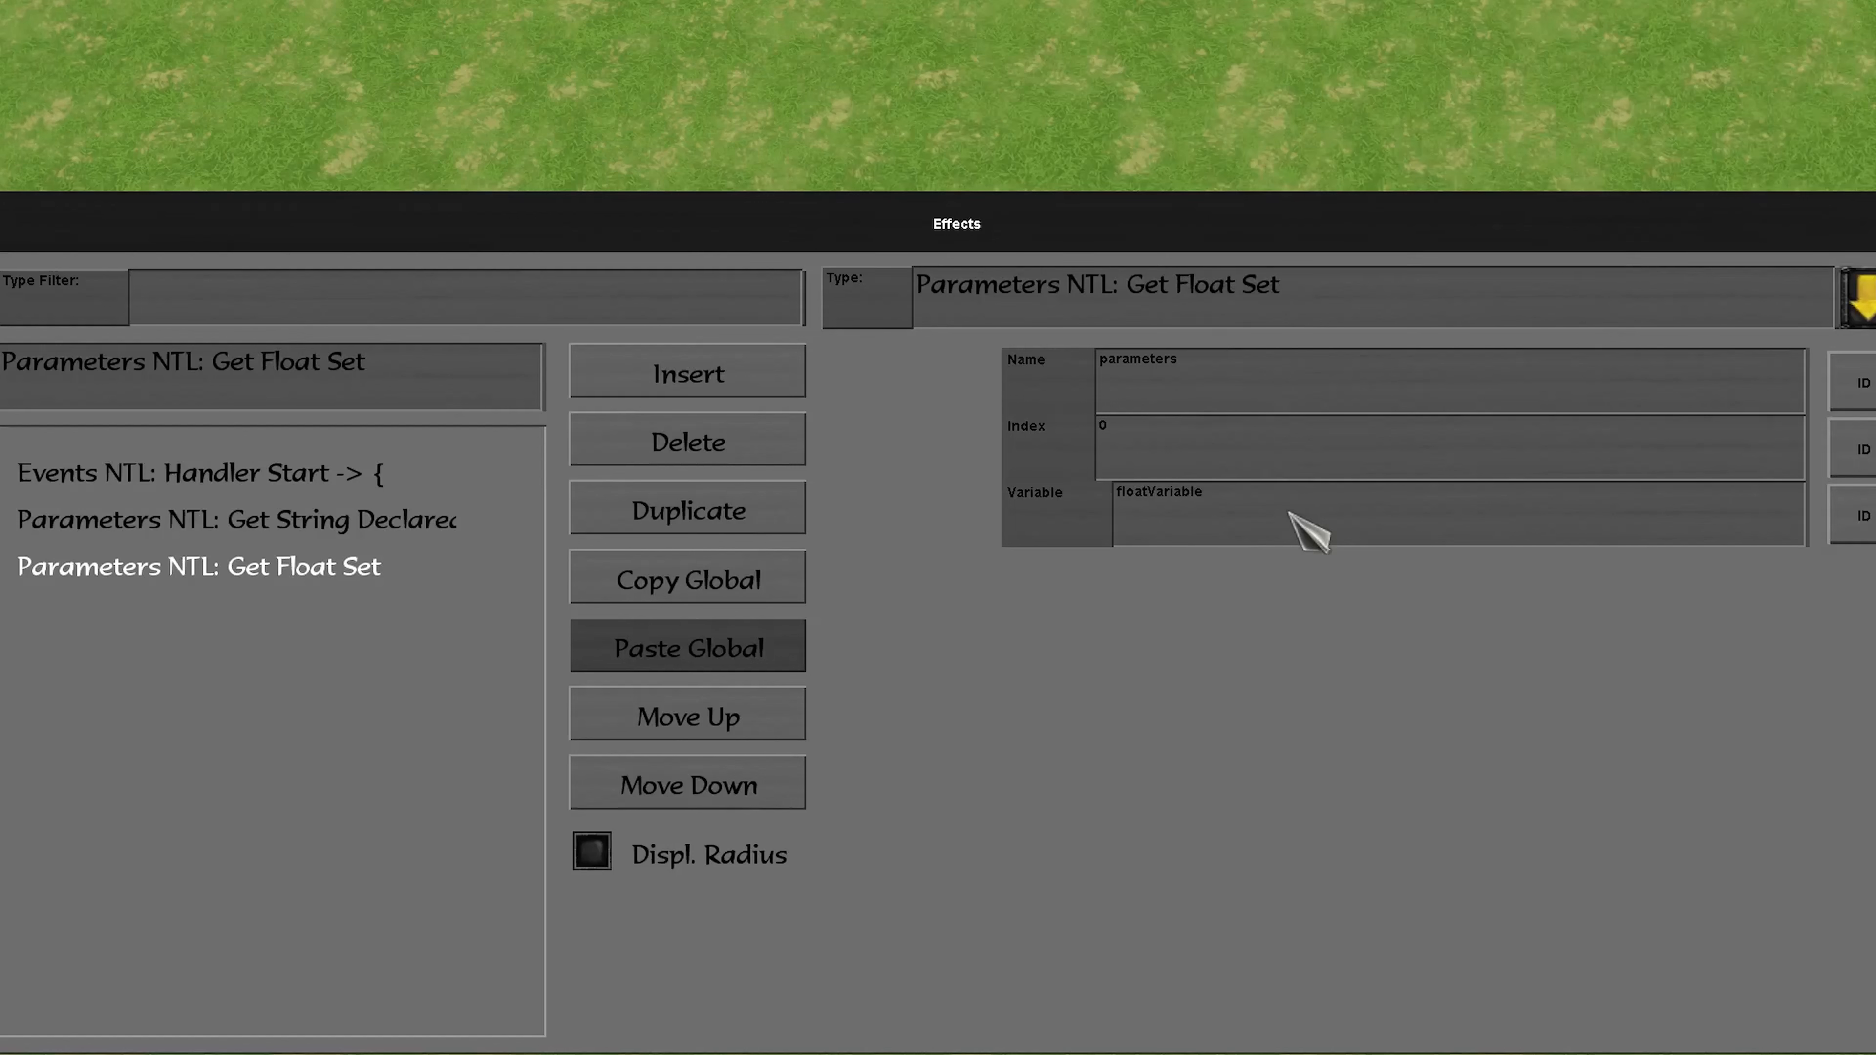
click(1119, 503)
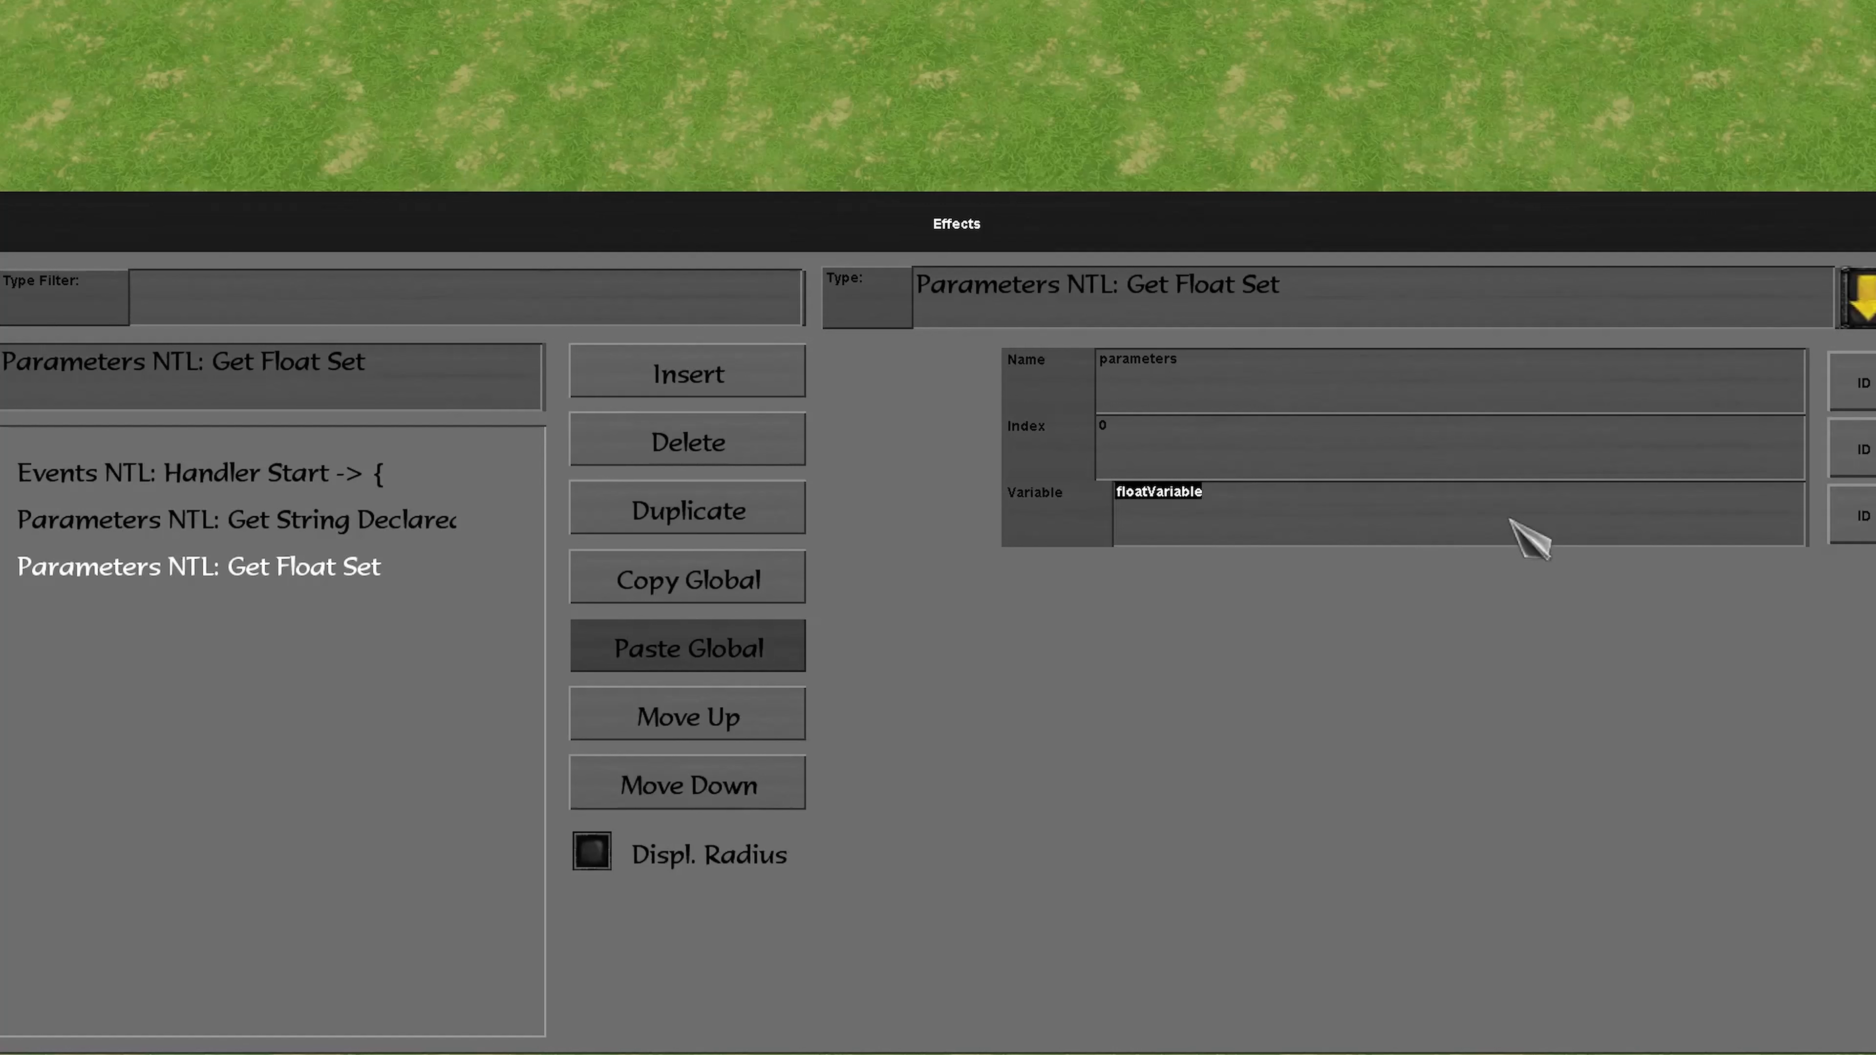
text(probability)
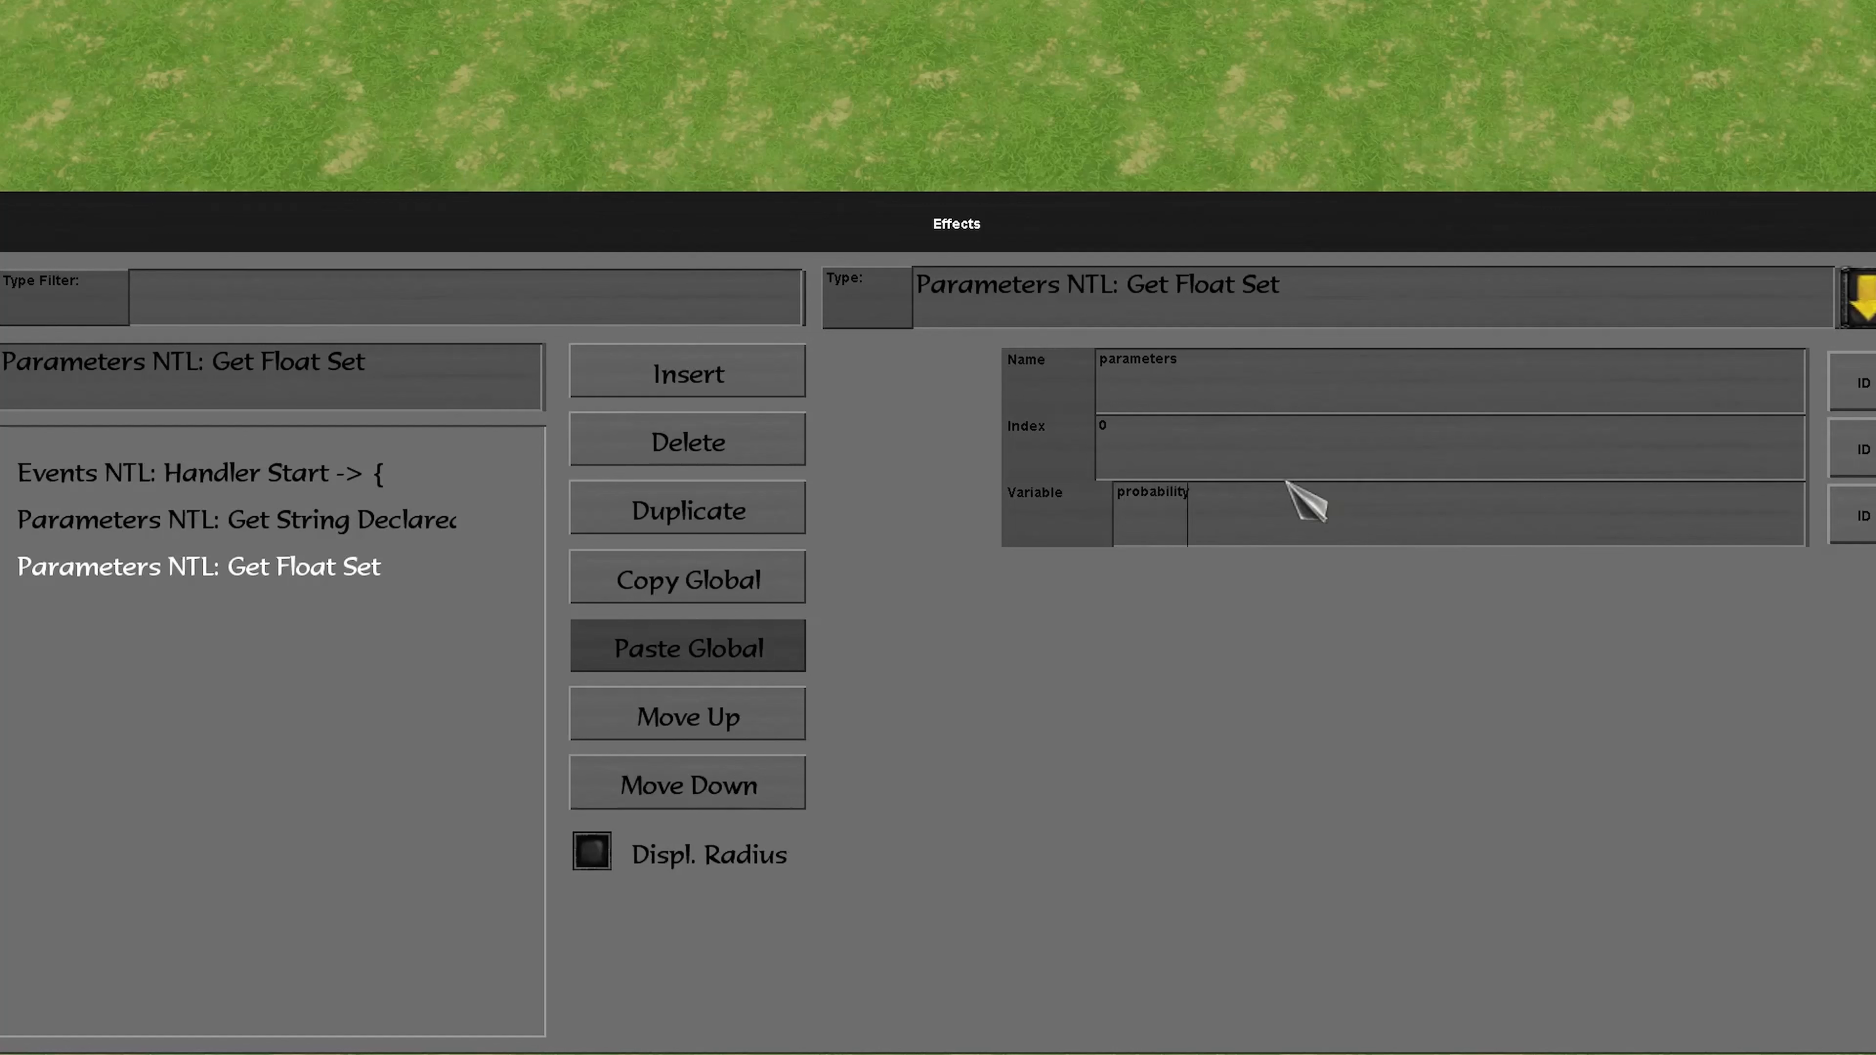
- Add a World NTL: For Terrain Tile Start loop effect that uses the variable v
click(687, 392)
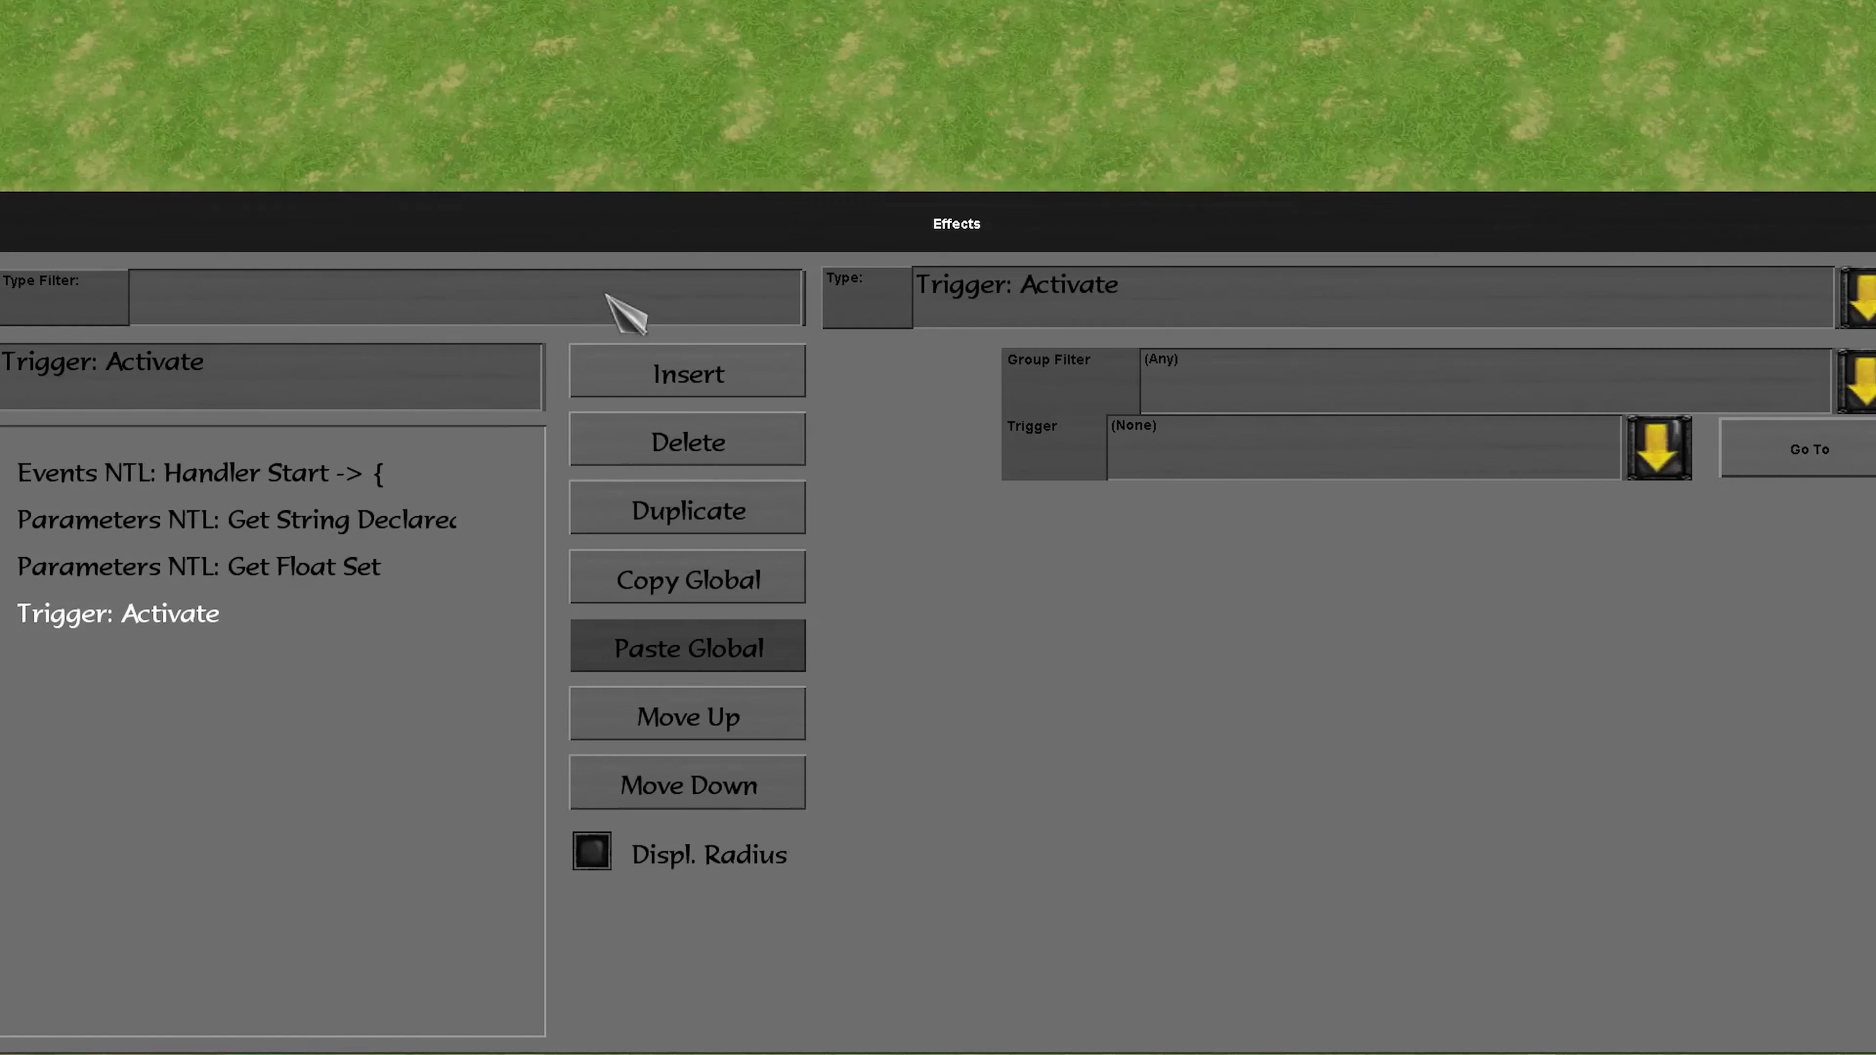
click(604, 295)
text(world)
click(1075, 292)
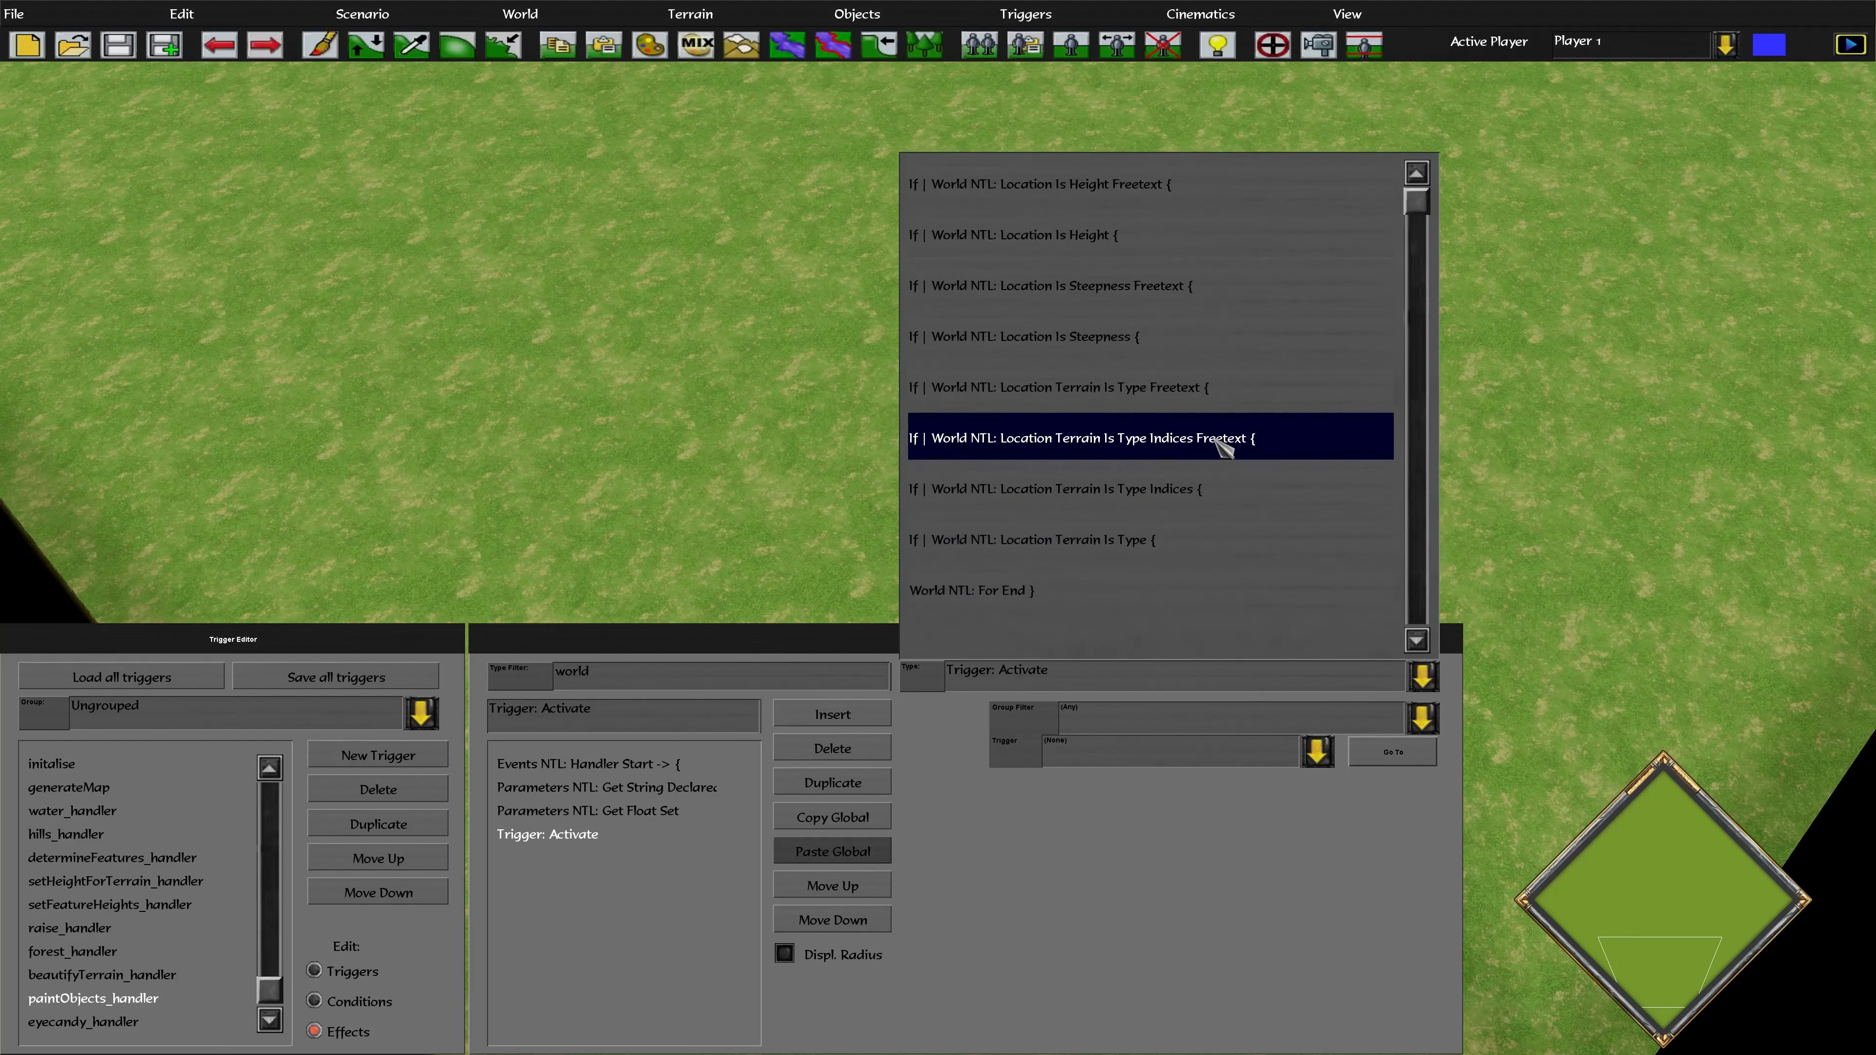
scroll(1221, 444, down, 3)
scroll(1152, 333, down, 2)
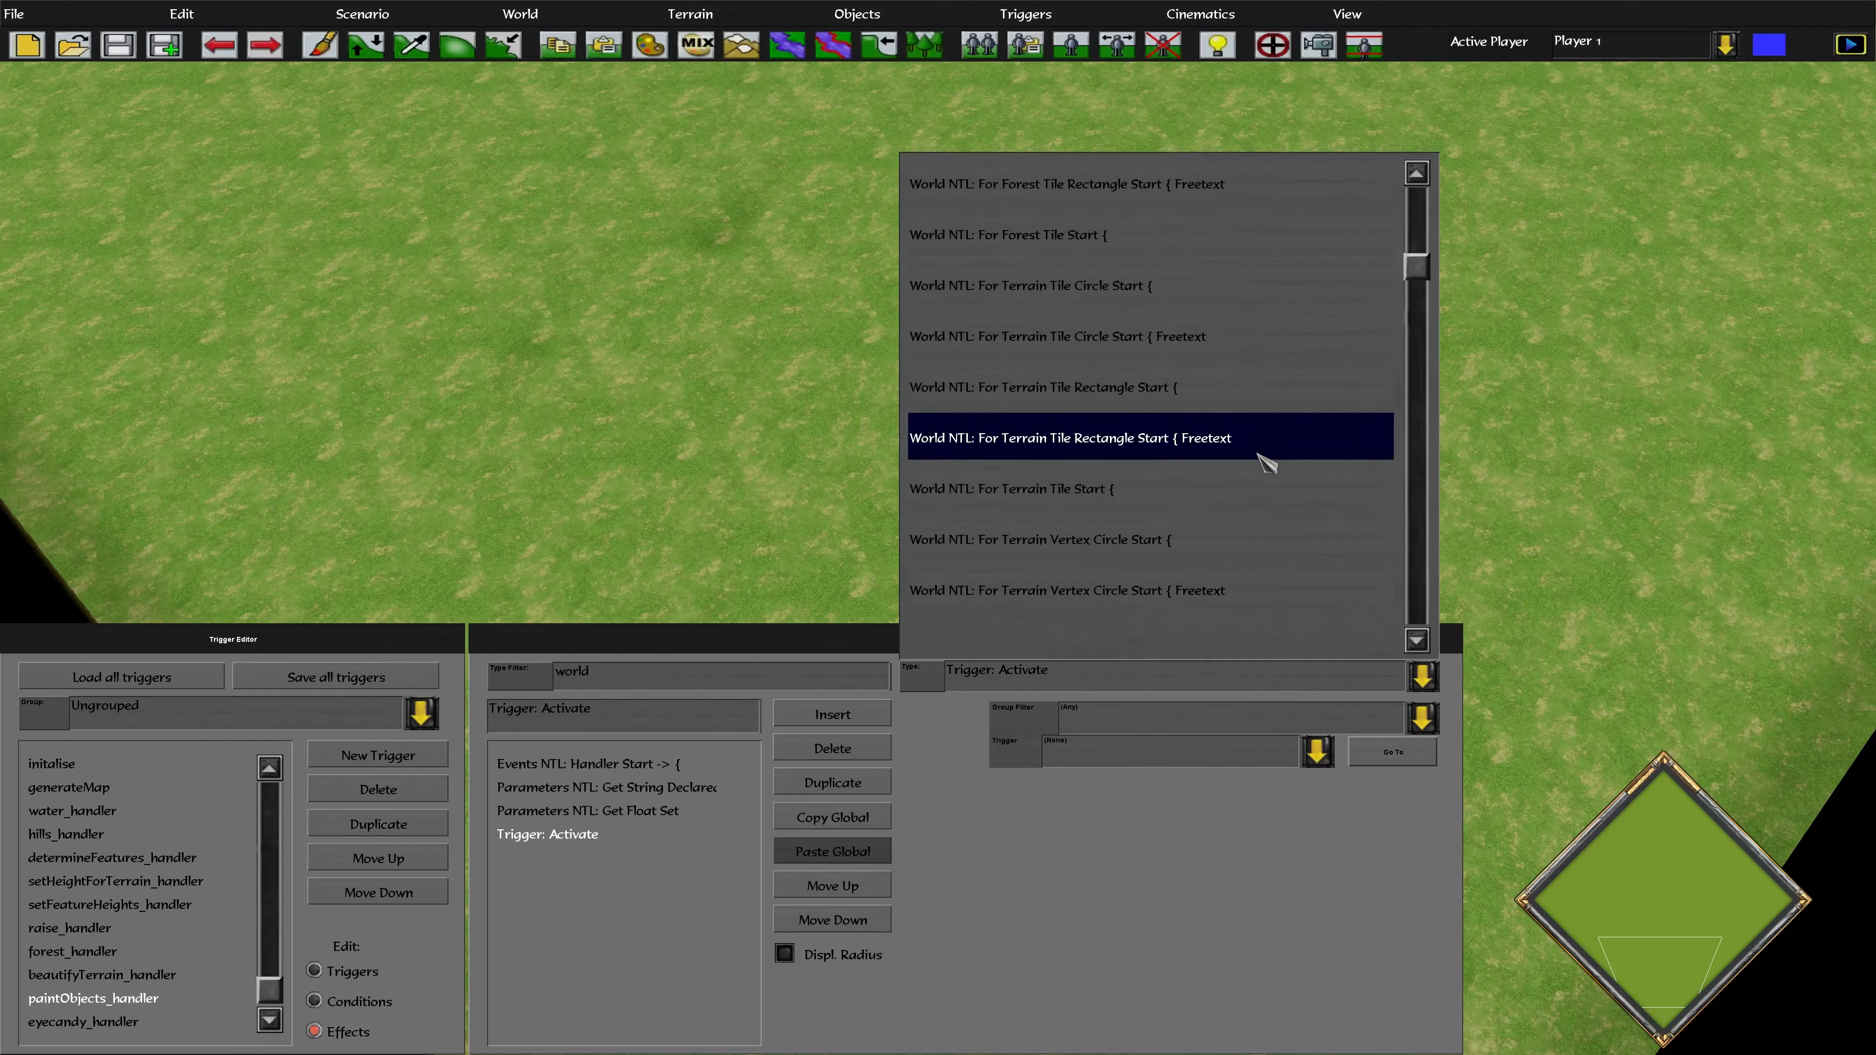
click(1242, 491)
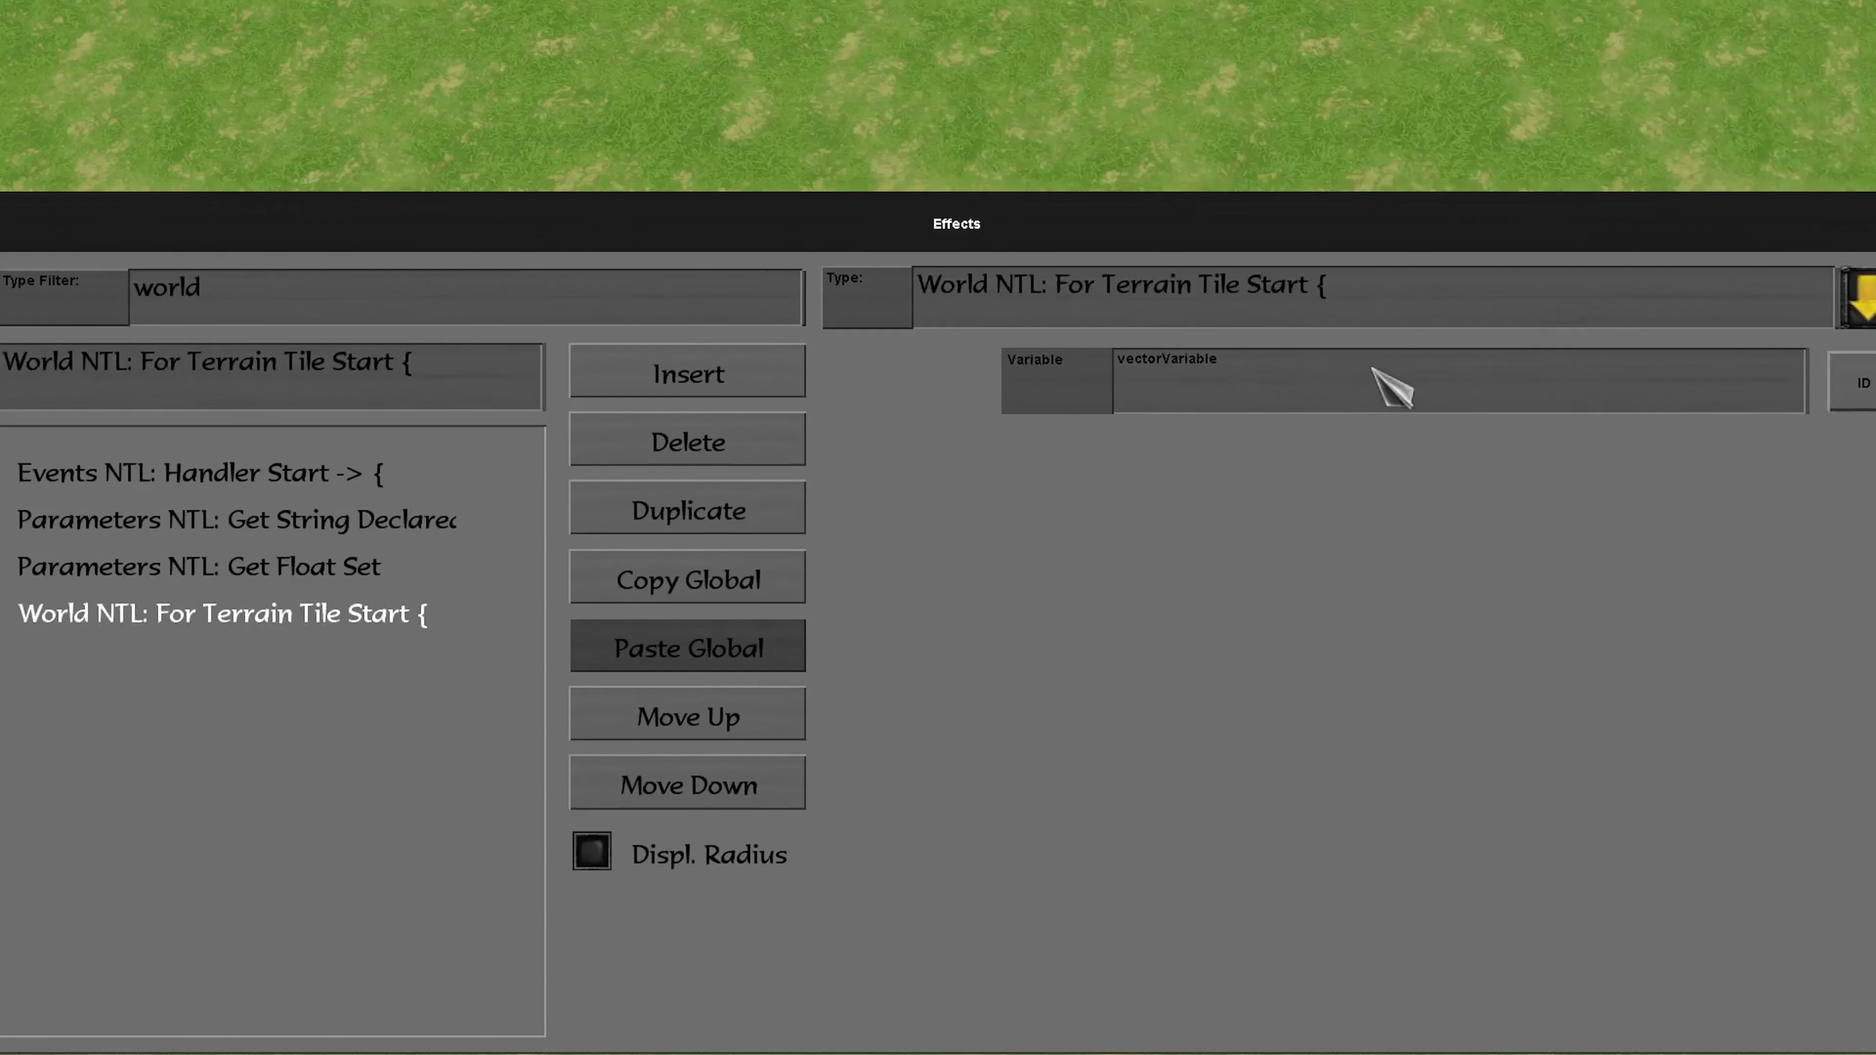
click(1095, 717)
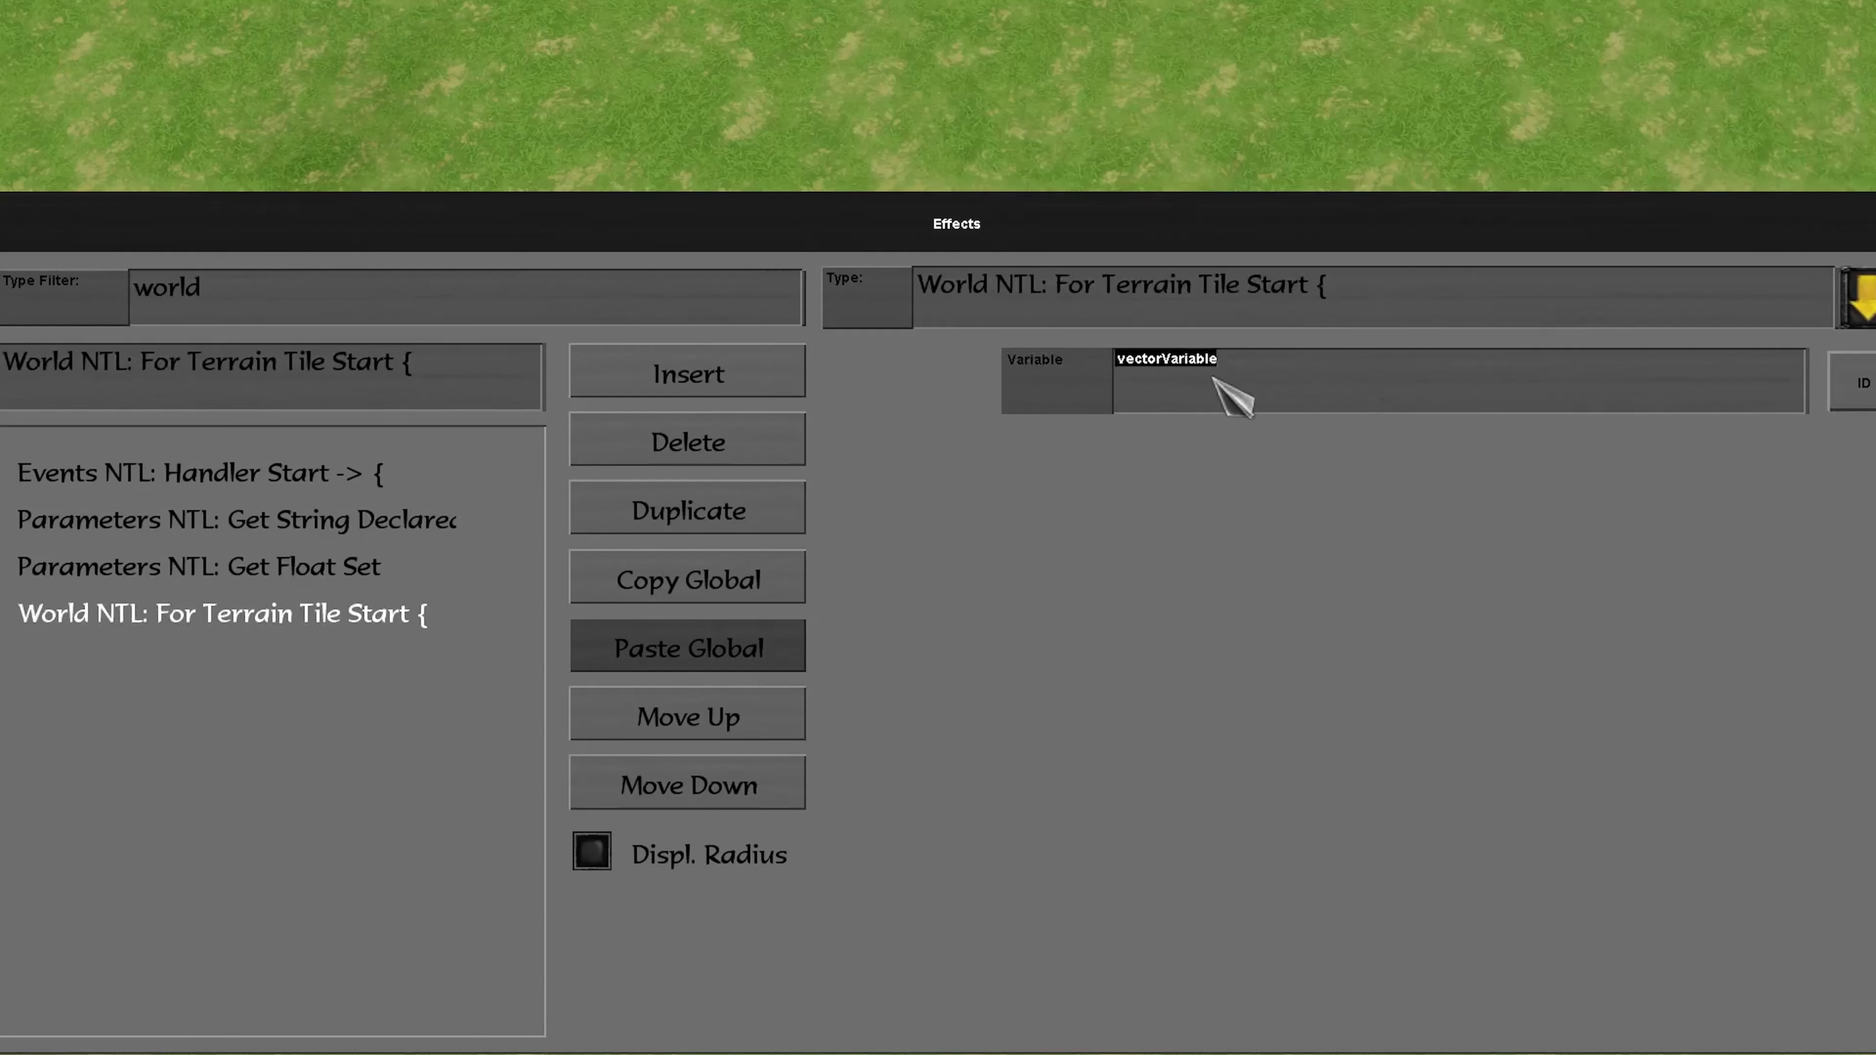
key(BackSpace)
text(v)
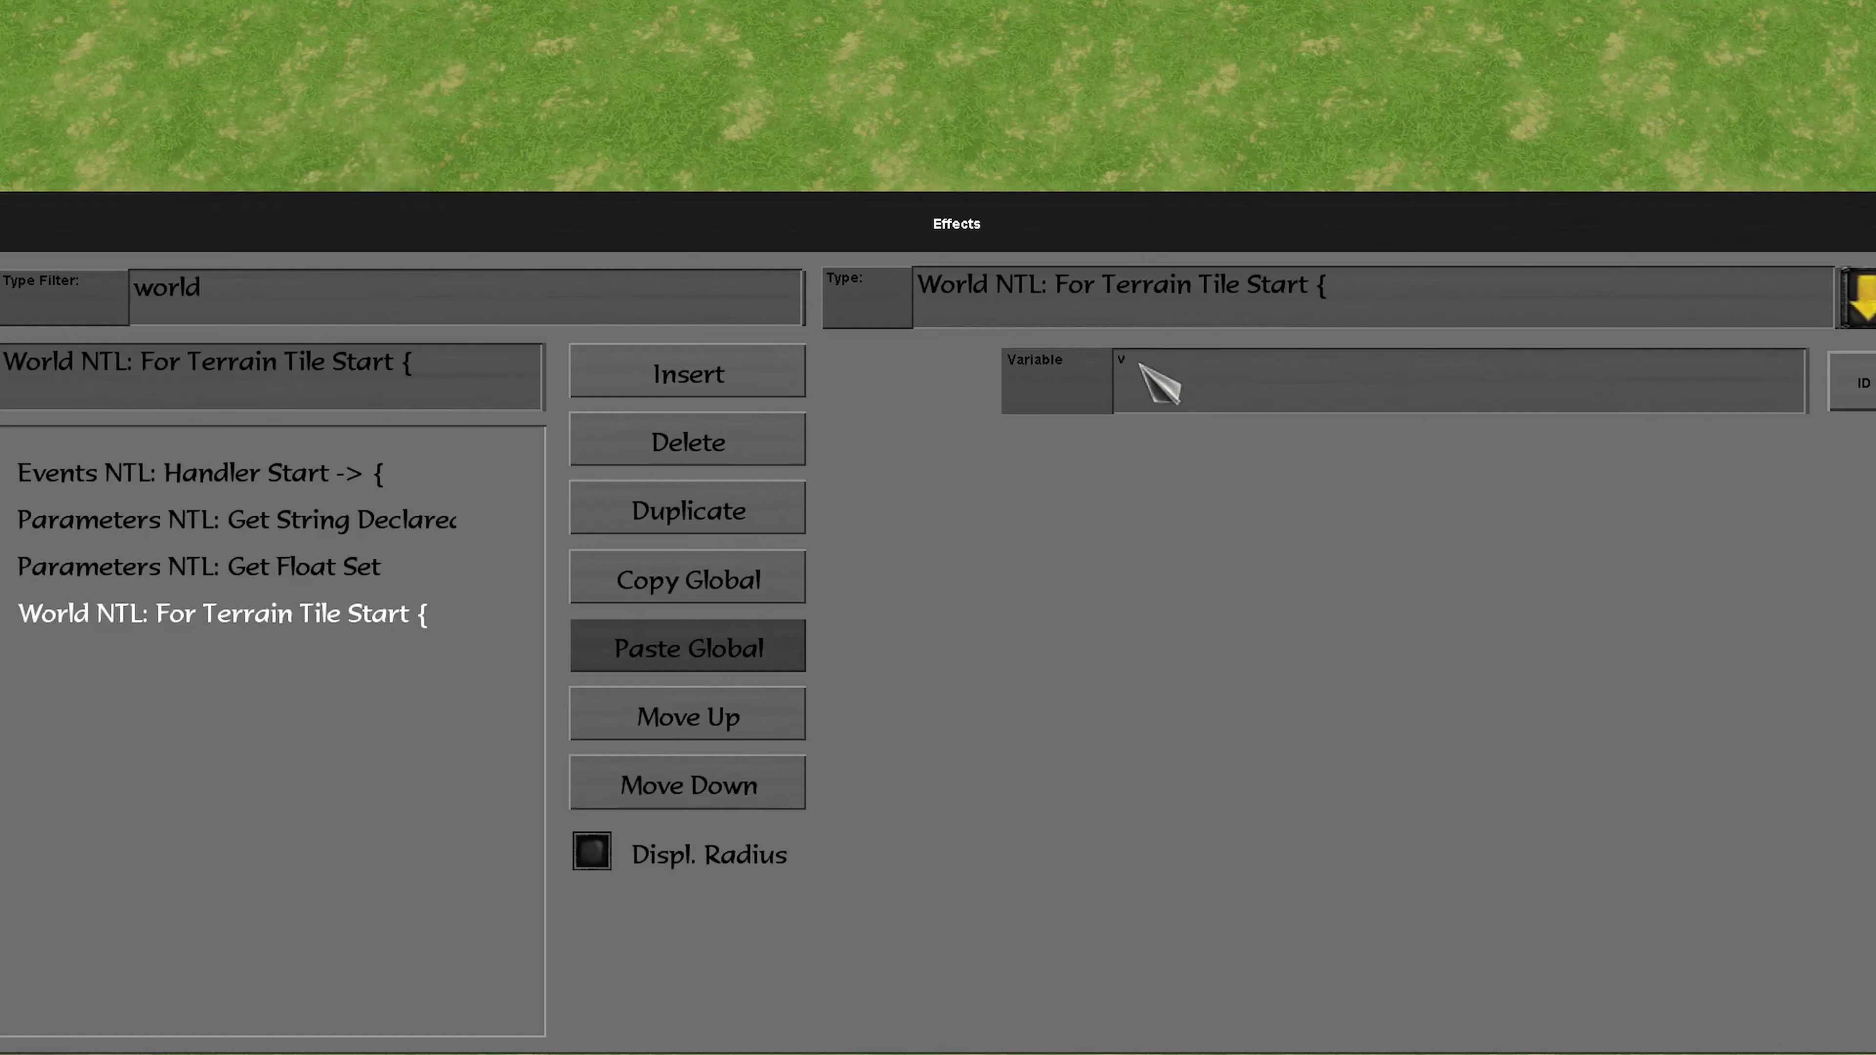
- Add an If | World NTL: Location Terrain Is Type Freetext condition for location v.x, v.y, v.z and terrain Greek Grass 2
click(715, 373)
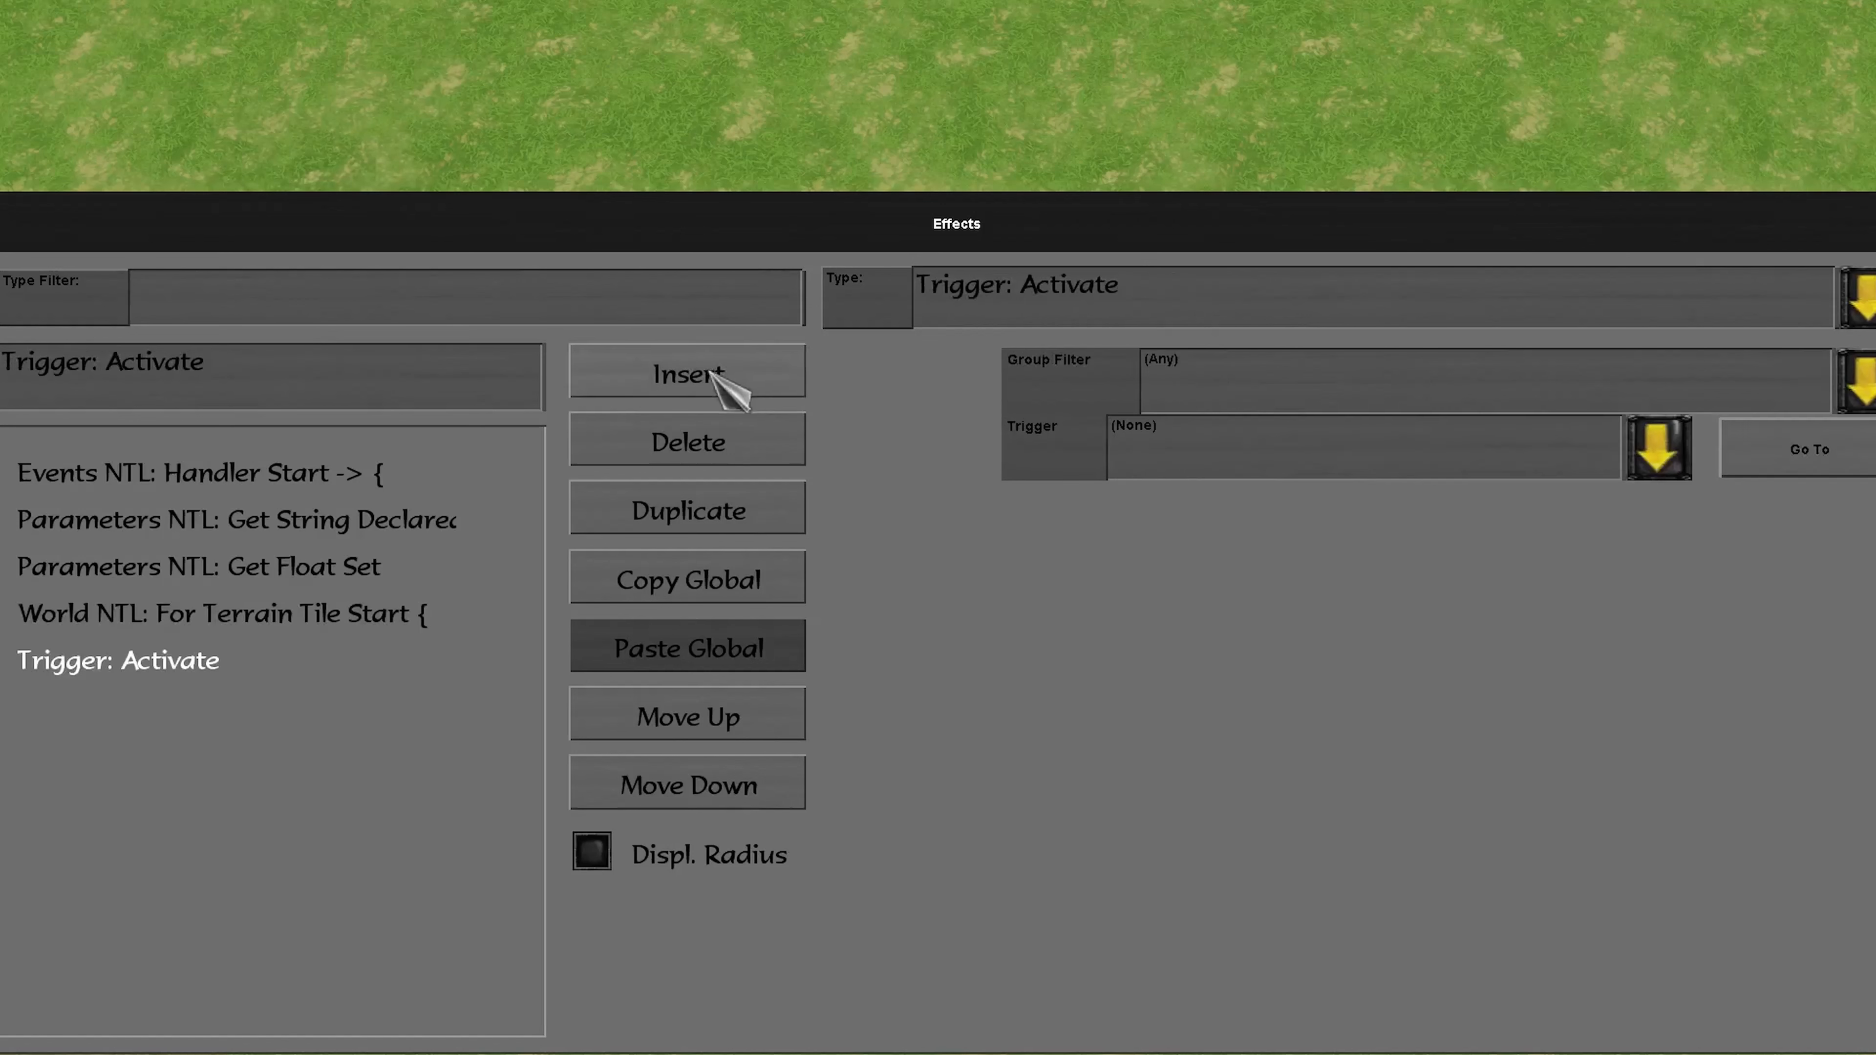
click(264, 474)
click(273, 517)
click(248, 613)
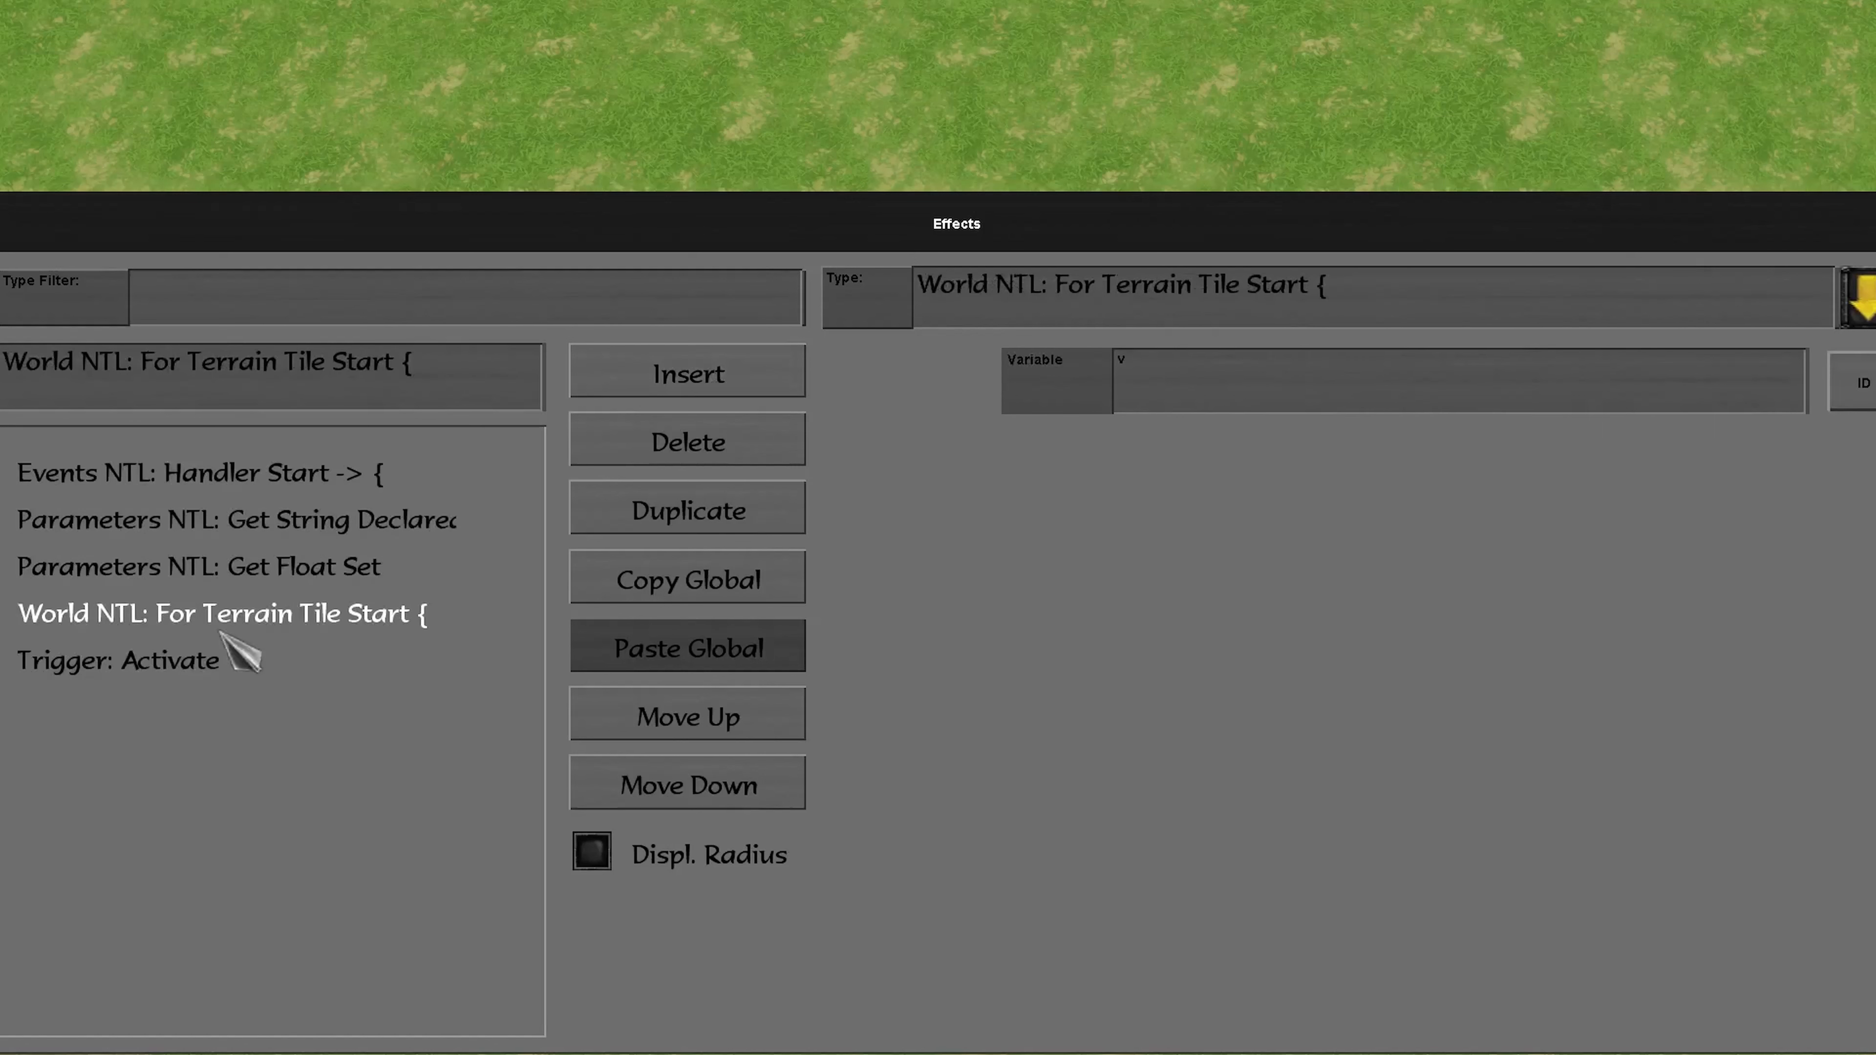
click(170, 662)
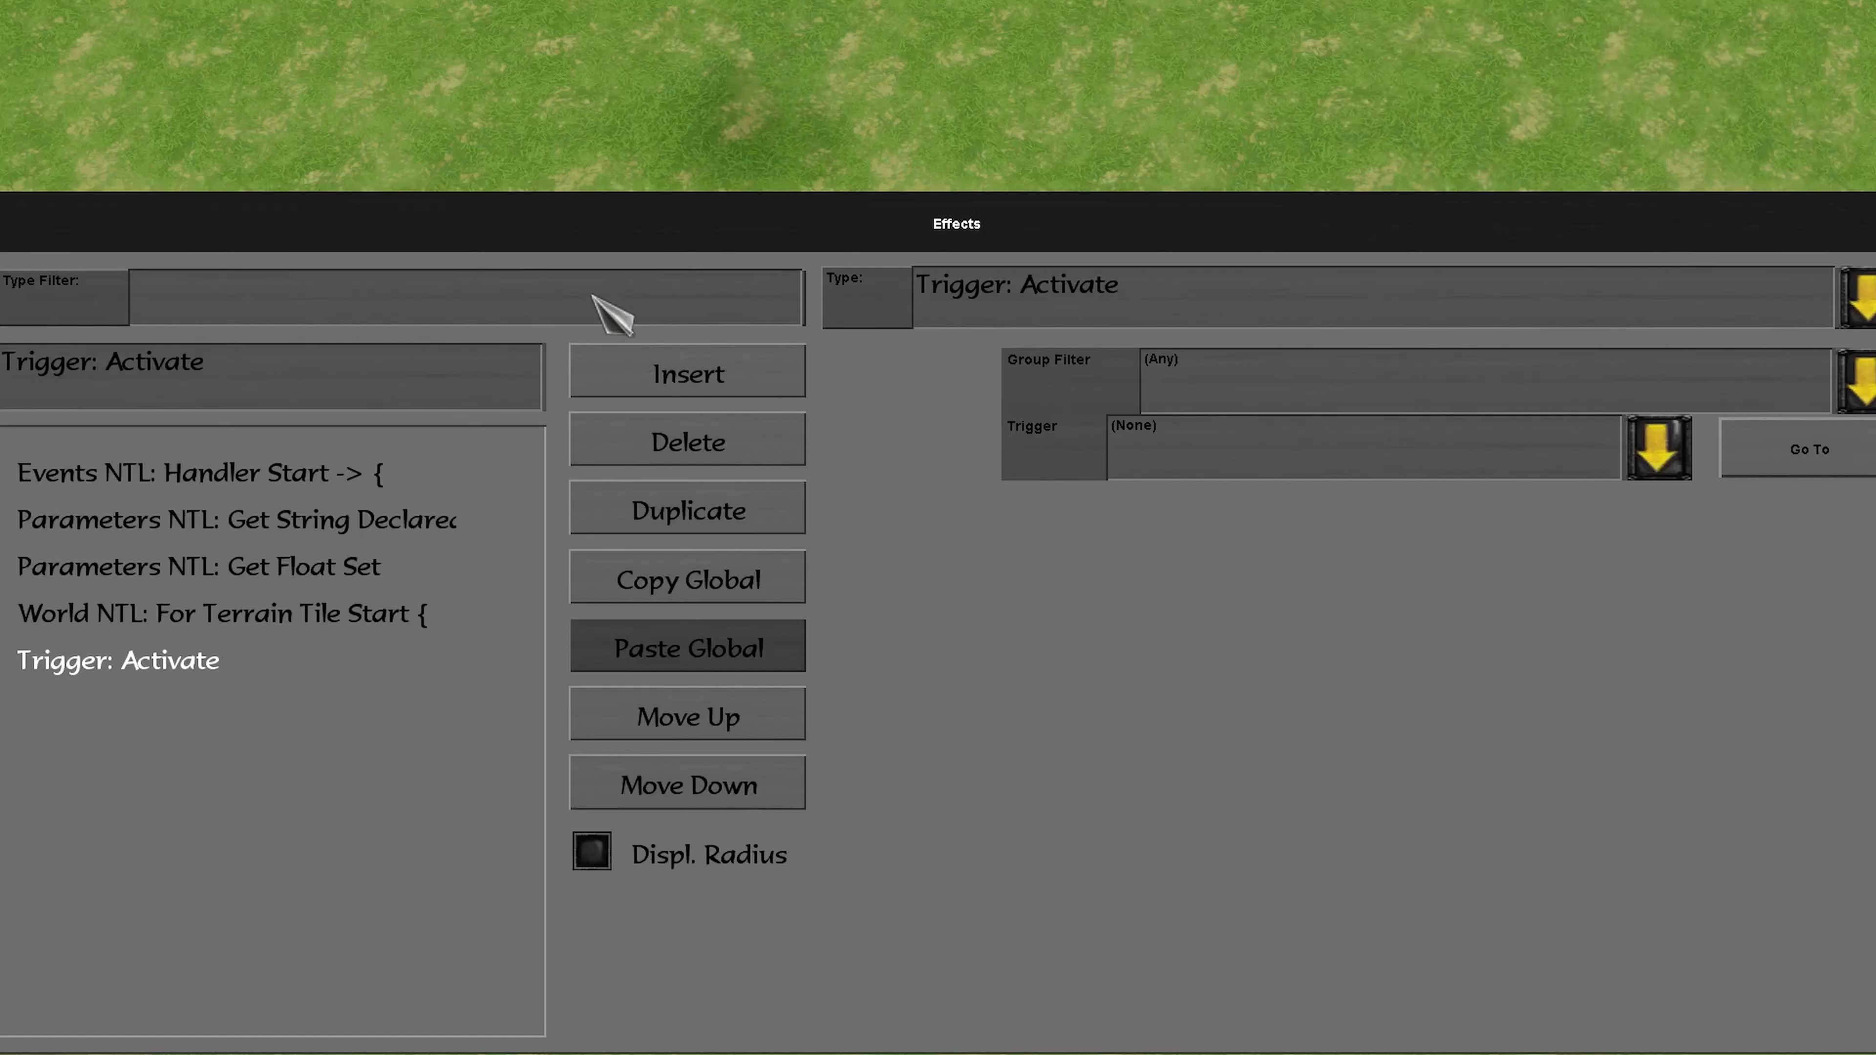
text(f | )
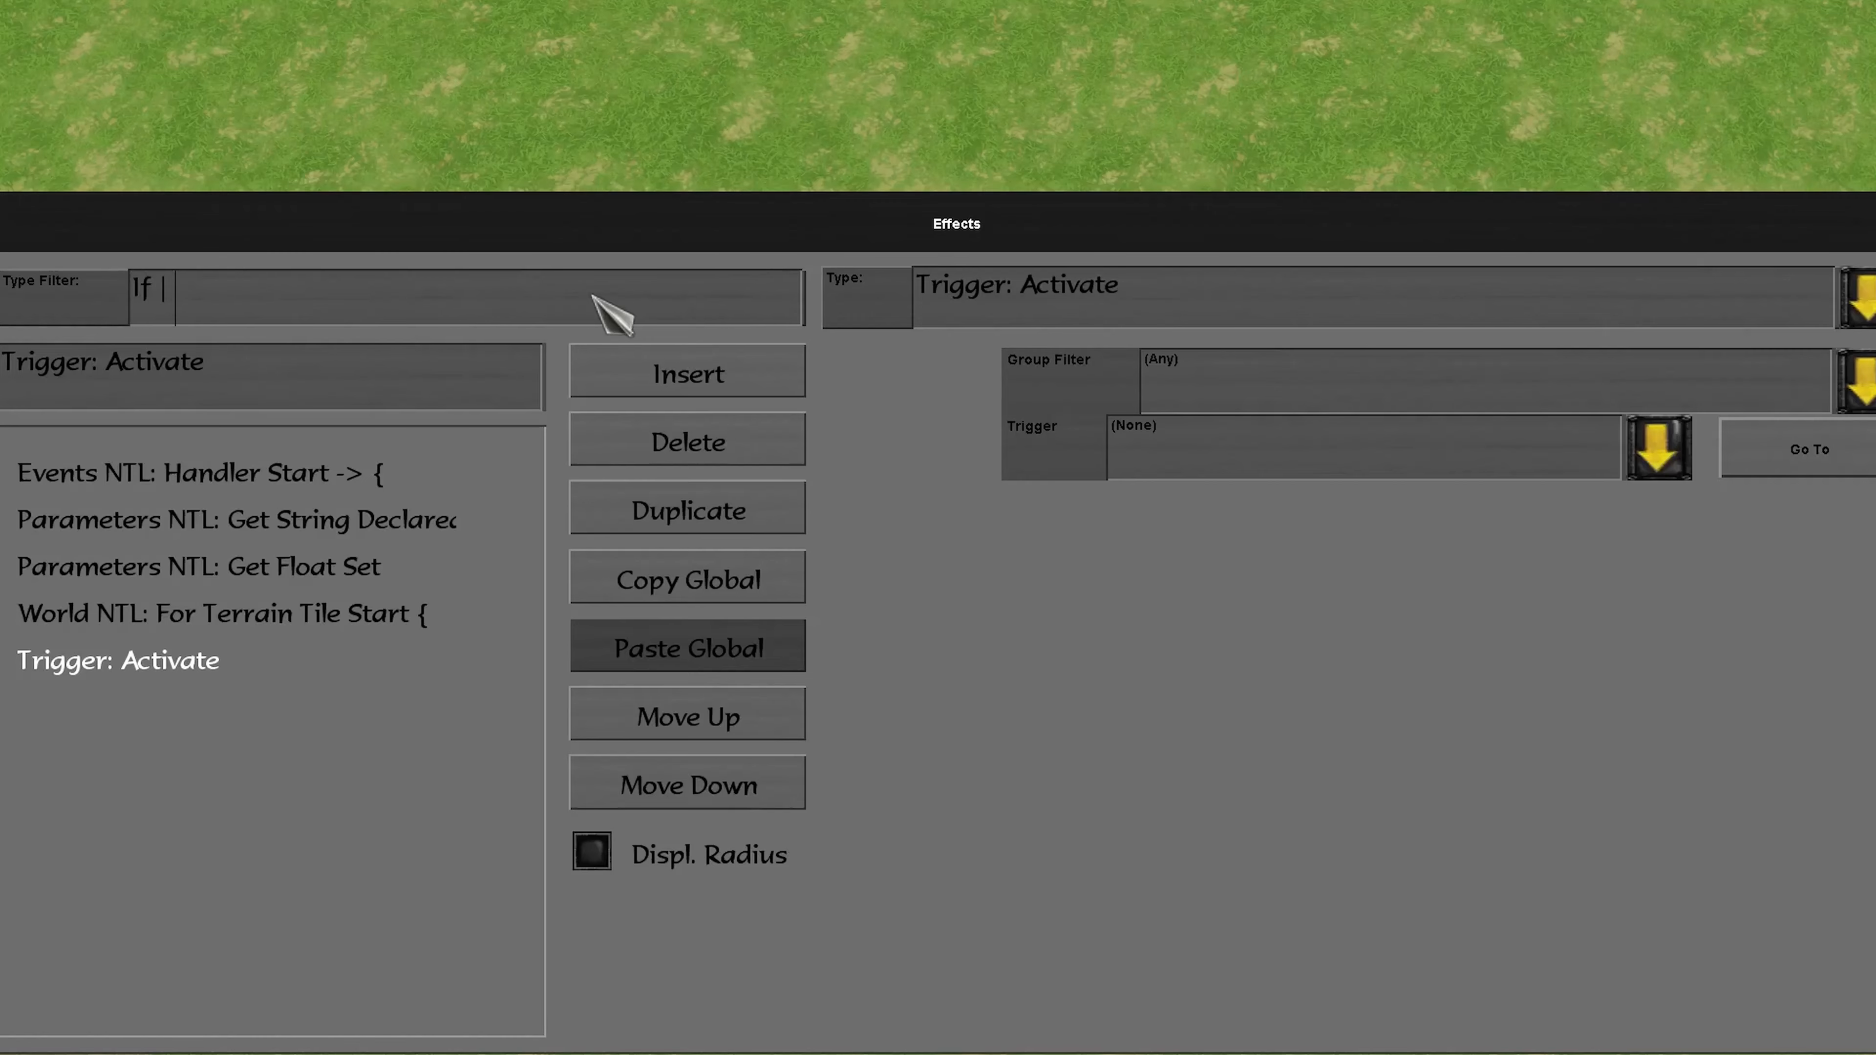
text(world)
click(1078, 304)
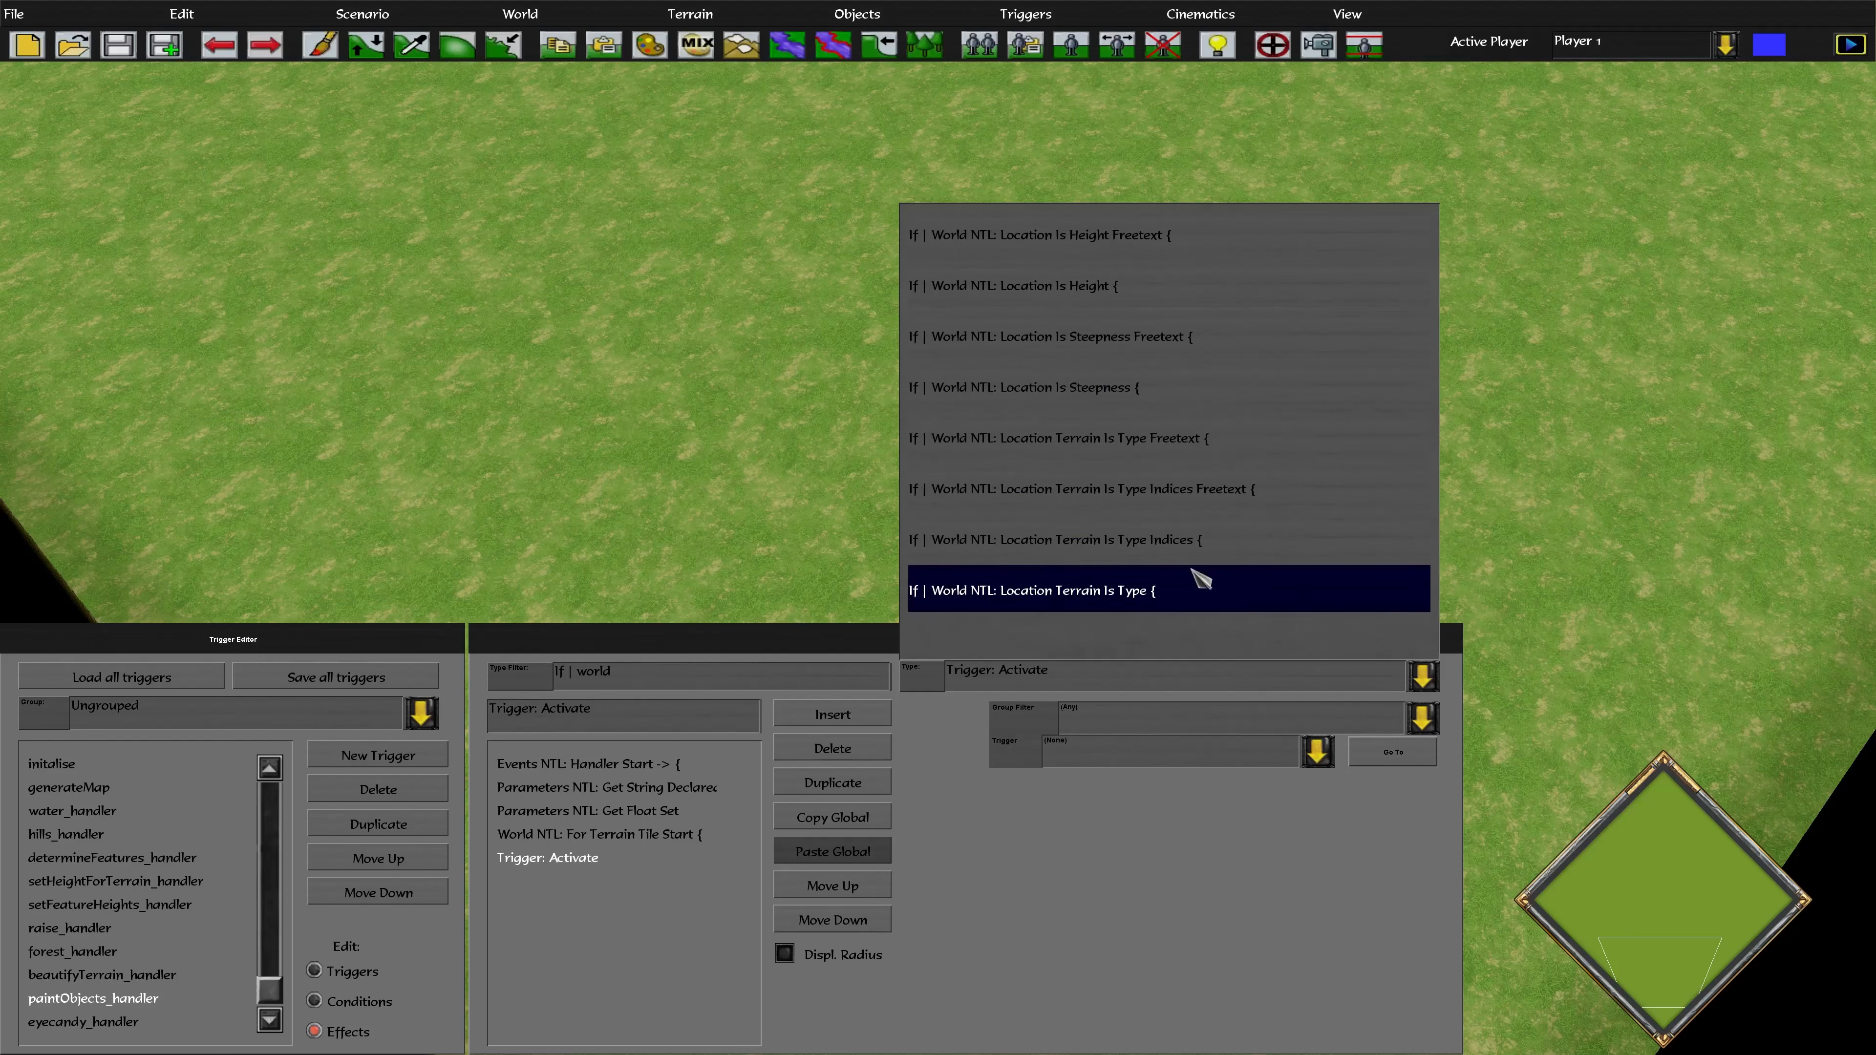
click(1182, 591)
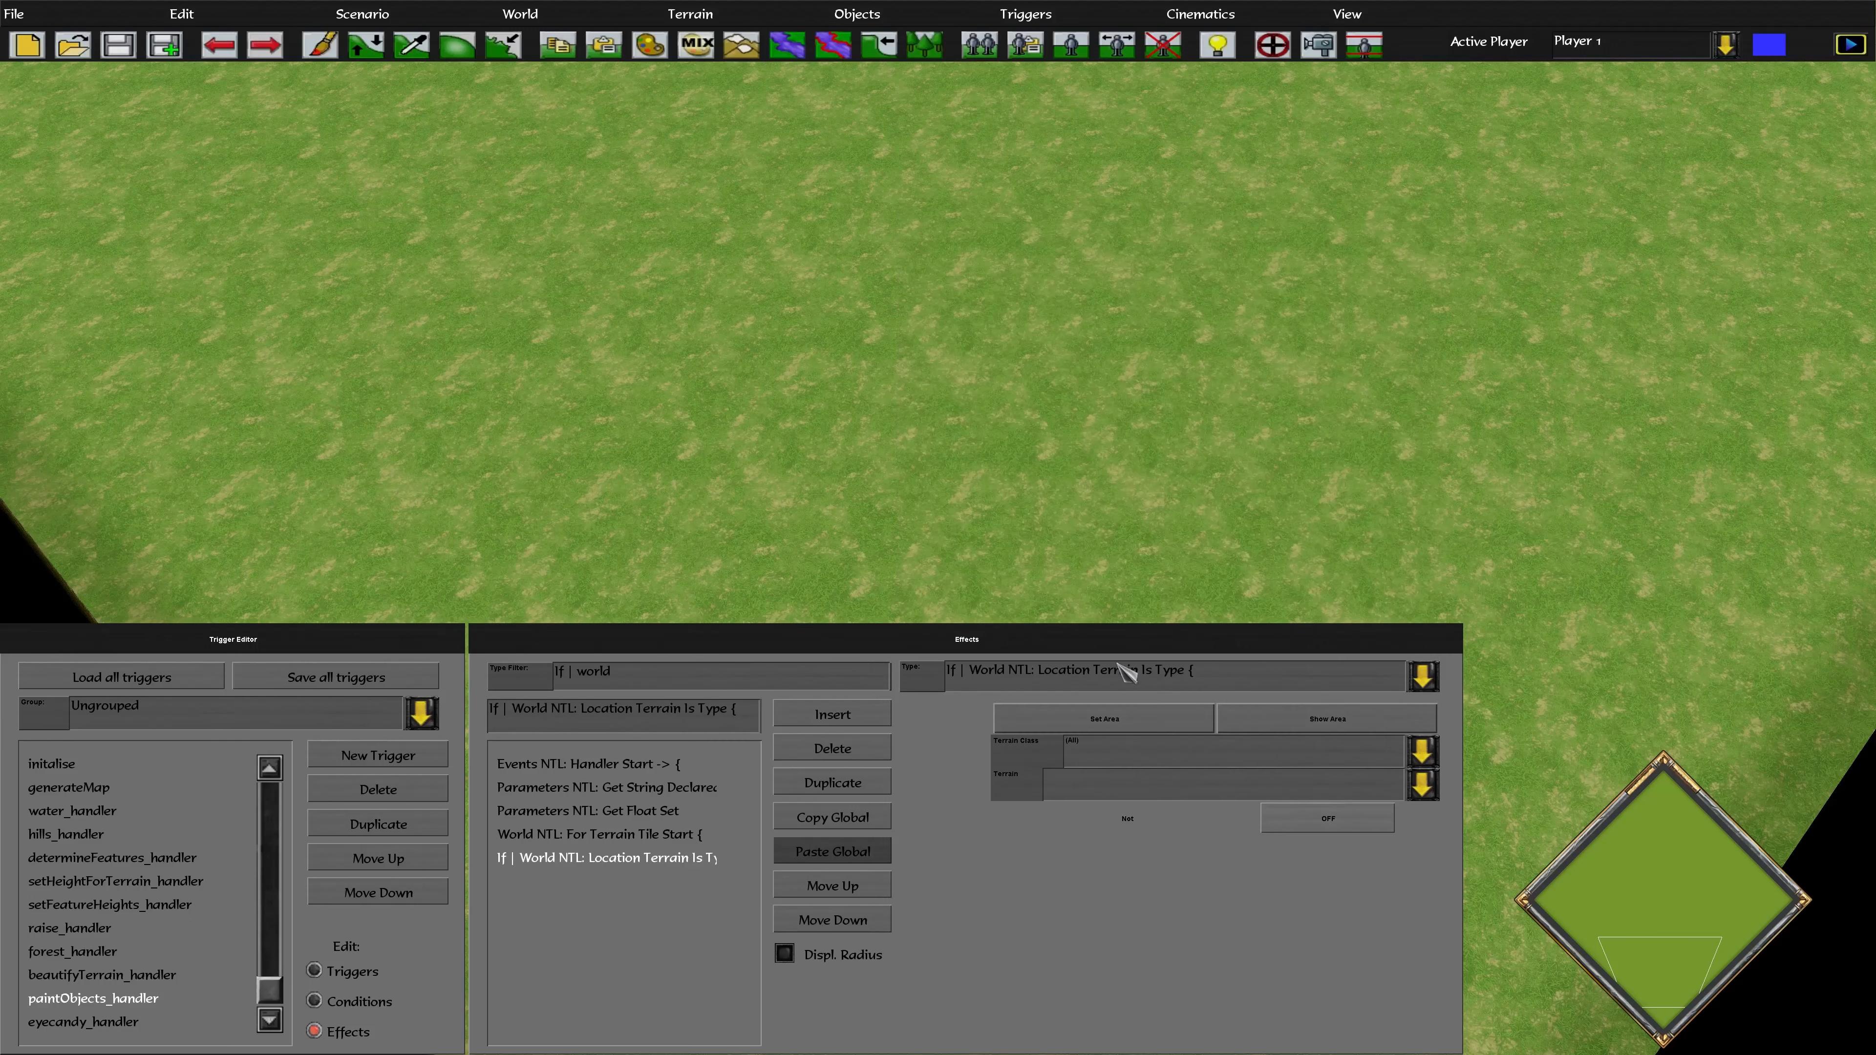
click(1127, 673)
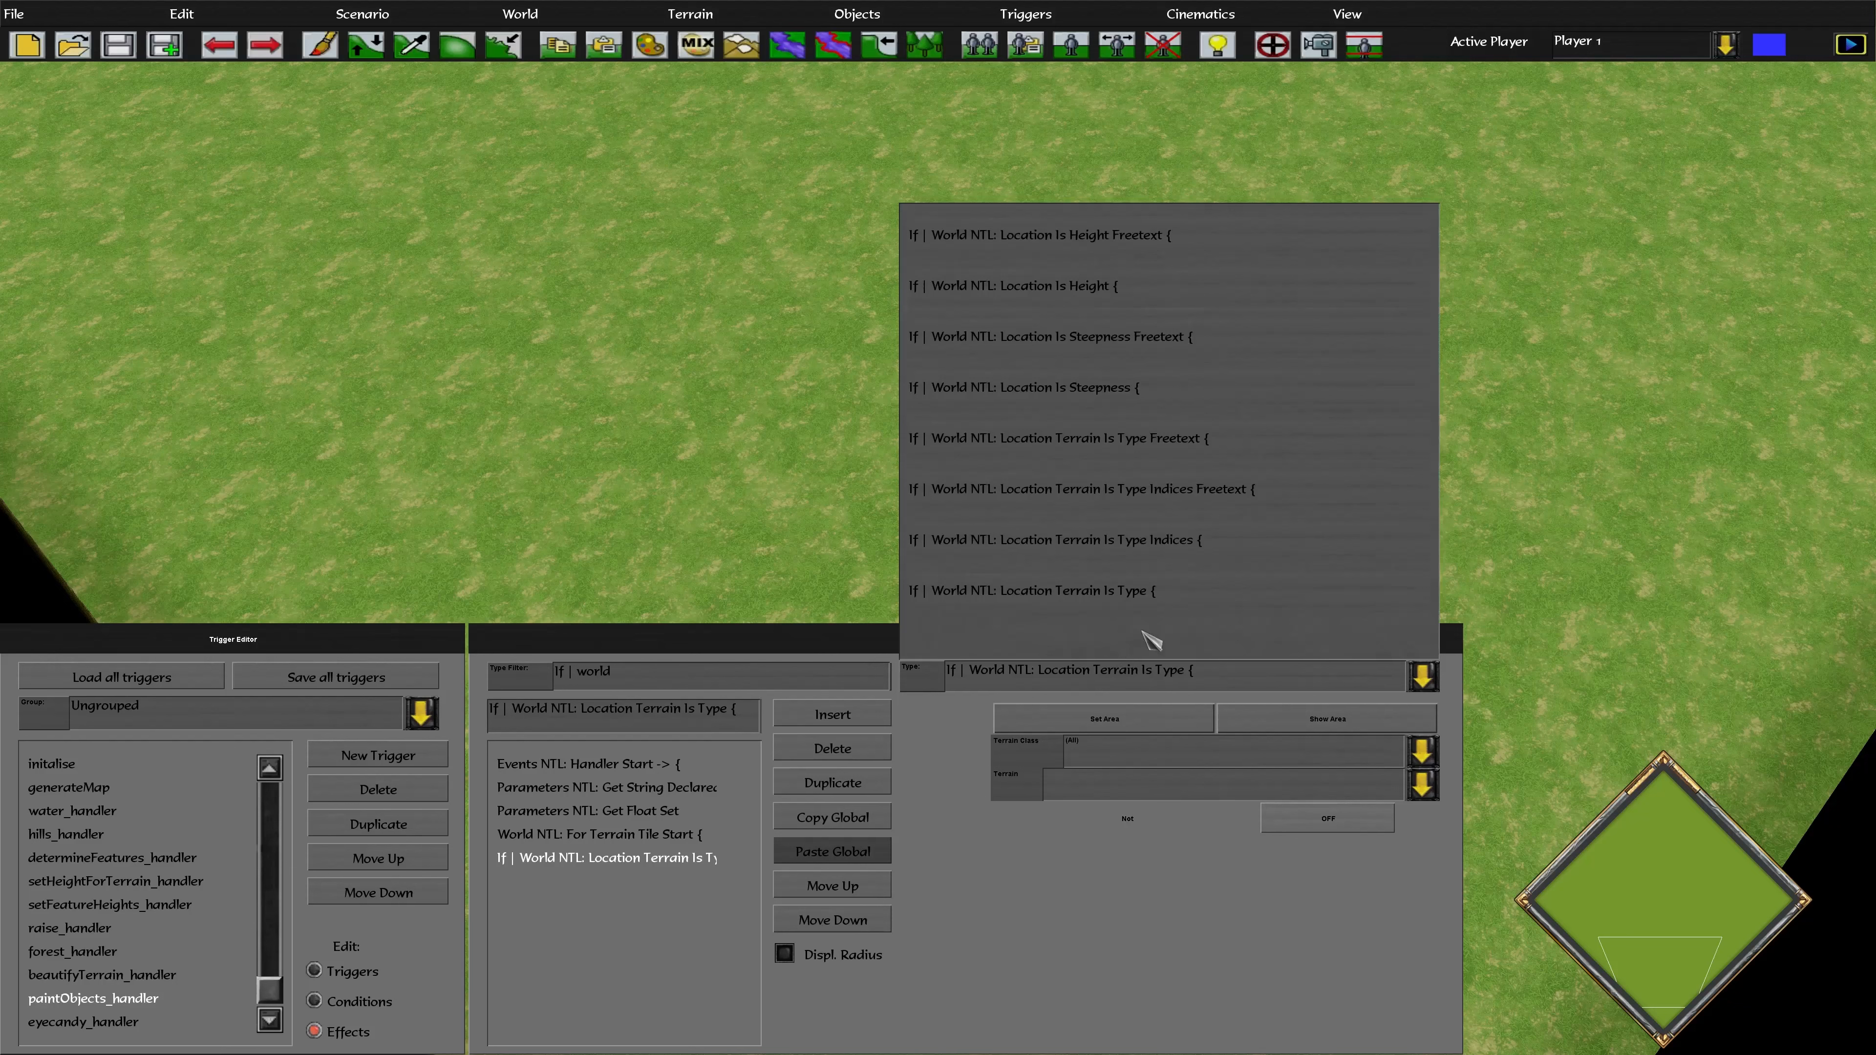
click(1214, 448)
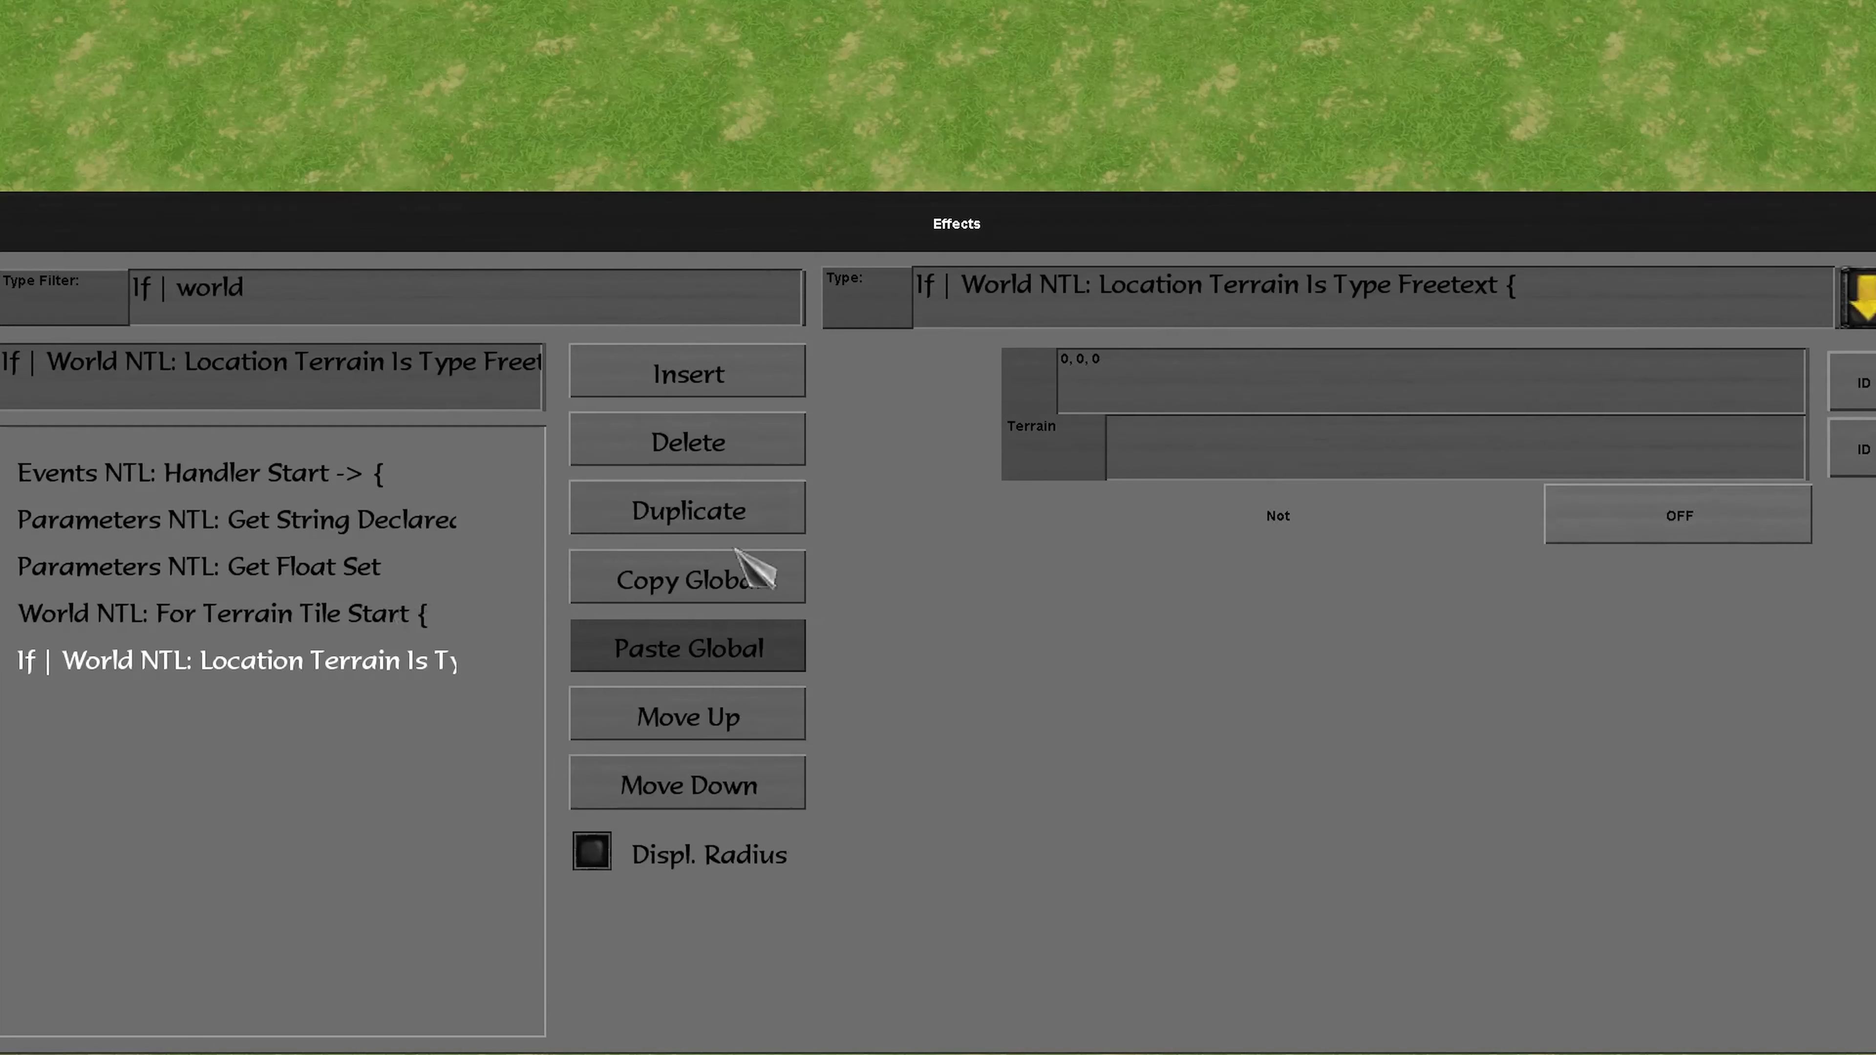
click(1091, 357)
text(v.x)
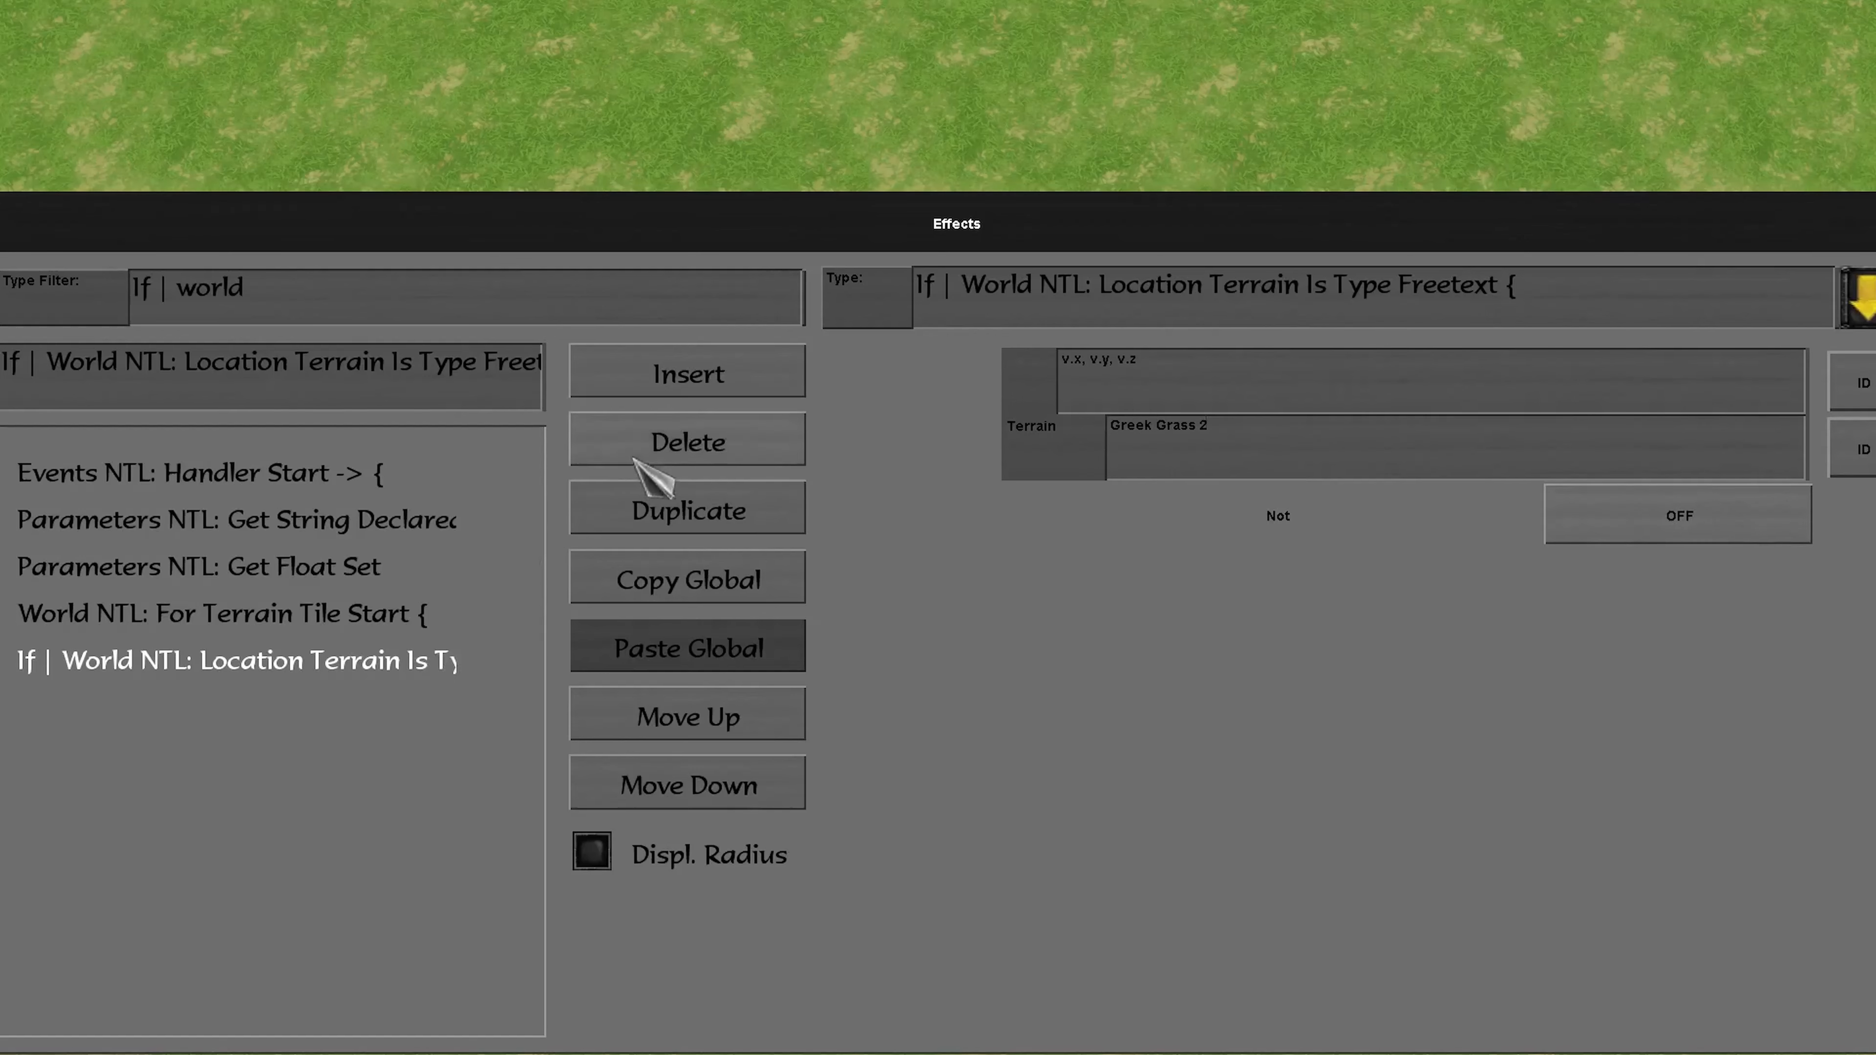
- Add an If | Random: Chance effect below the terrain condition, with its chance set to probability
click(688, 382)
click(1130, 326)
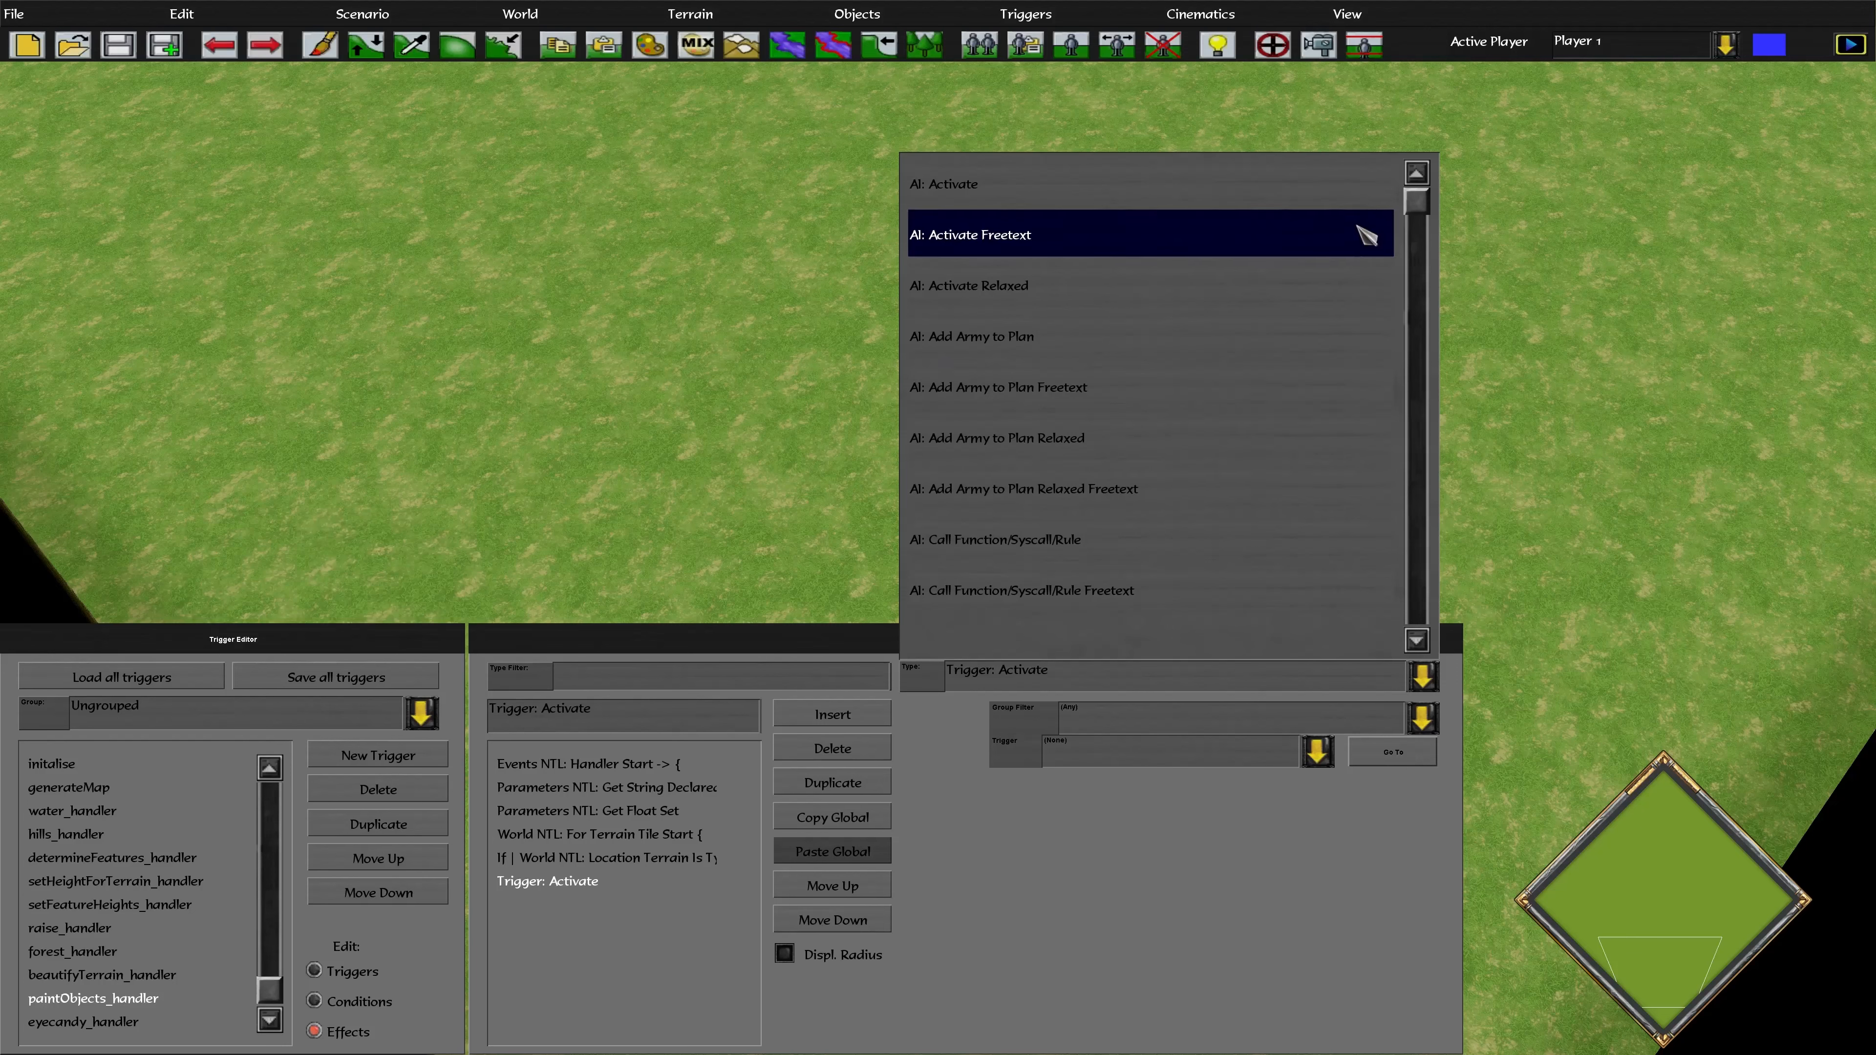
drag(1416, 207, 1420, 355)
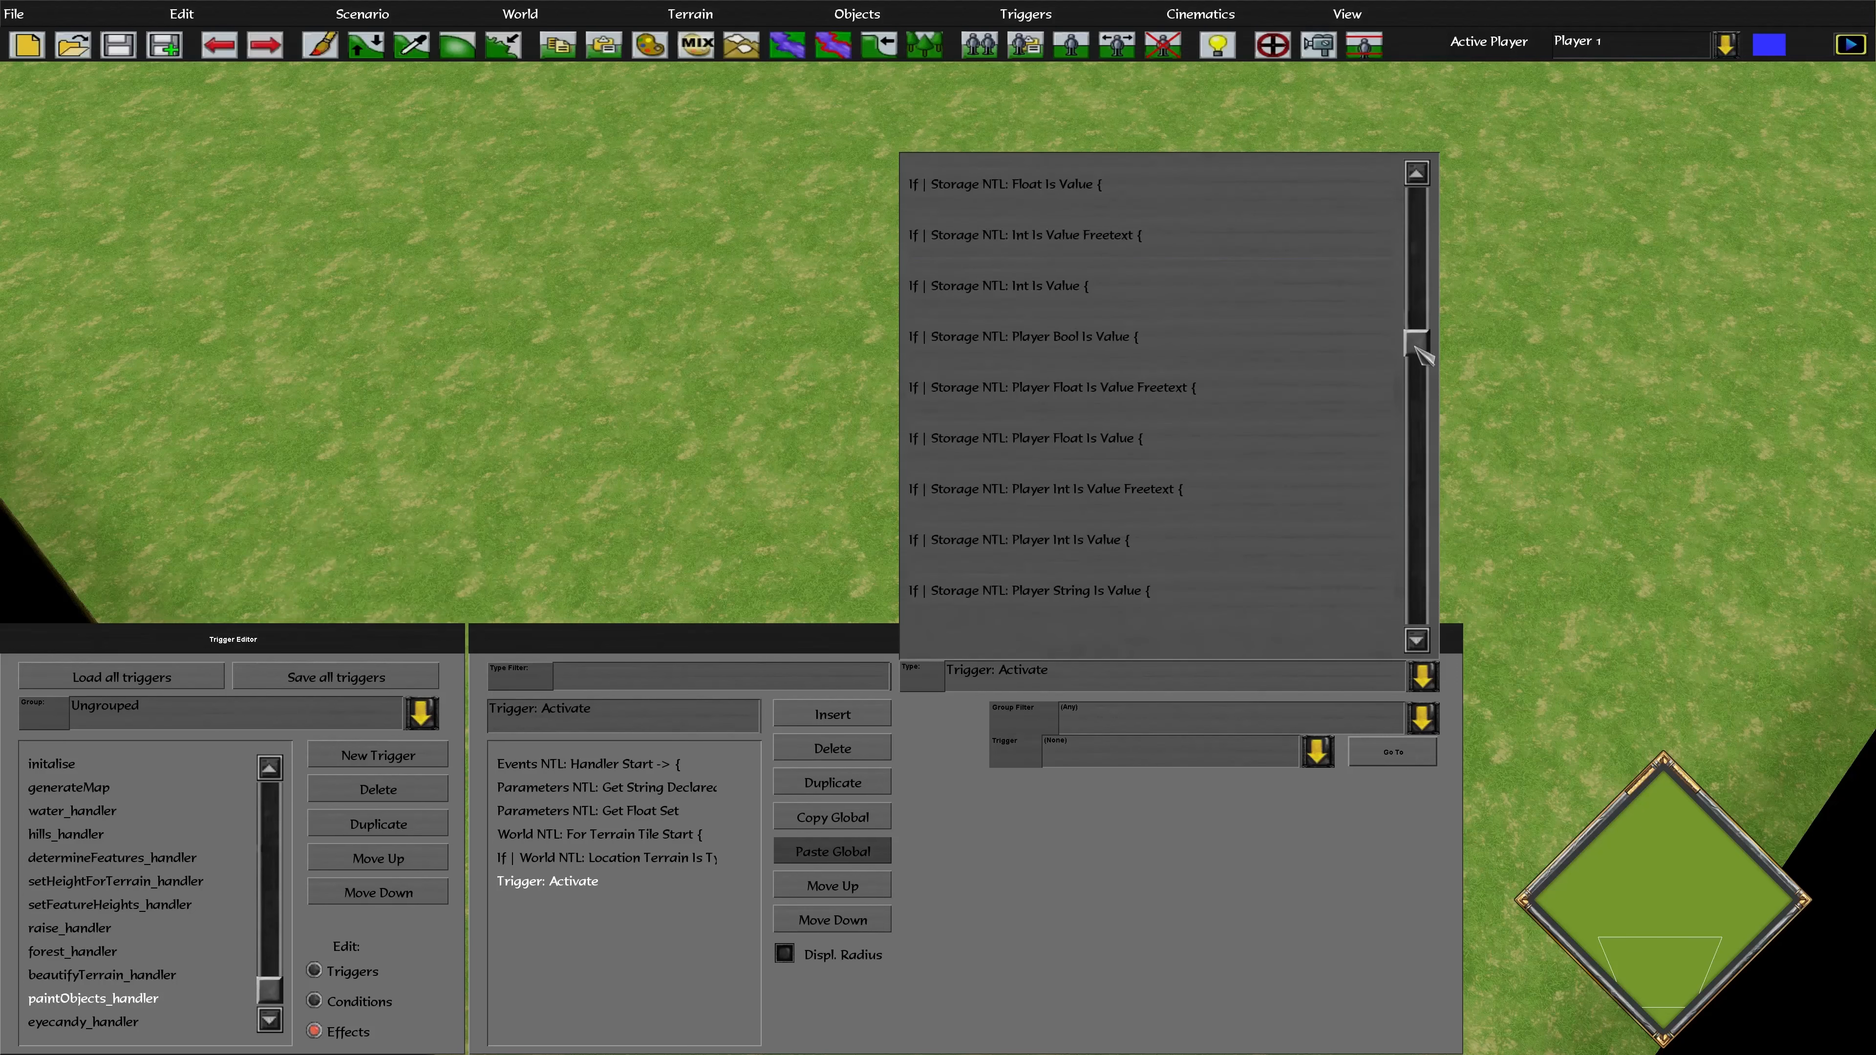
click(706, 691)
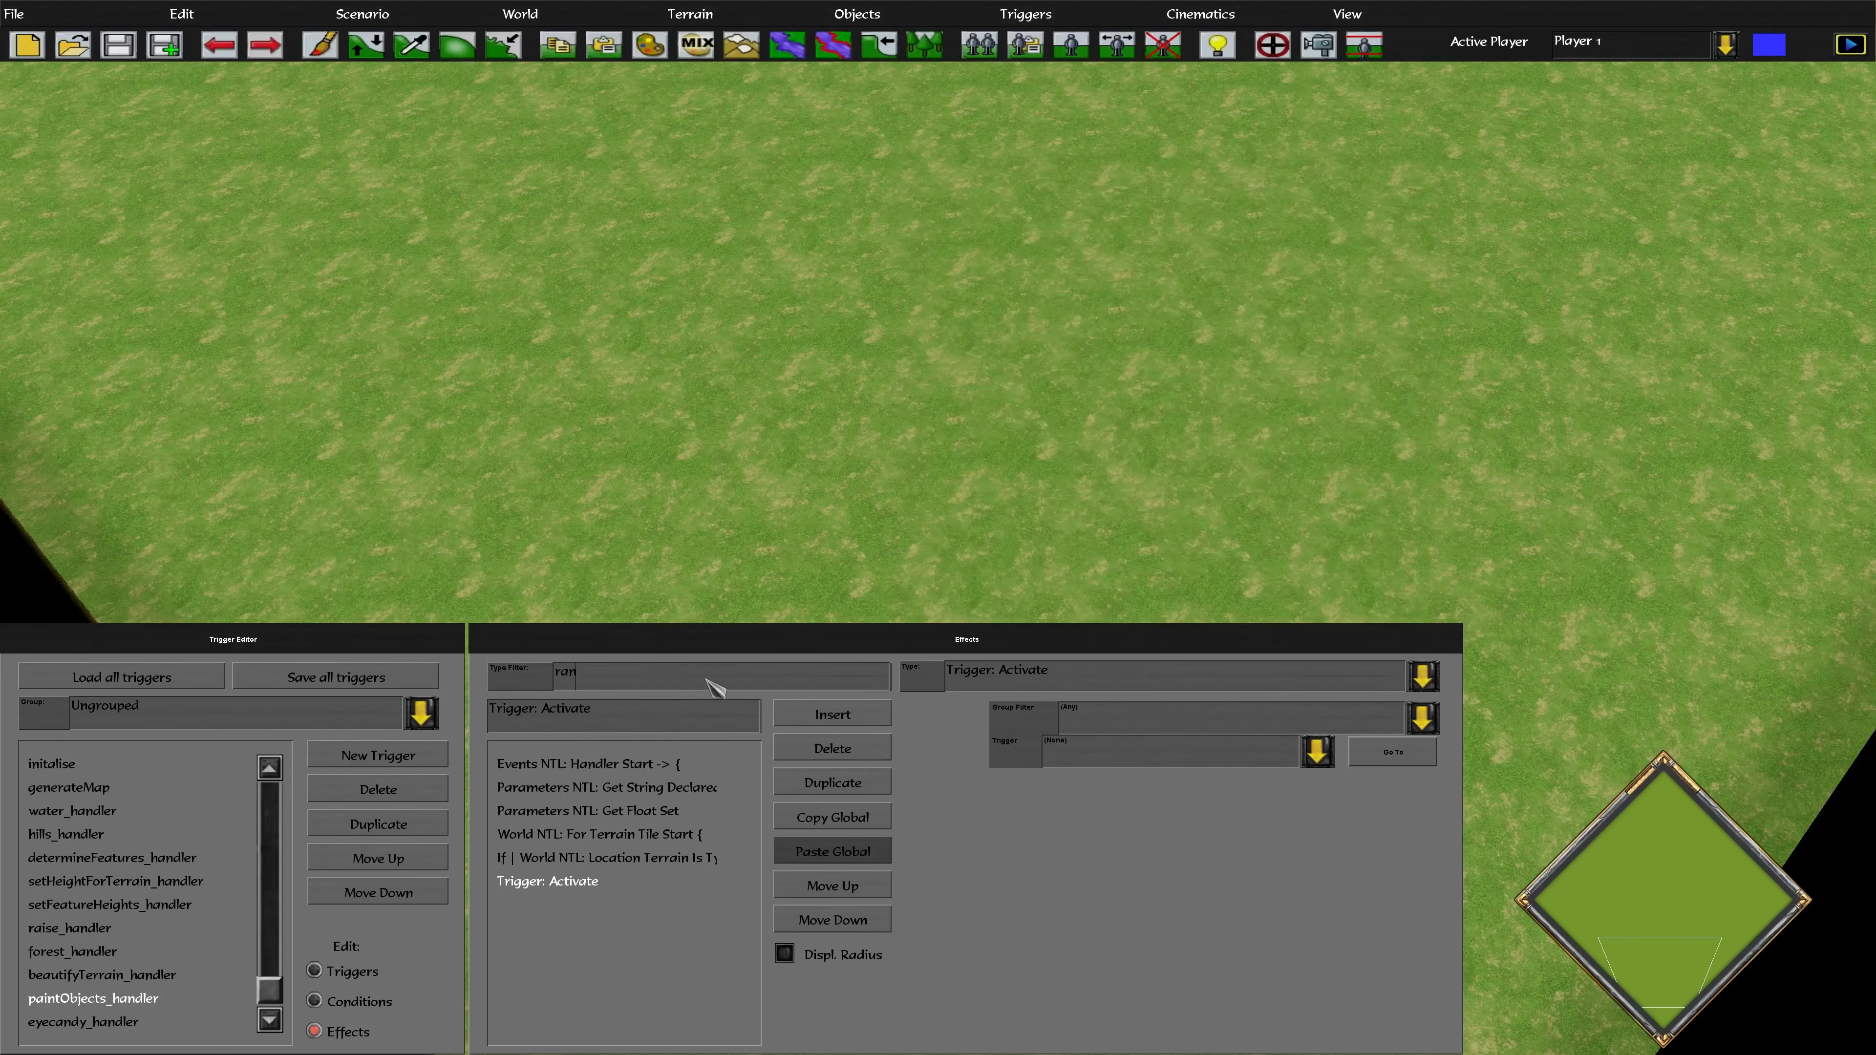
text(random)
click(1096, 686)
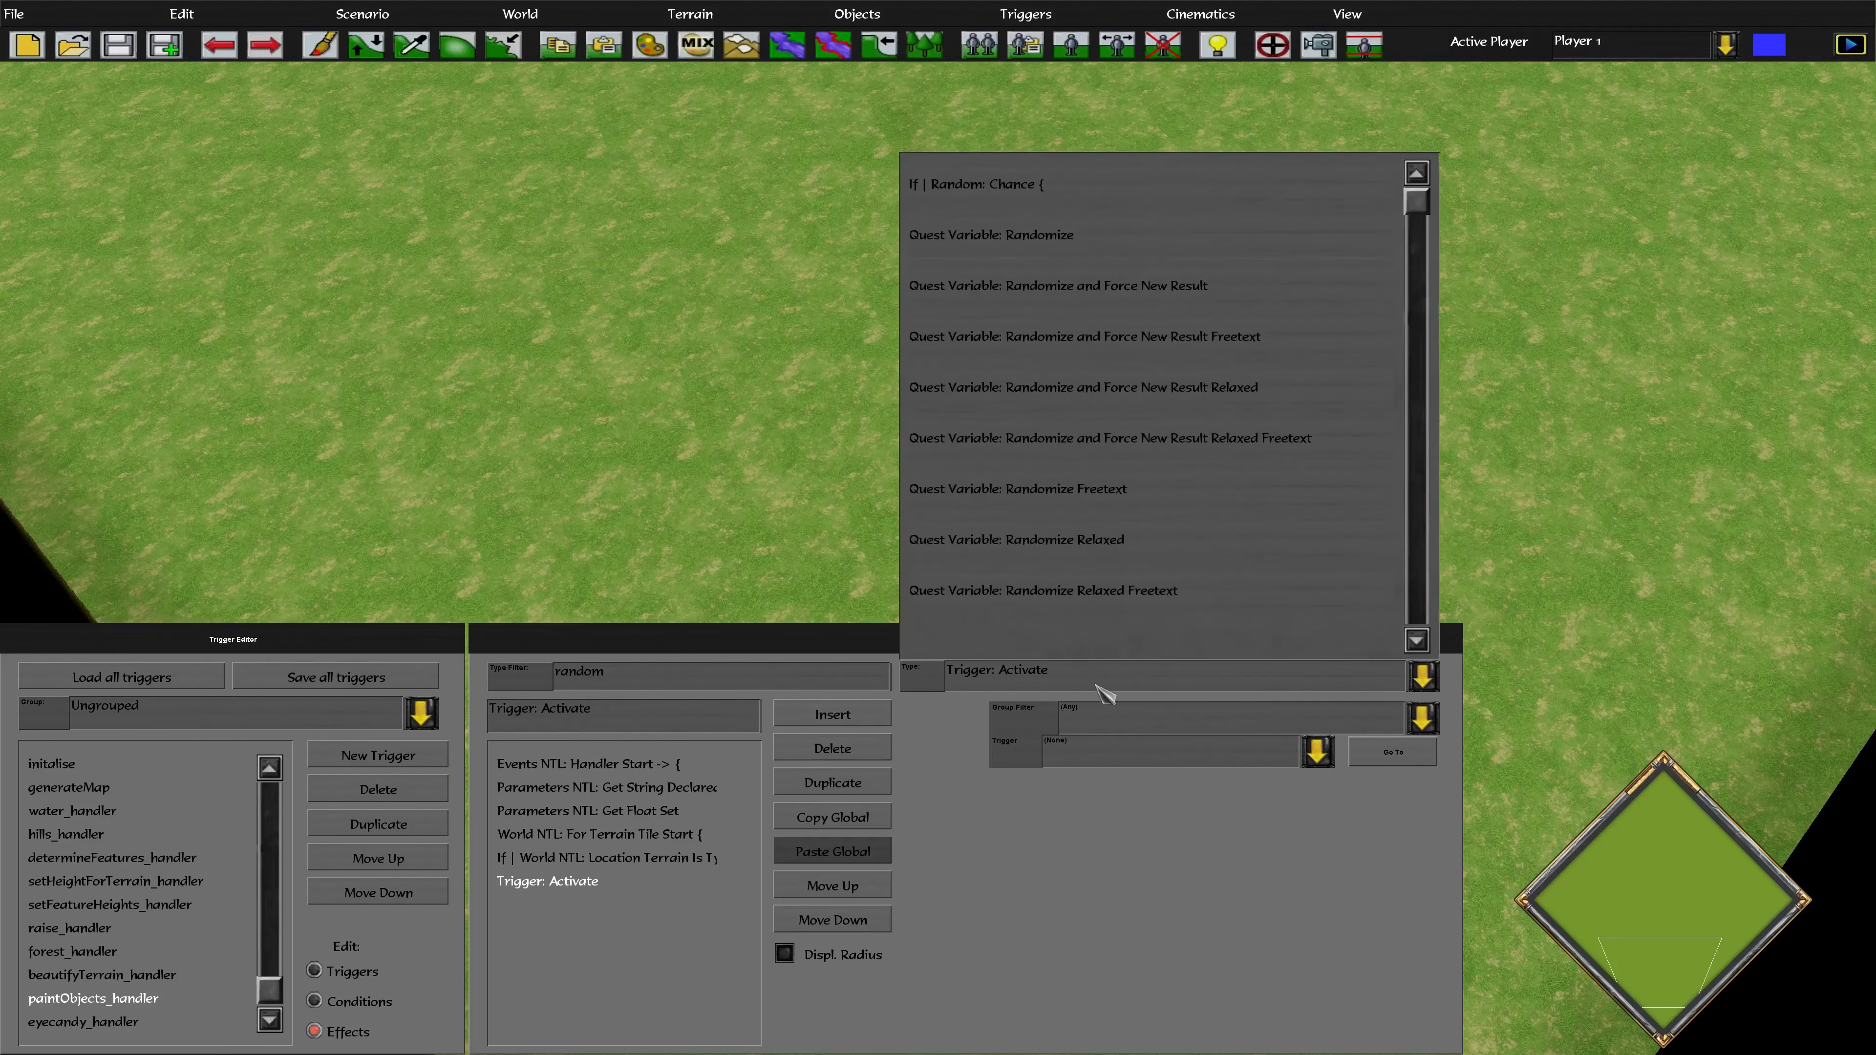
click(1068, 183)
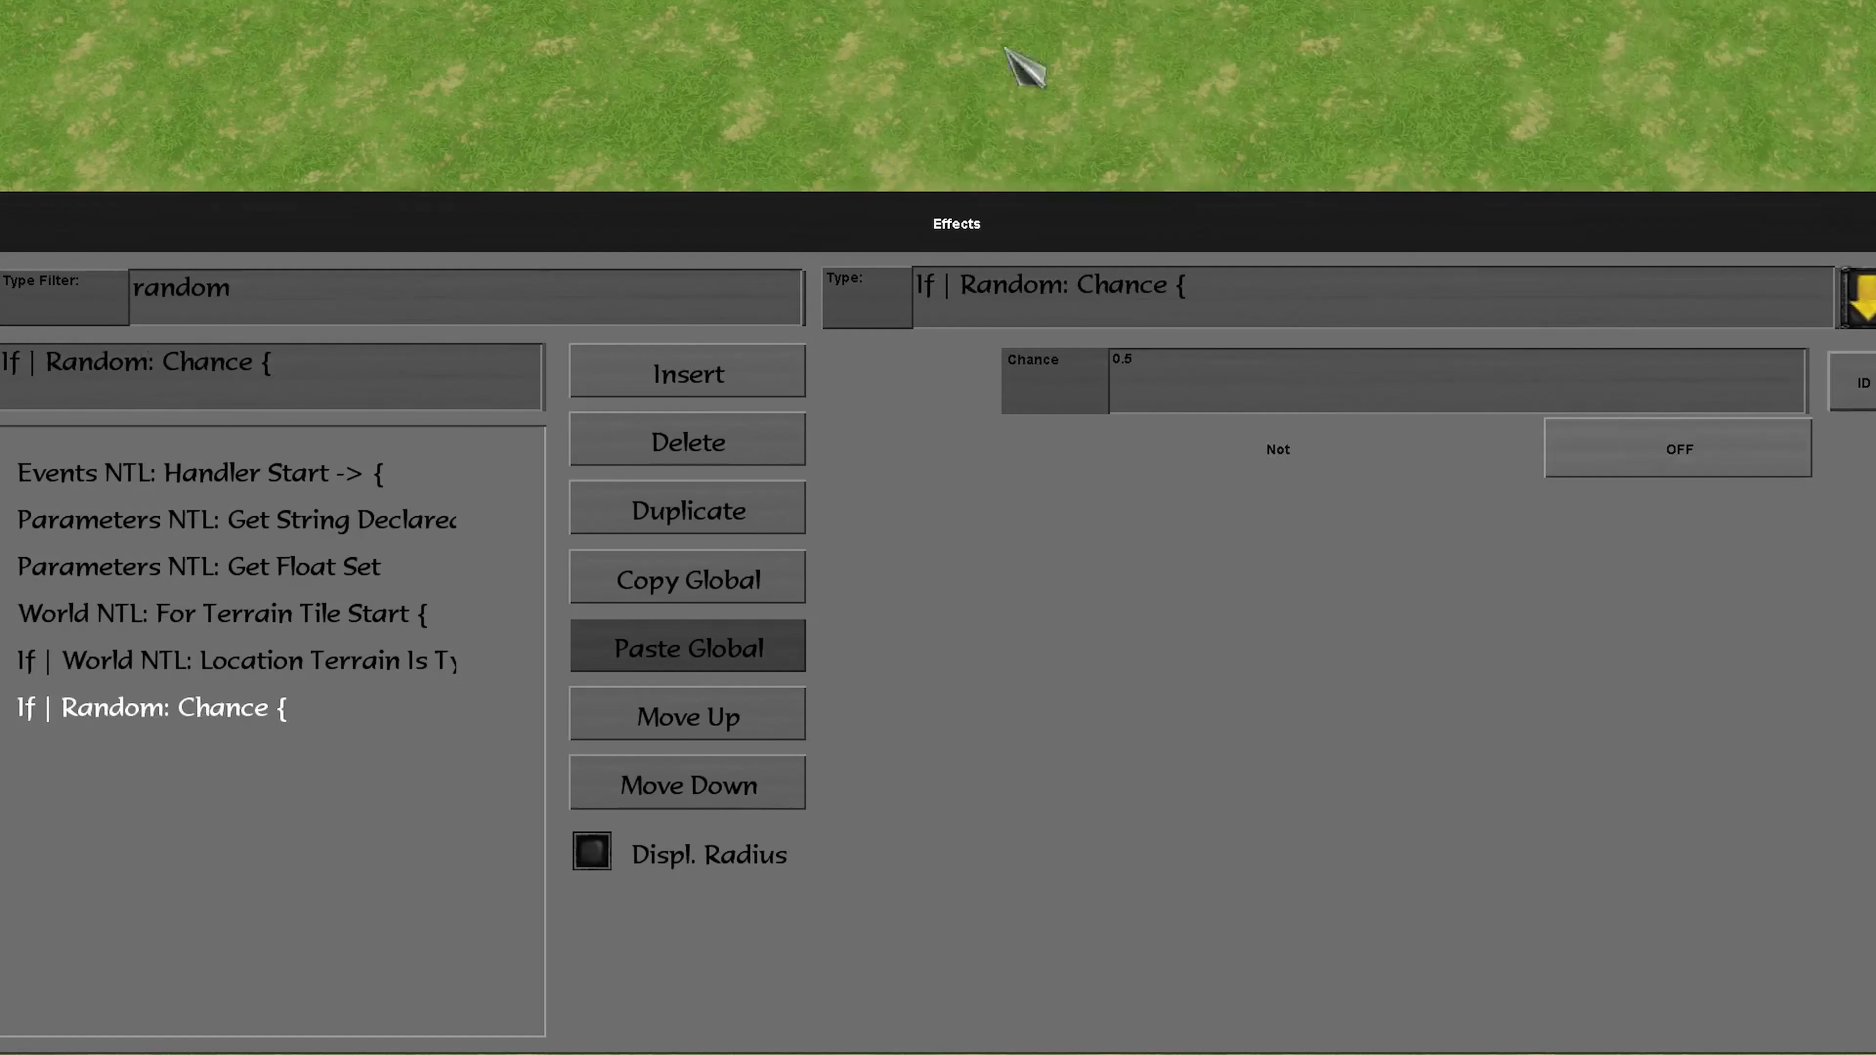
click(1116, 389)
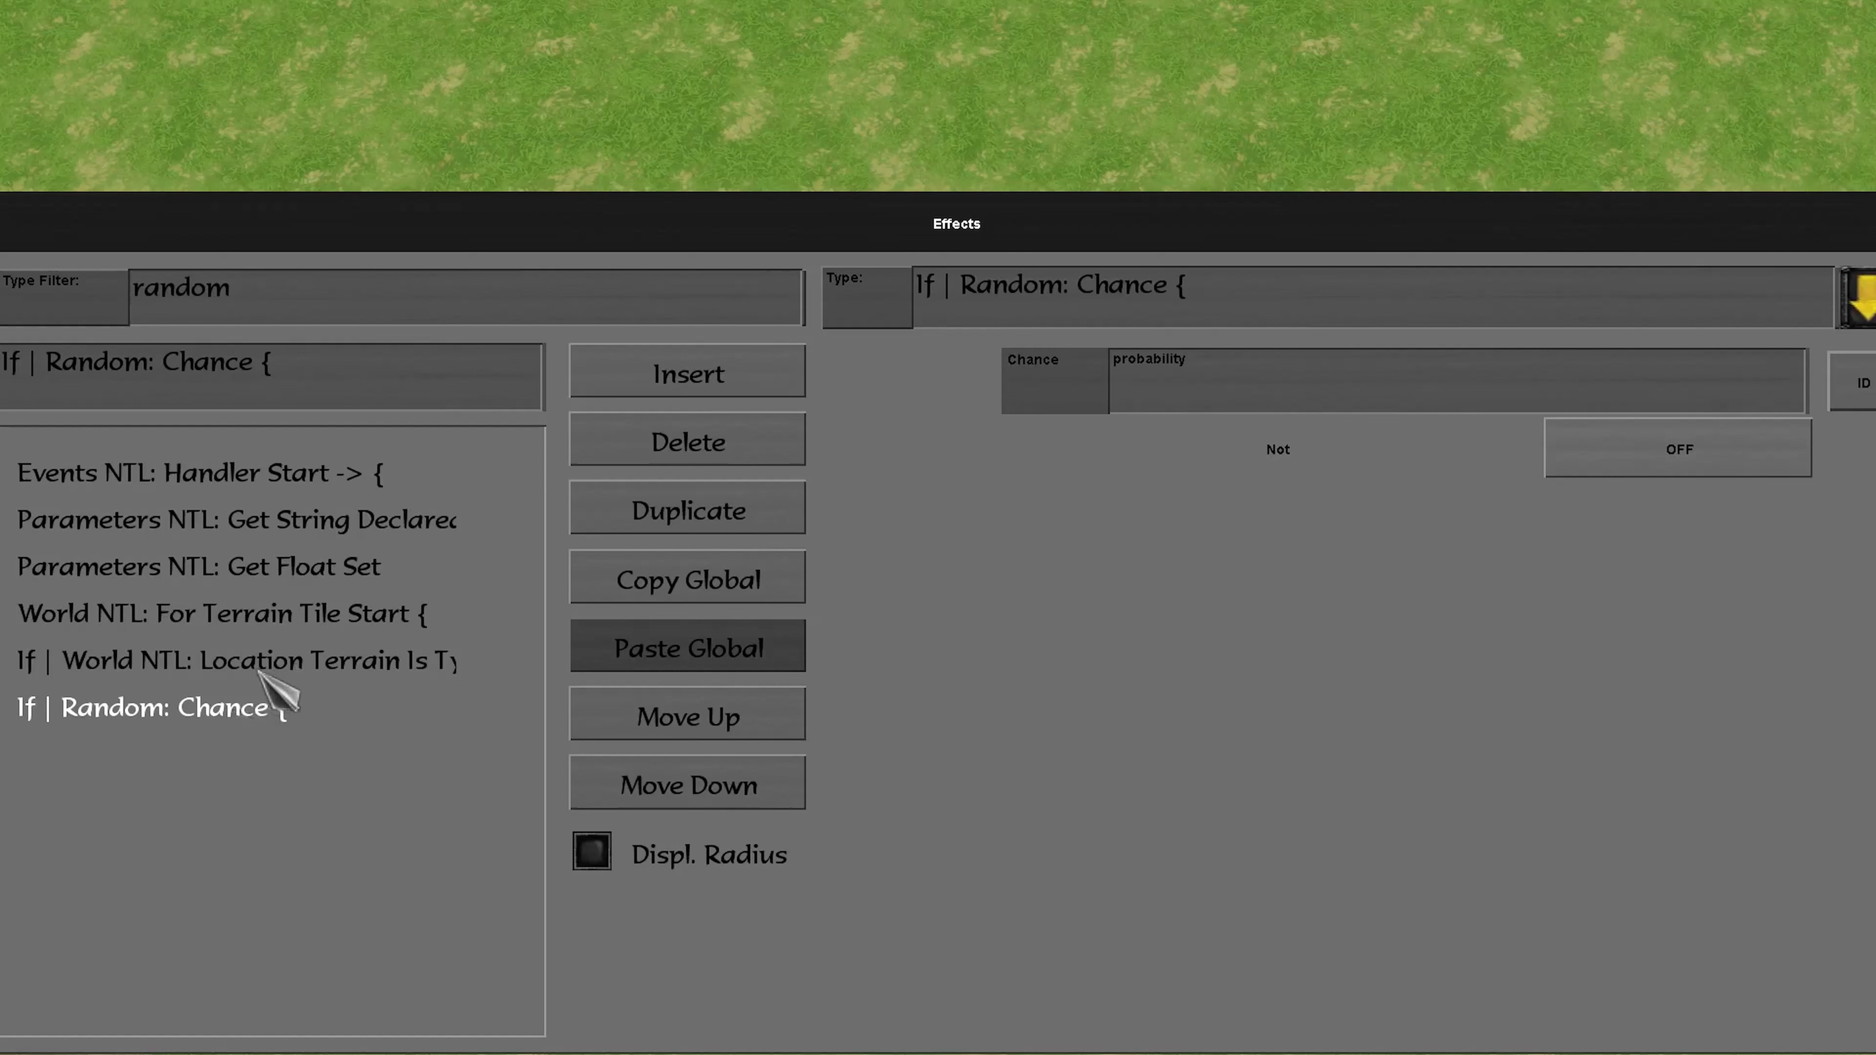
- Add a Unit: Create Freetext effect below the If | Random: Chance effect
click(691, 381)
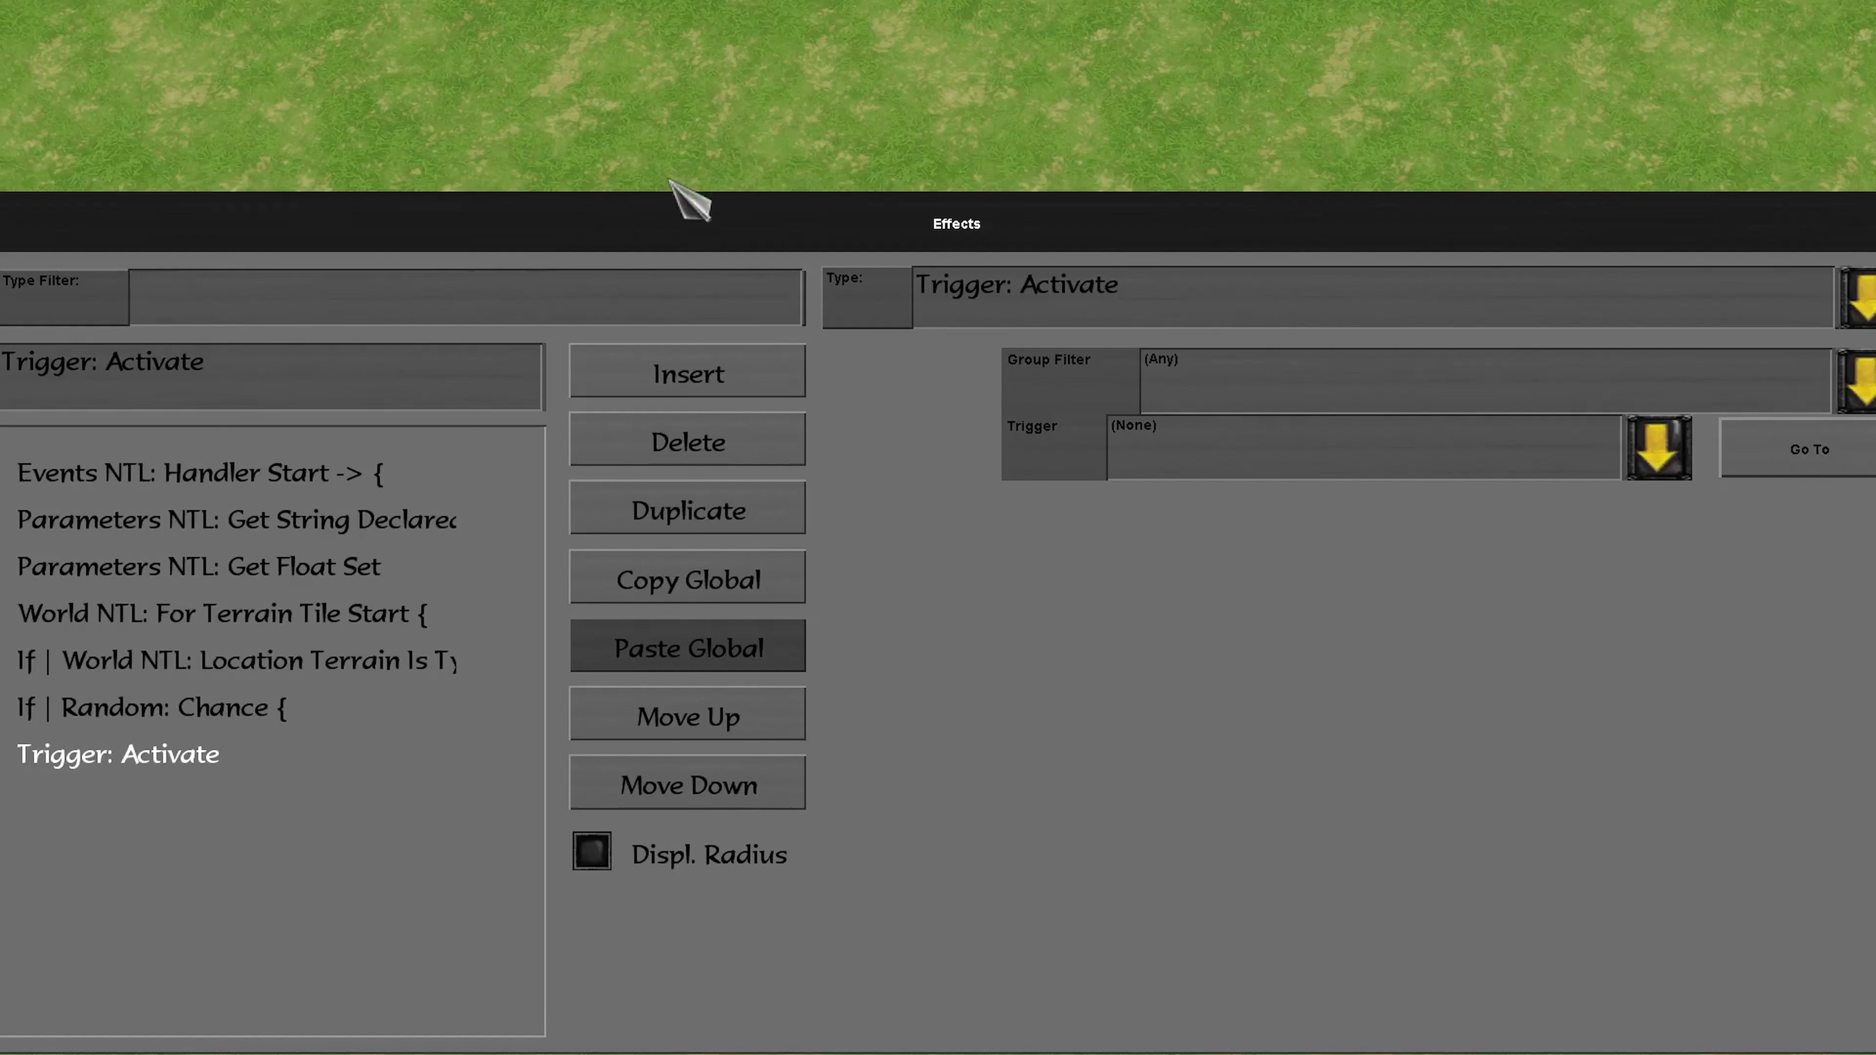
text(nit create)
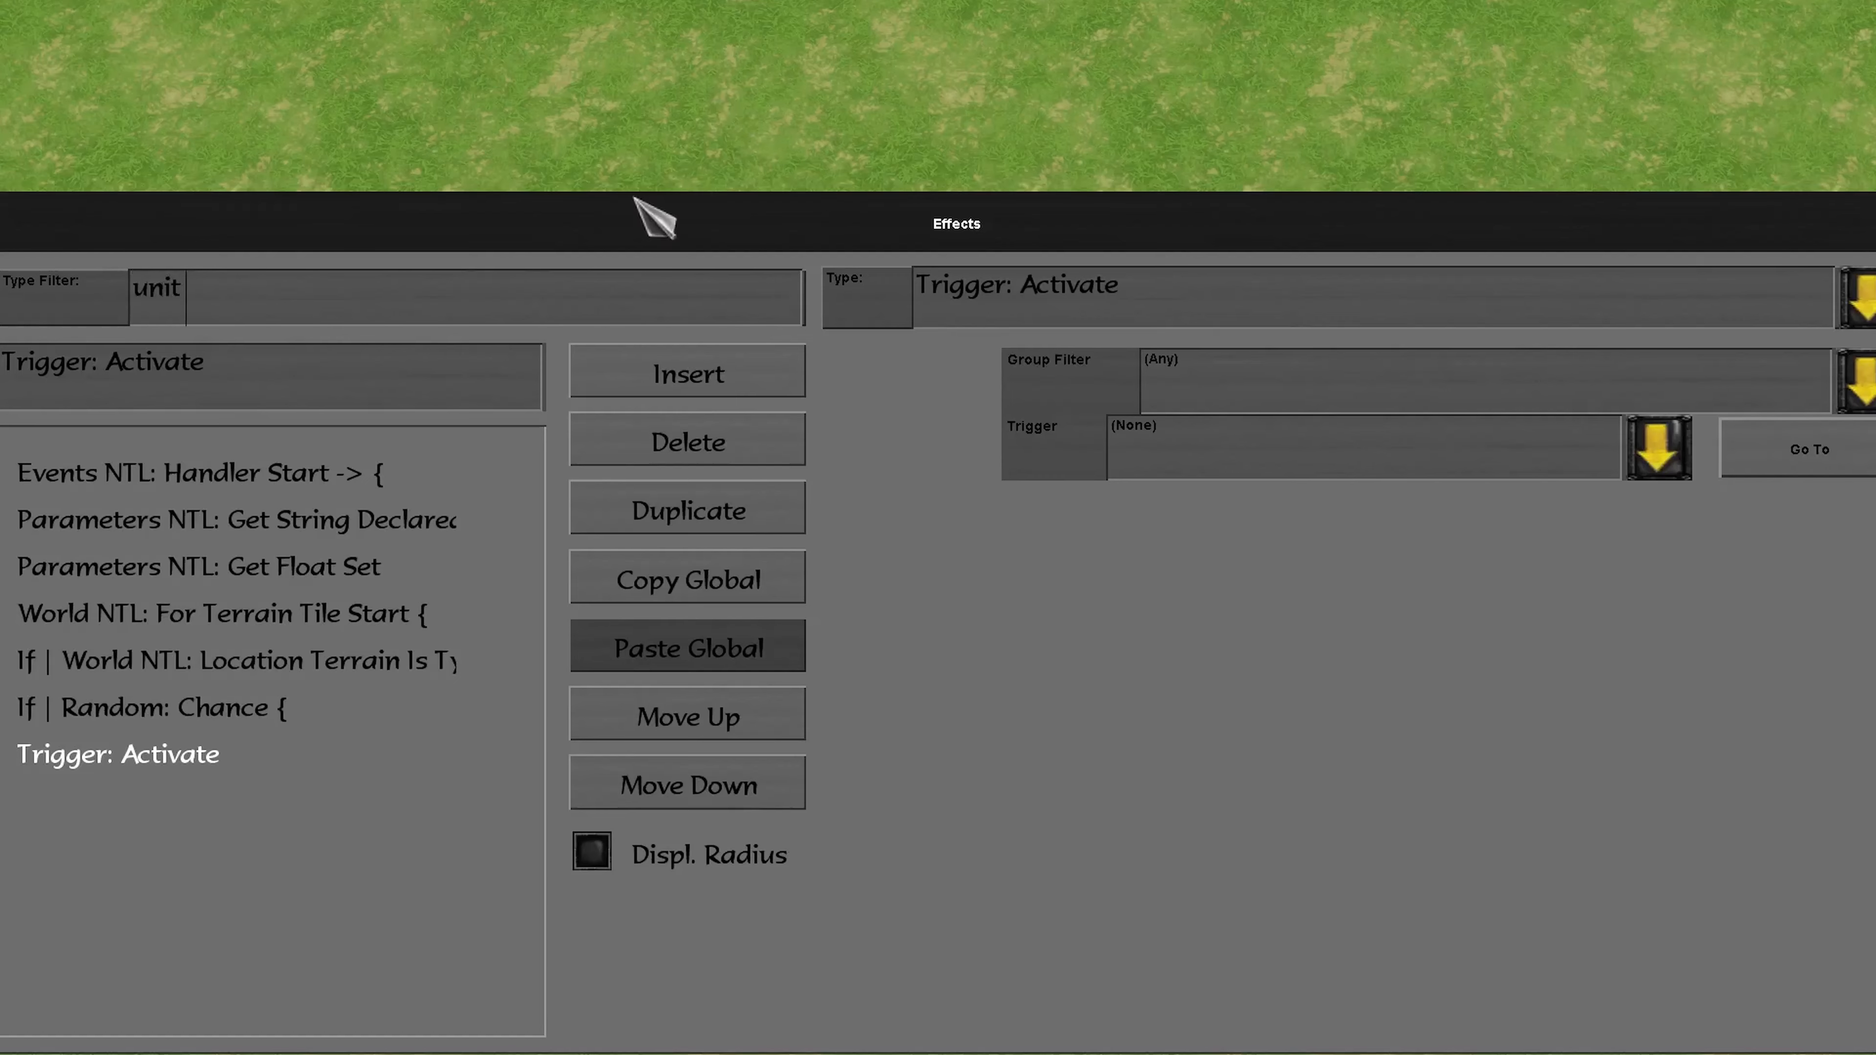
click(1073, 318)
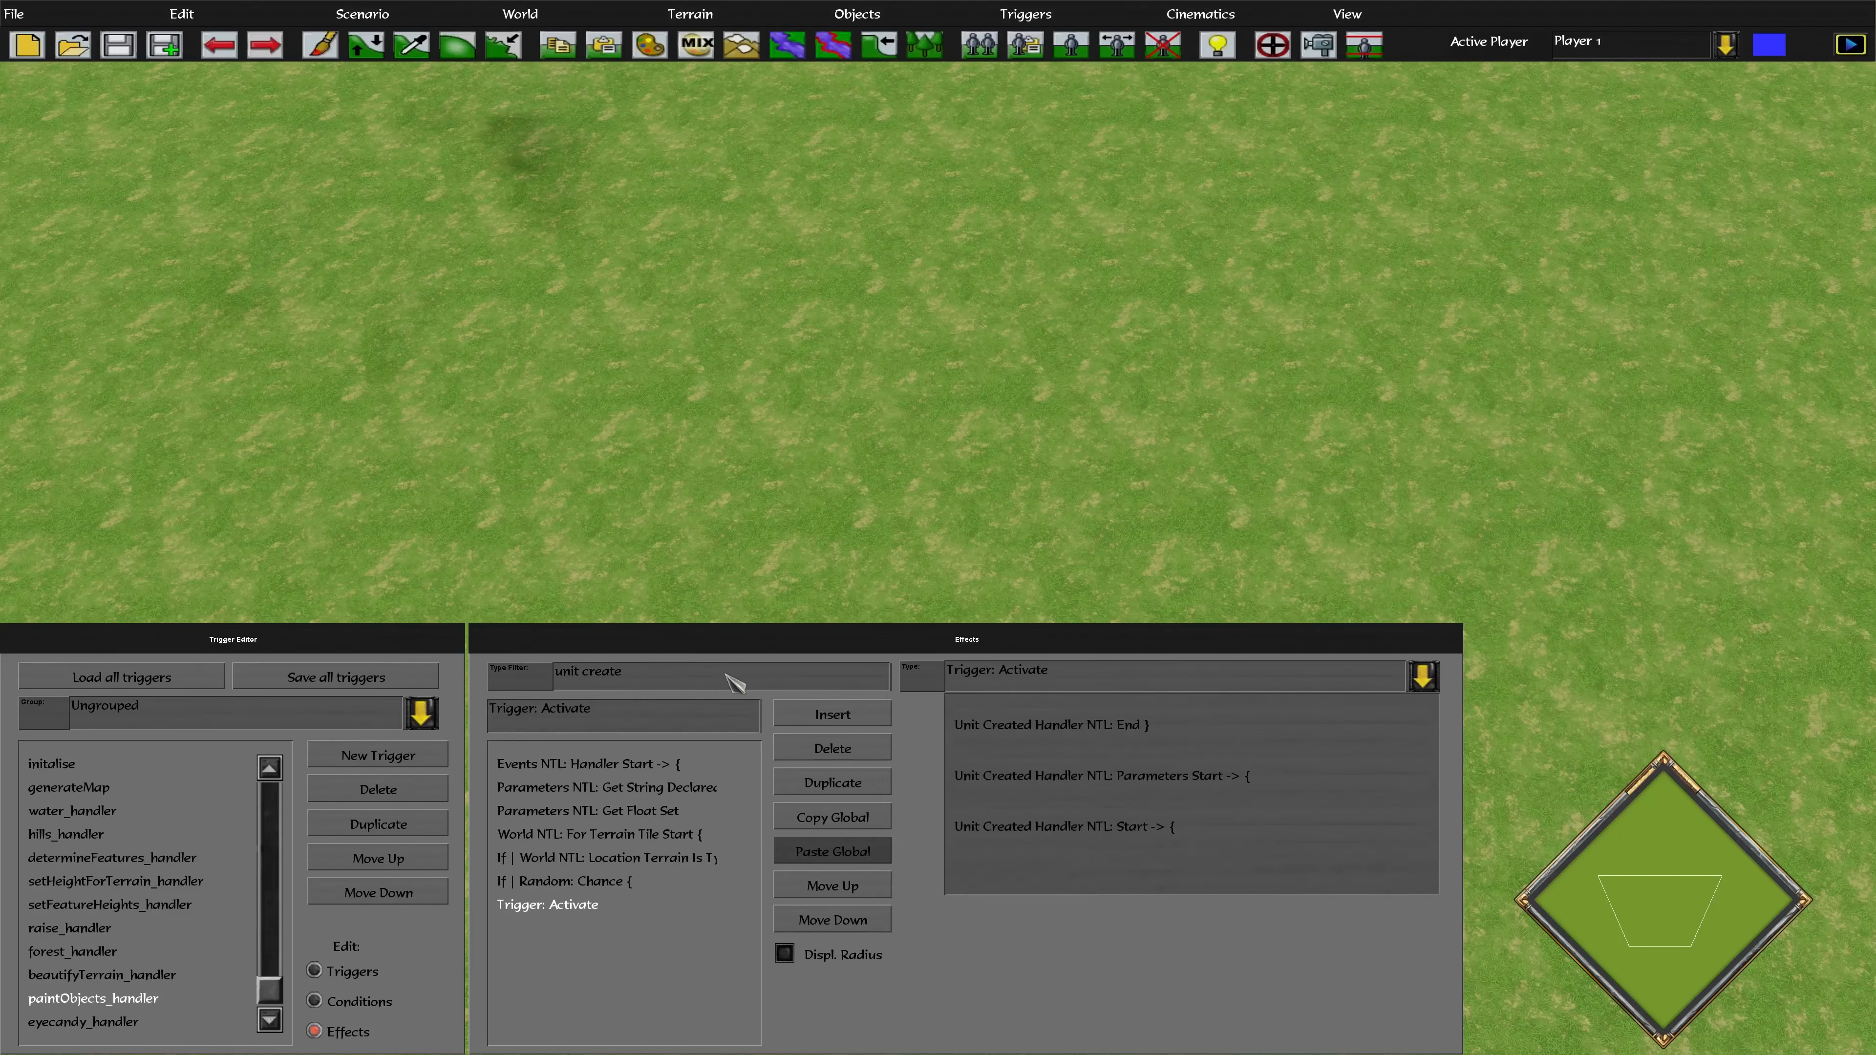
click(728, 679)
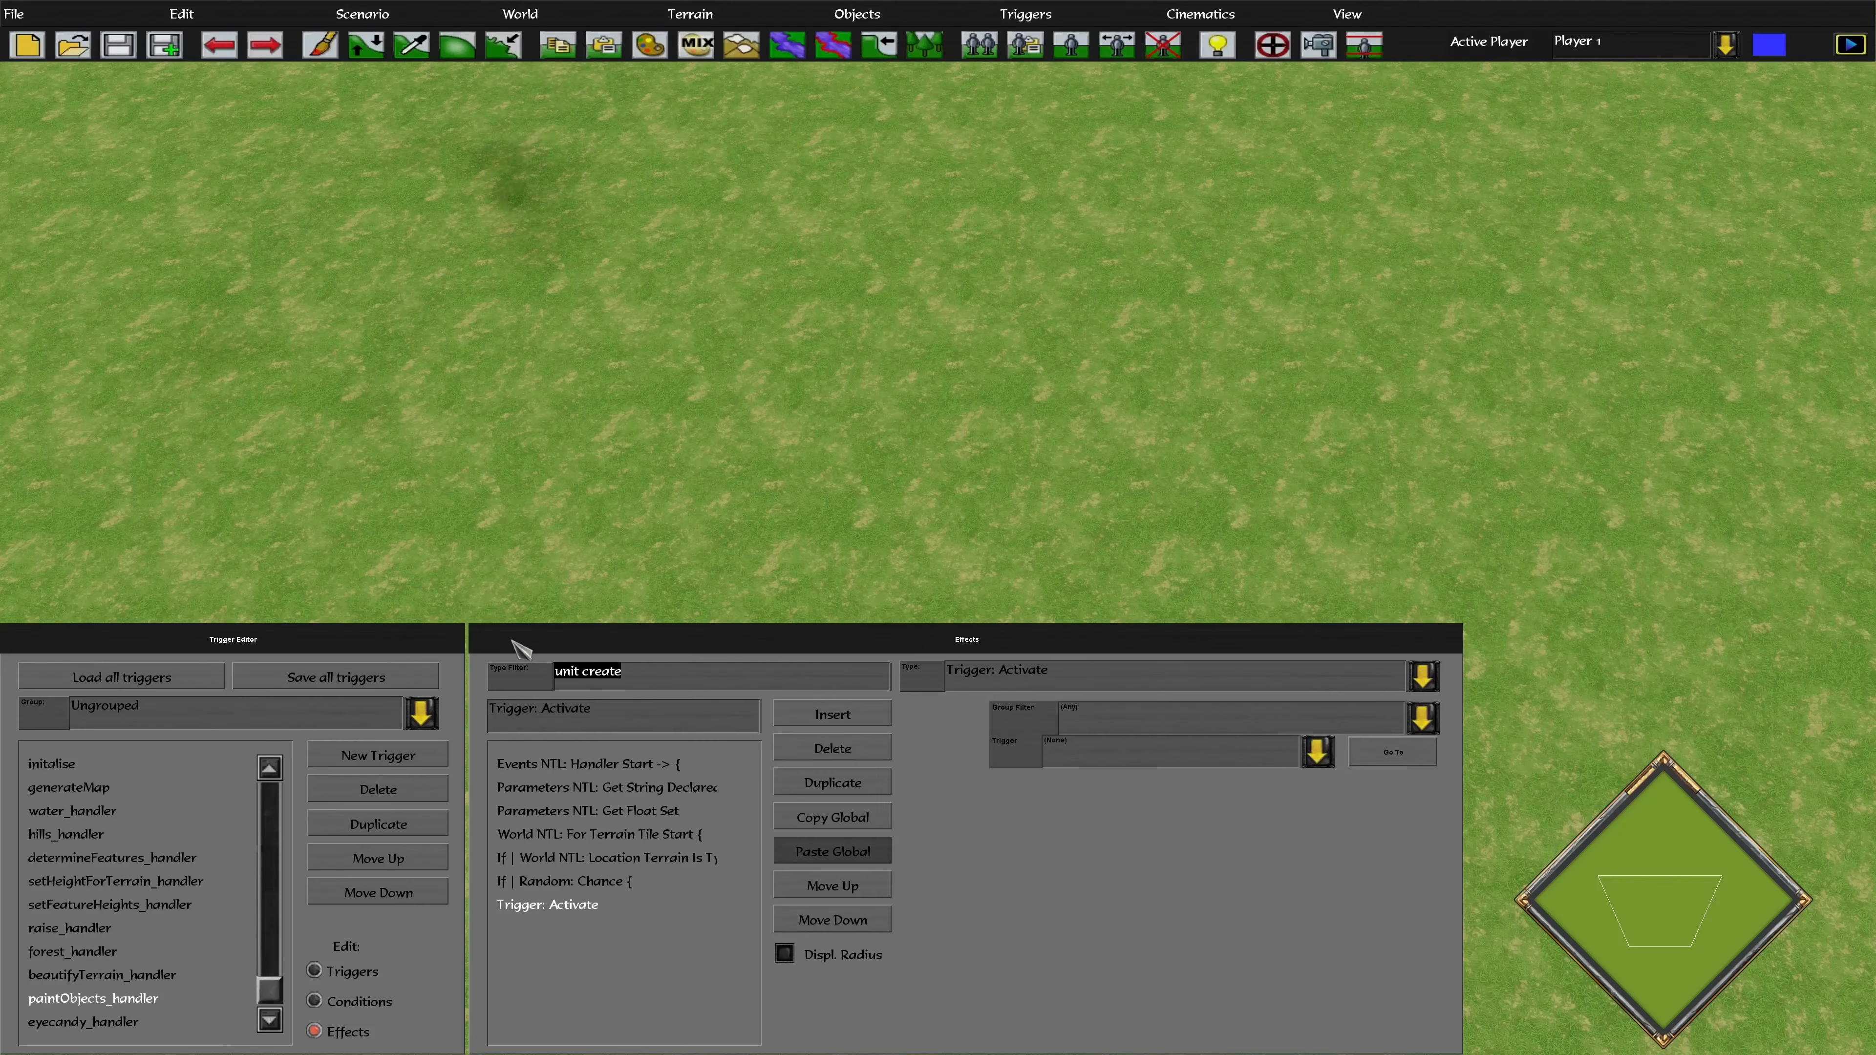
key(ctrl+a)
text(create)
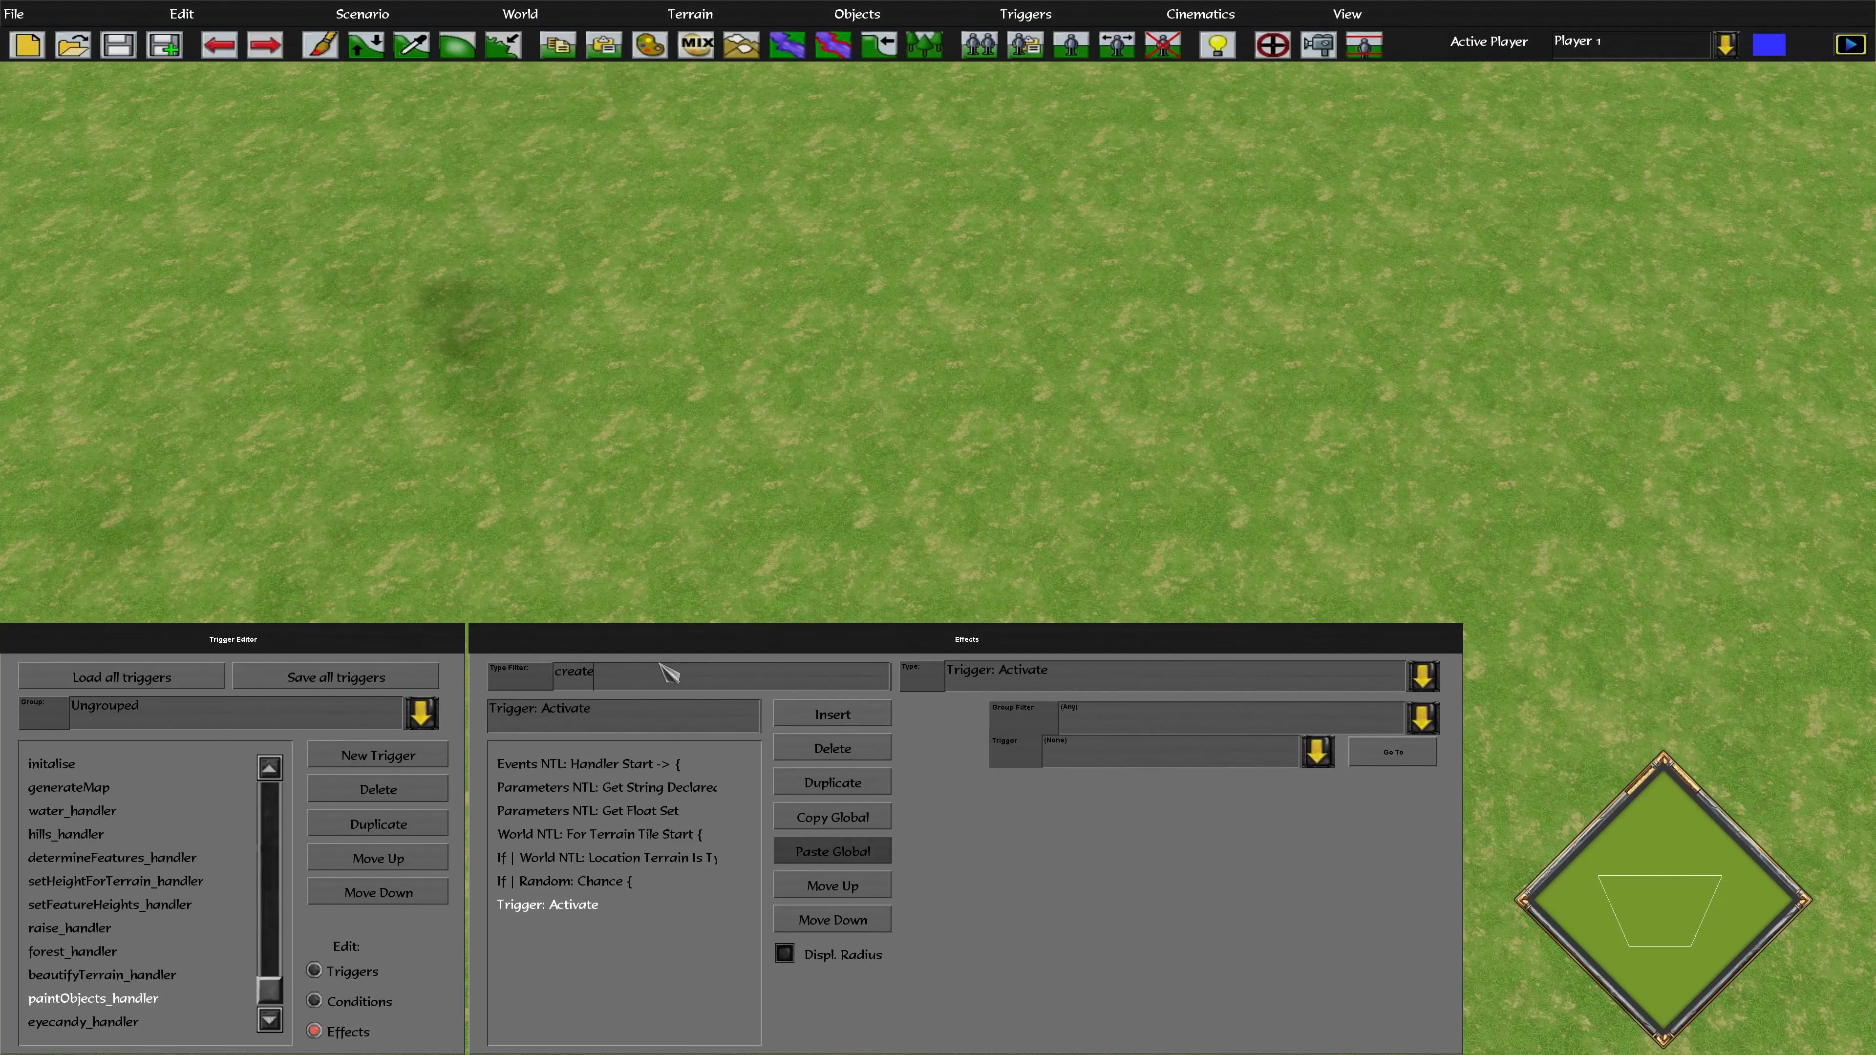
click(1057, 674)
scroll(1267, 571, down, 10)
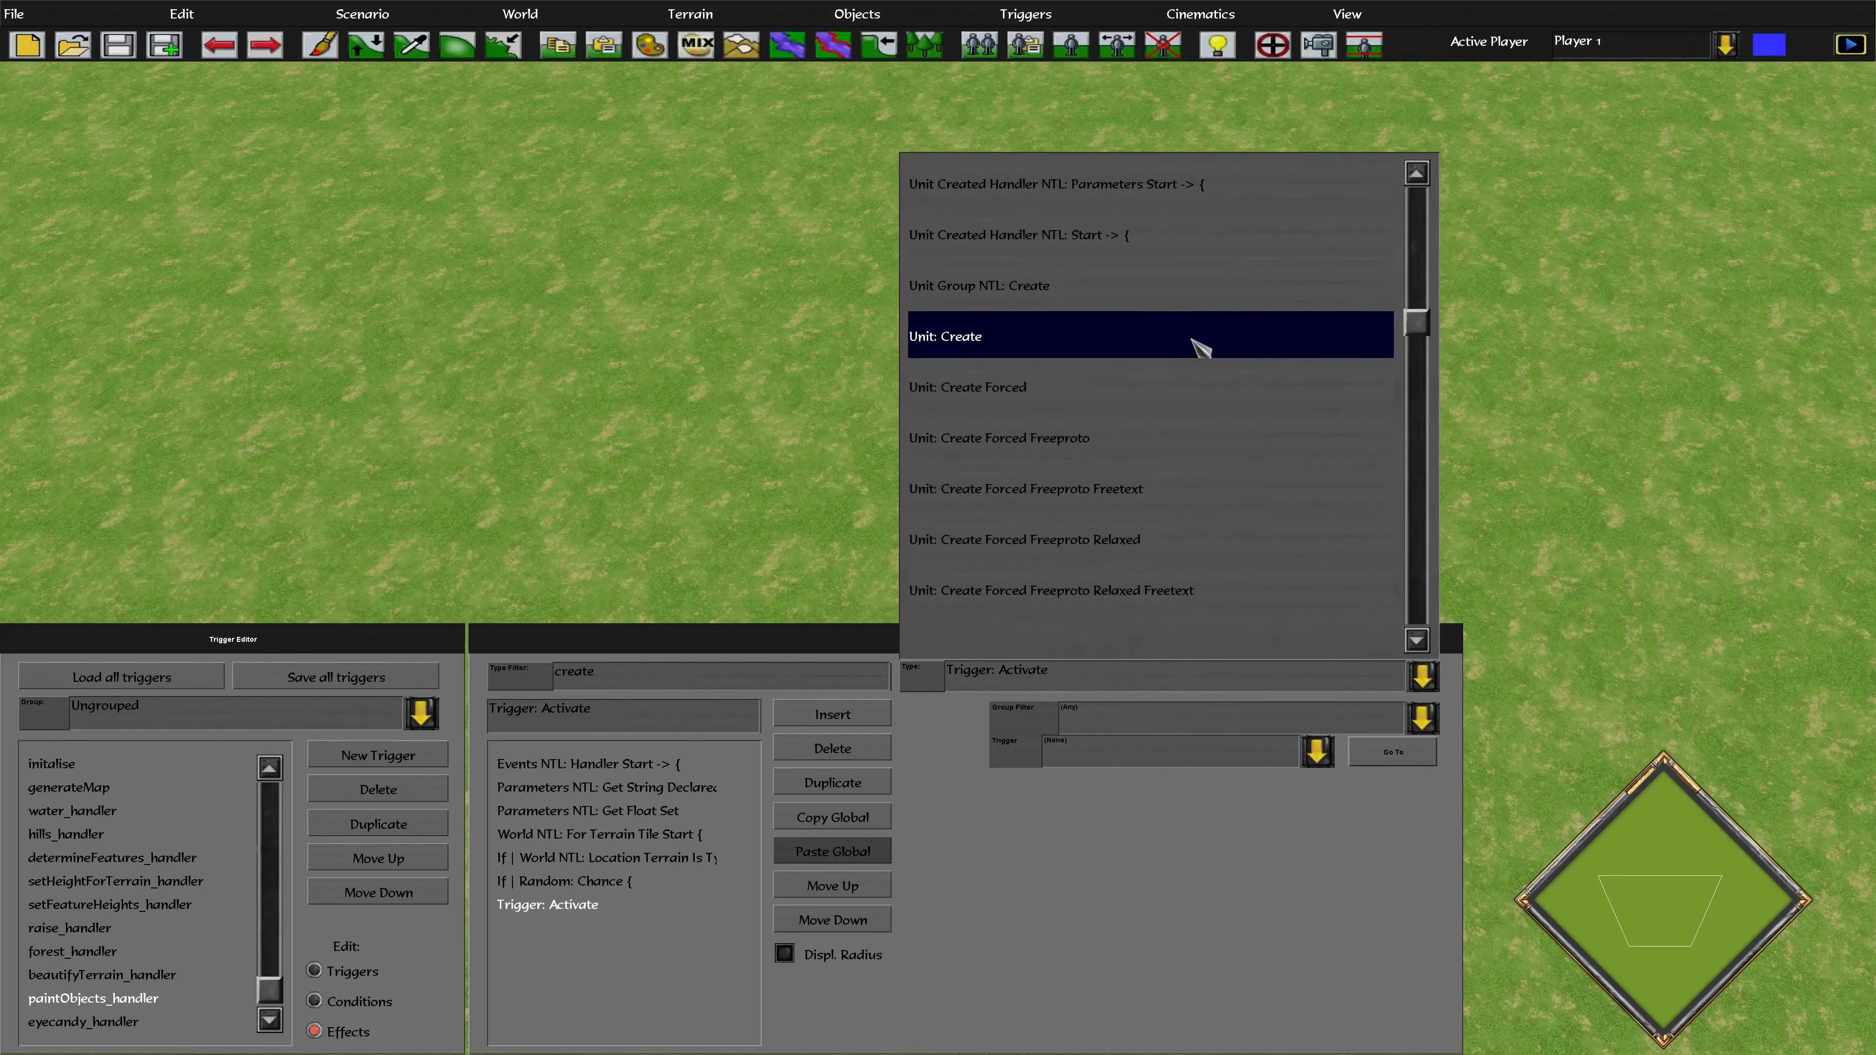
scroll(1192, 339, down, 5)
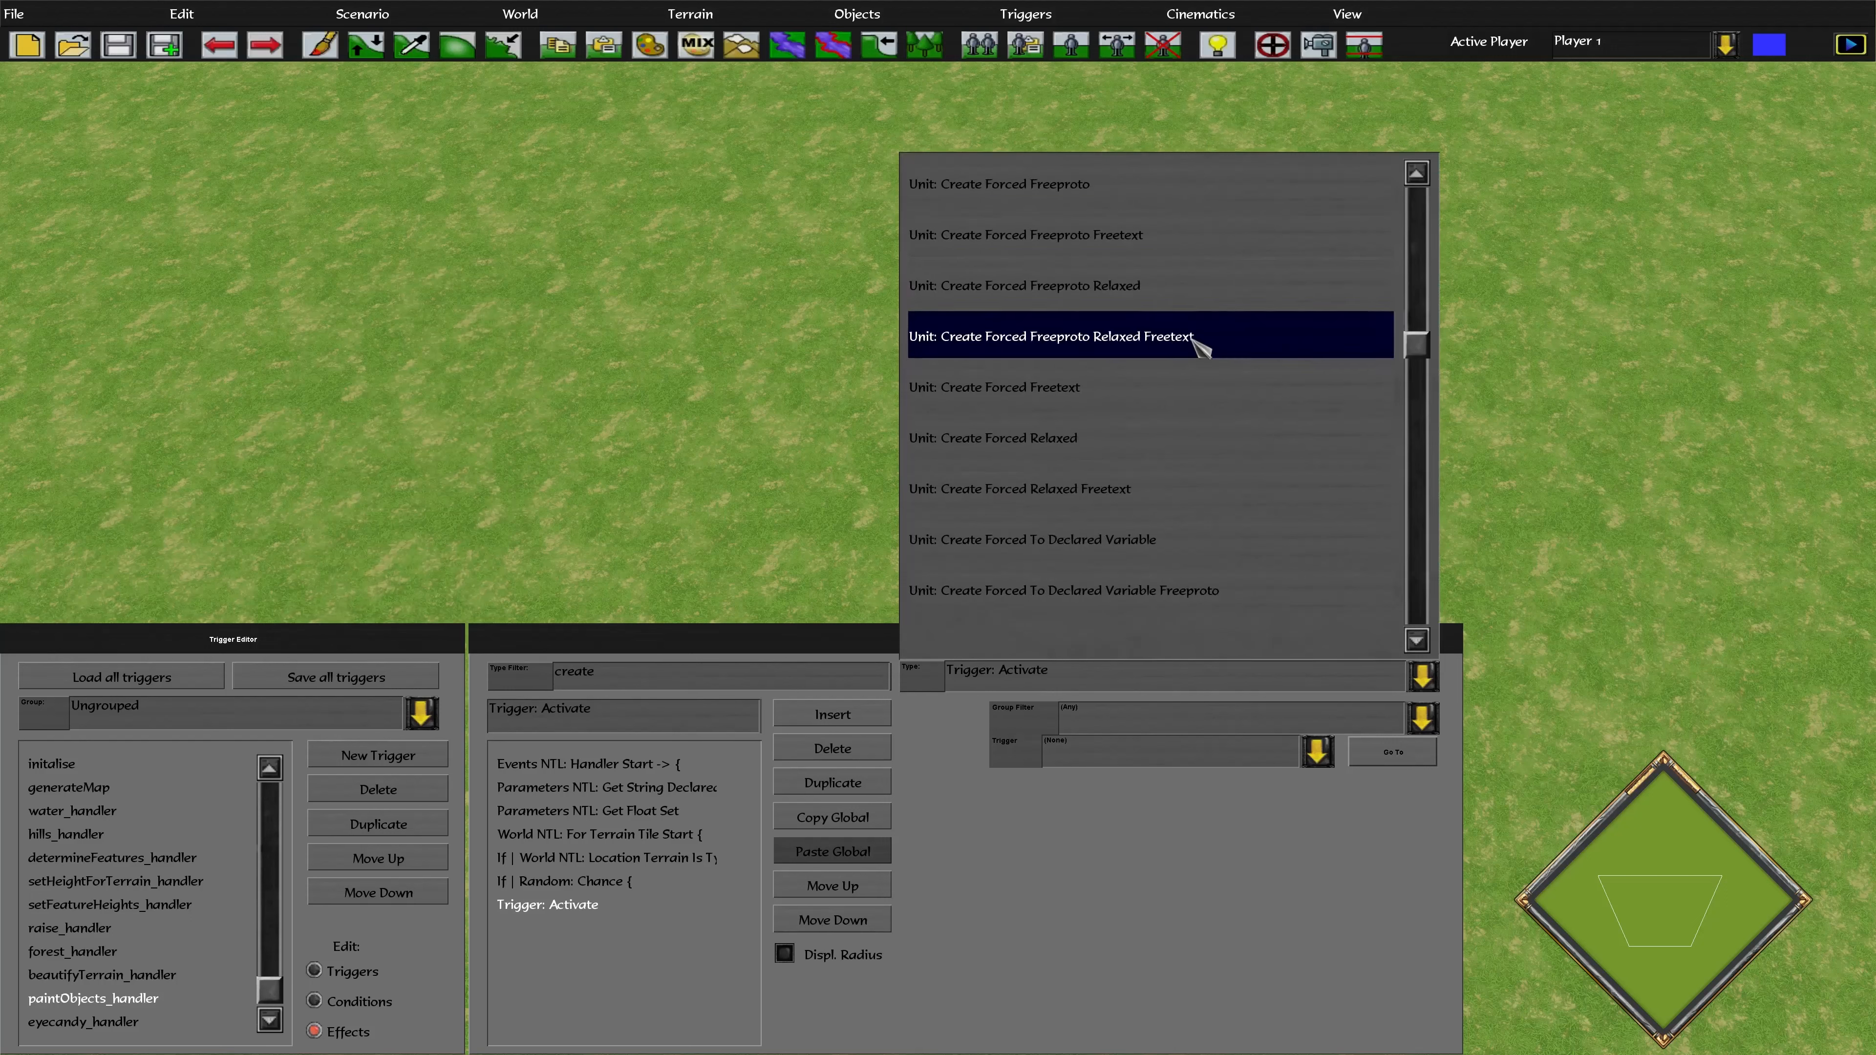
scroll(1194, 341, down, 13)
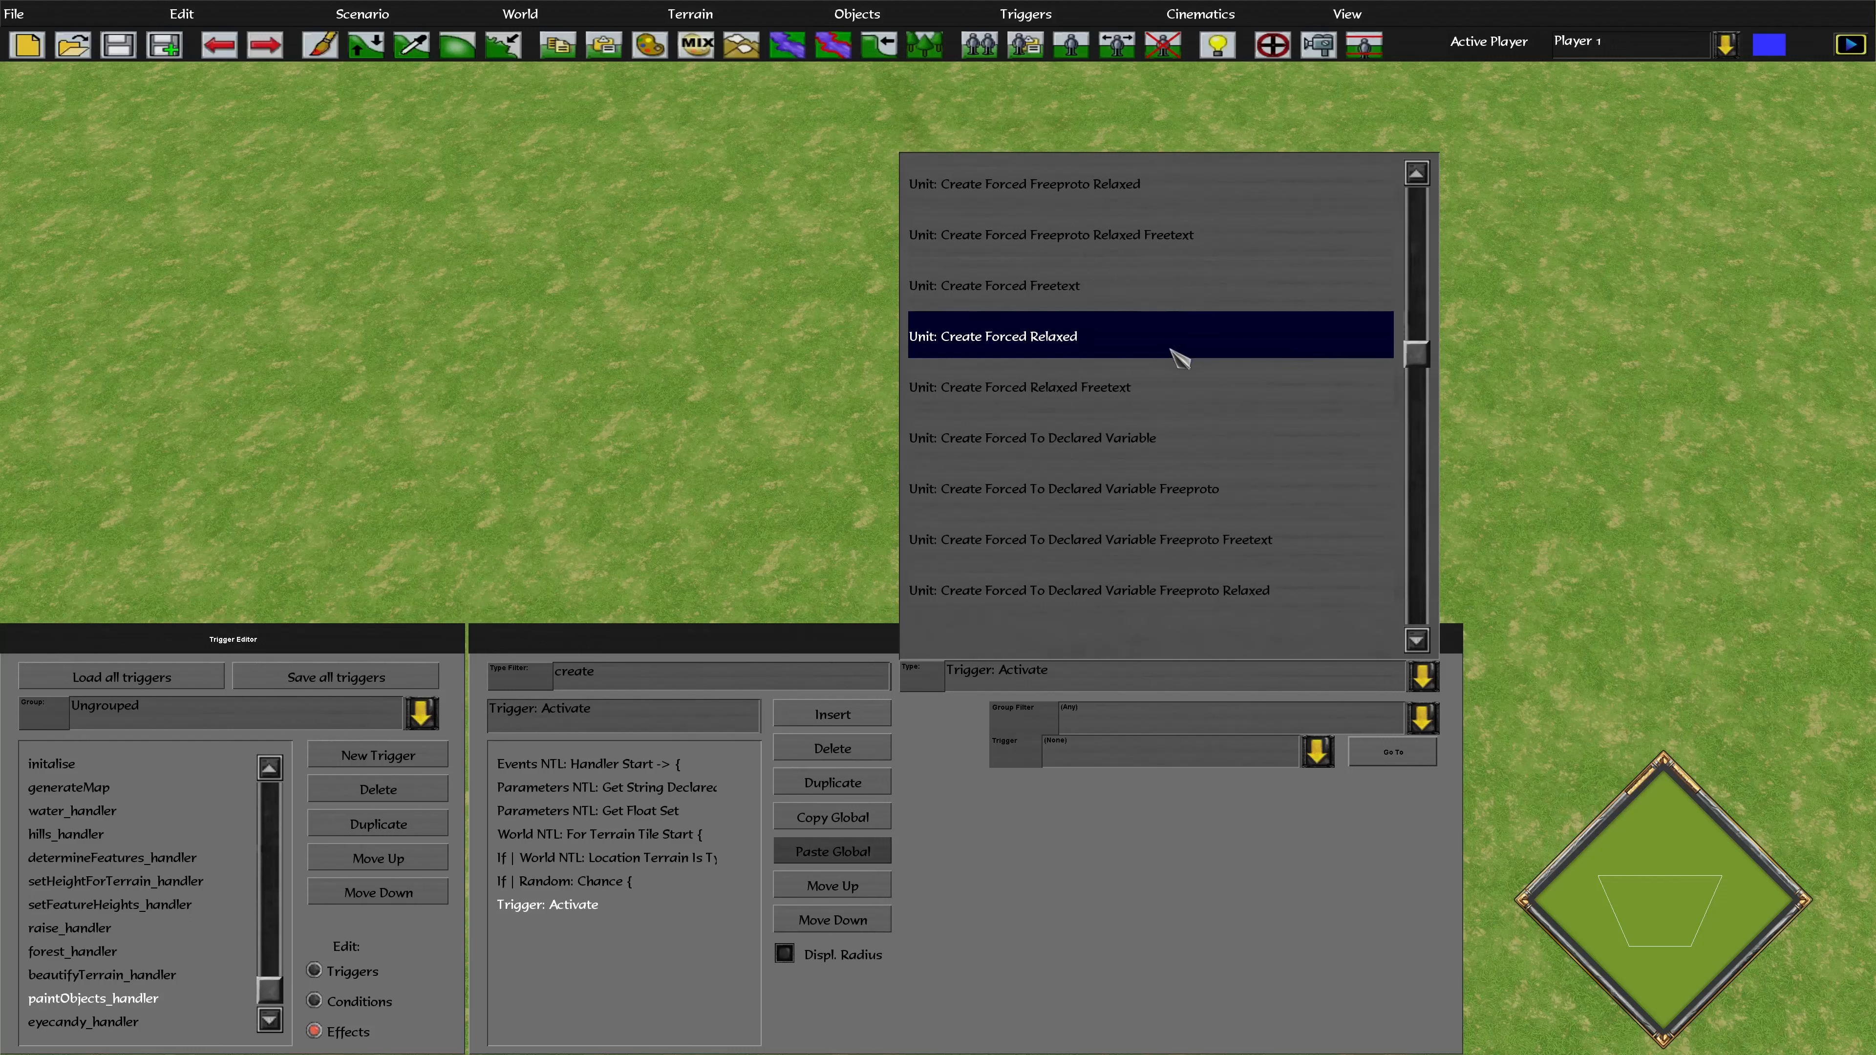
scroll(1181, 356, down, 9)
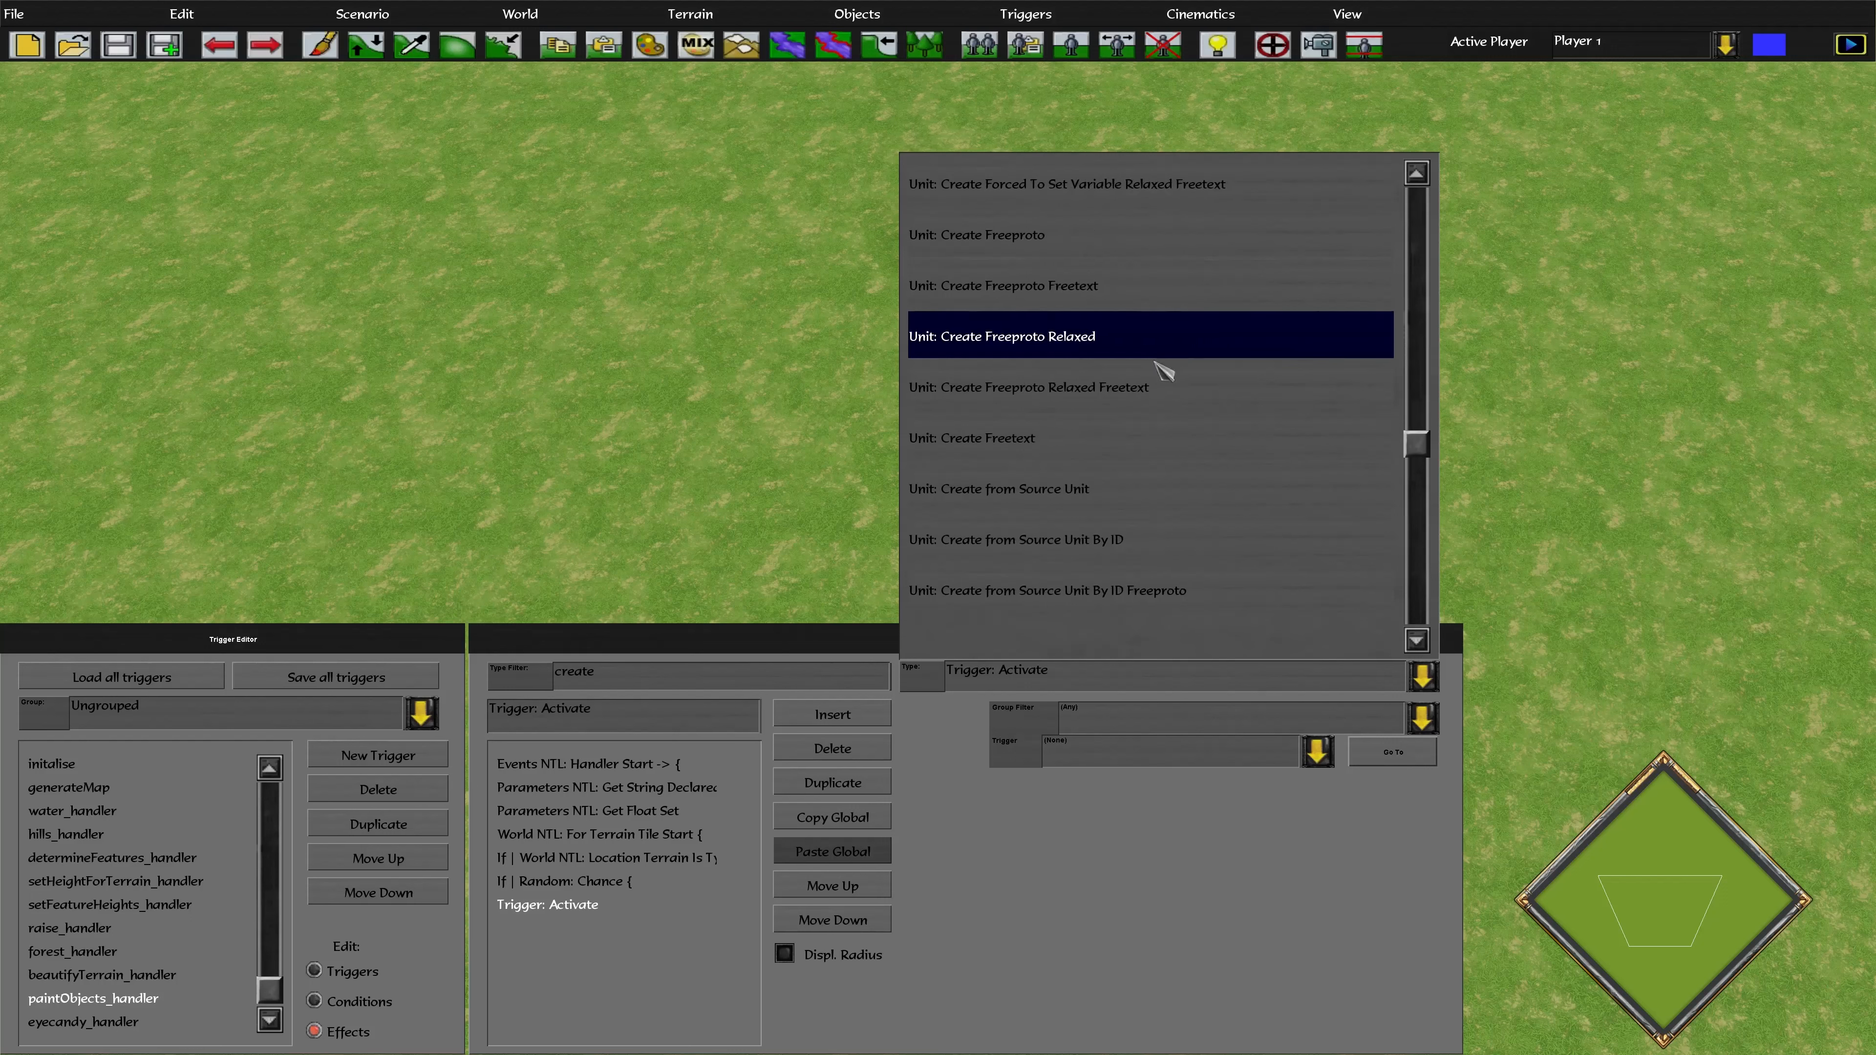
click(1141, 440)
- Configure the Unit: Create Freetext effect with player 0, ProtoName "+unit+" and location v.x, v.y, v.z
drag(1267, 363, 1056, 365)
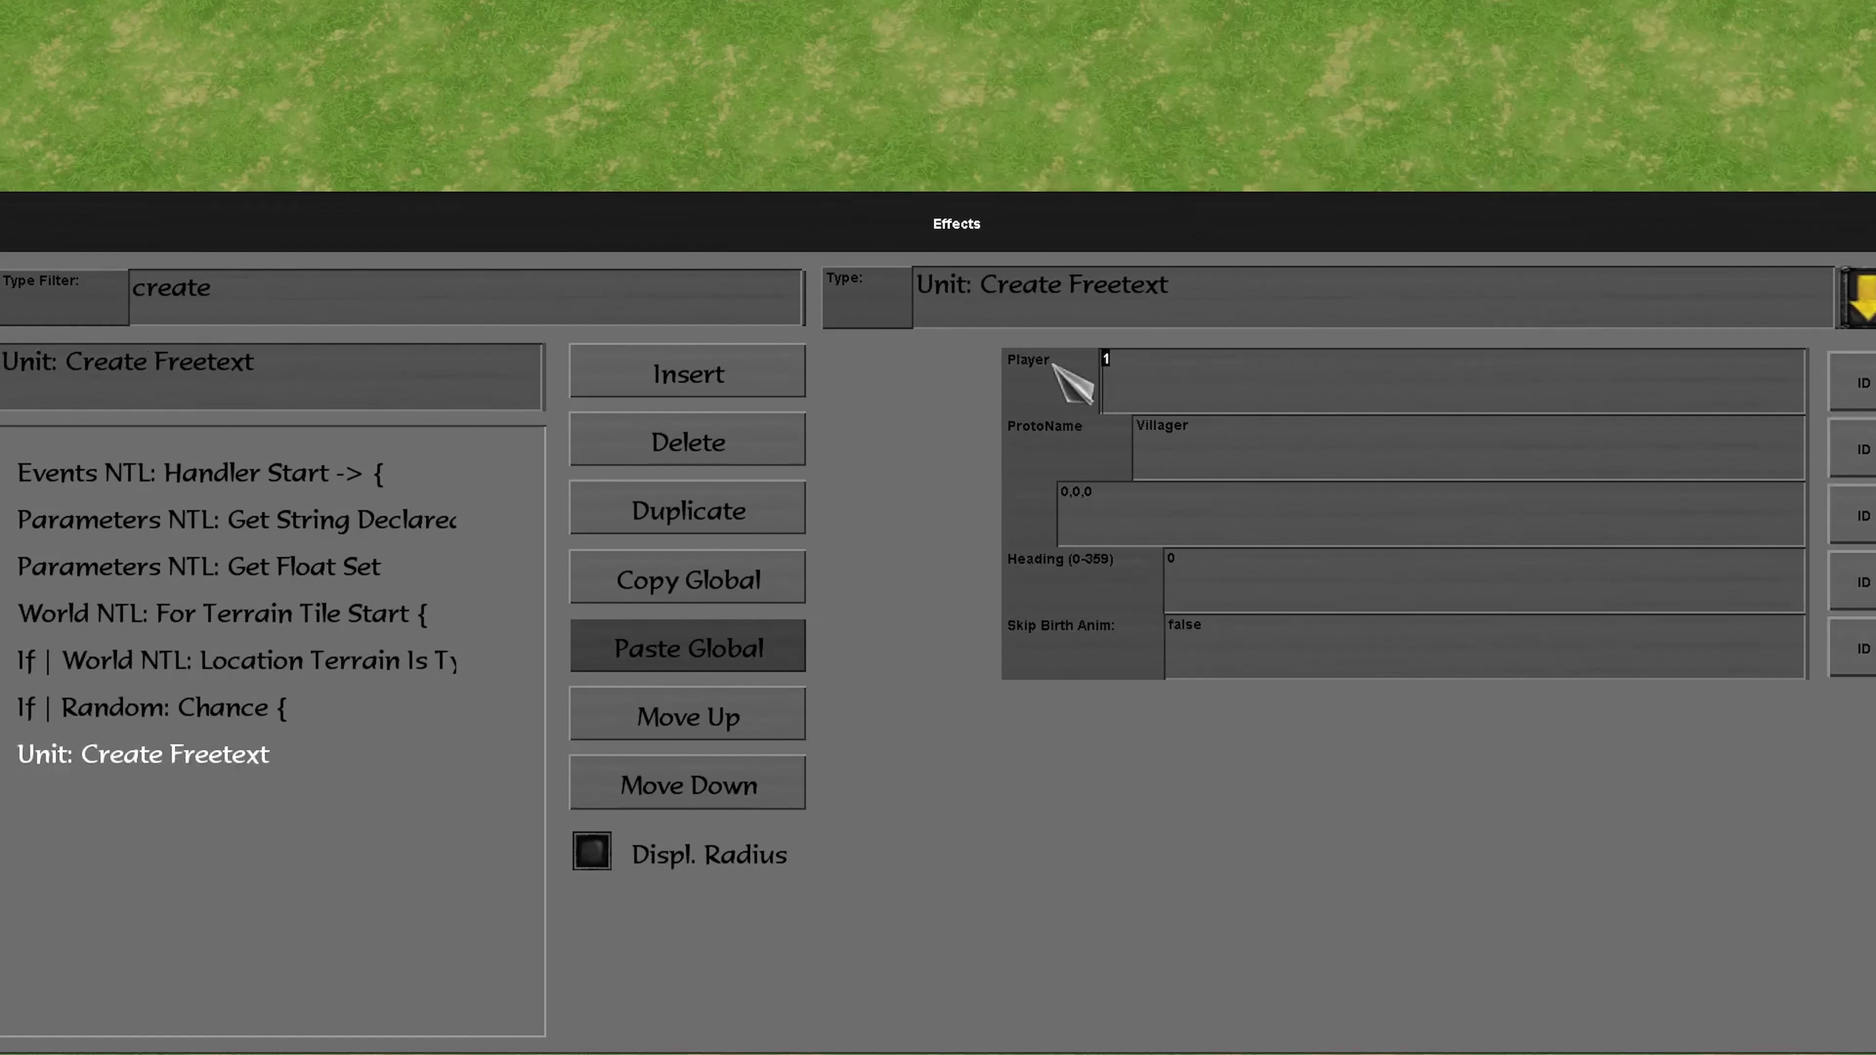
text(0)
click(1205, 468)
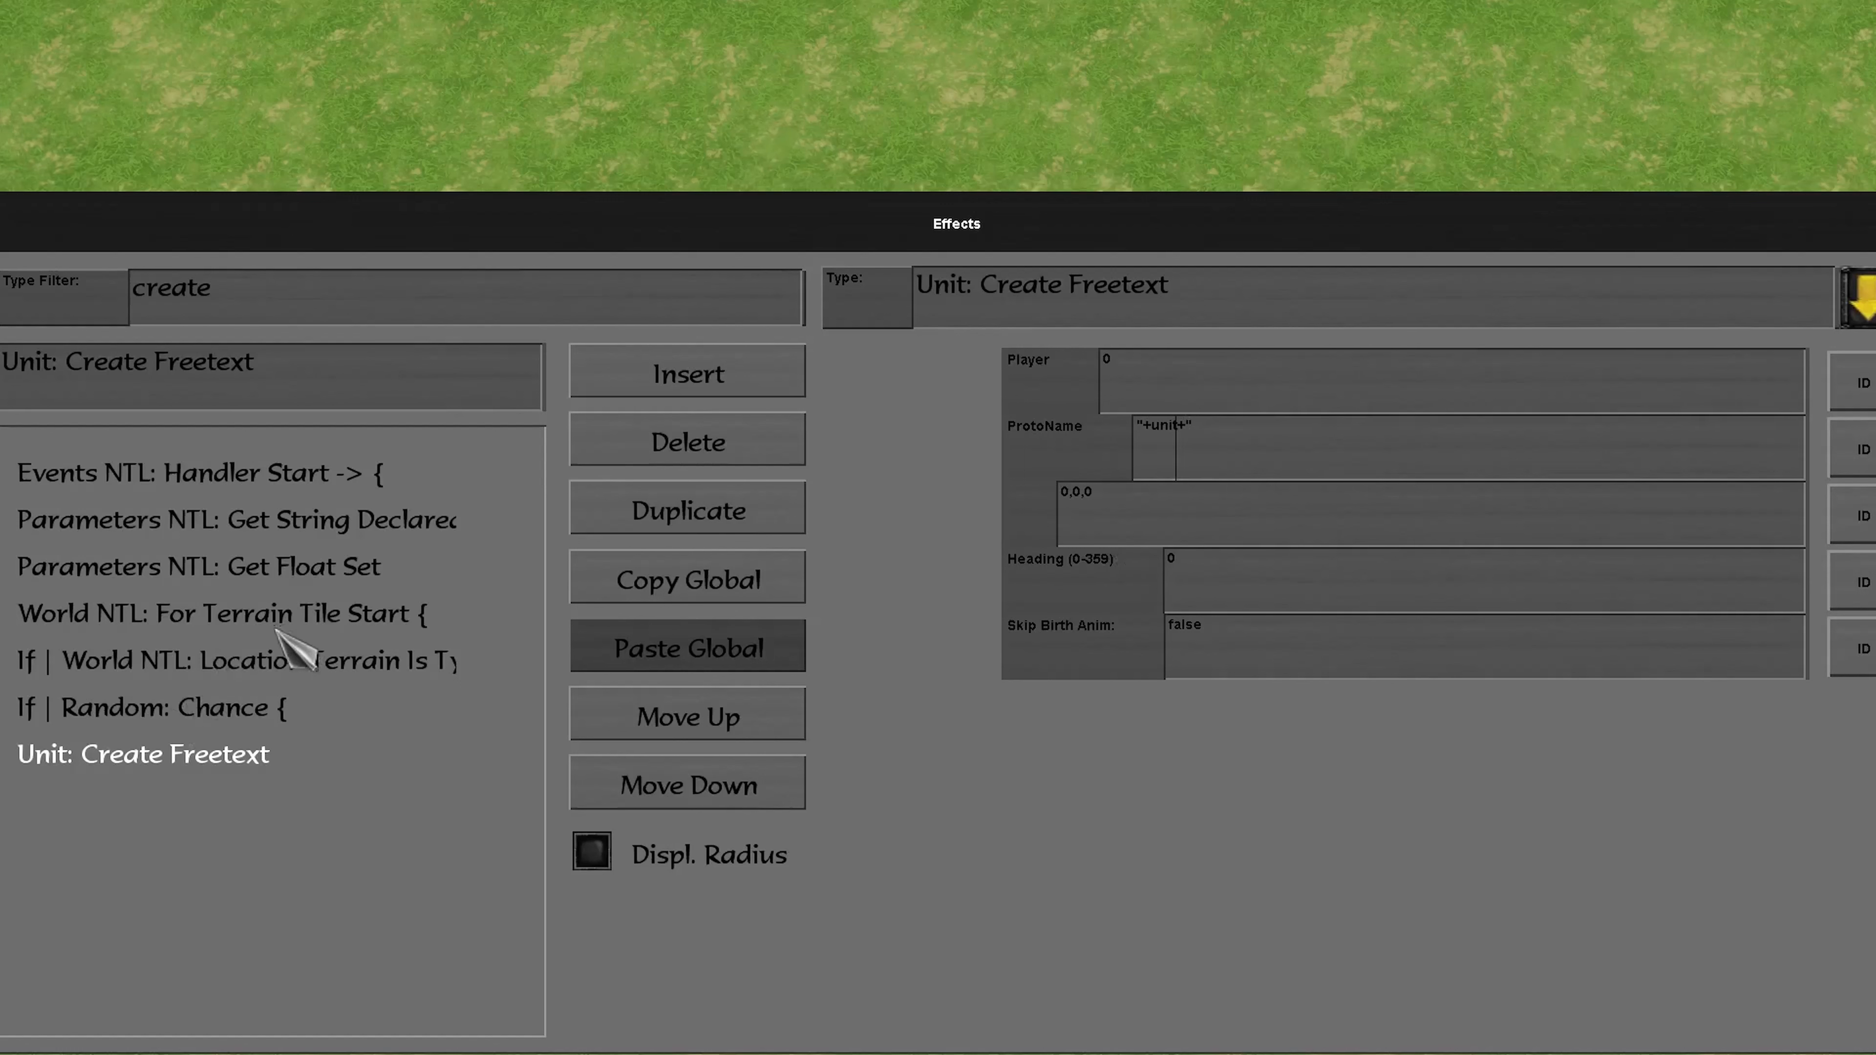
click(270, 665)
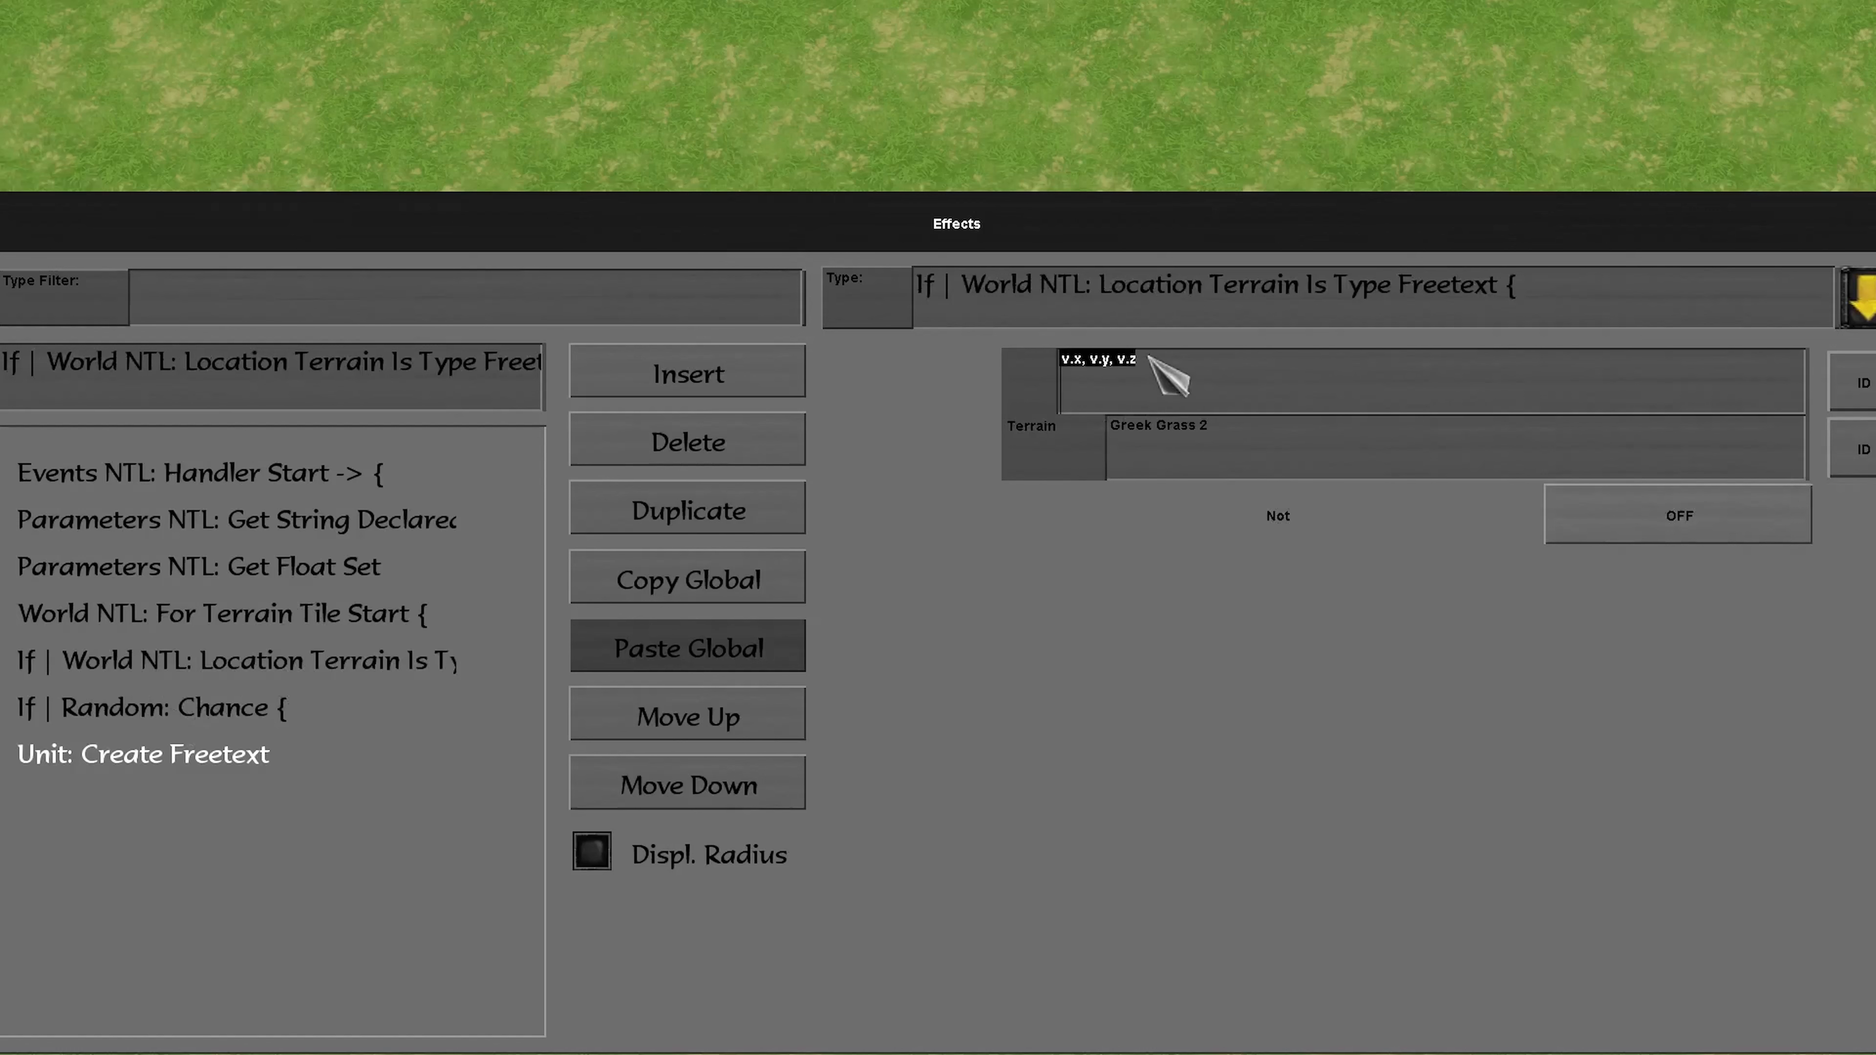
click(202, 753)
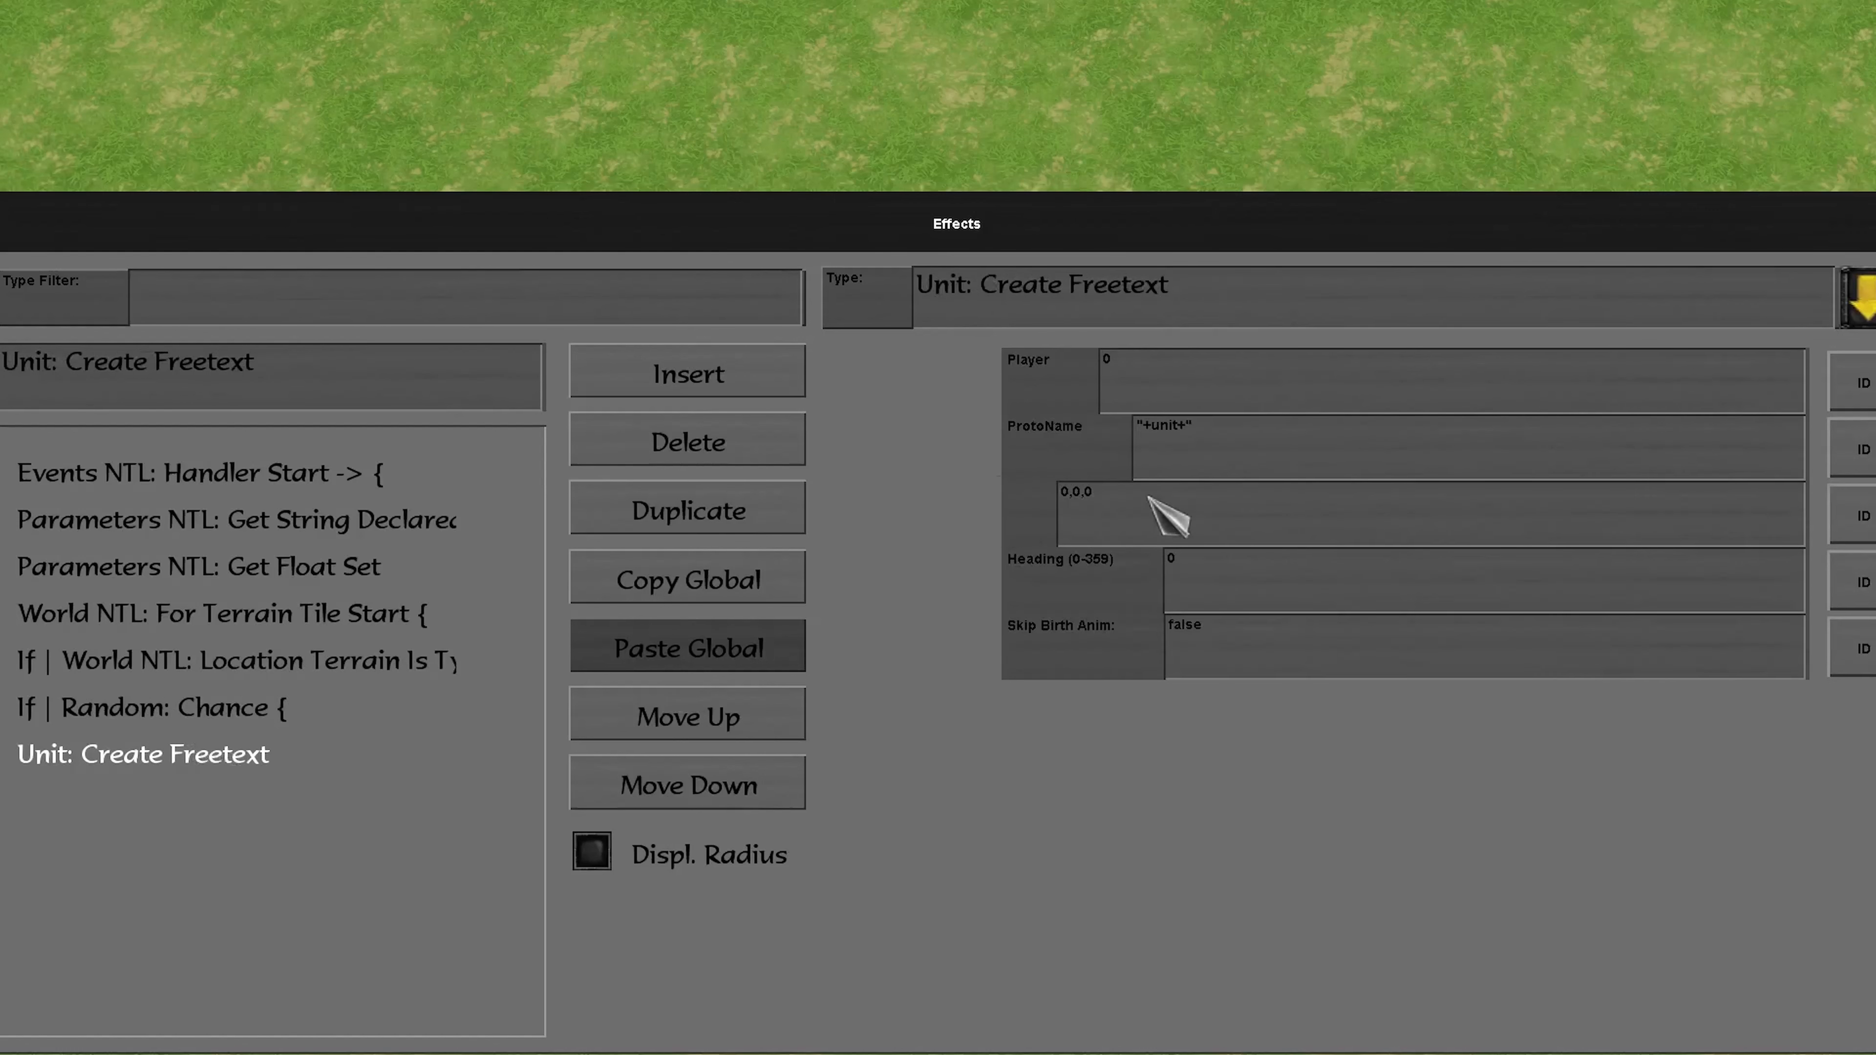
click(1077, 493)
text(v.x, v.y, v.z)
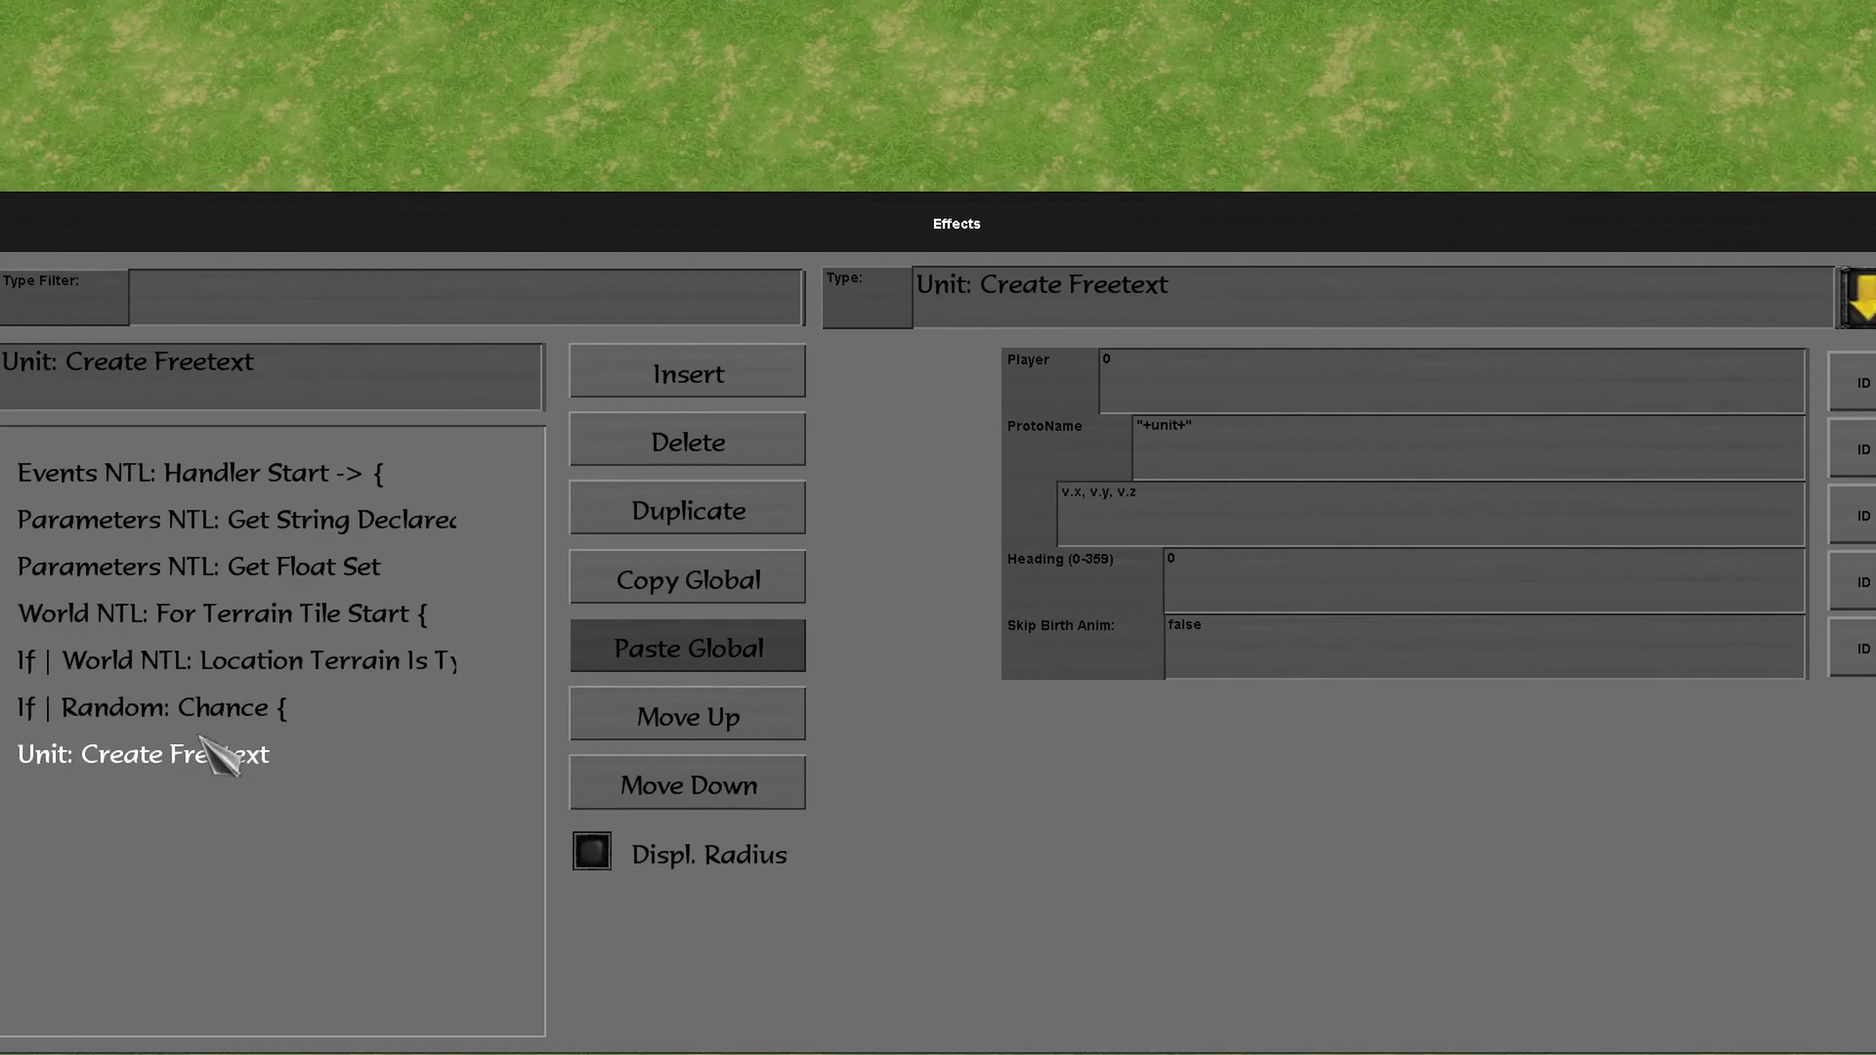
- Insert a Variable: Set Random Float effect between the If | Random: Chance and Unit: Create Freetext effects
click(754, 370)
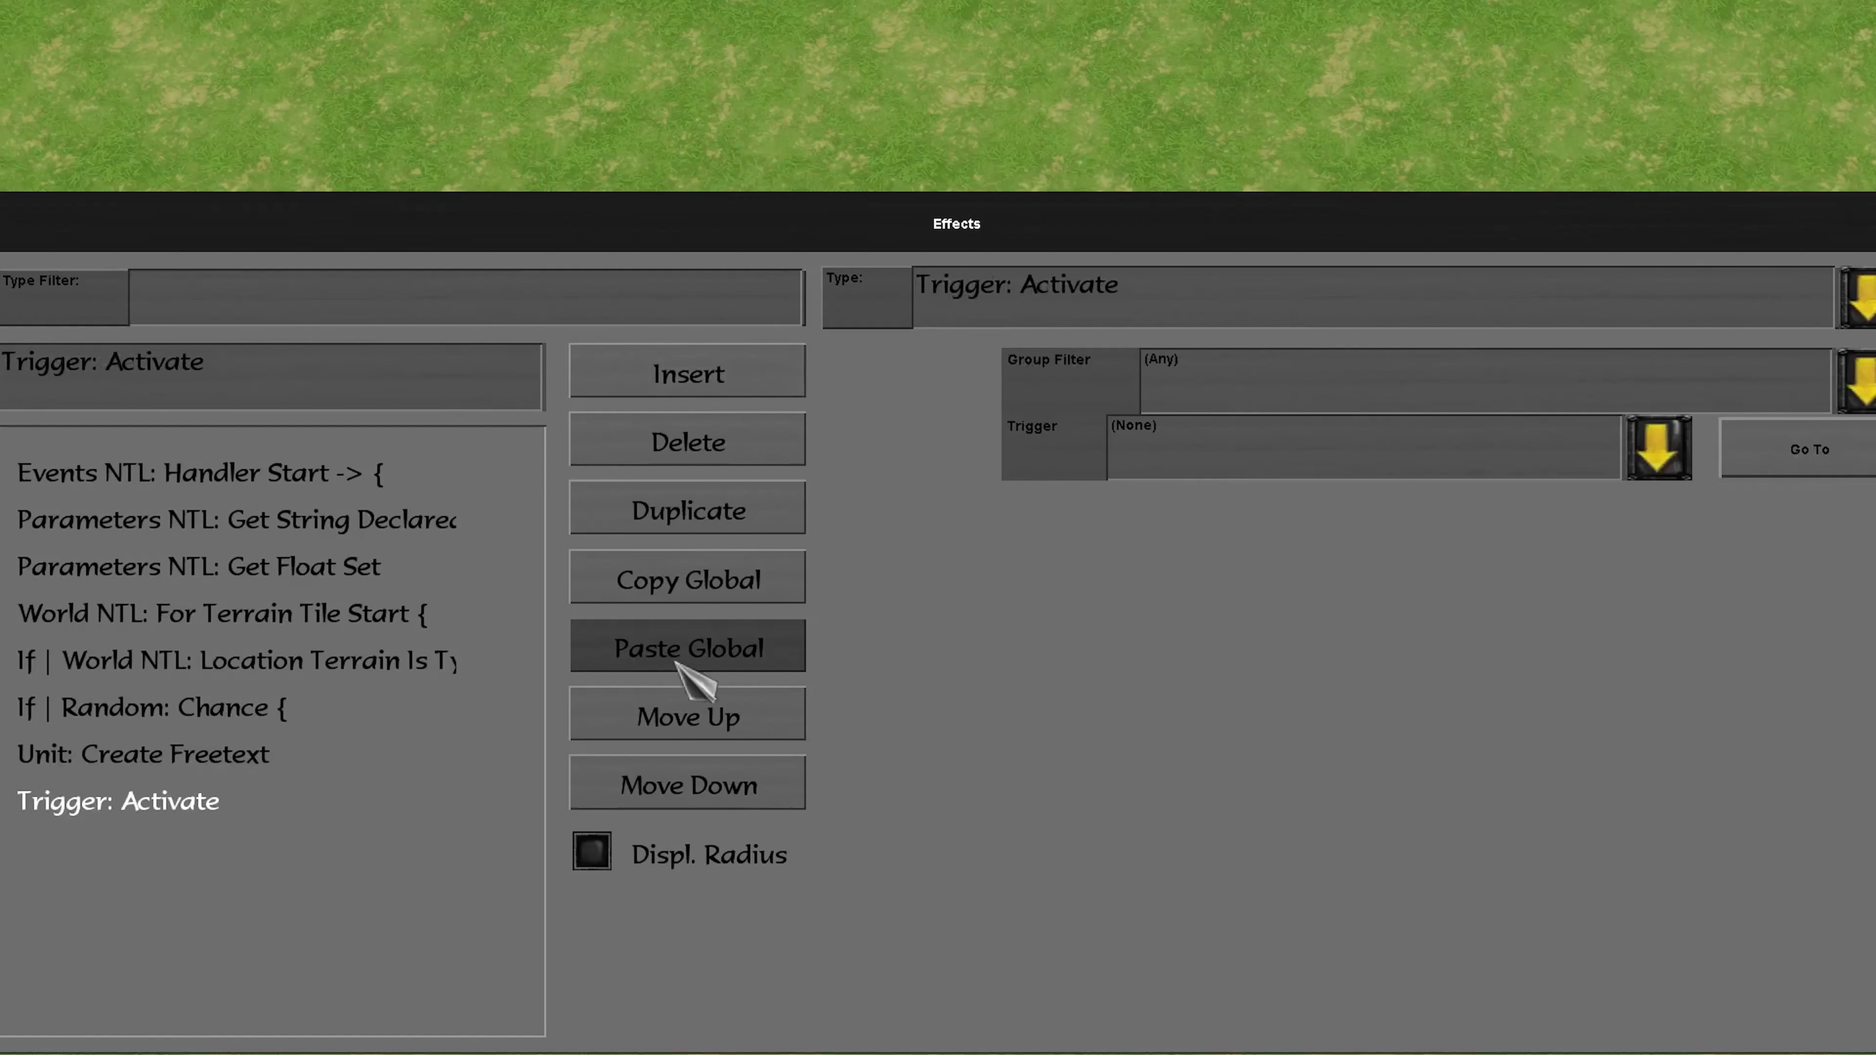
click(716, 736)
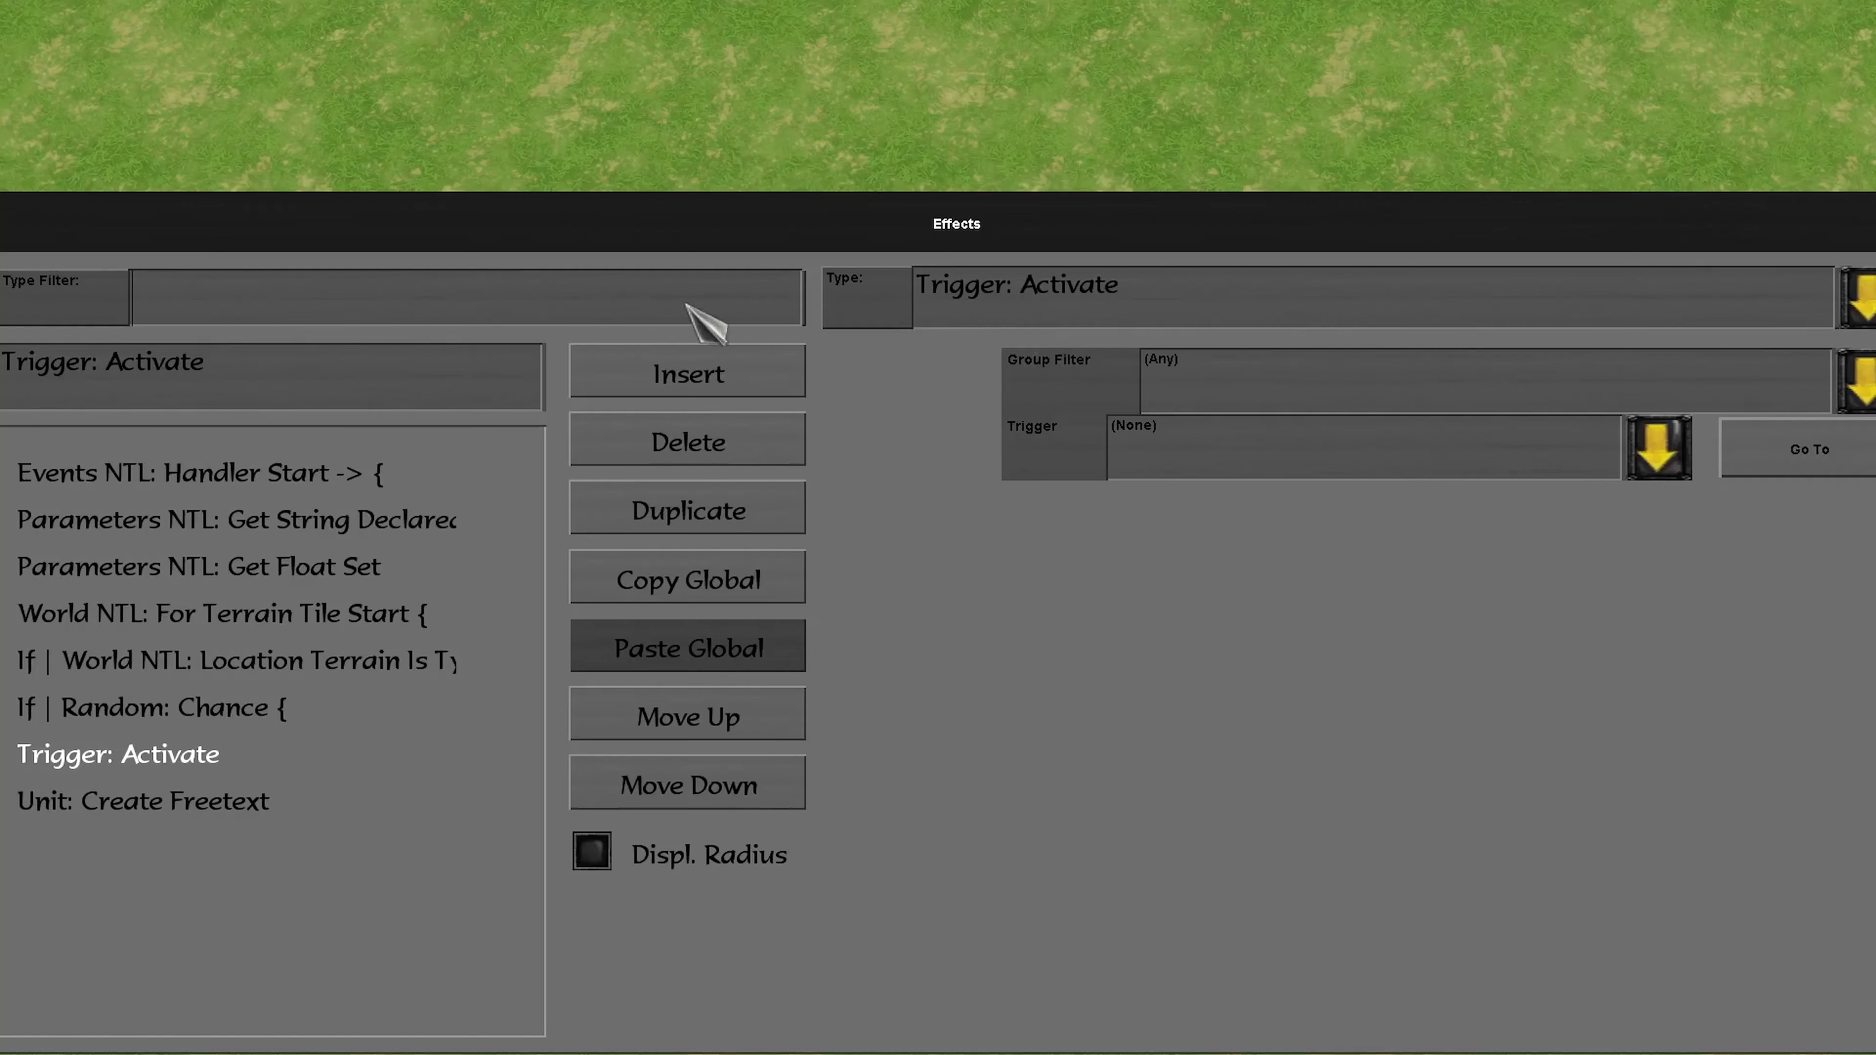
click(1141, 297)
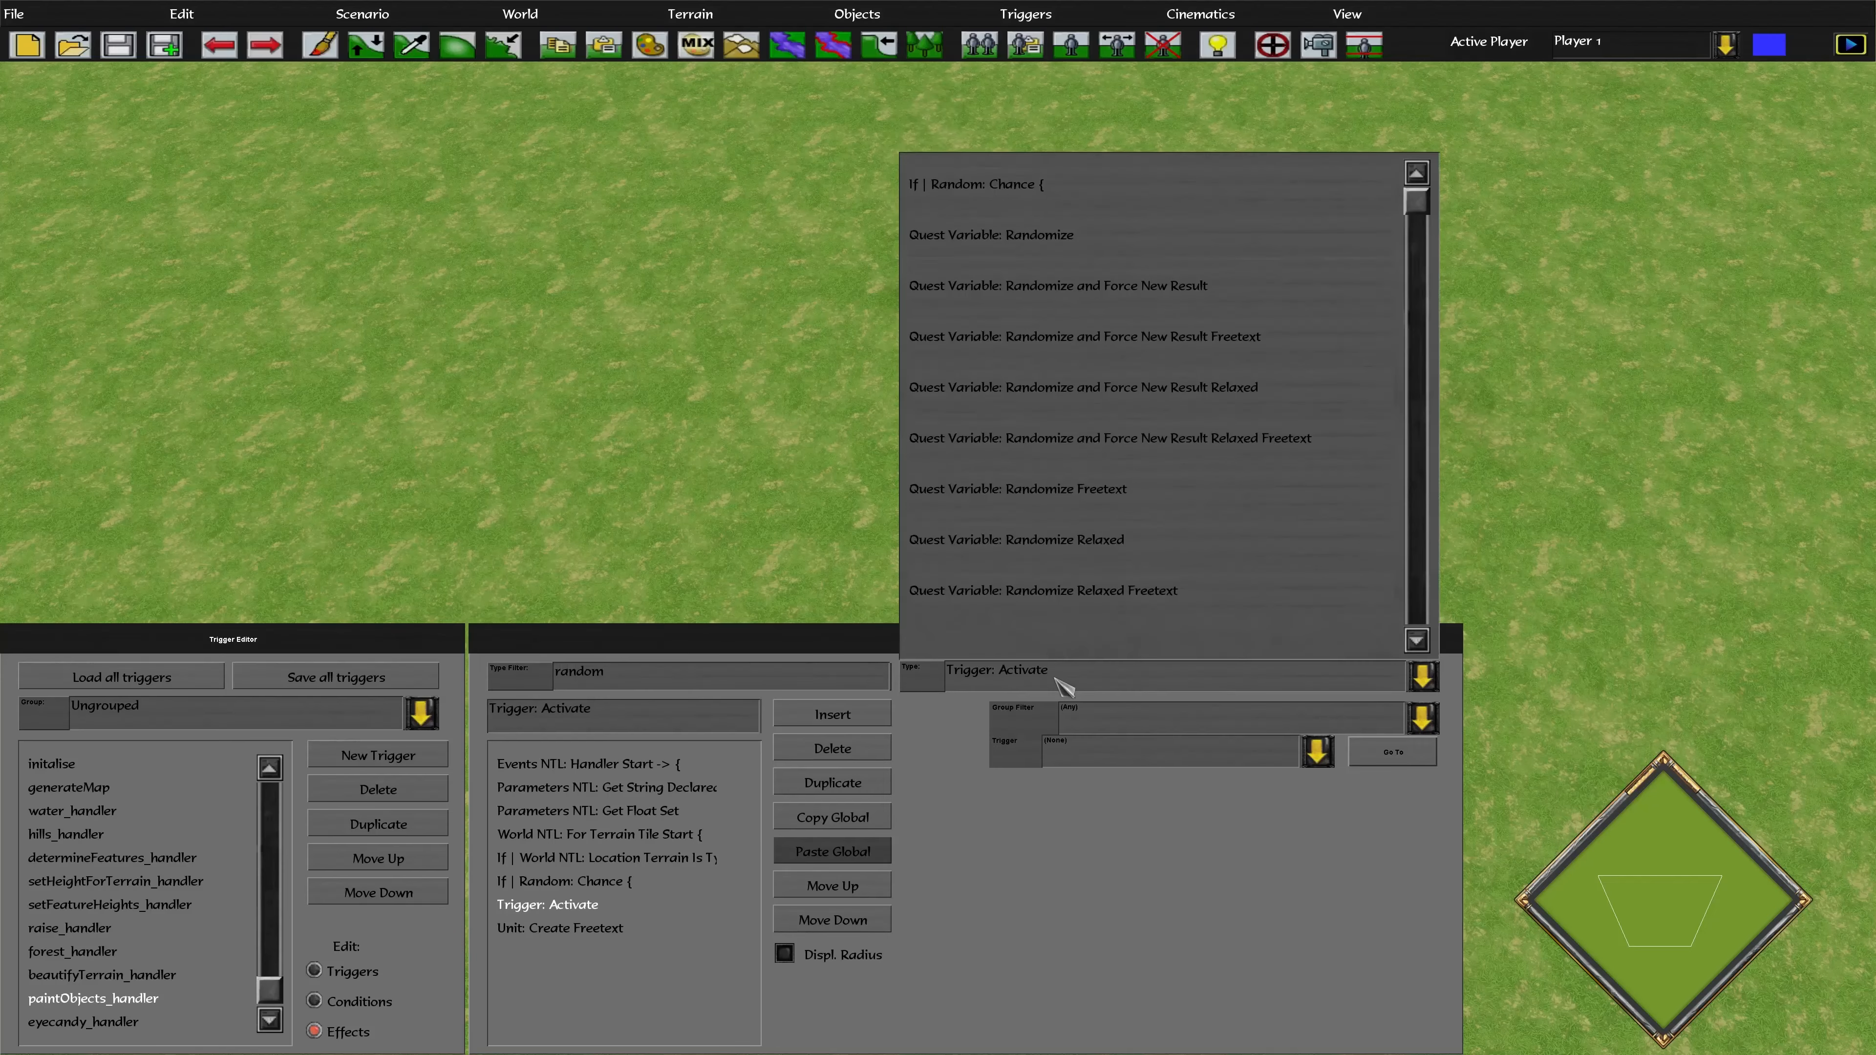
scroll(1215, 384, down, 2)
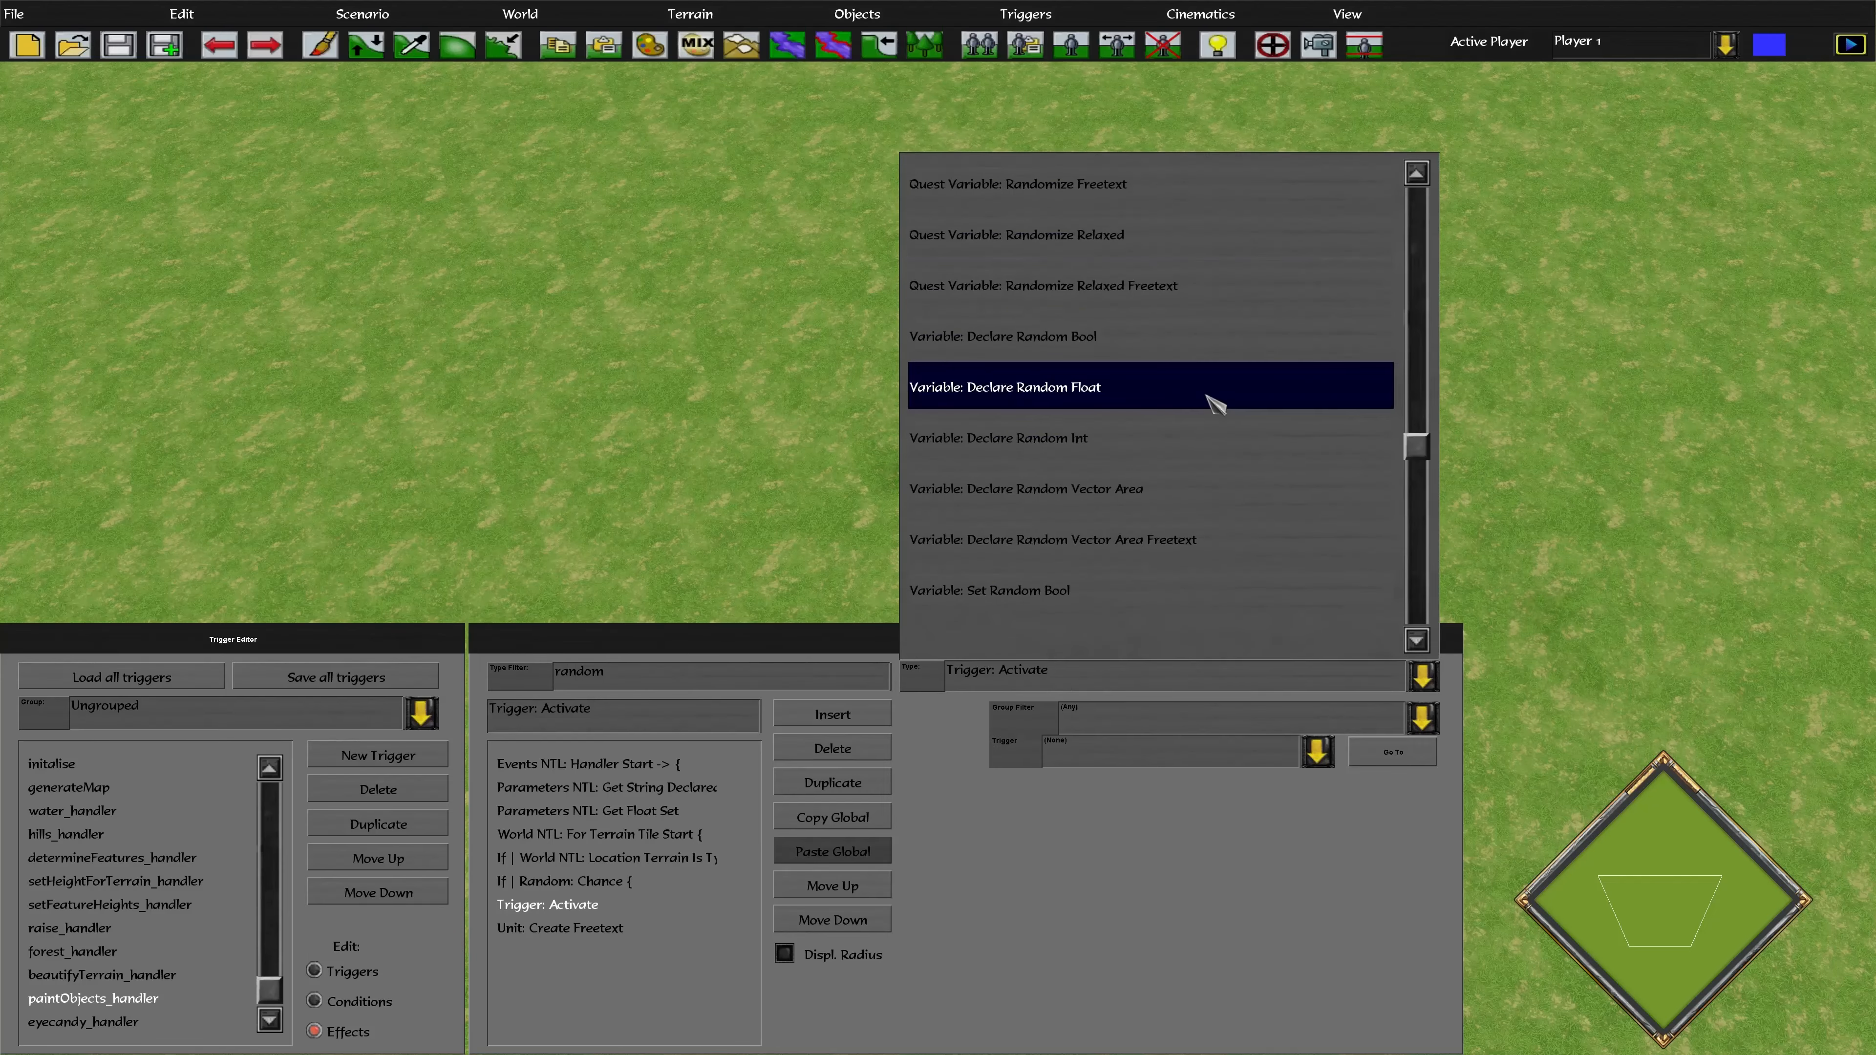
scroll(1211, 418, down, 1)
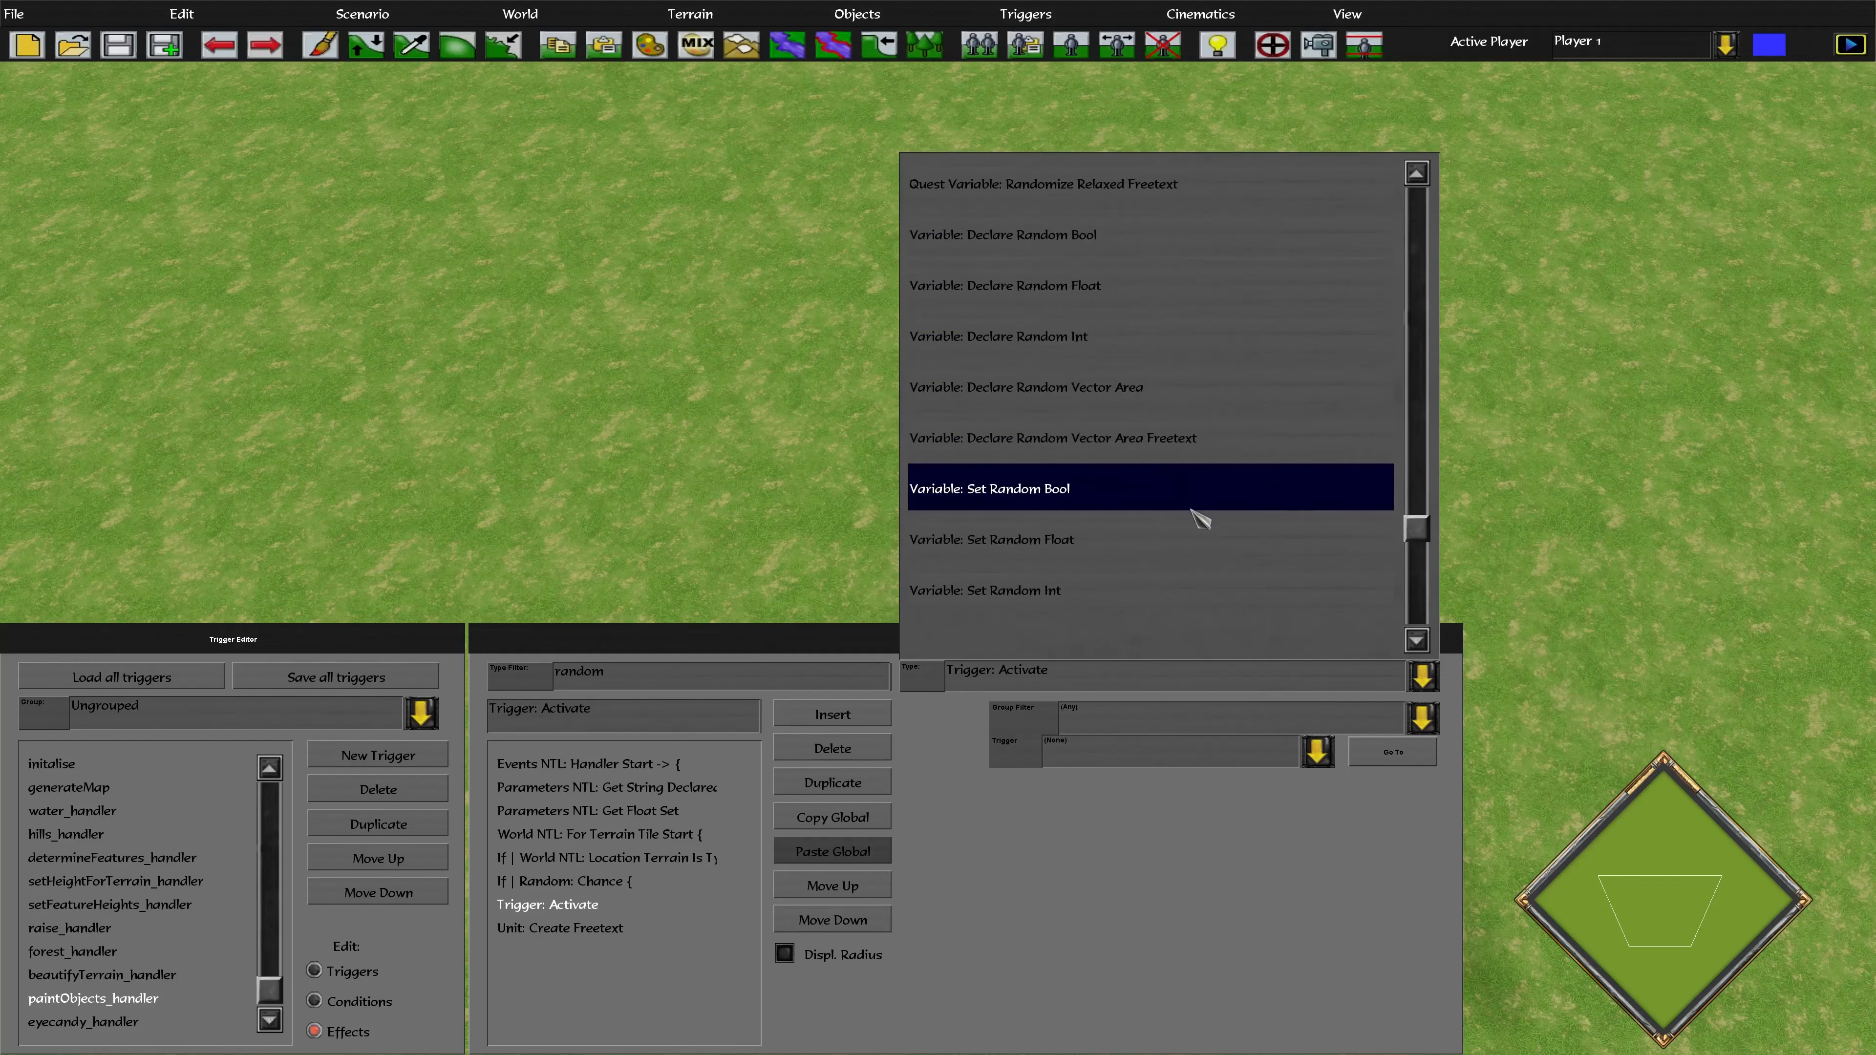
click(1167, 547)
- Name the random float variable heading and set its range from 0.0 to 360.0
double_click(1044, 711)
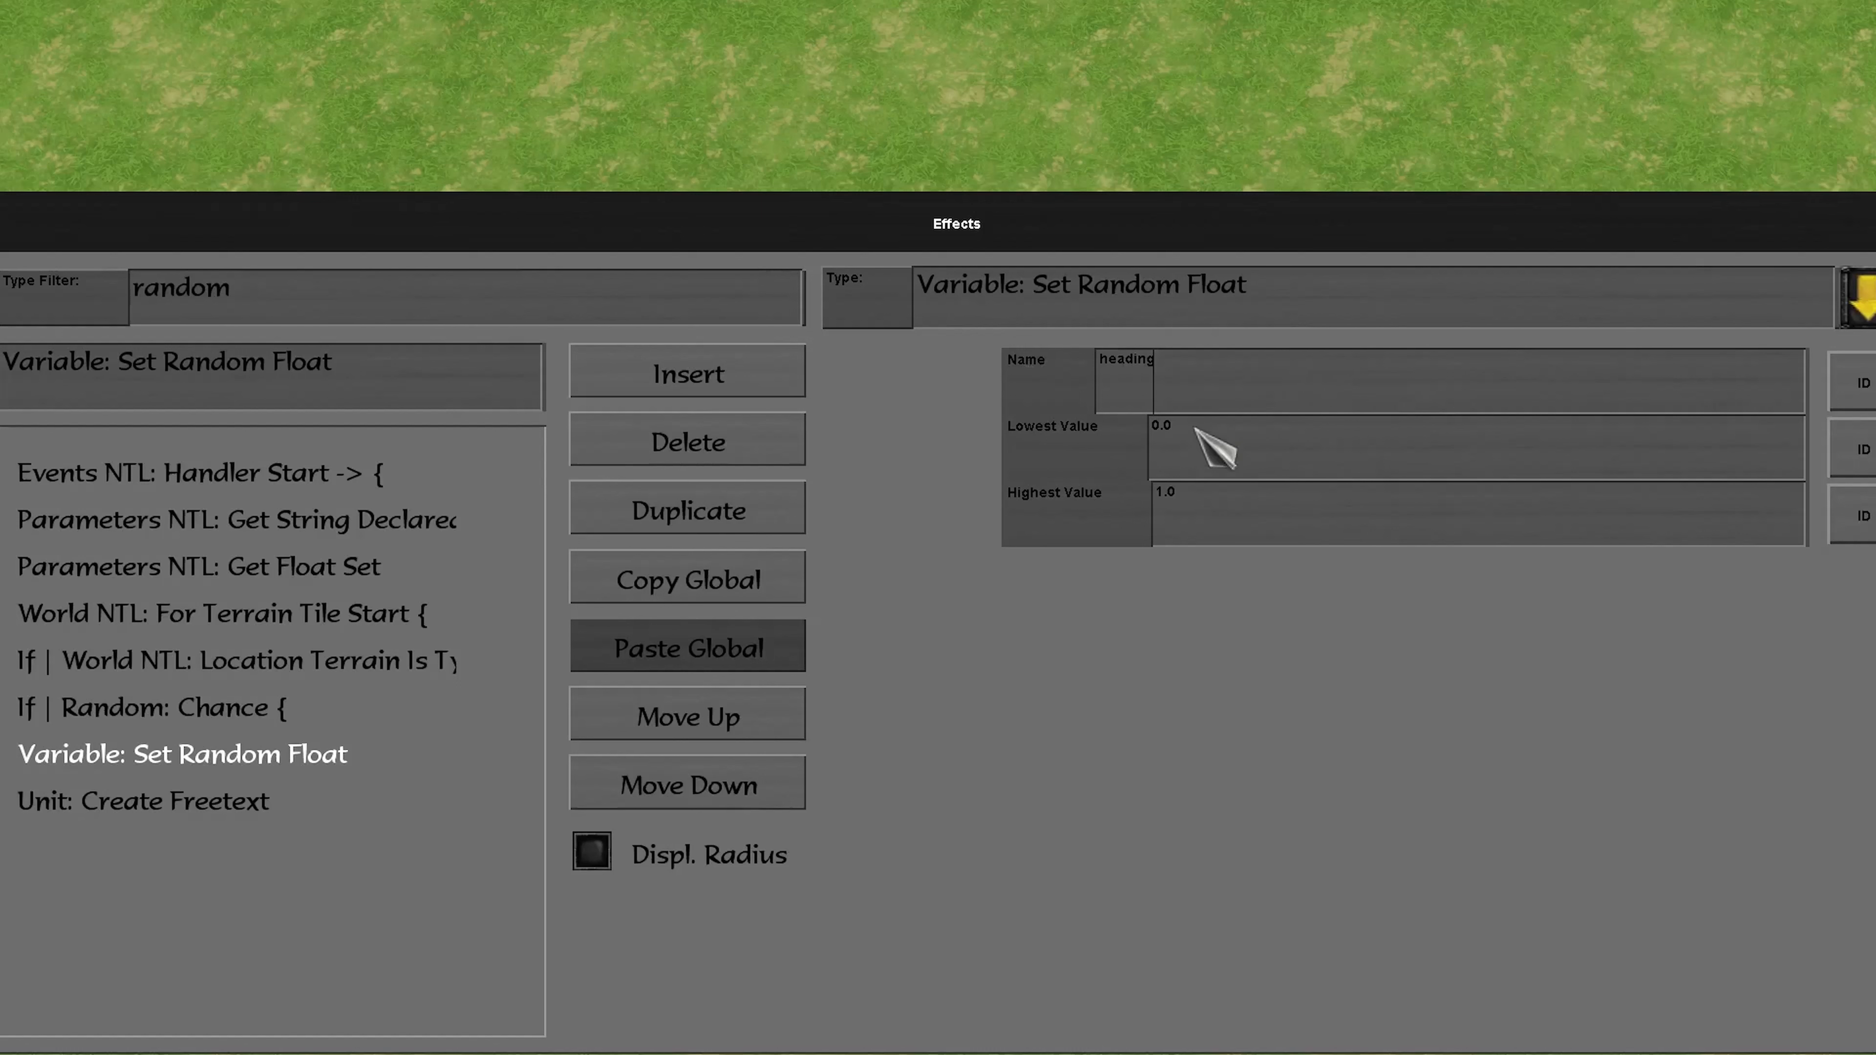
click(1227, 449)
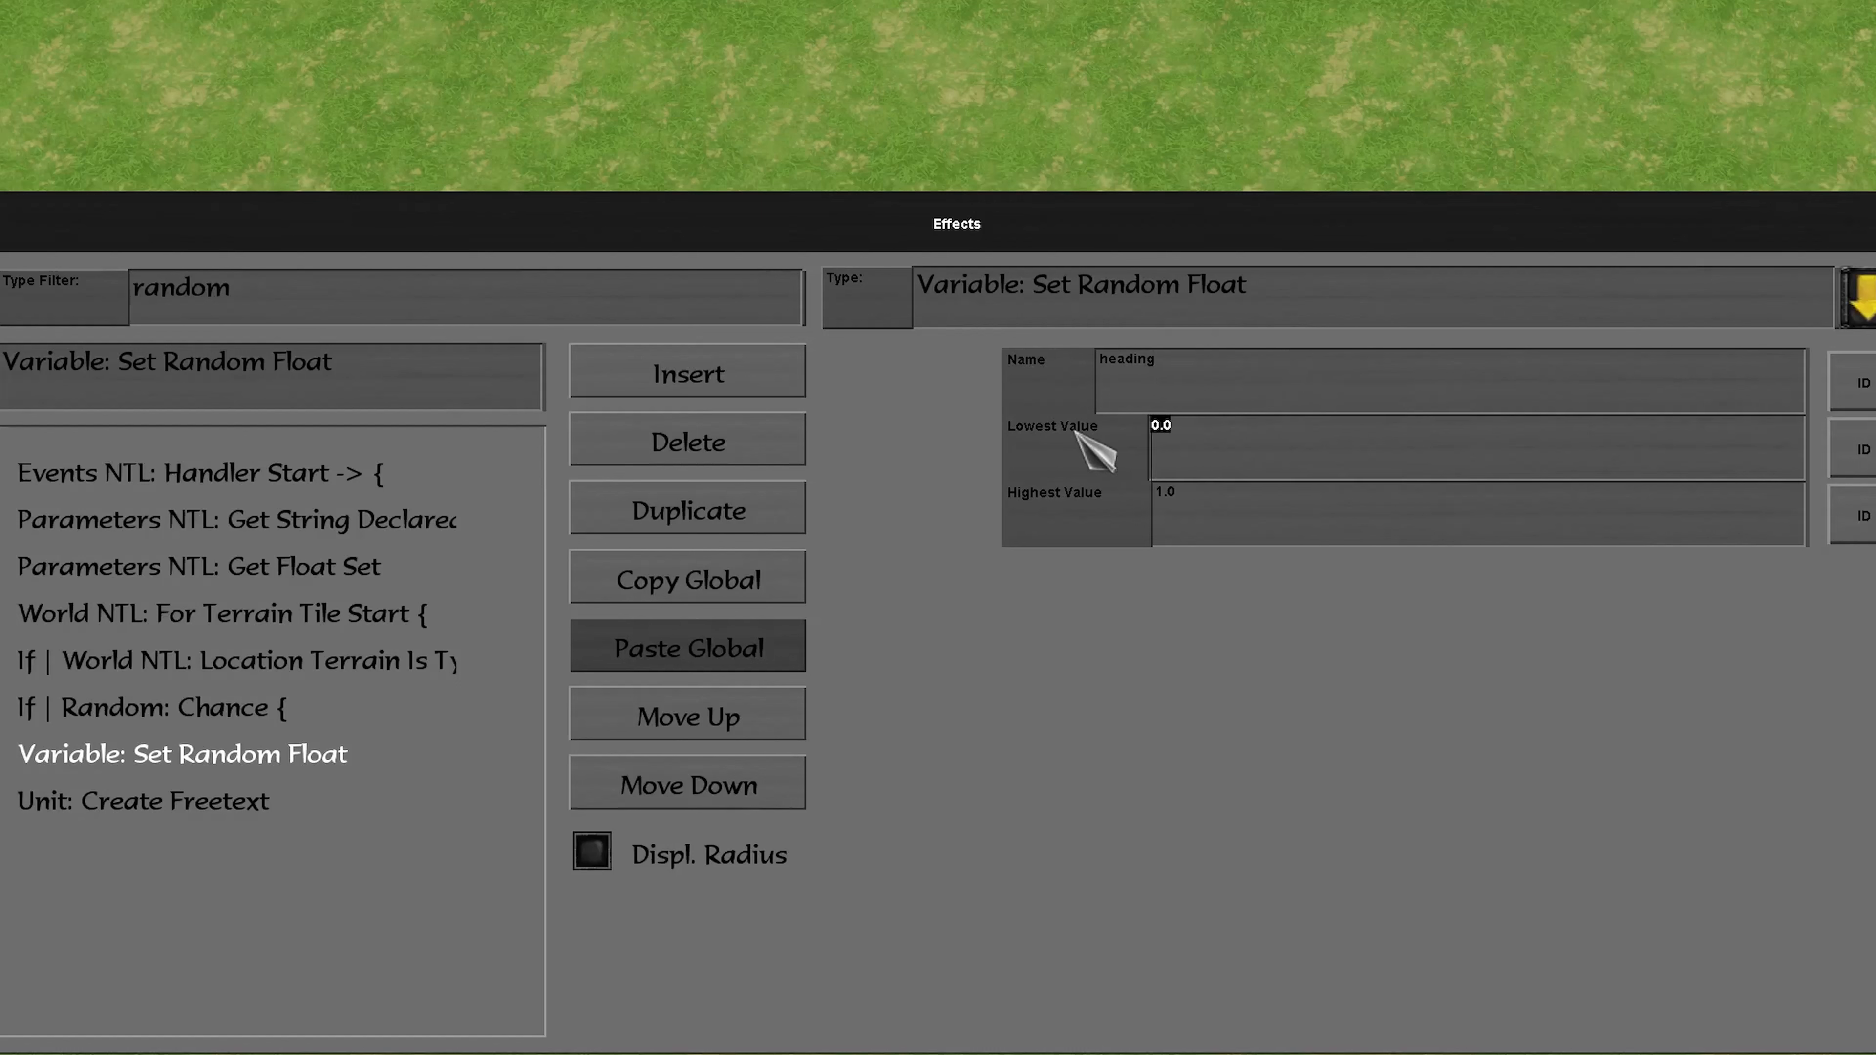
text(0.0)
drag(1261, 516, 1052, 477)
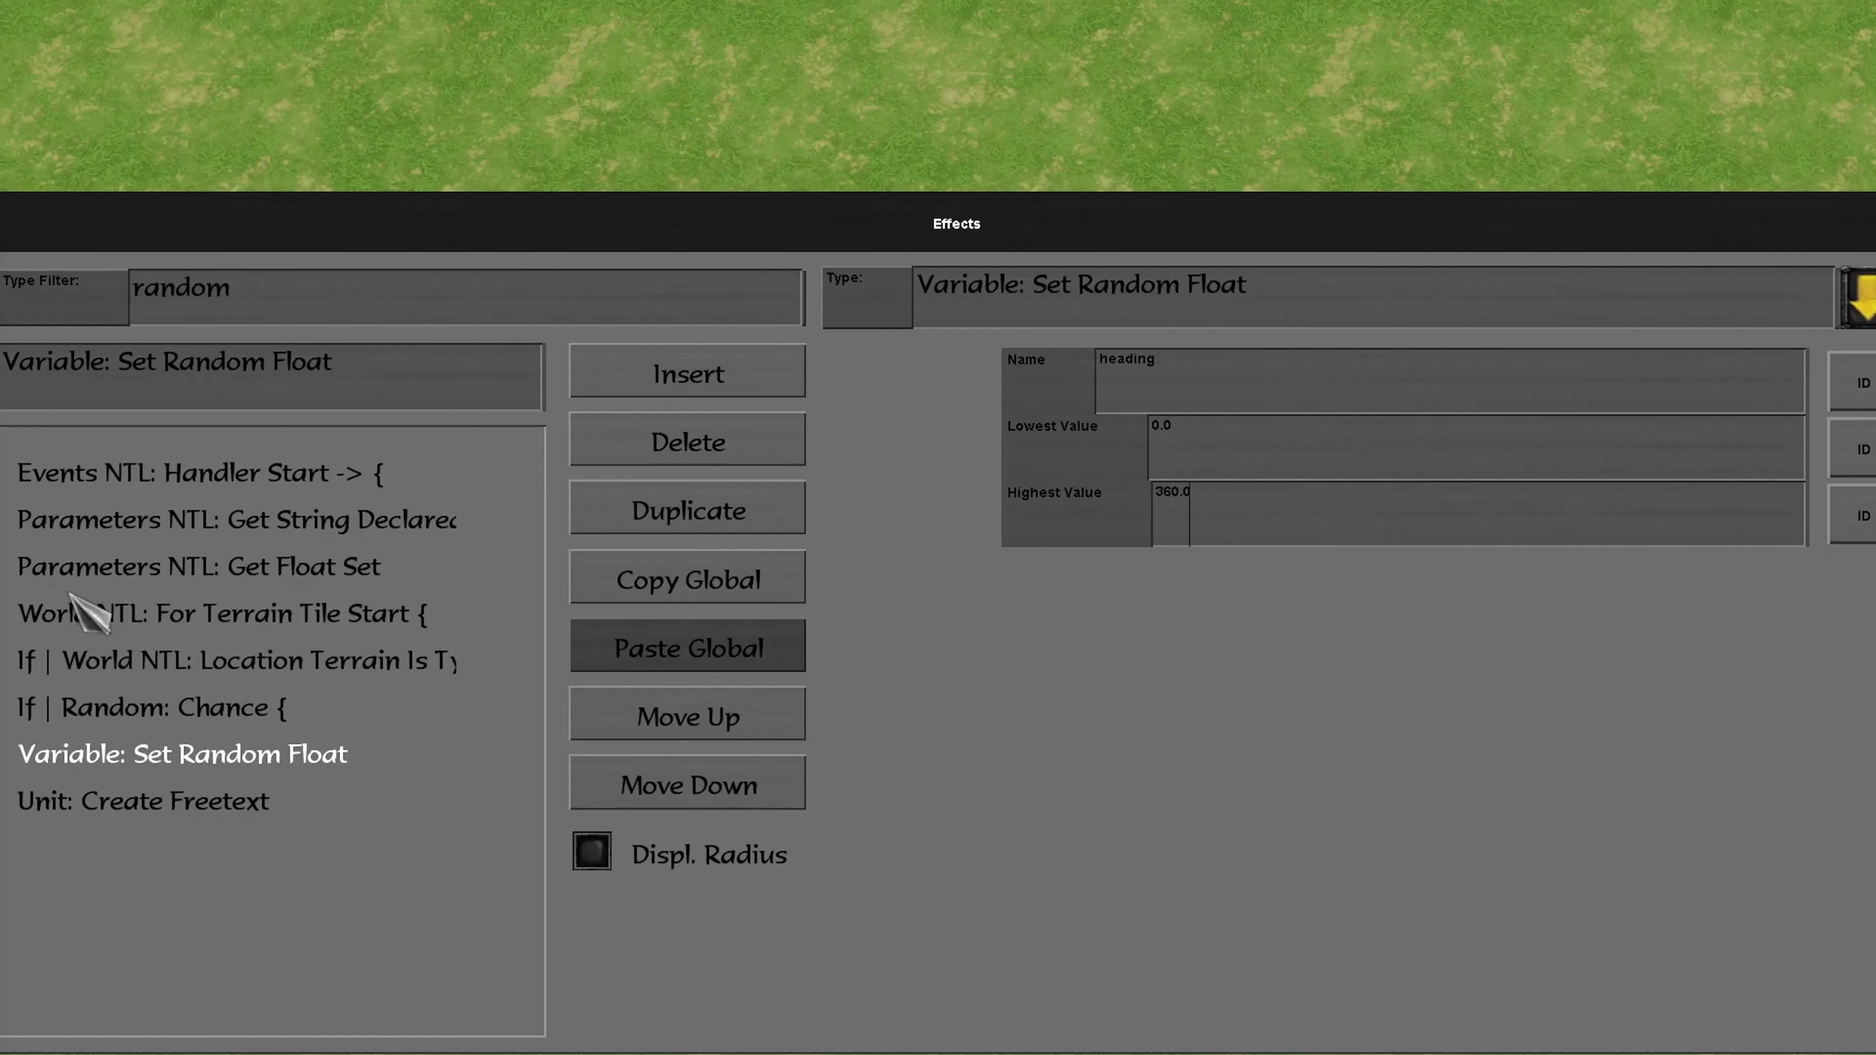
- Set the heading of the Unit: Create Freetext effect to the variable heading
click(195, 711)
click(233, 756)
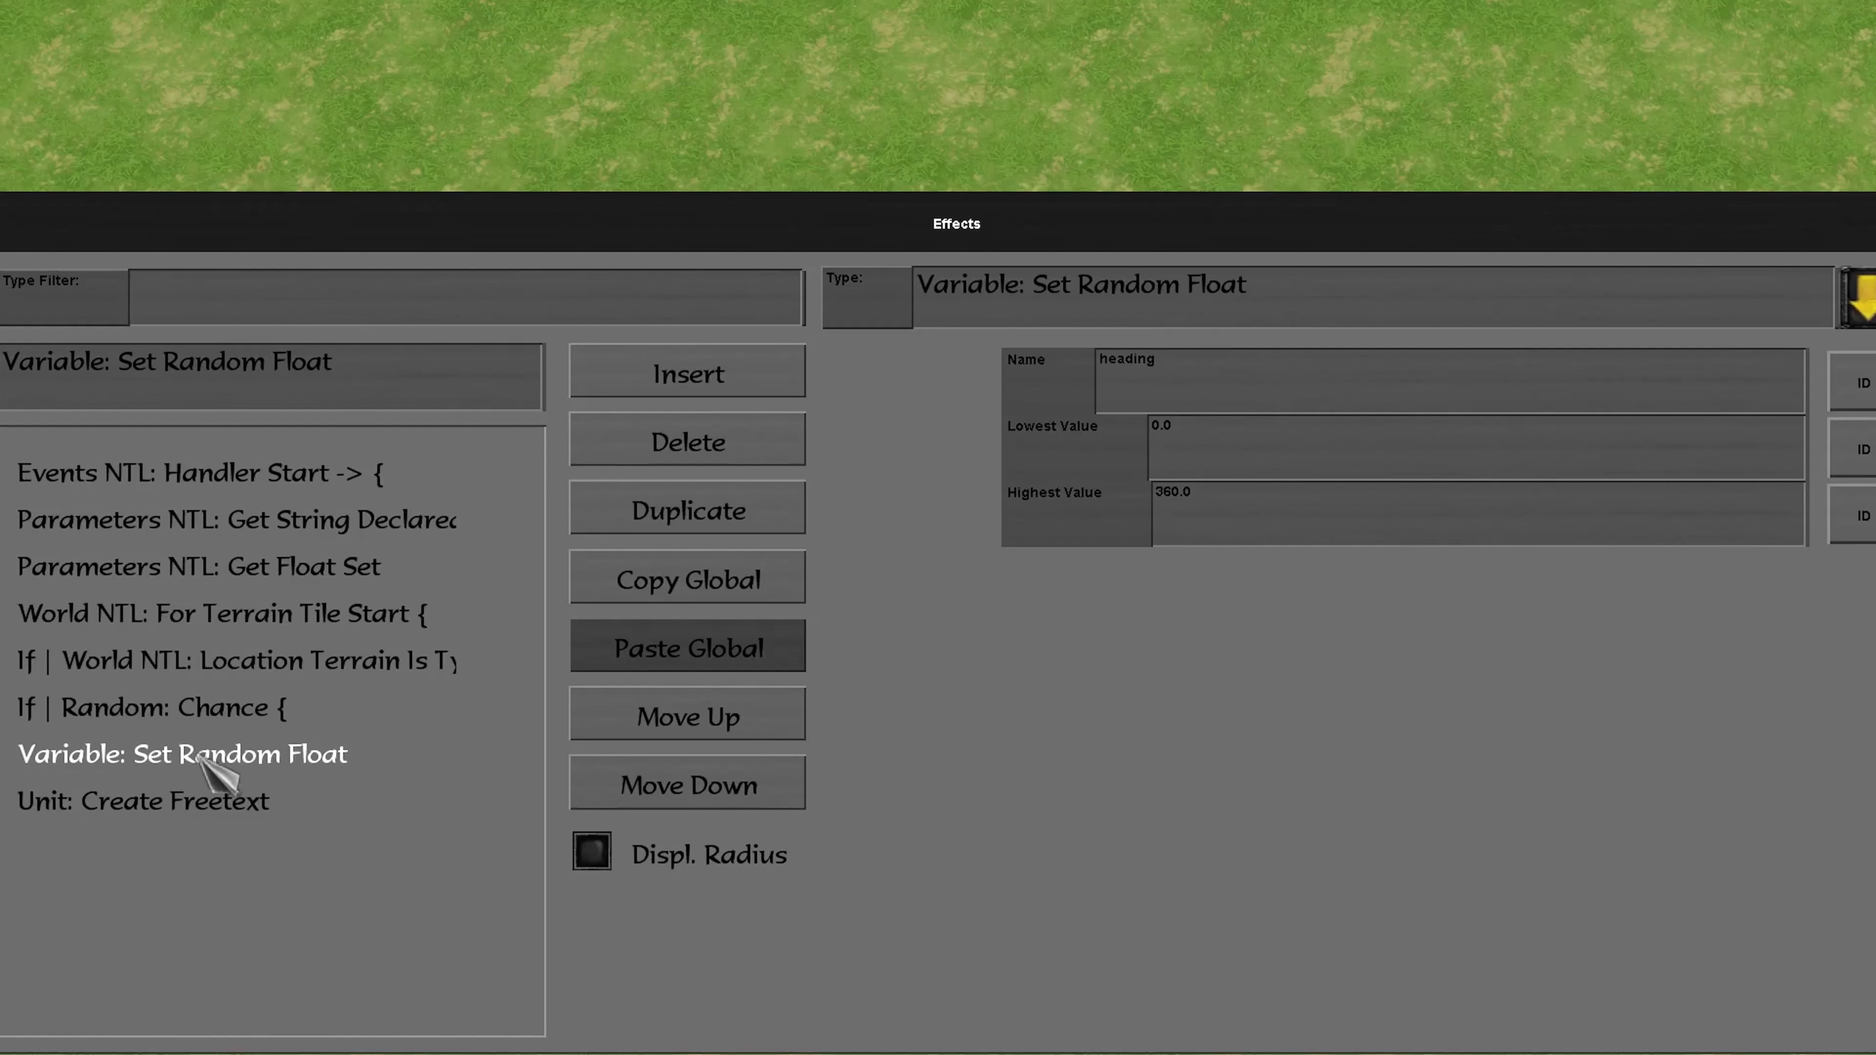
click(132, 808)
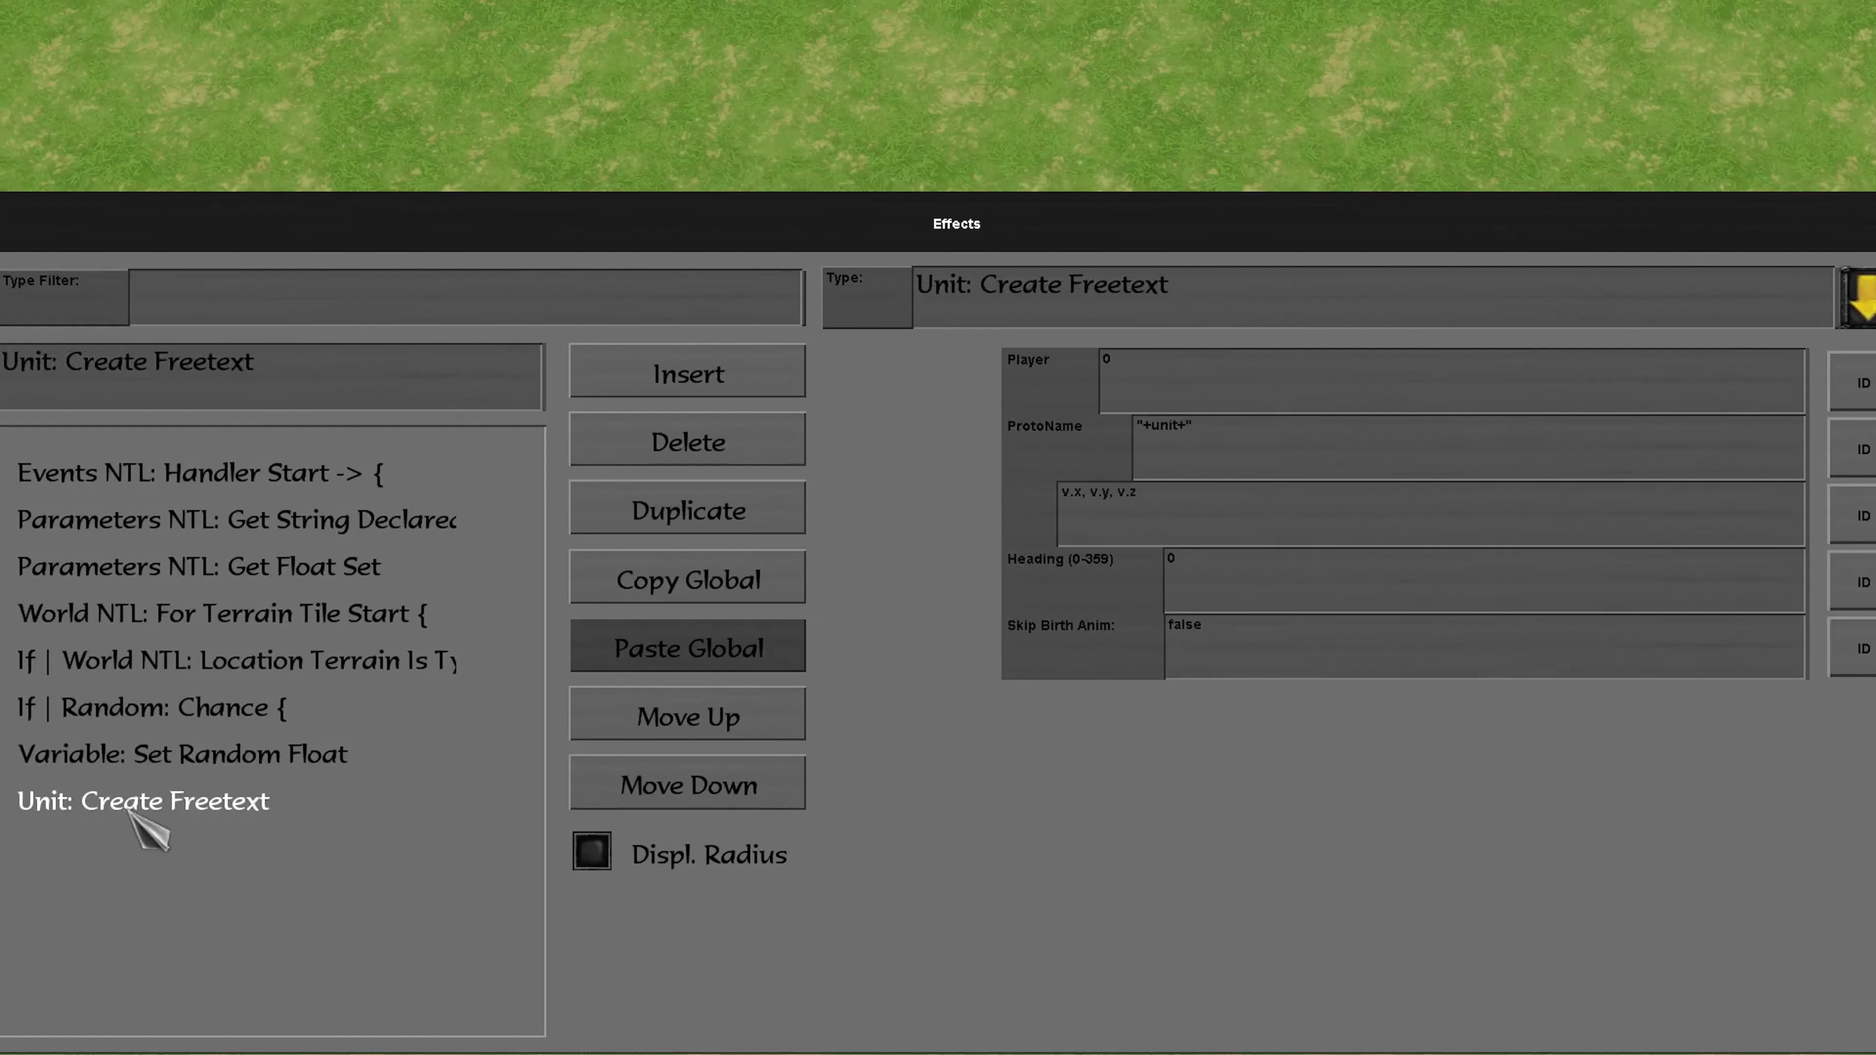
click(1352, 584)
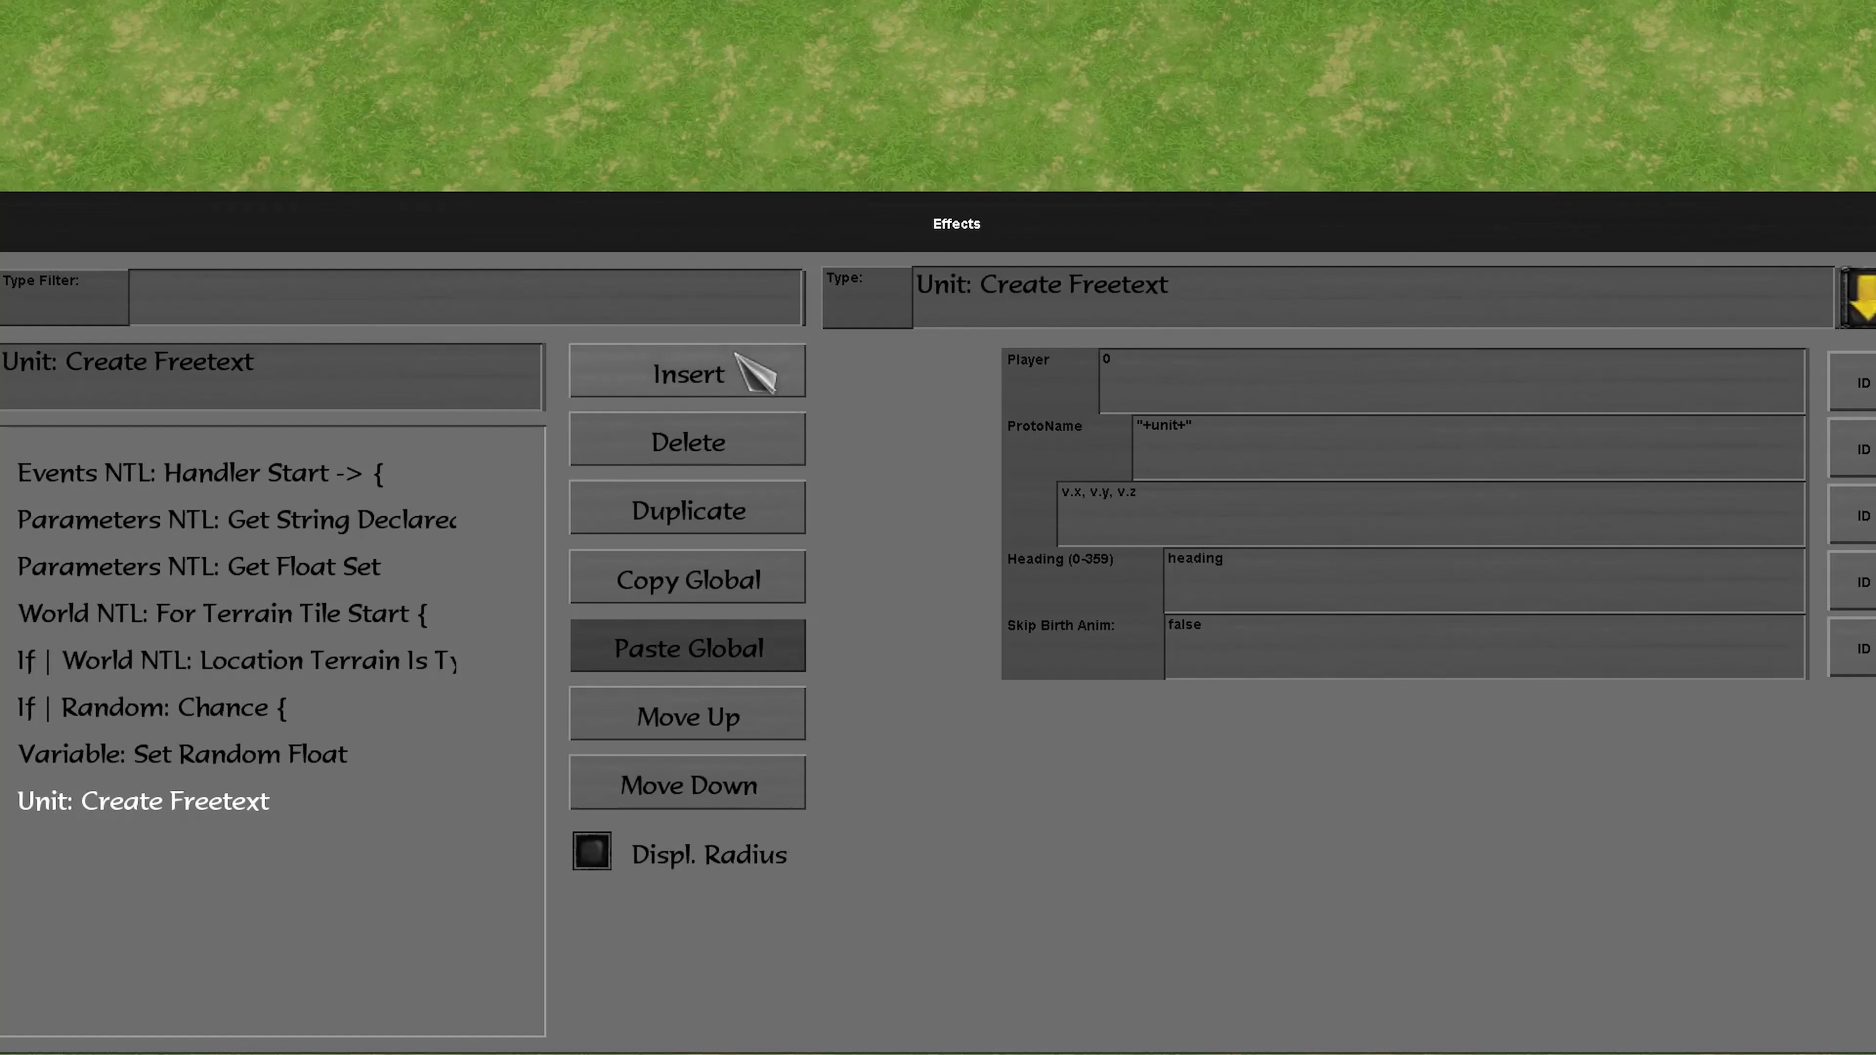
- Add an If | End effect below the Unit: Create Freetext effect
click(755, 373)
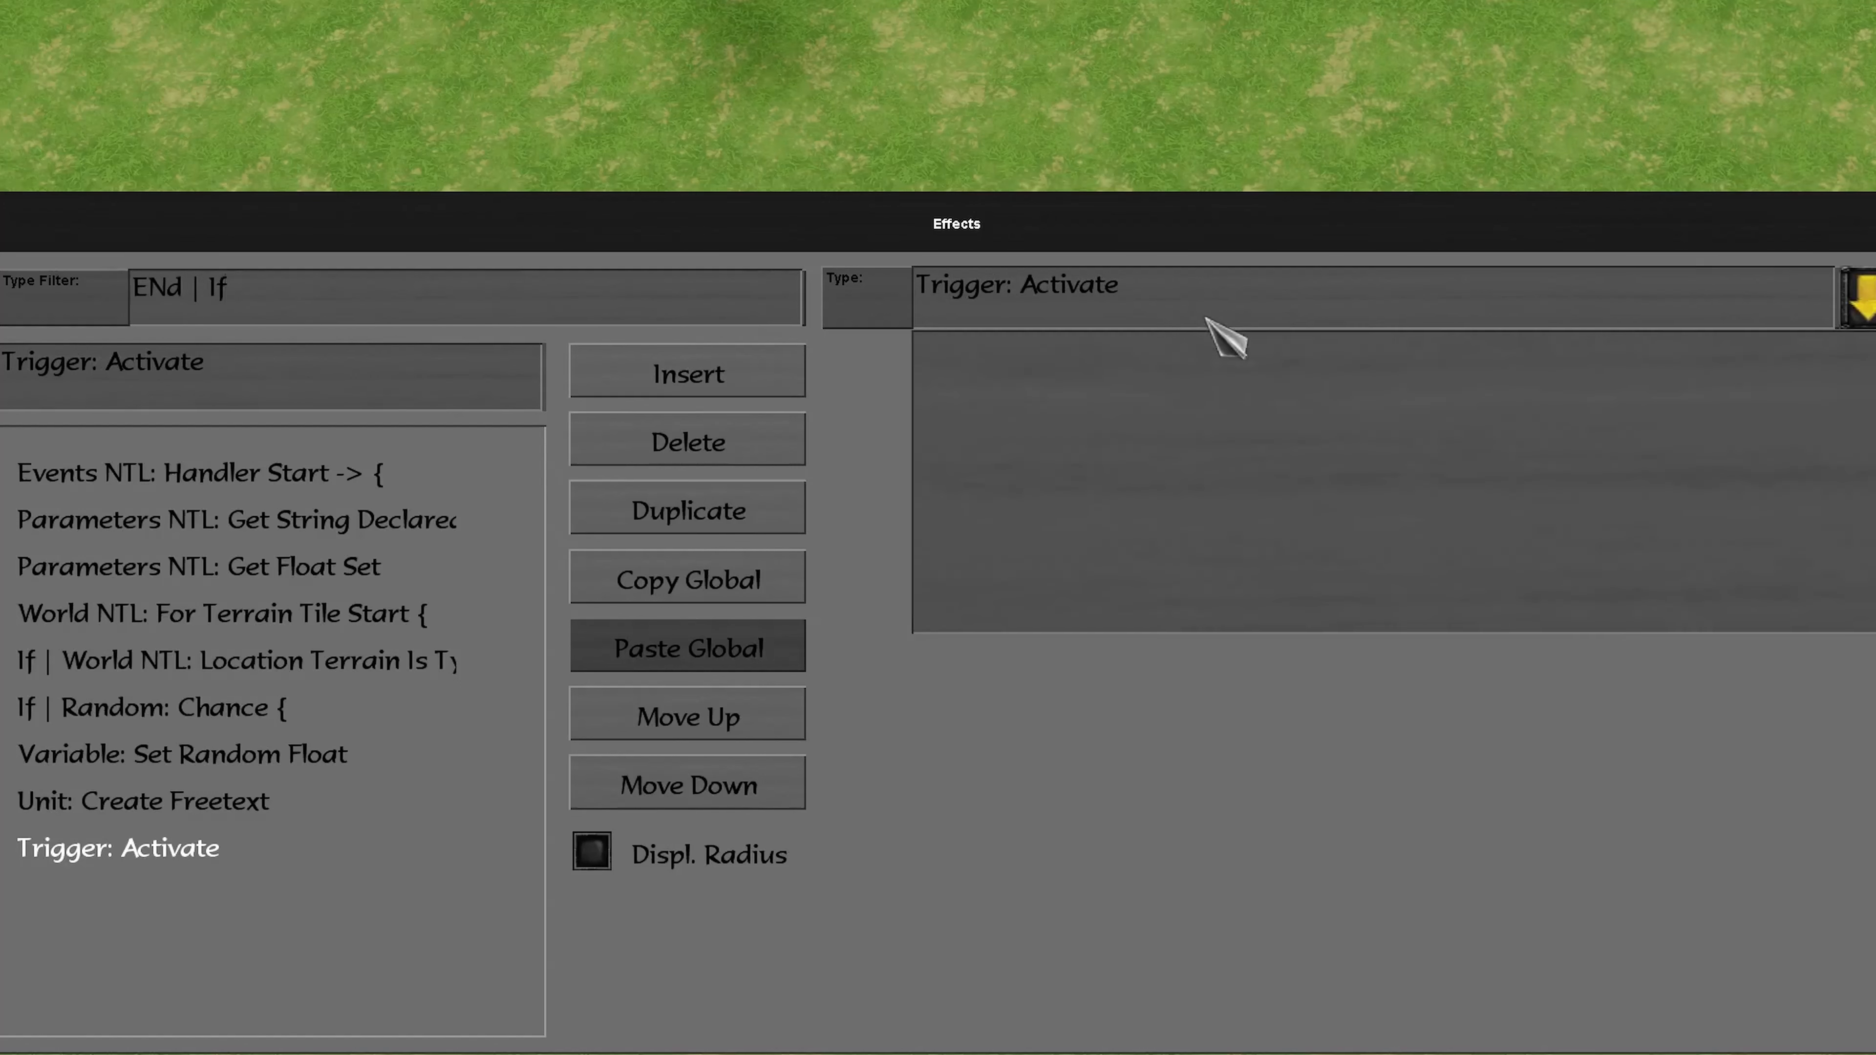
drag(260, 290, 88, 284)
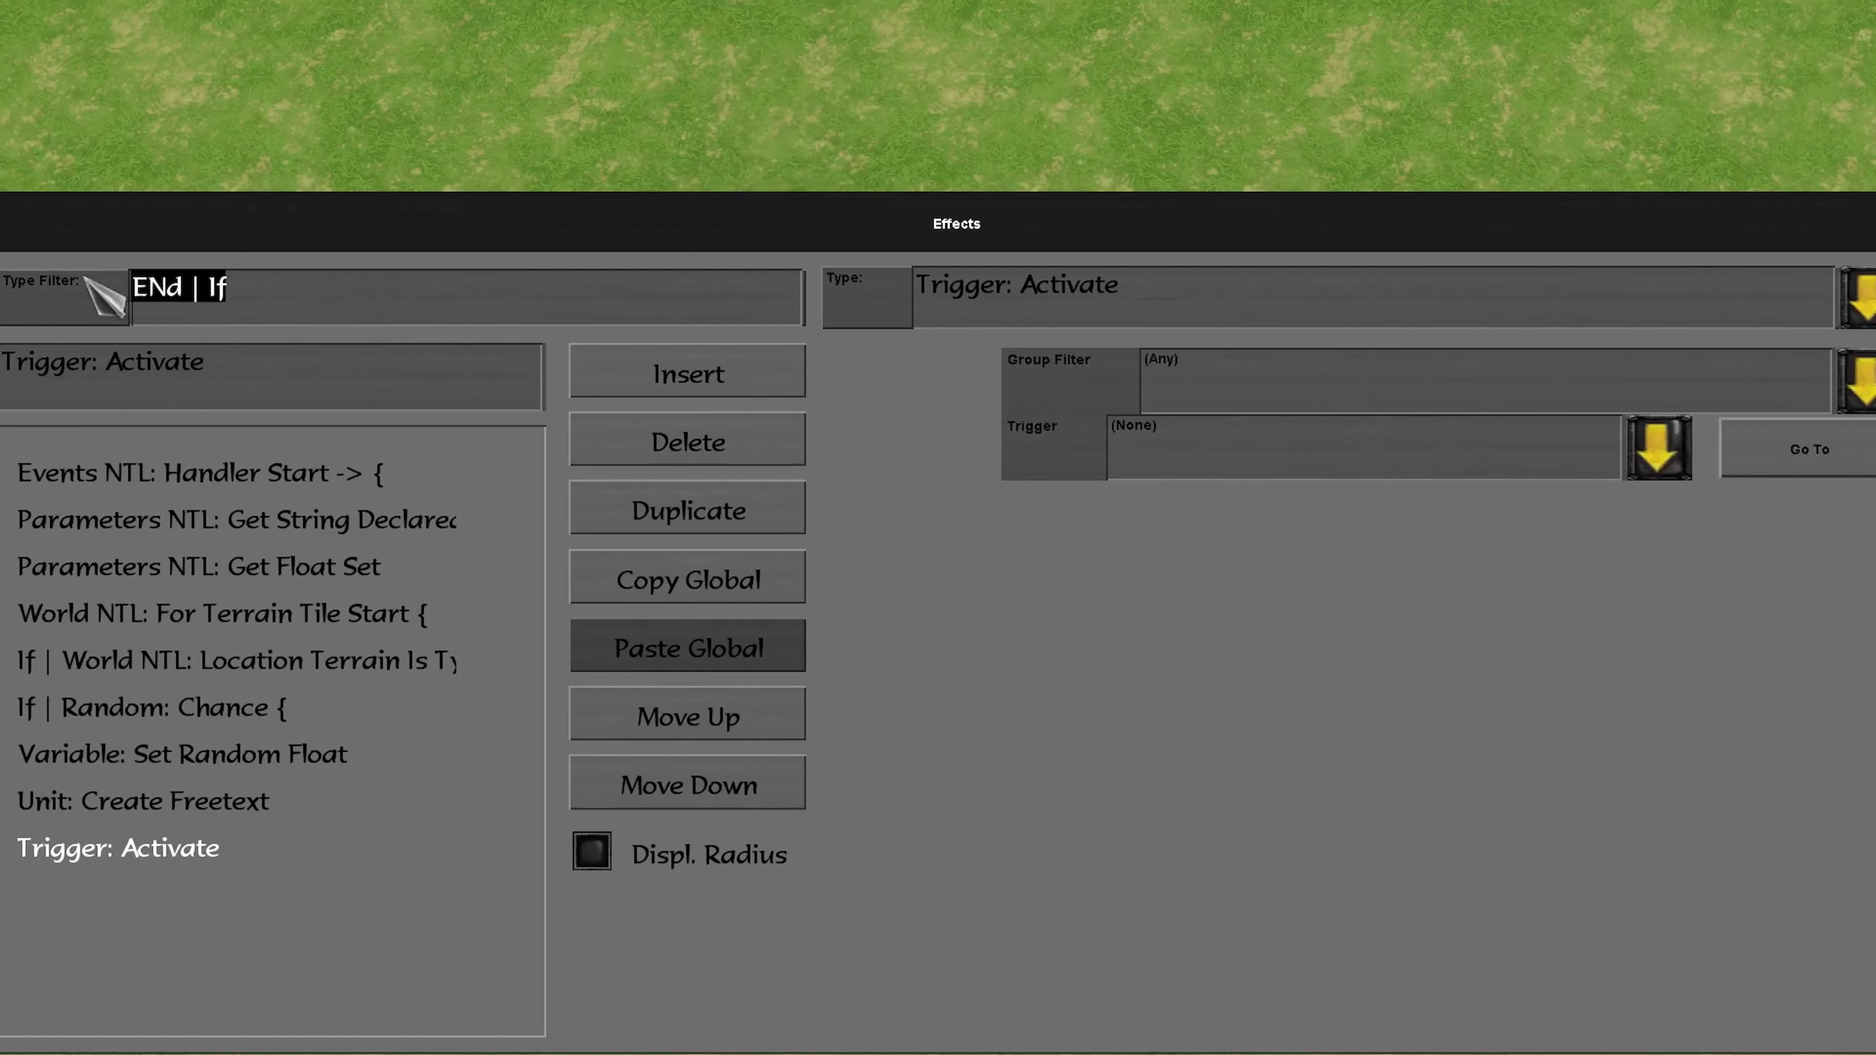
key(BackSpace)
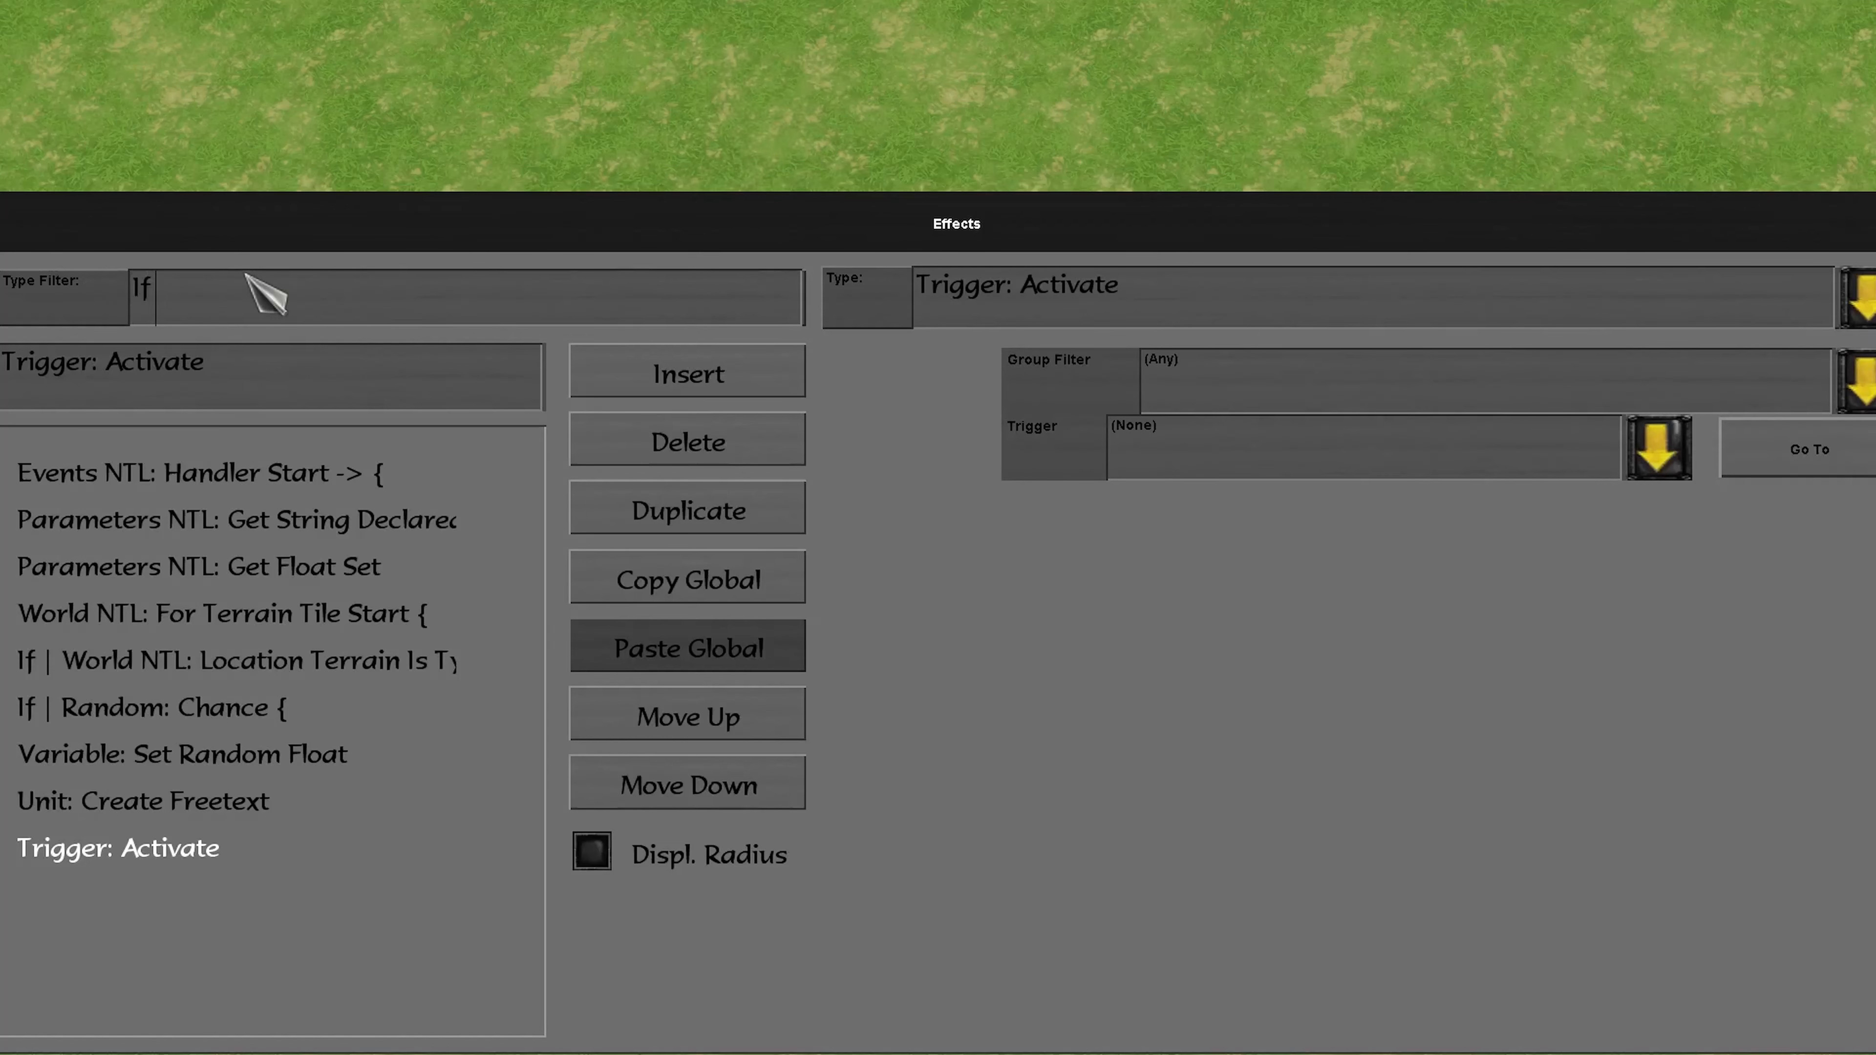
click(1034, 307)
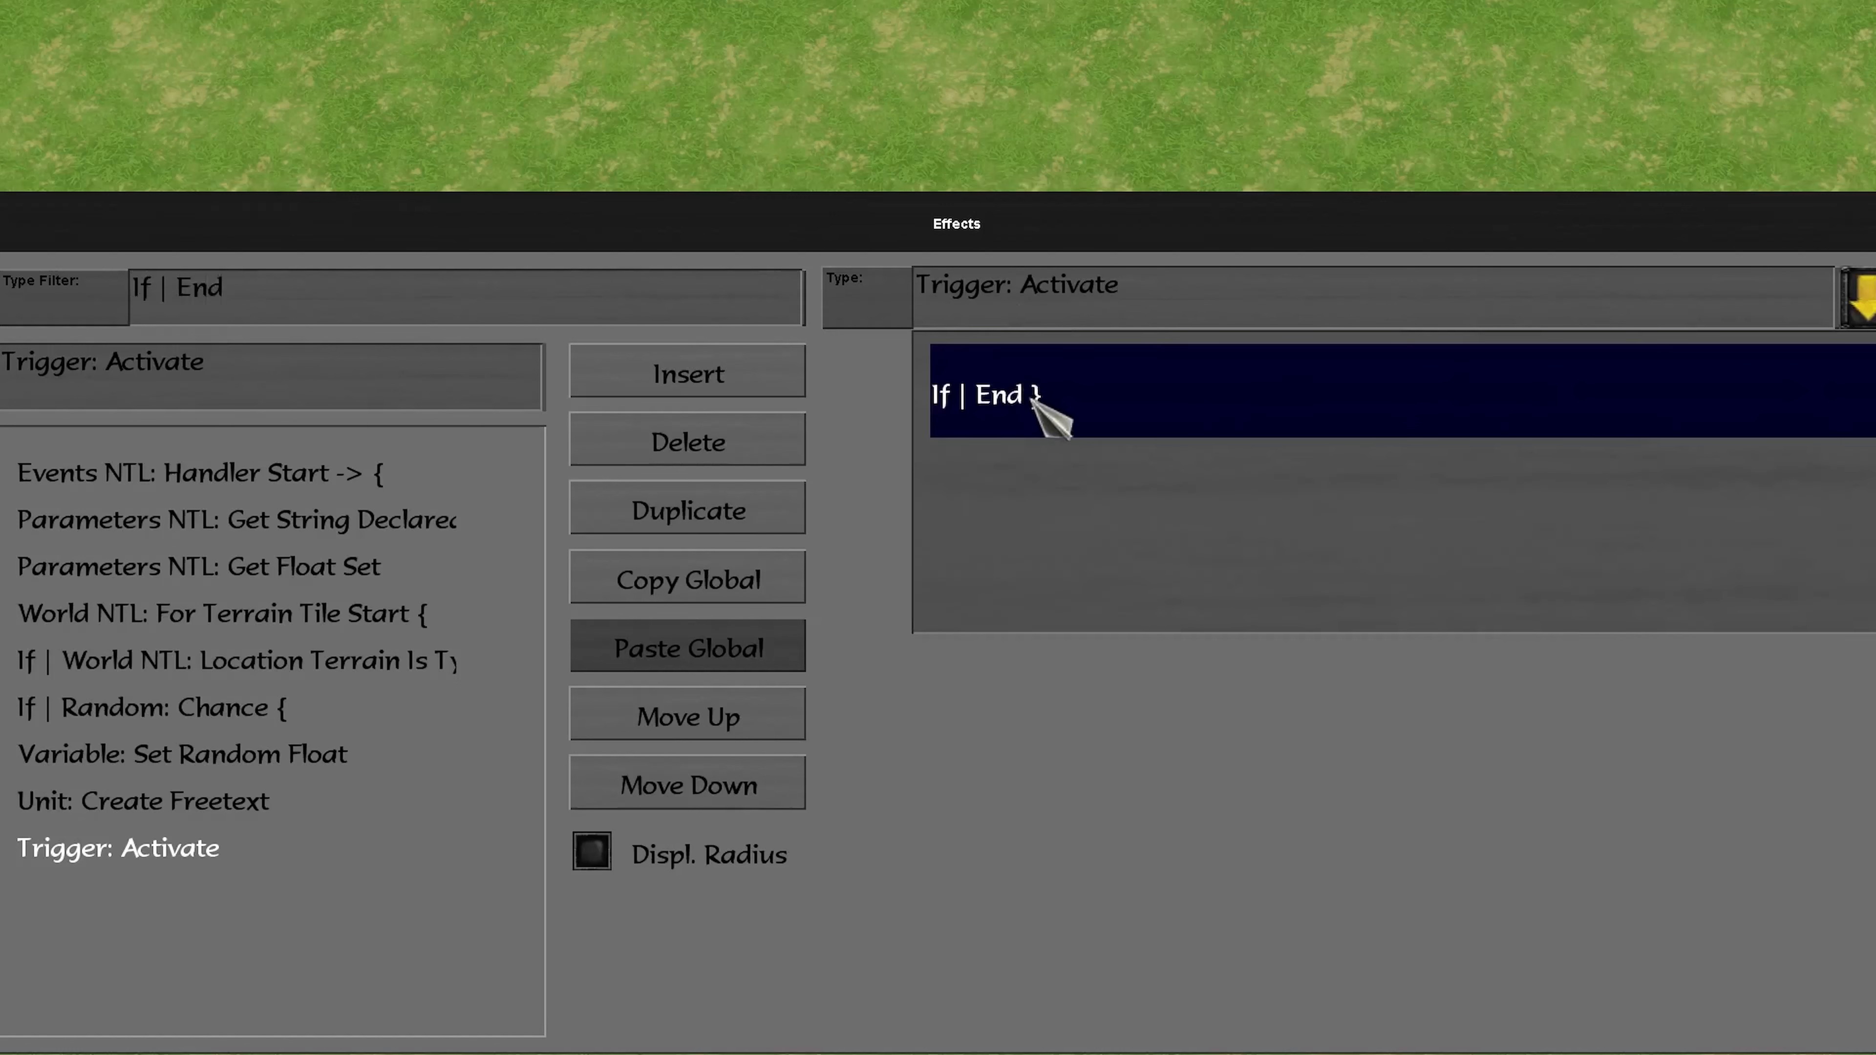
click(1046, 405)
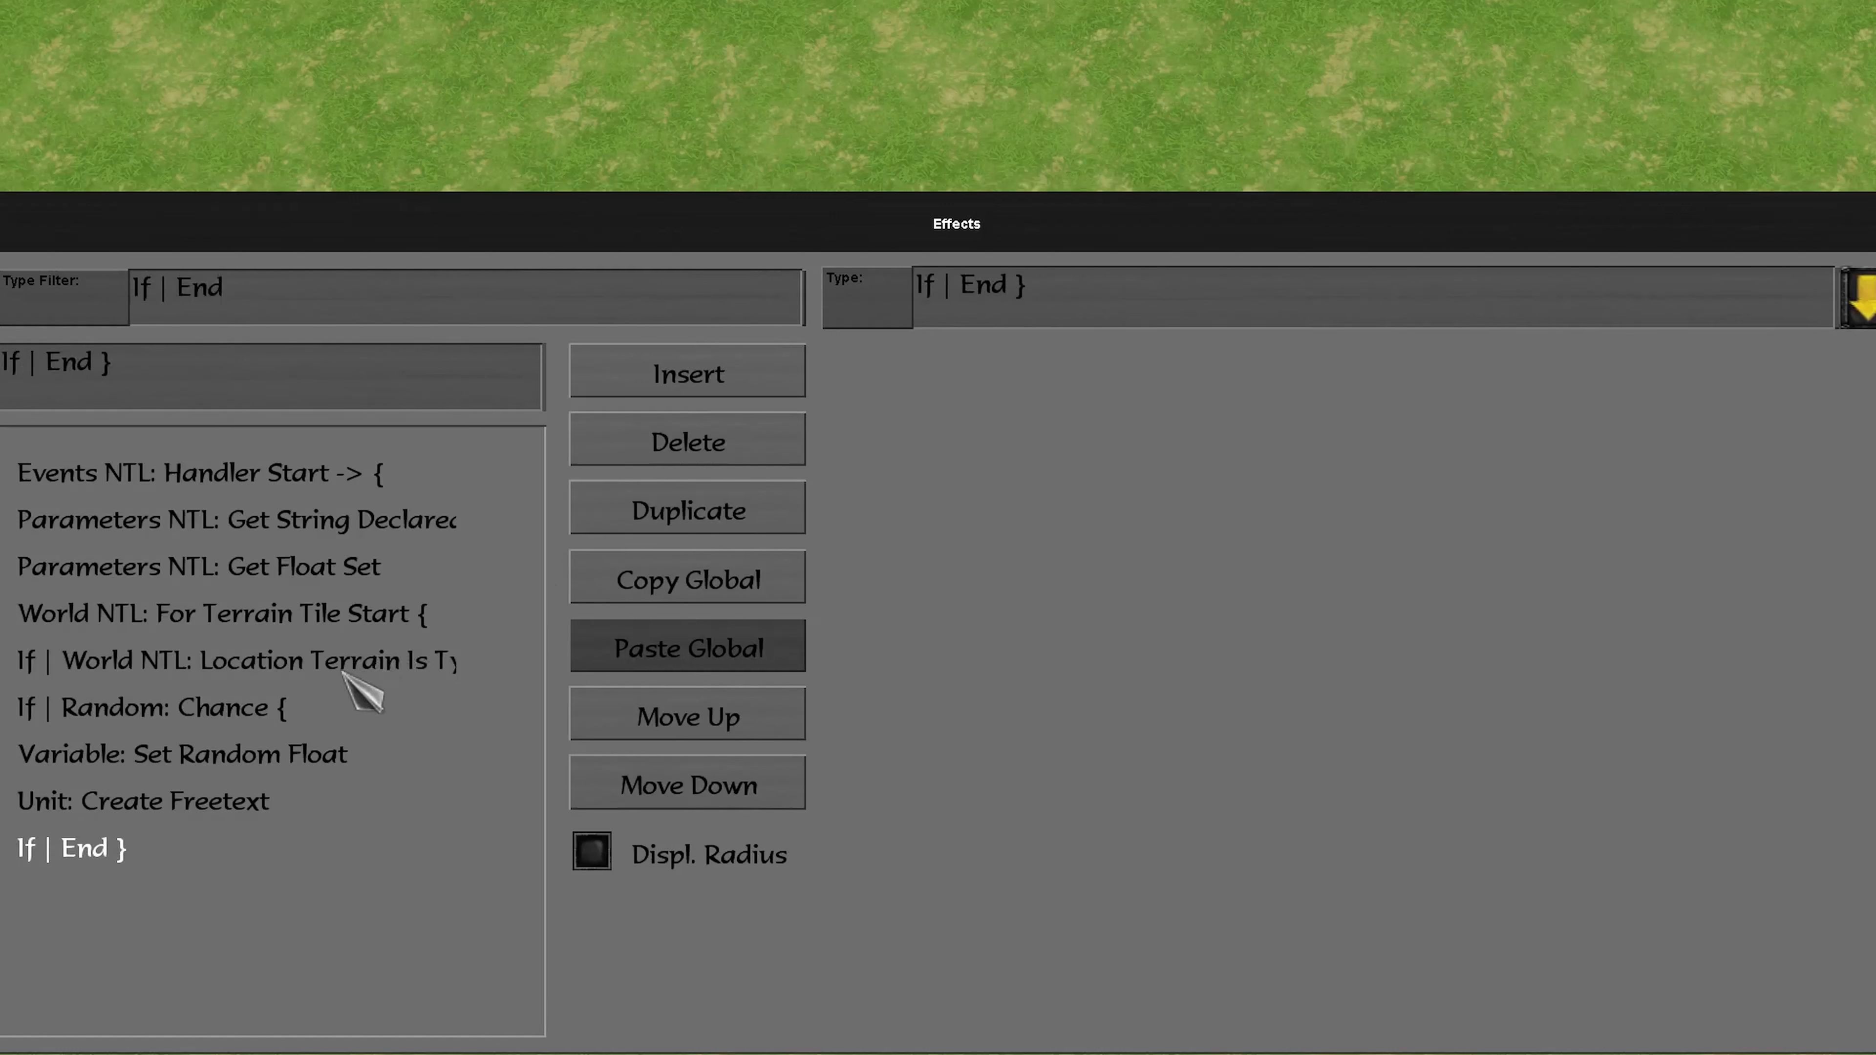
- Duplicate the If | End effect and change the copy to World NTL: For End
click(758, 523)
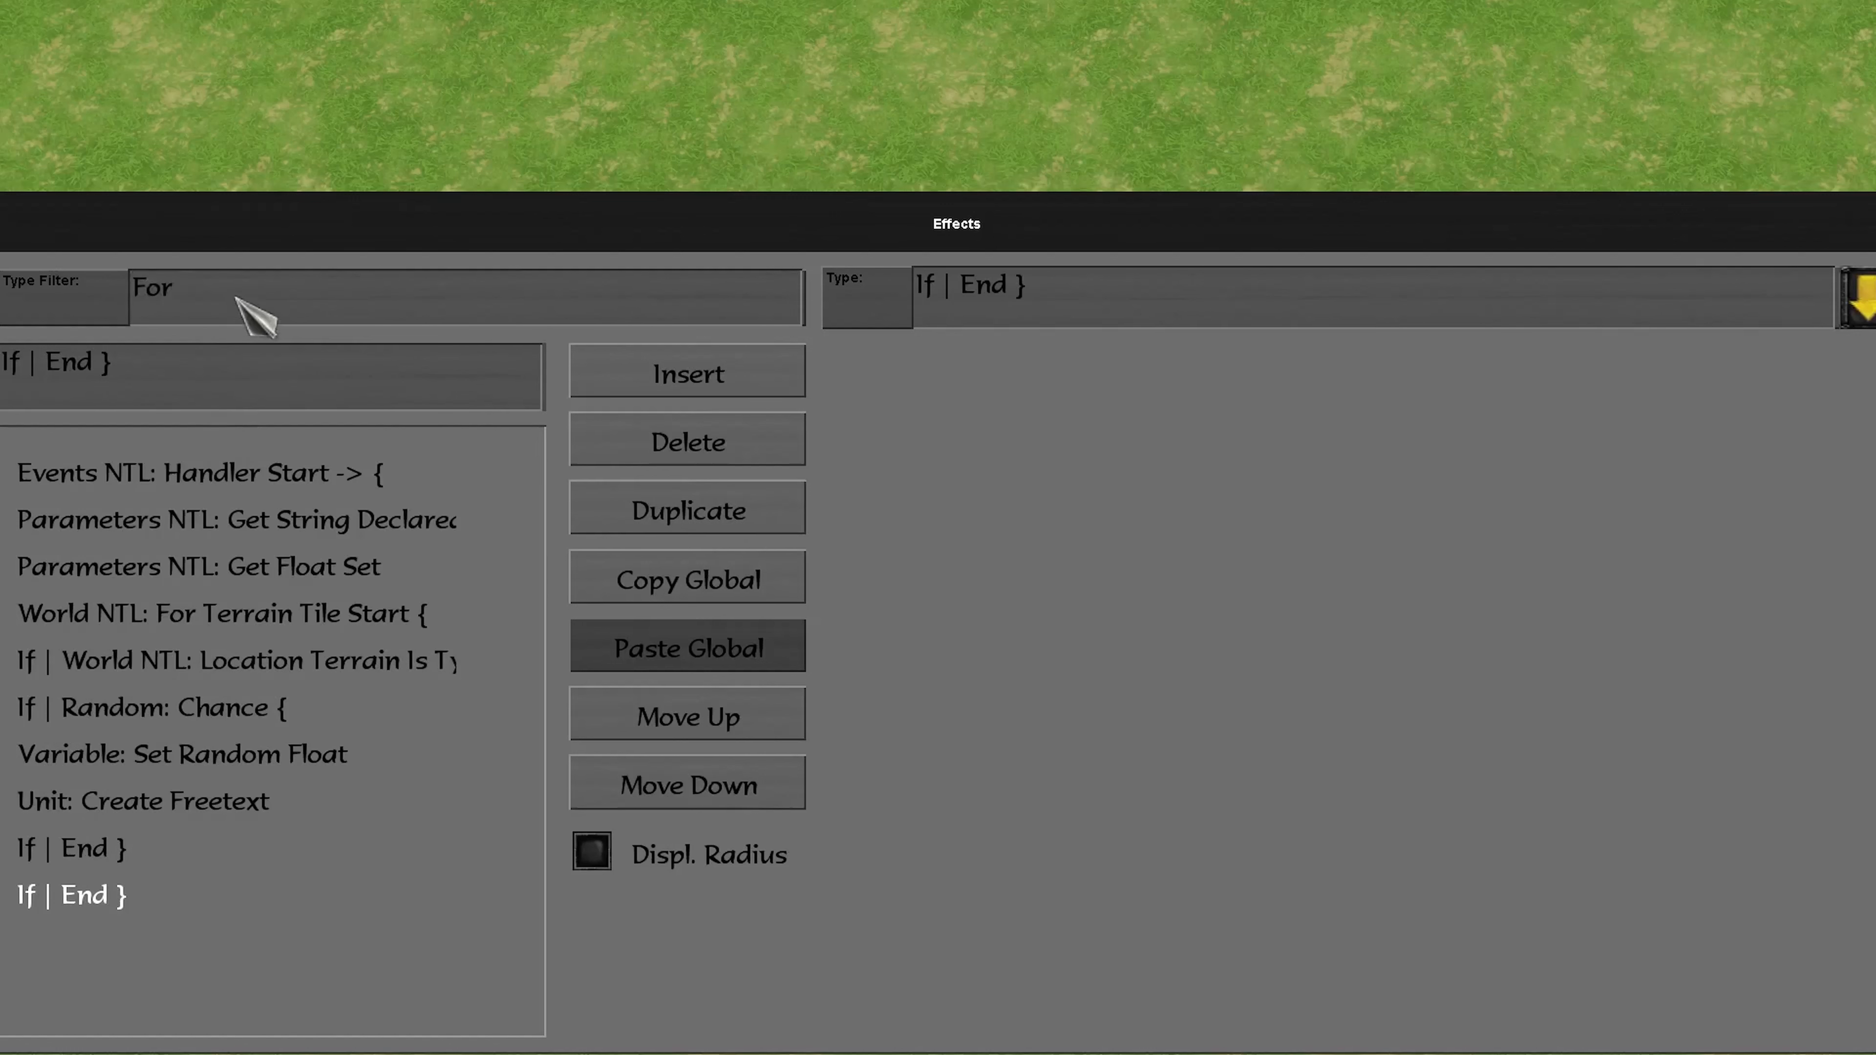
click(1078, 295)
click(1066, 392)
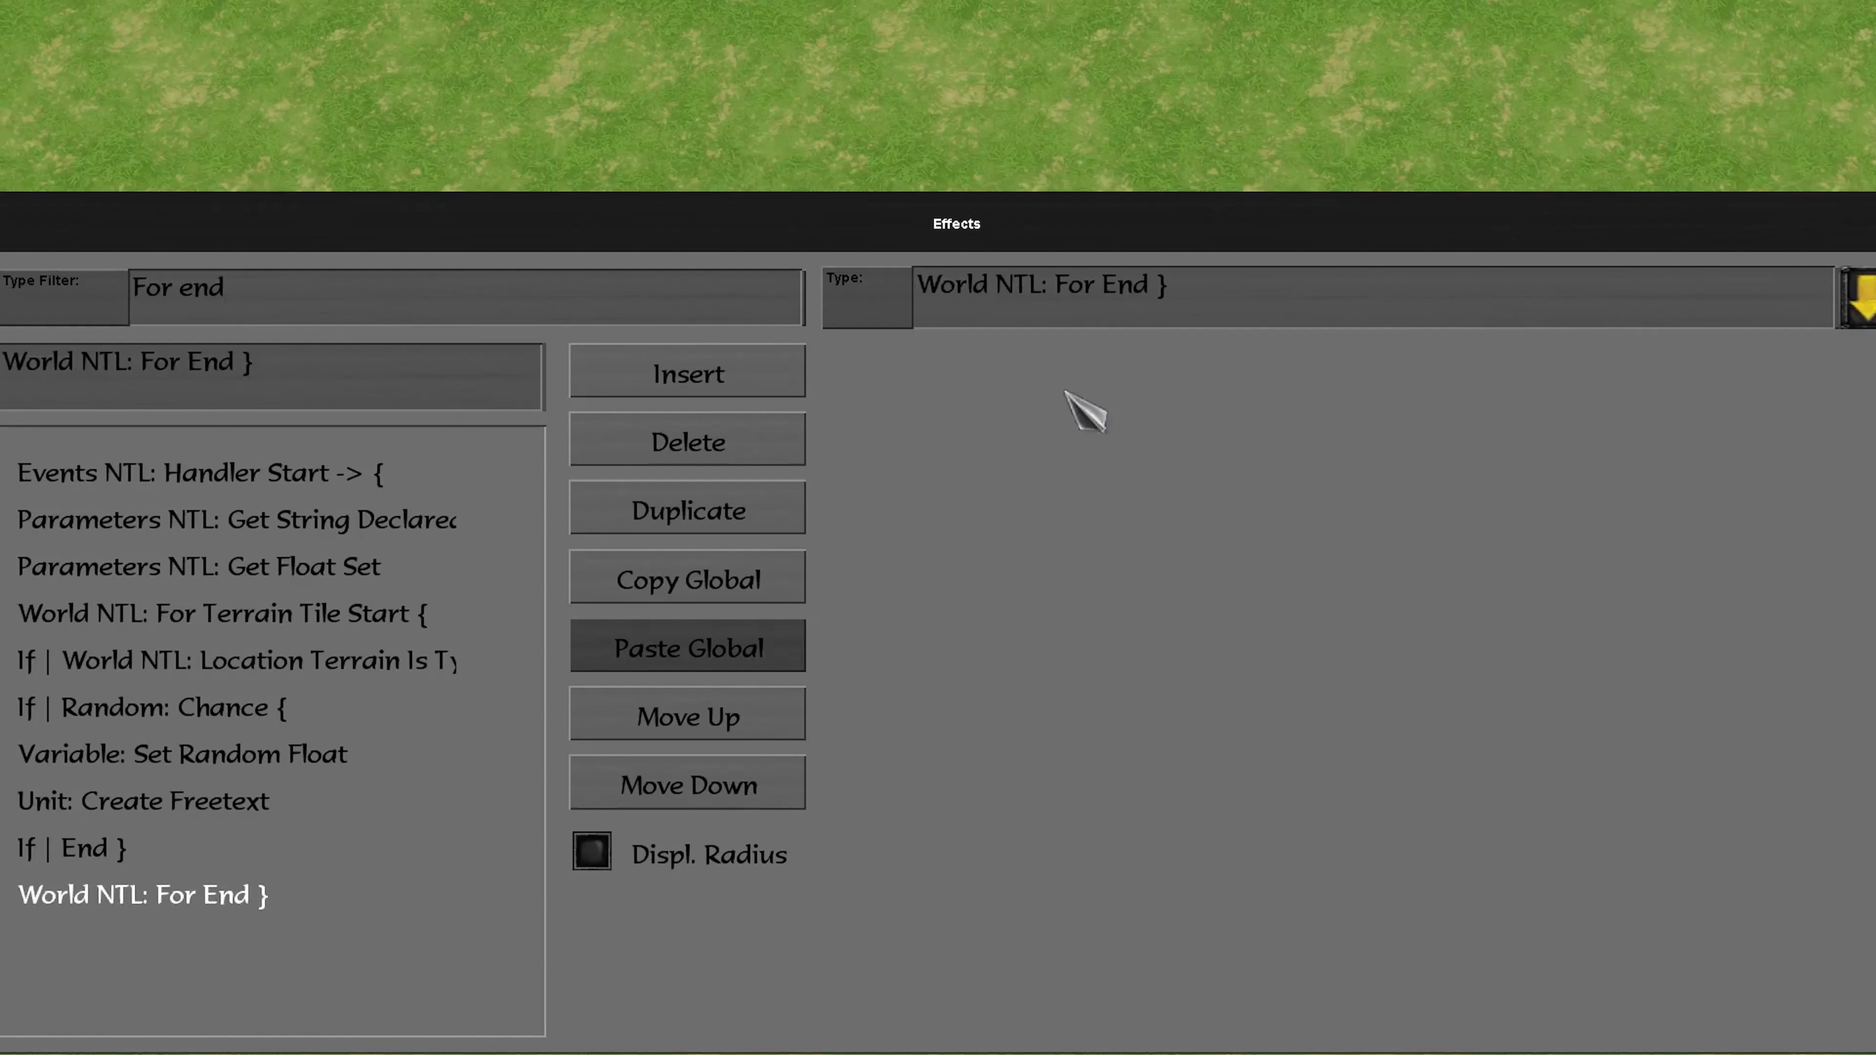
- Add an Events NTL: Handler End effect at the end of the effects list
click(676, 369)
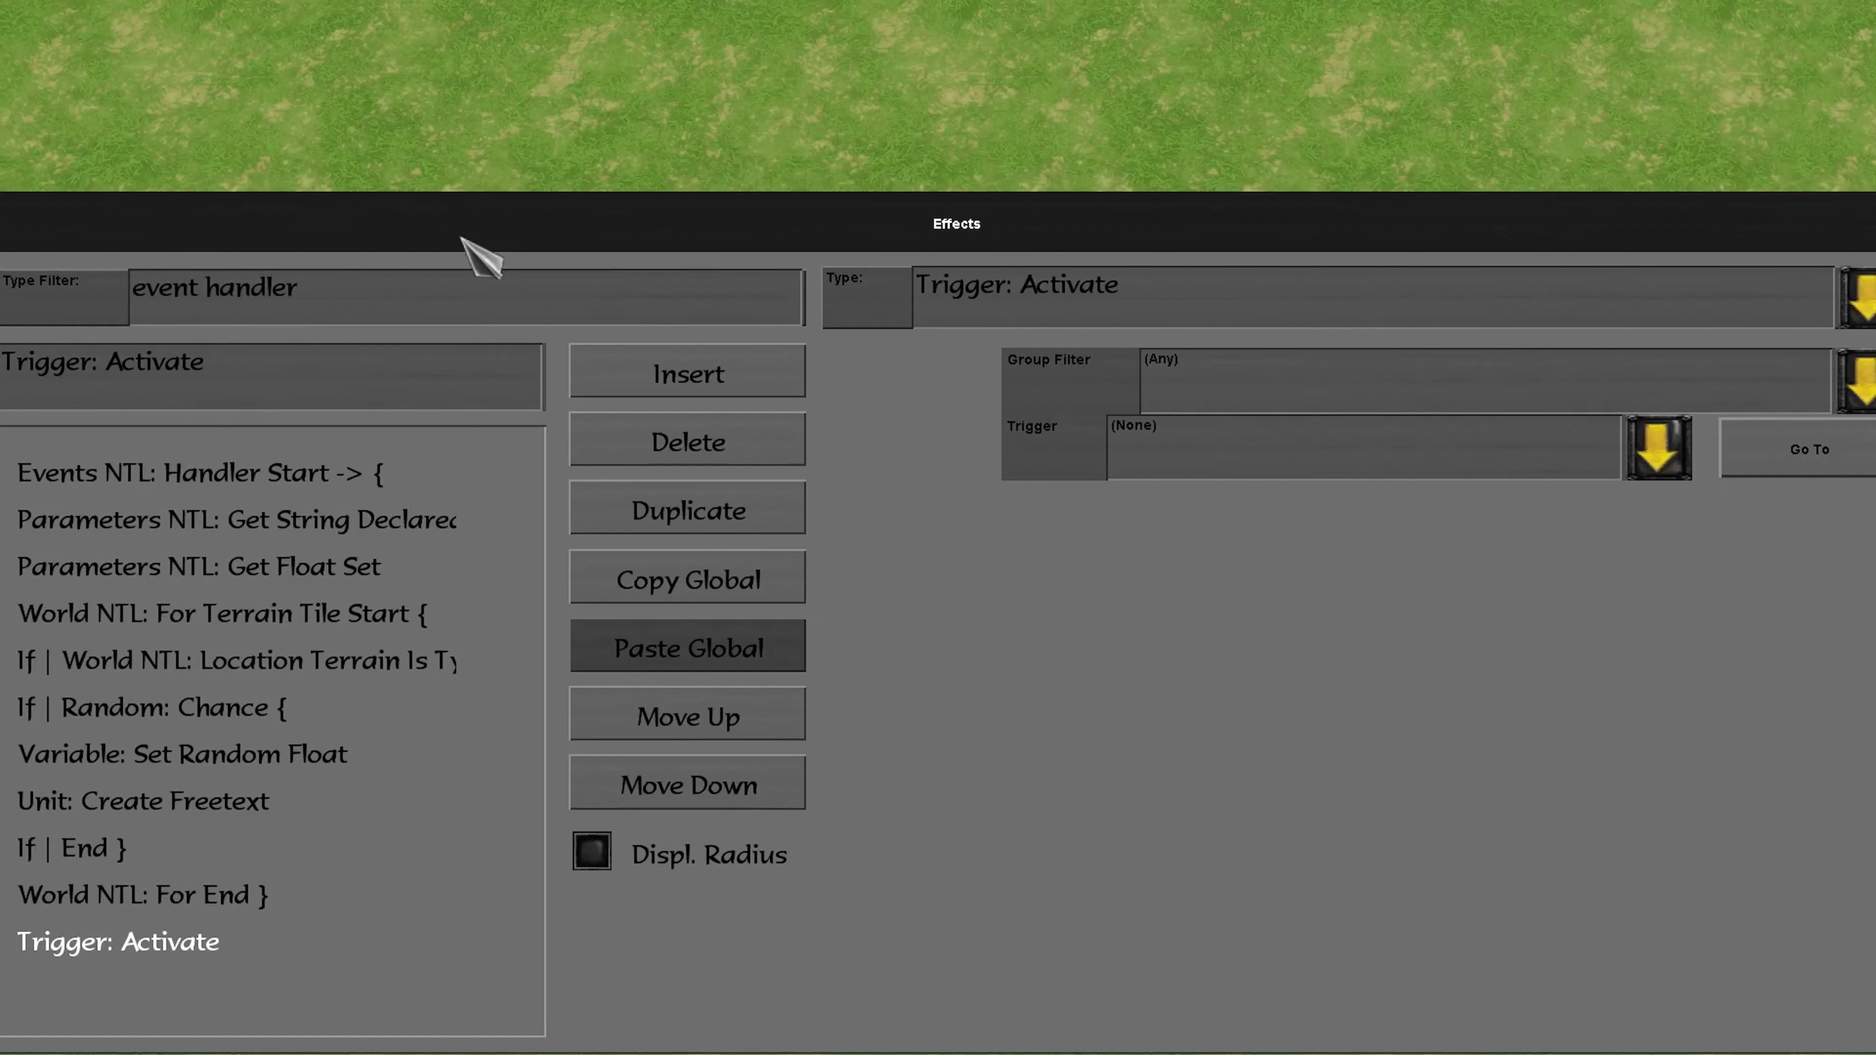
key(ctrl+a)
text(h)
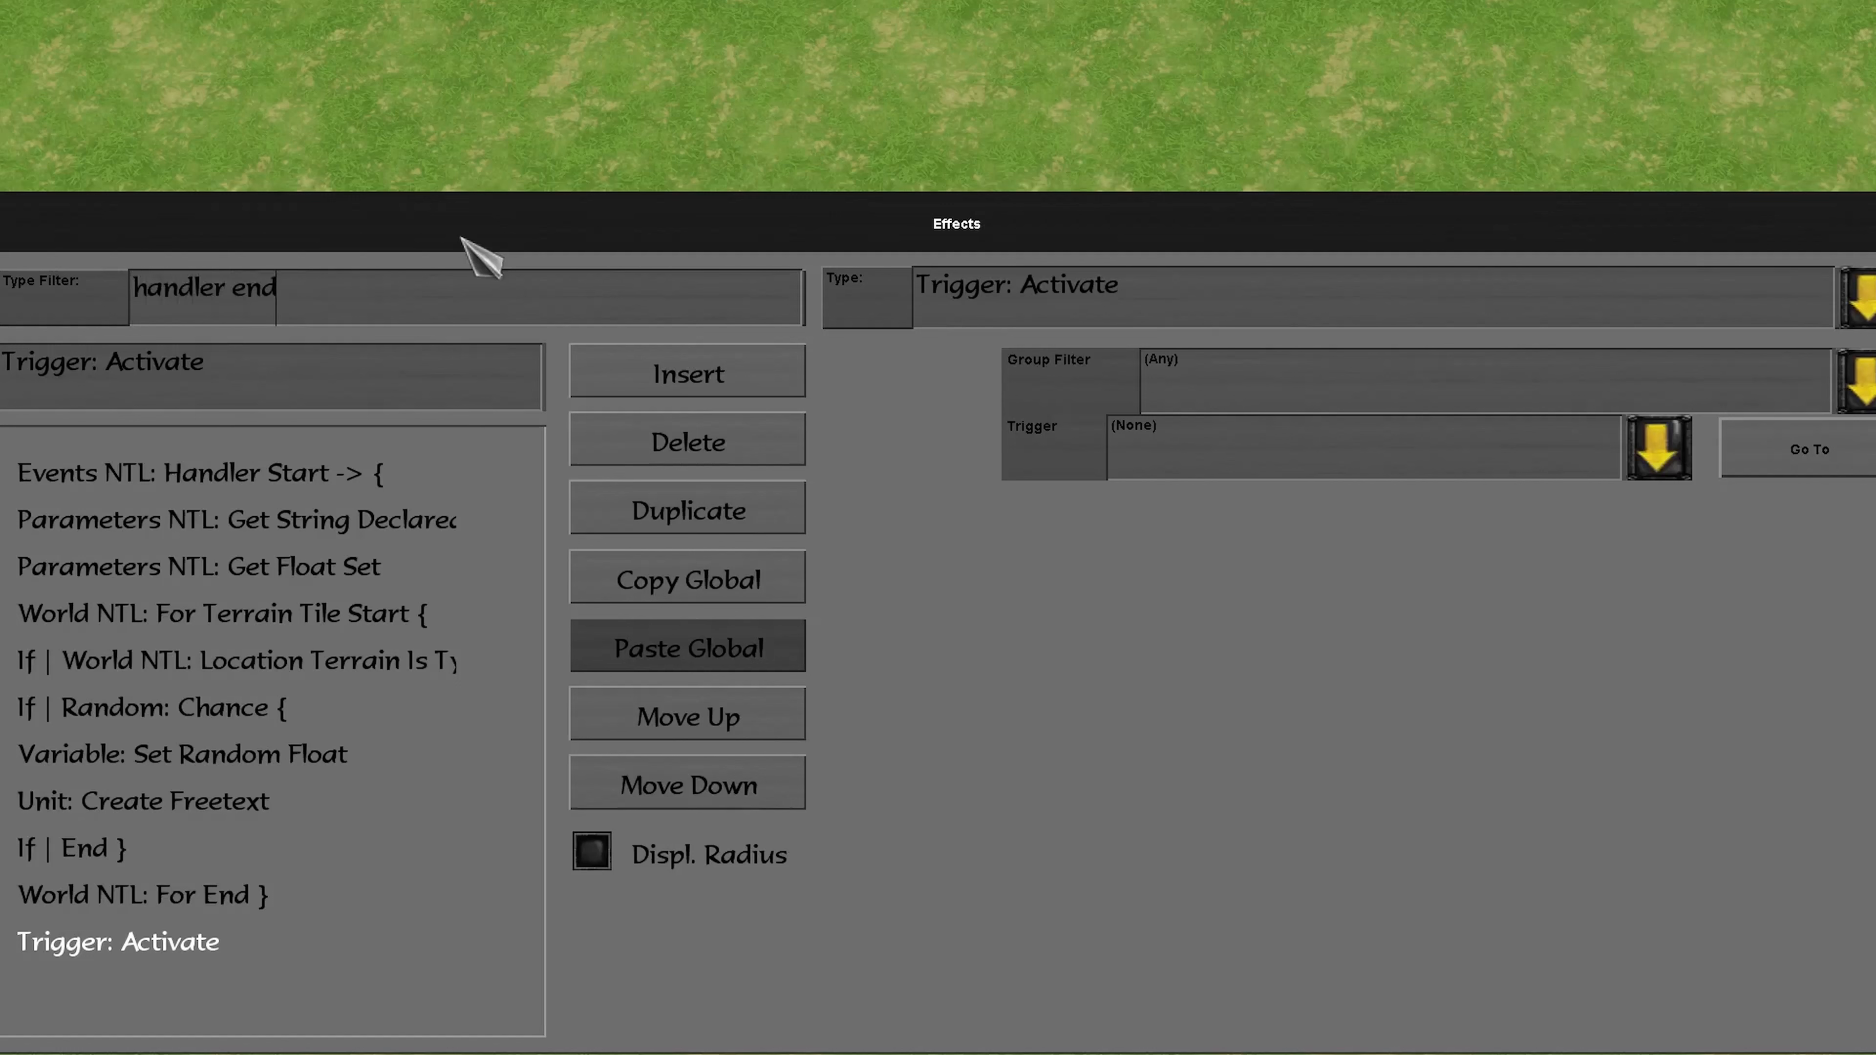
text(andler end)
click(1079, 301)
click(1167, 389)
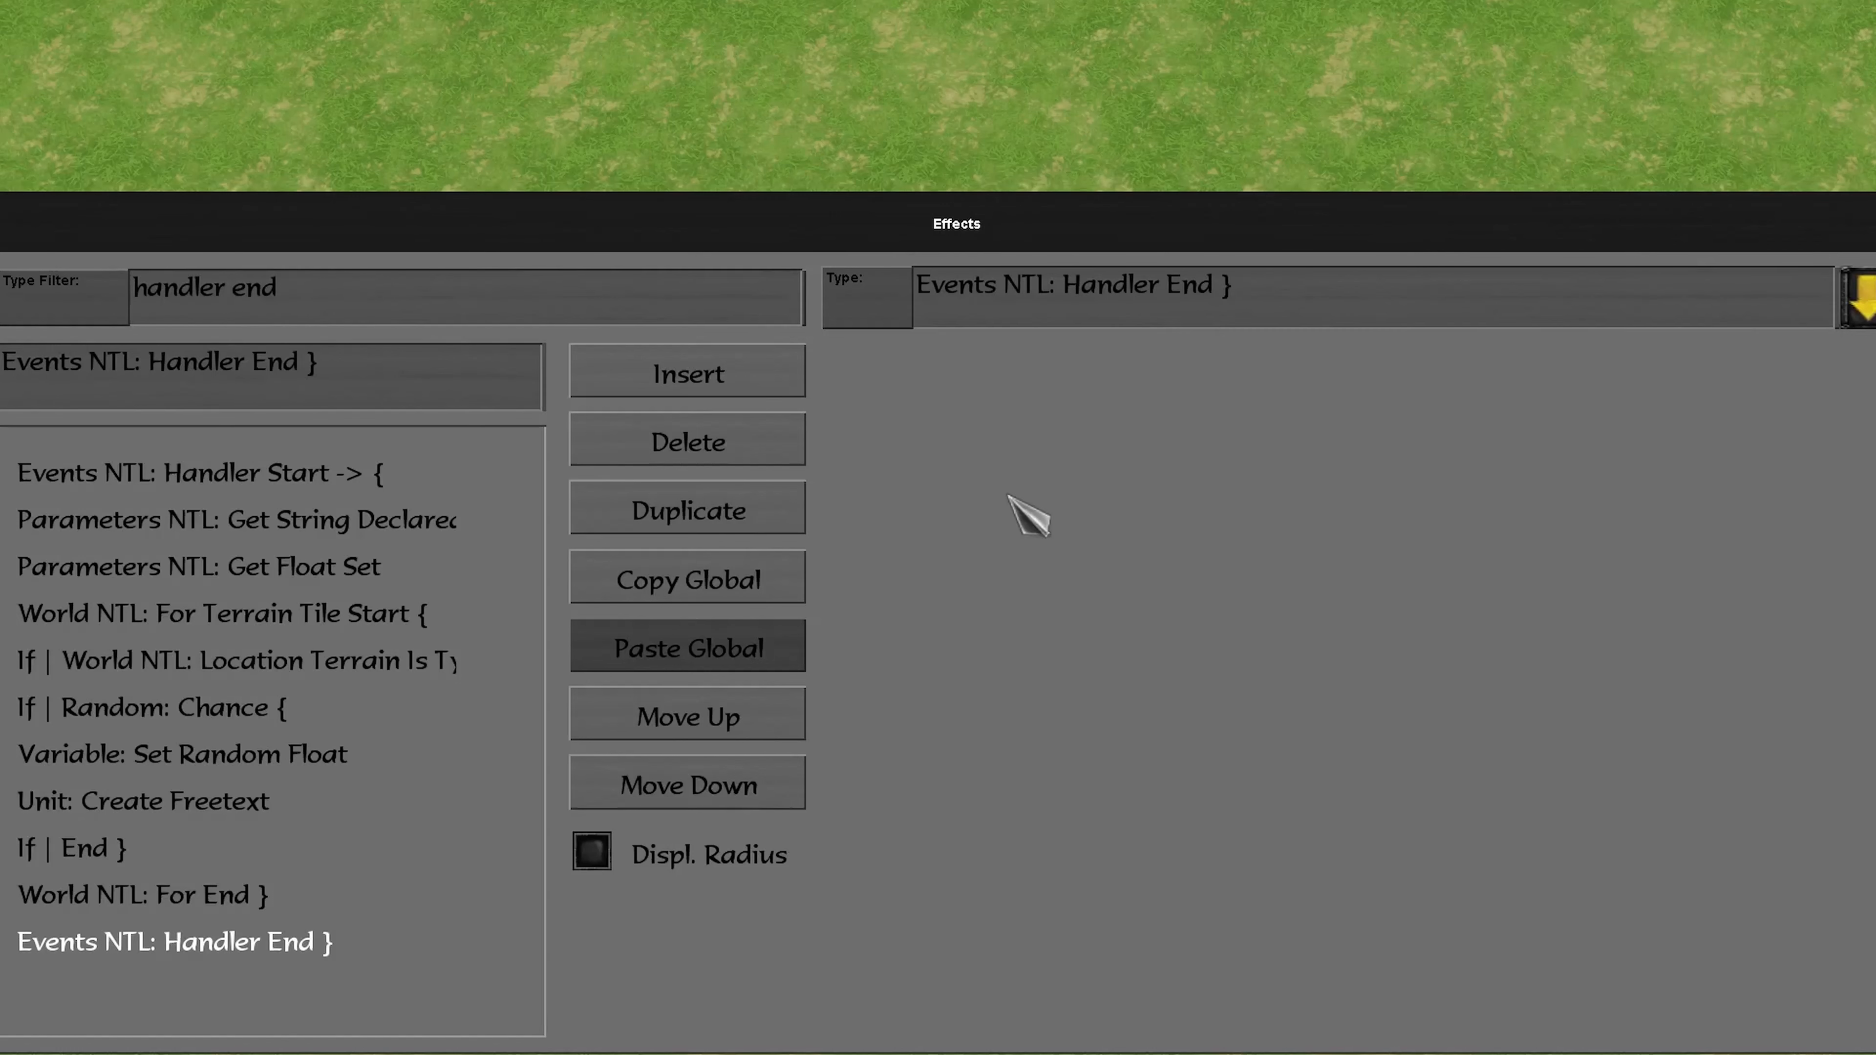
- Review the settings of the paintObjects_handler effects from Parameters NTL: Get String Declared down to Unit: Create Freetext
click(296, 522)
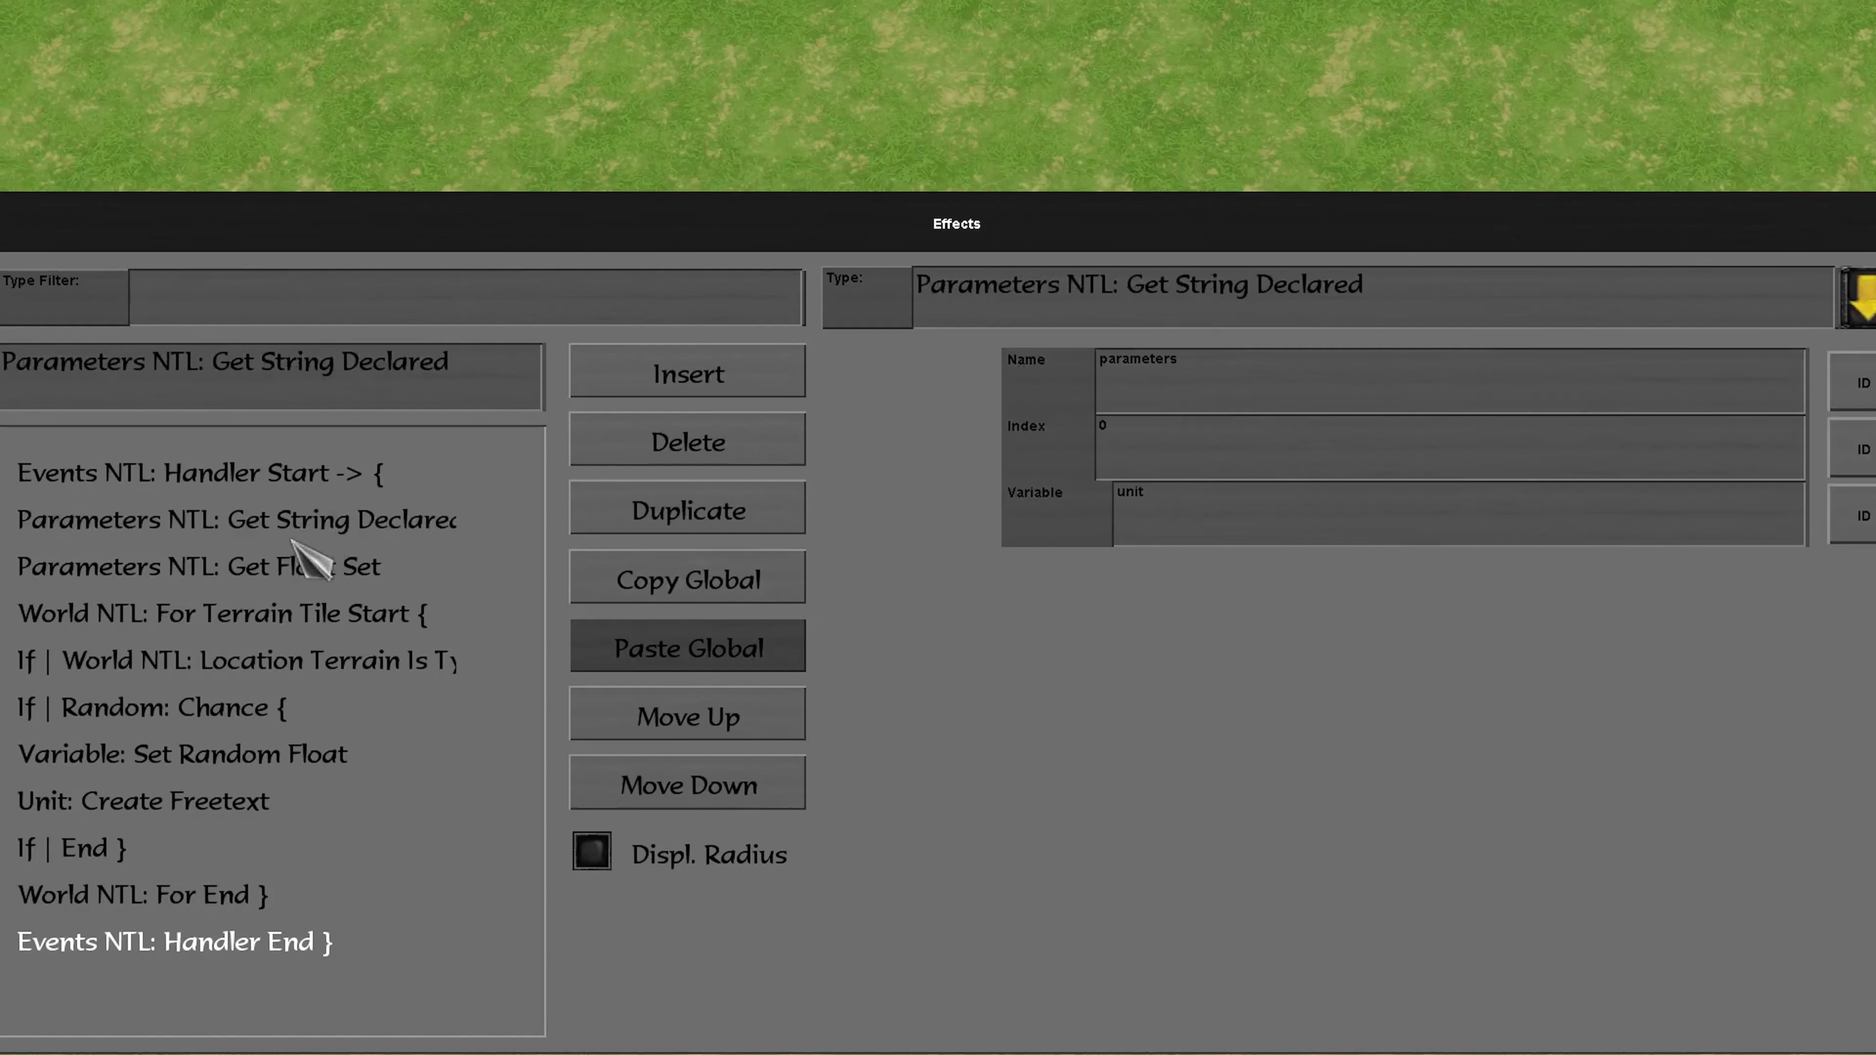
click(292, 566)
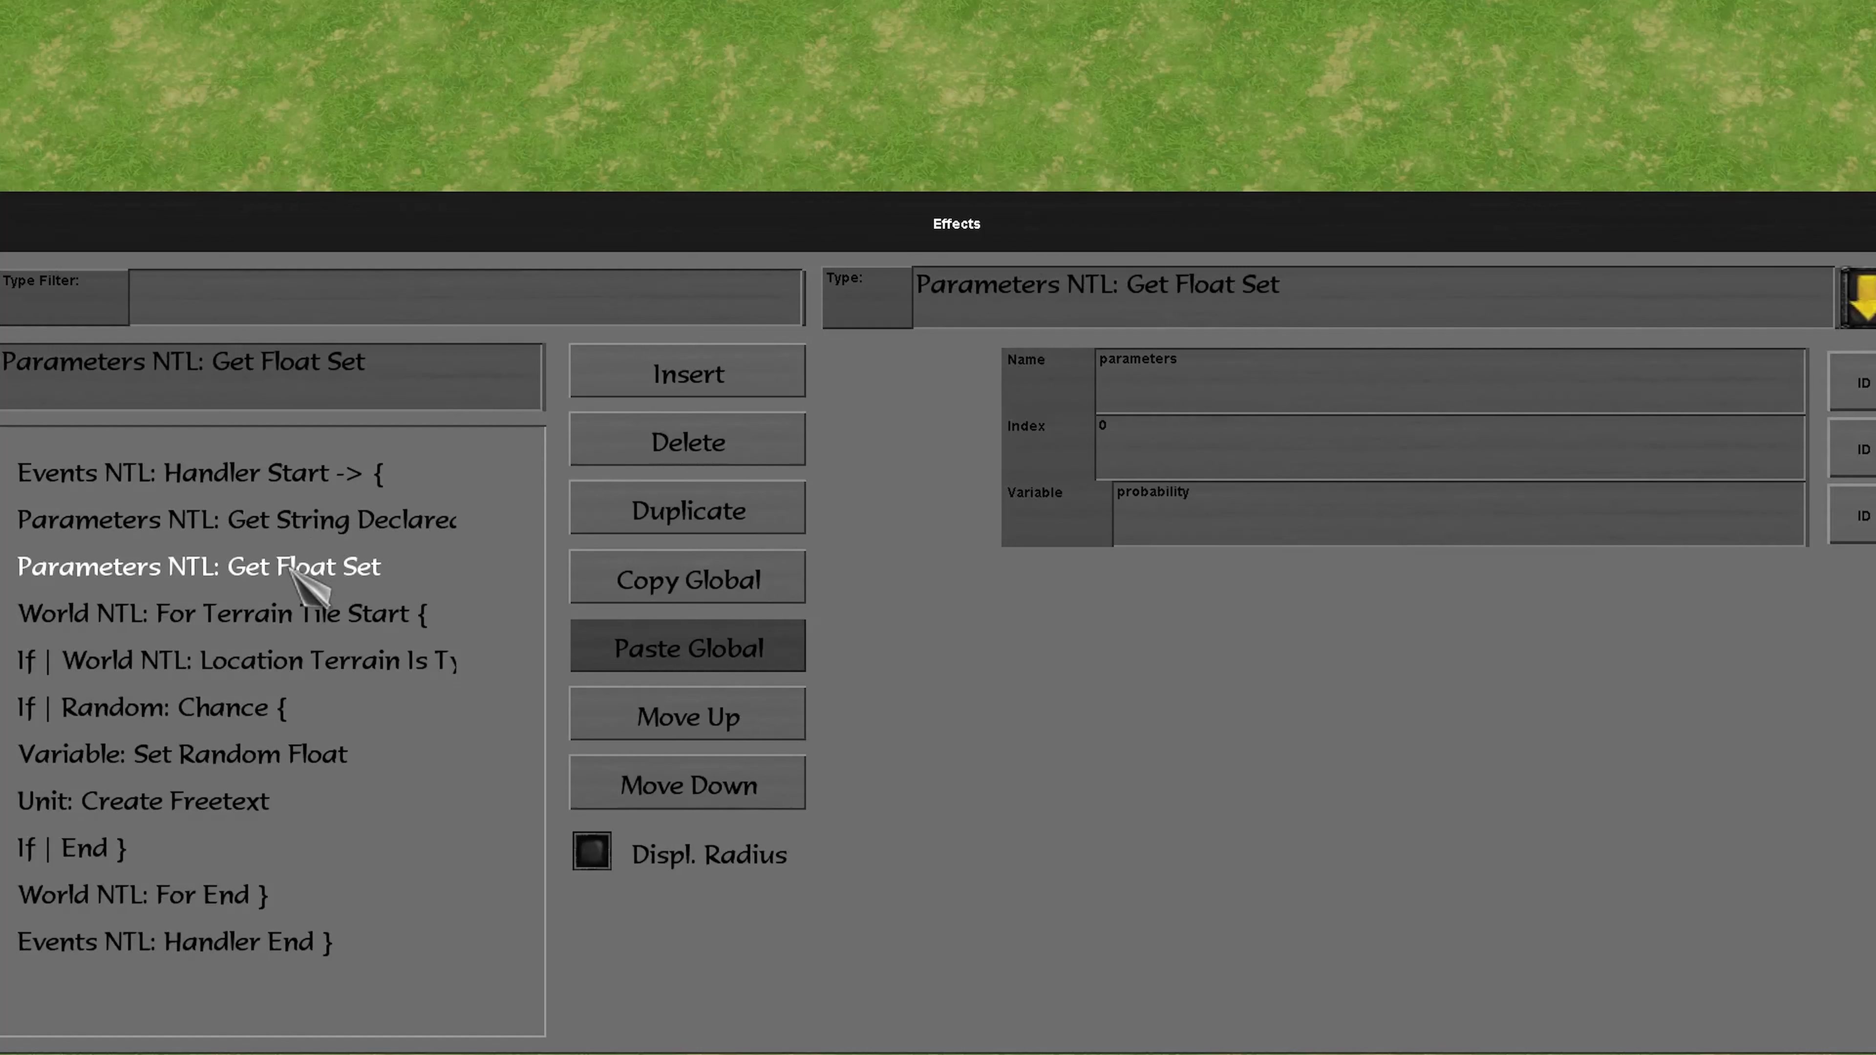
click(380, 611)
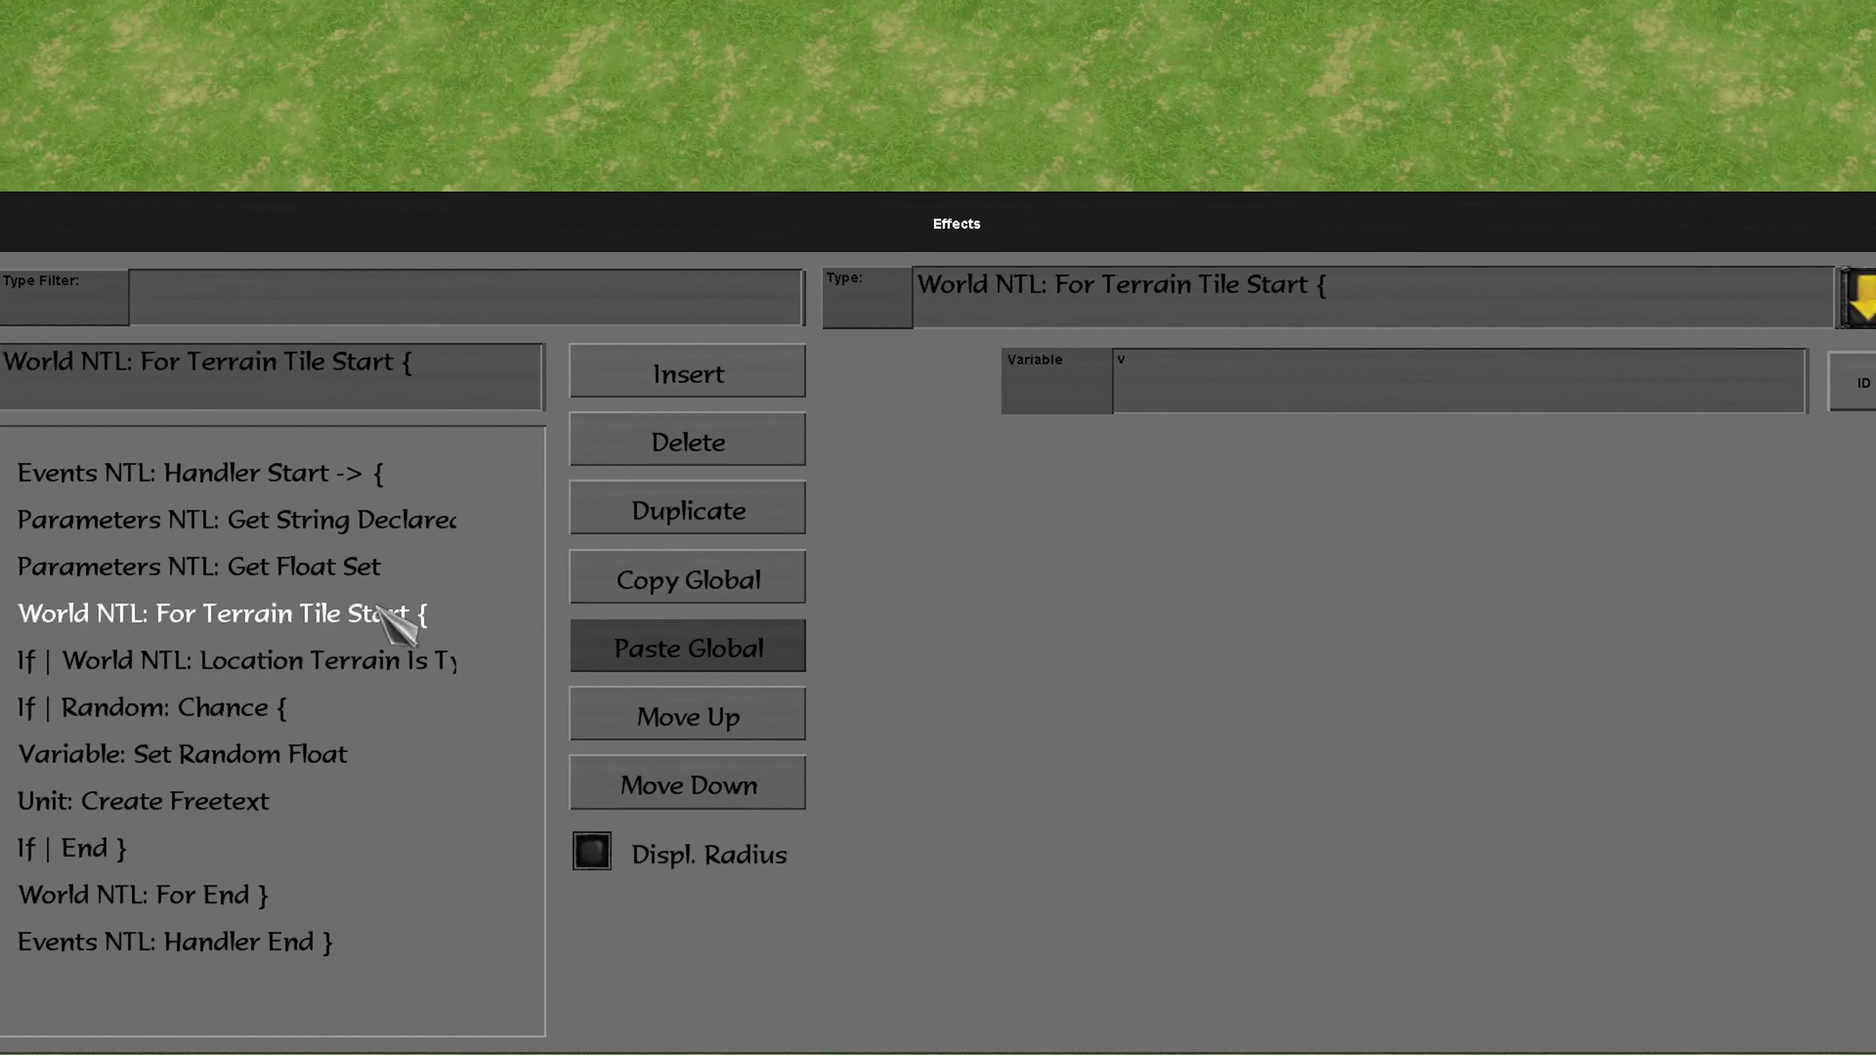
click(356, 657)
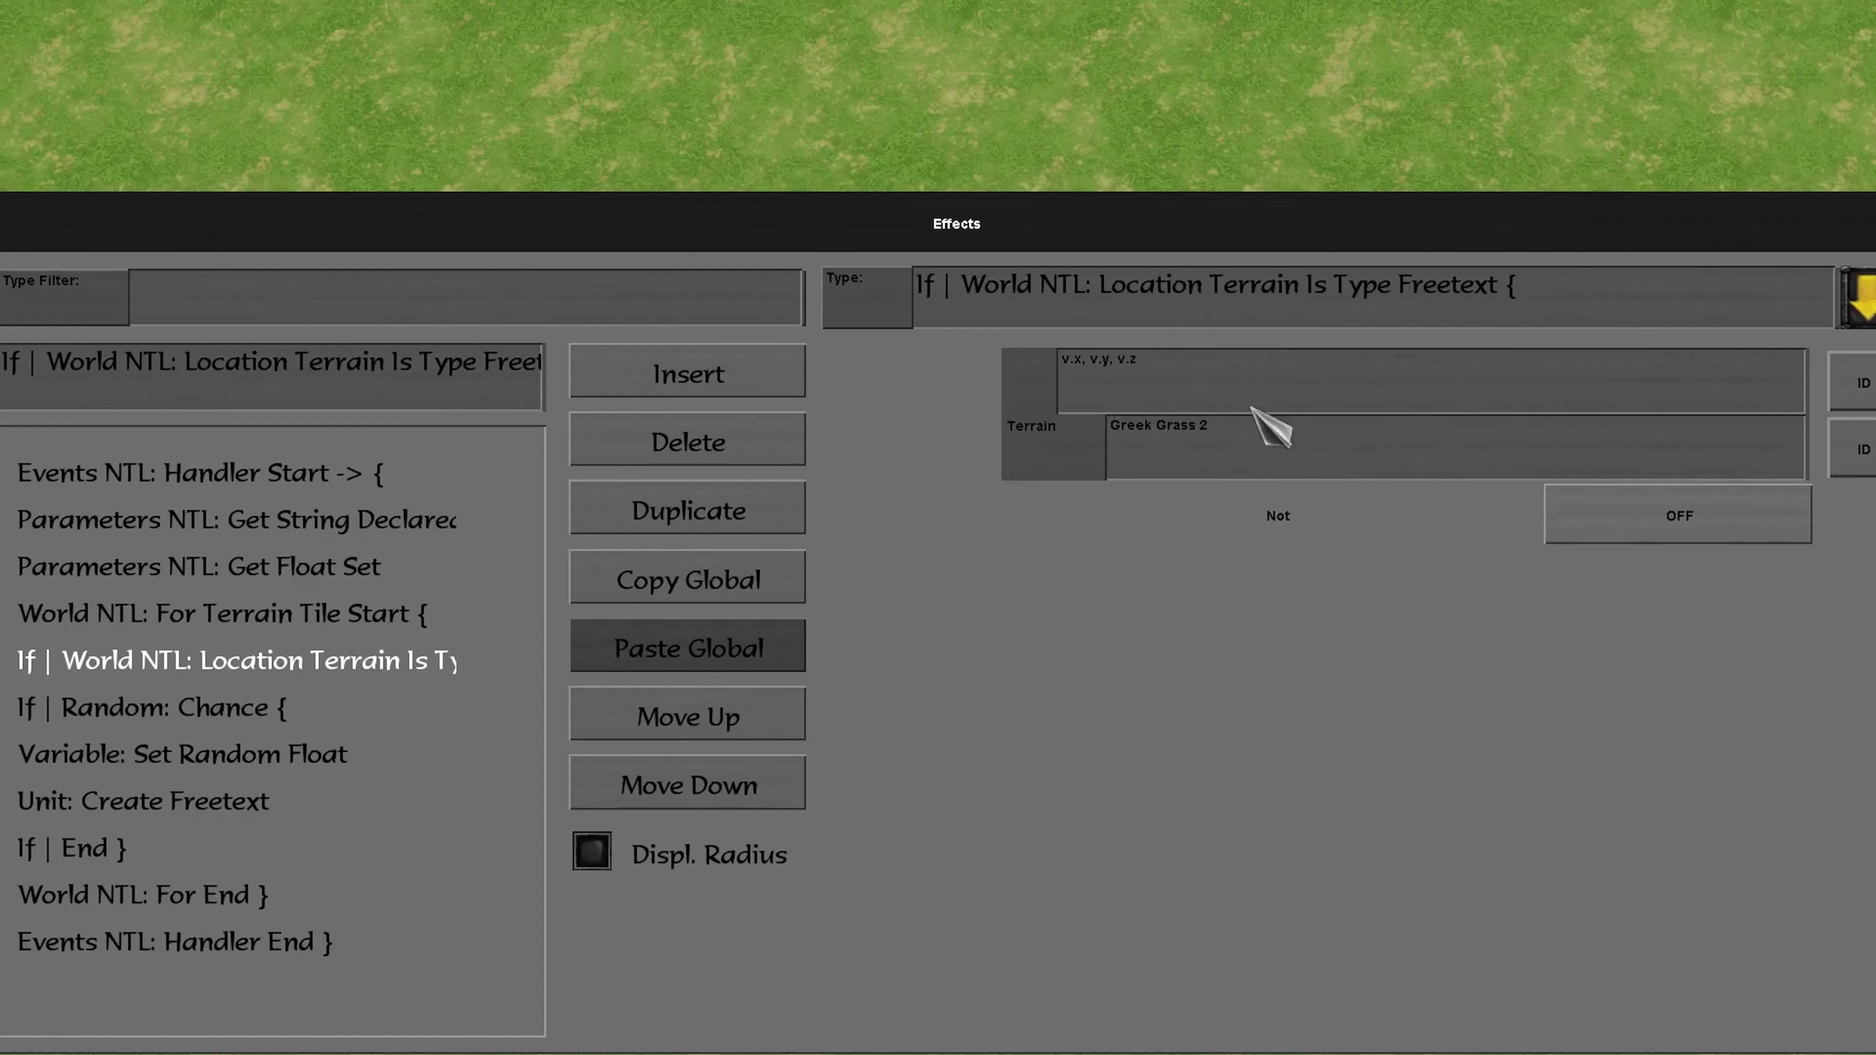
click(121, 718)
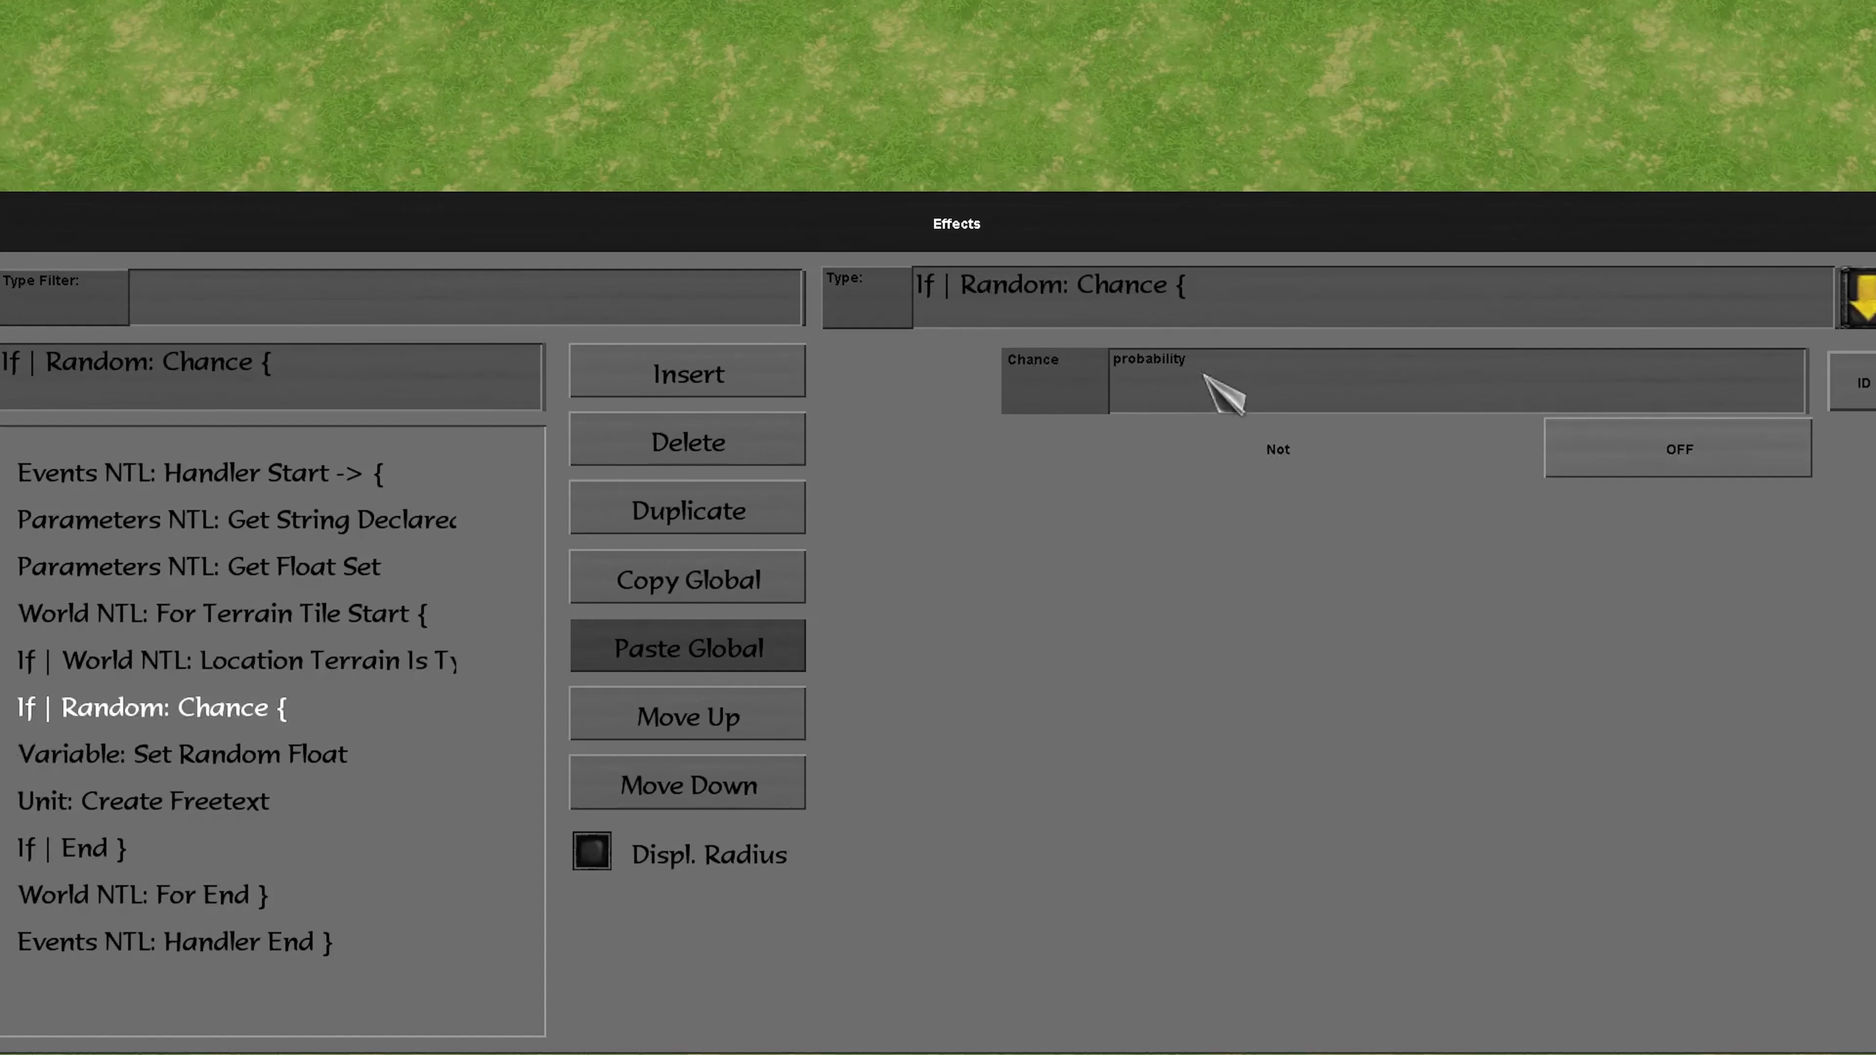
click(292, 757)
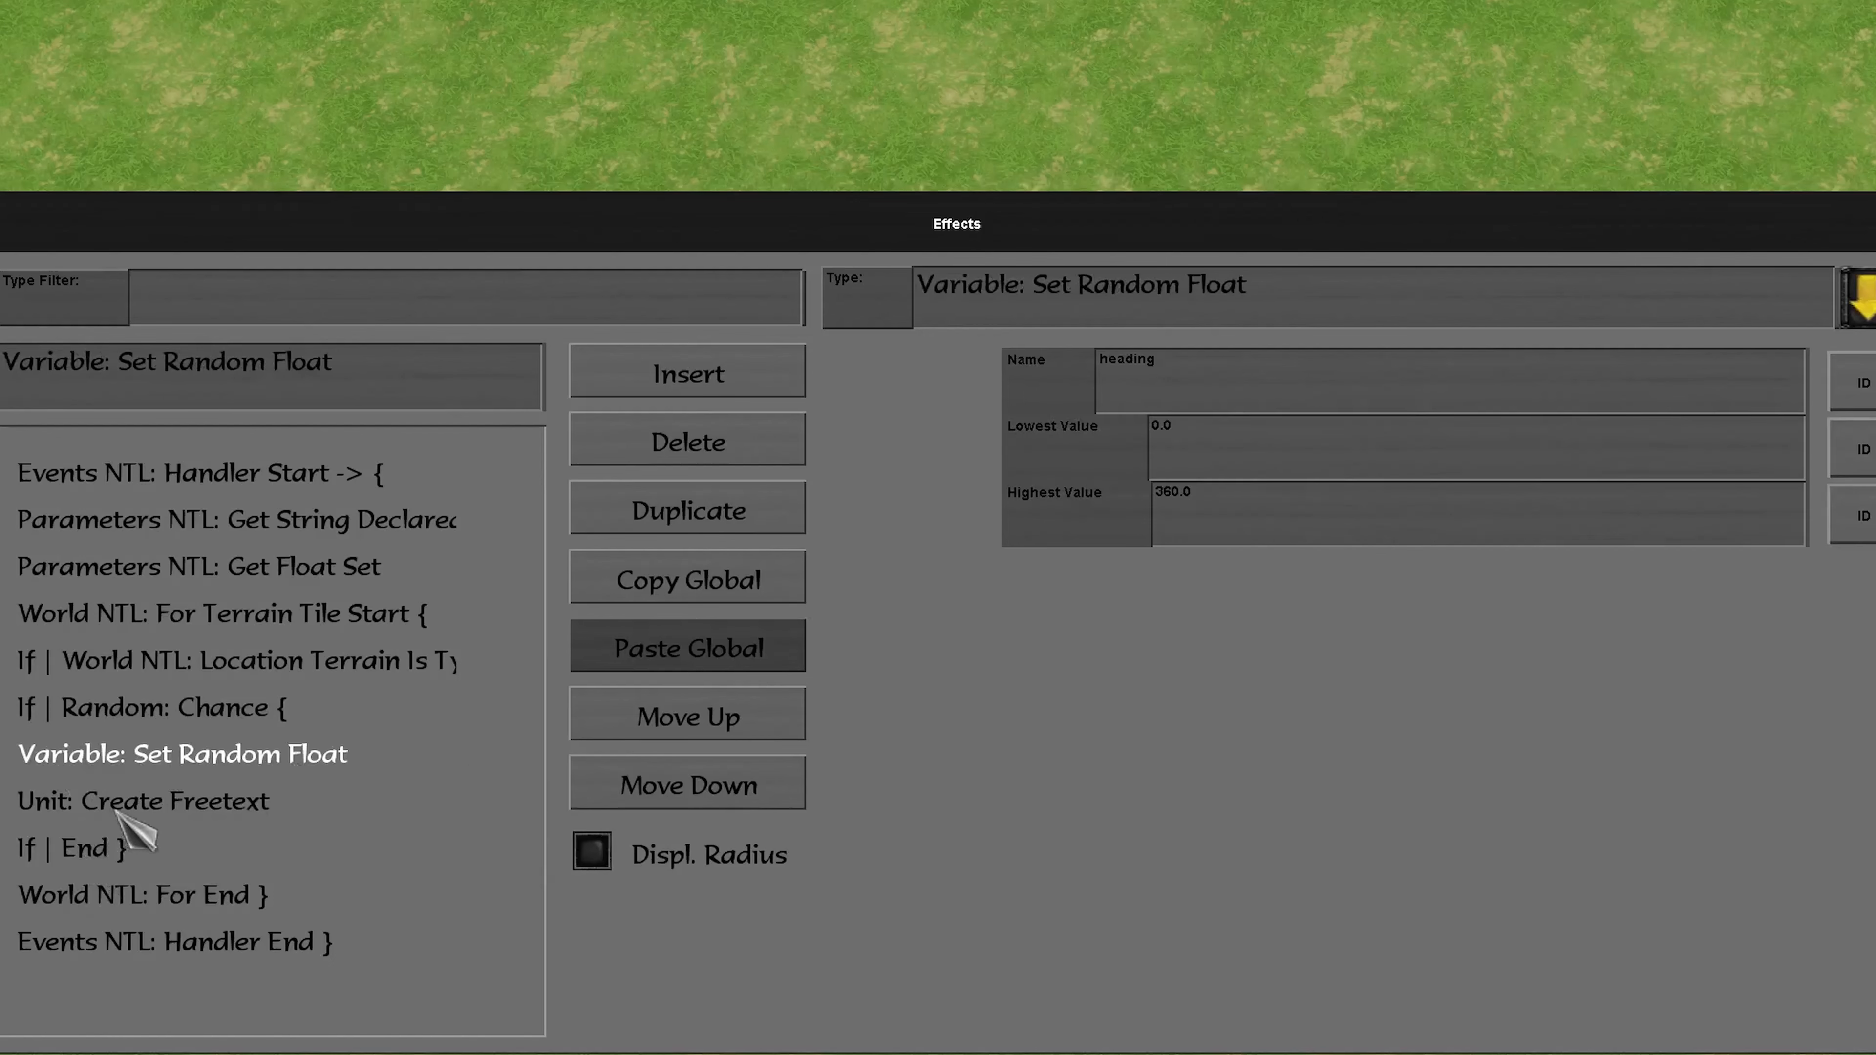
click(145, 804)
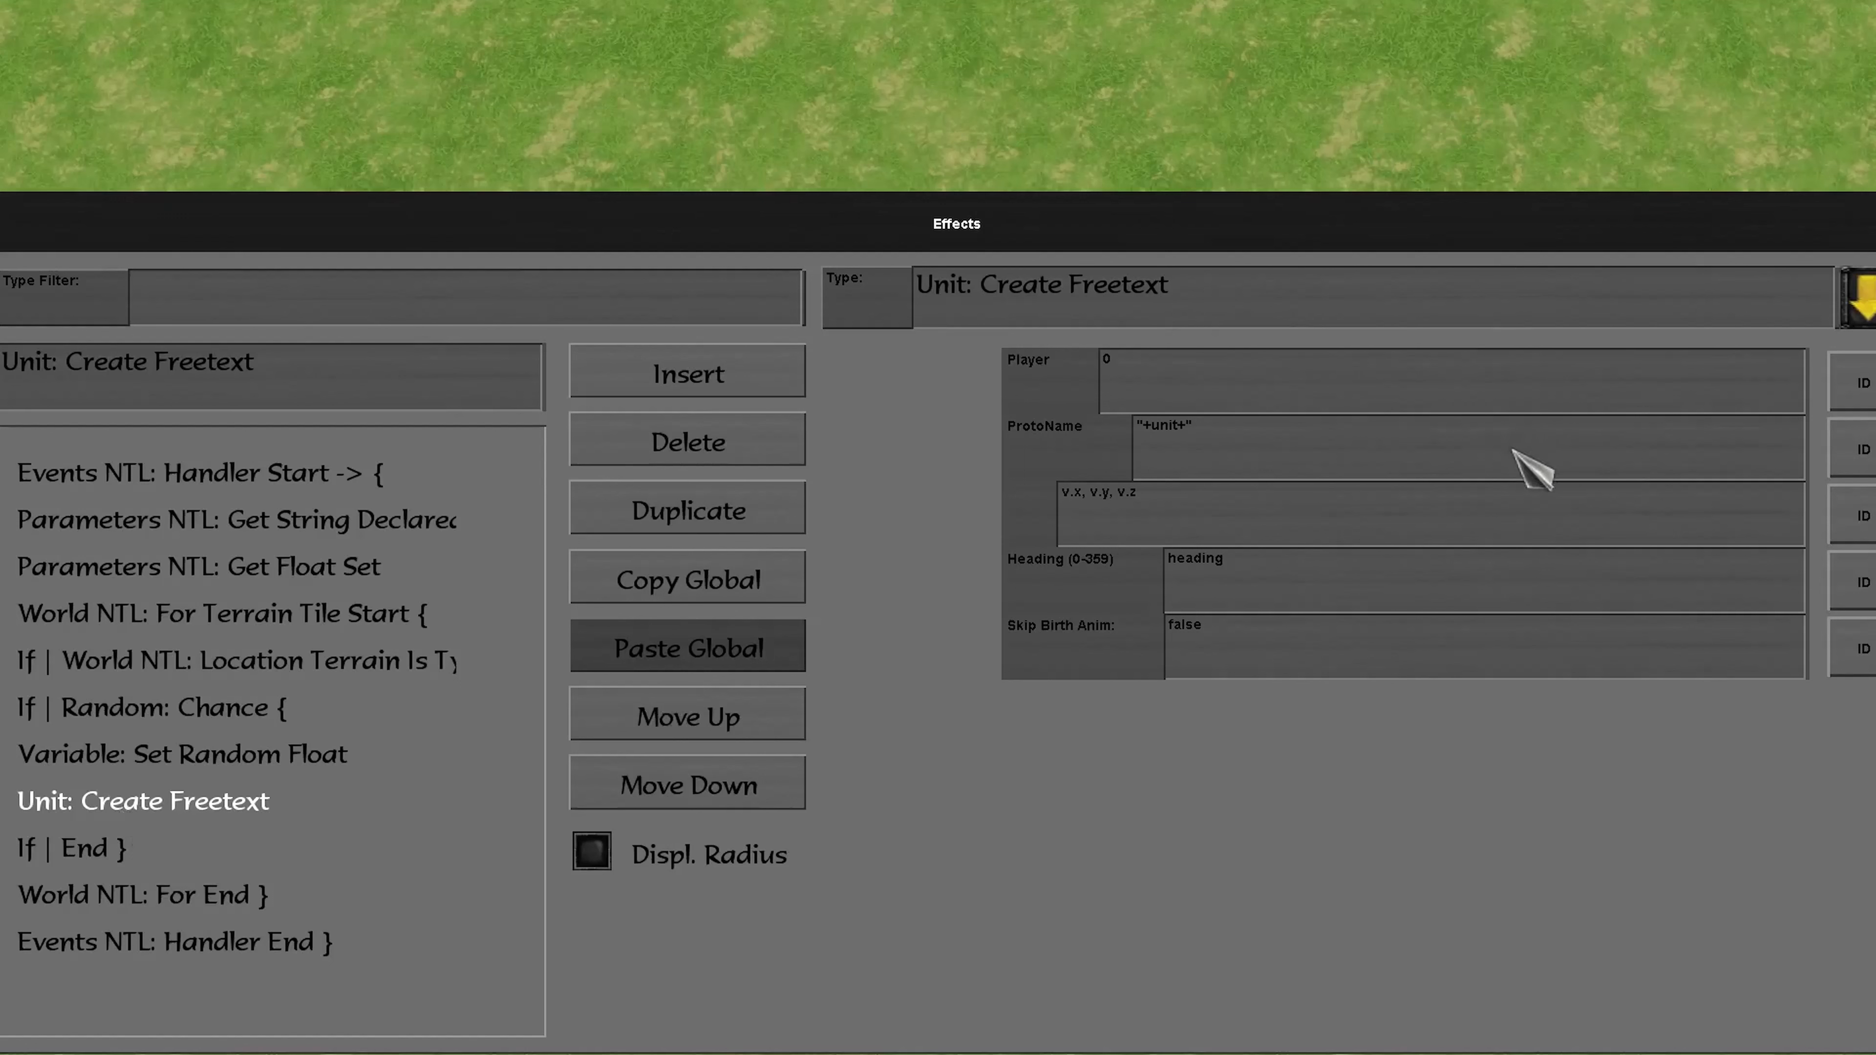
- Duplicate the If | End effect and place the copy directly above World NTL: For End
click(119, 848)
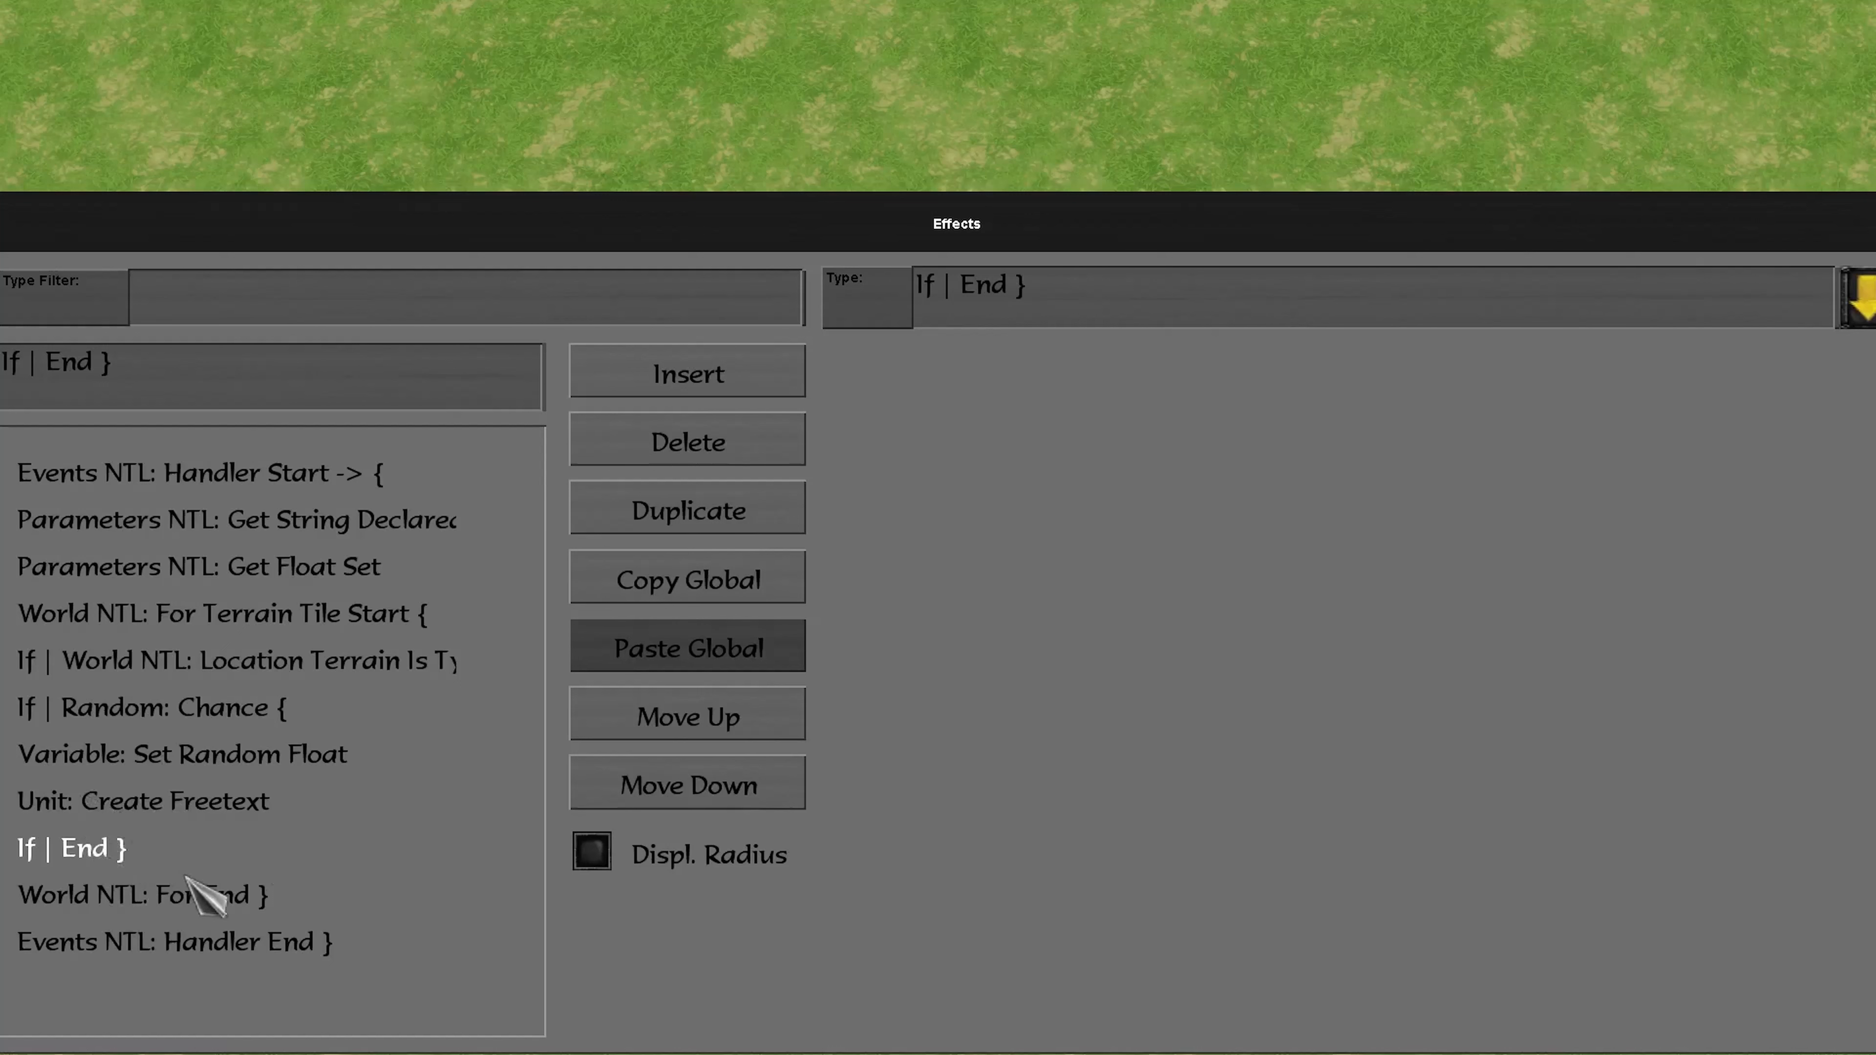
click(731, 518)
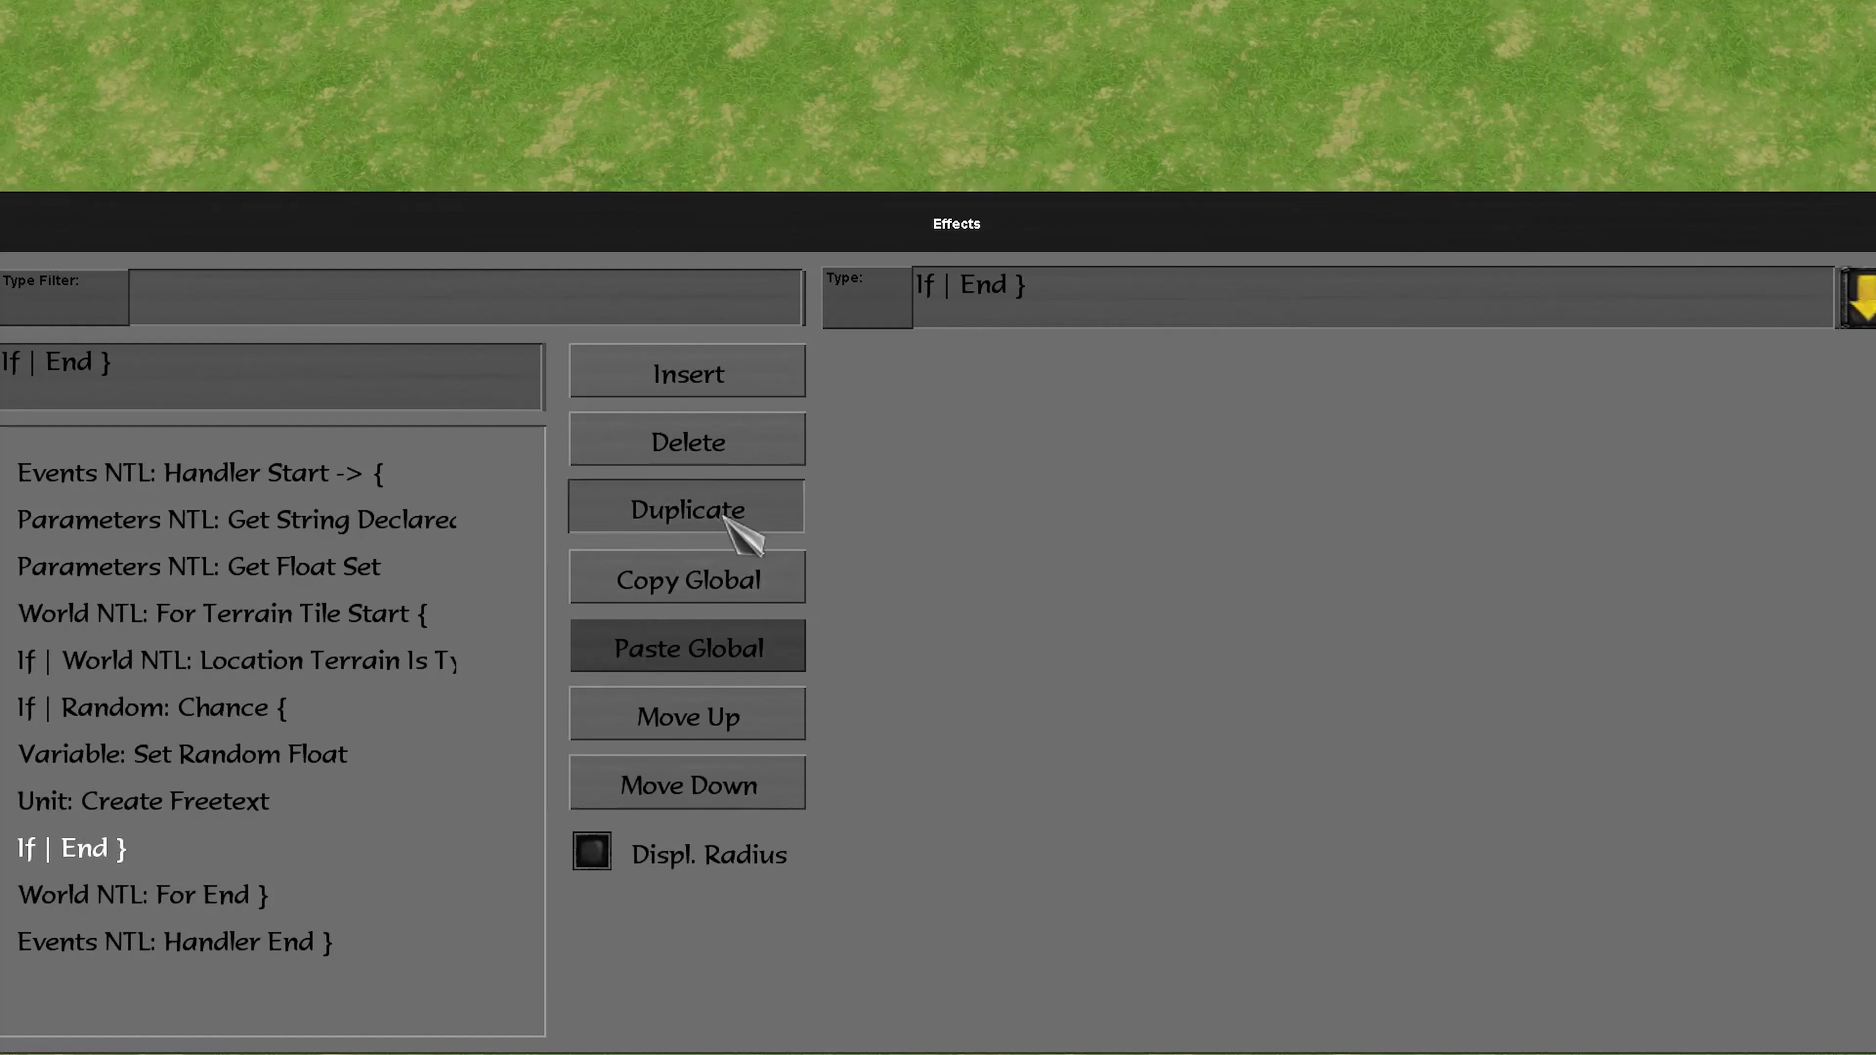
click(713, 713)
click(713, 713)
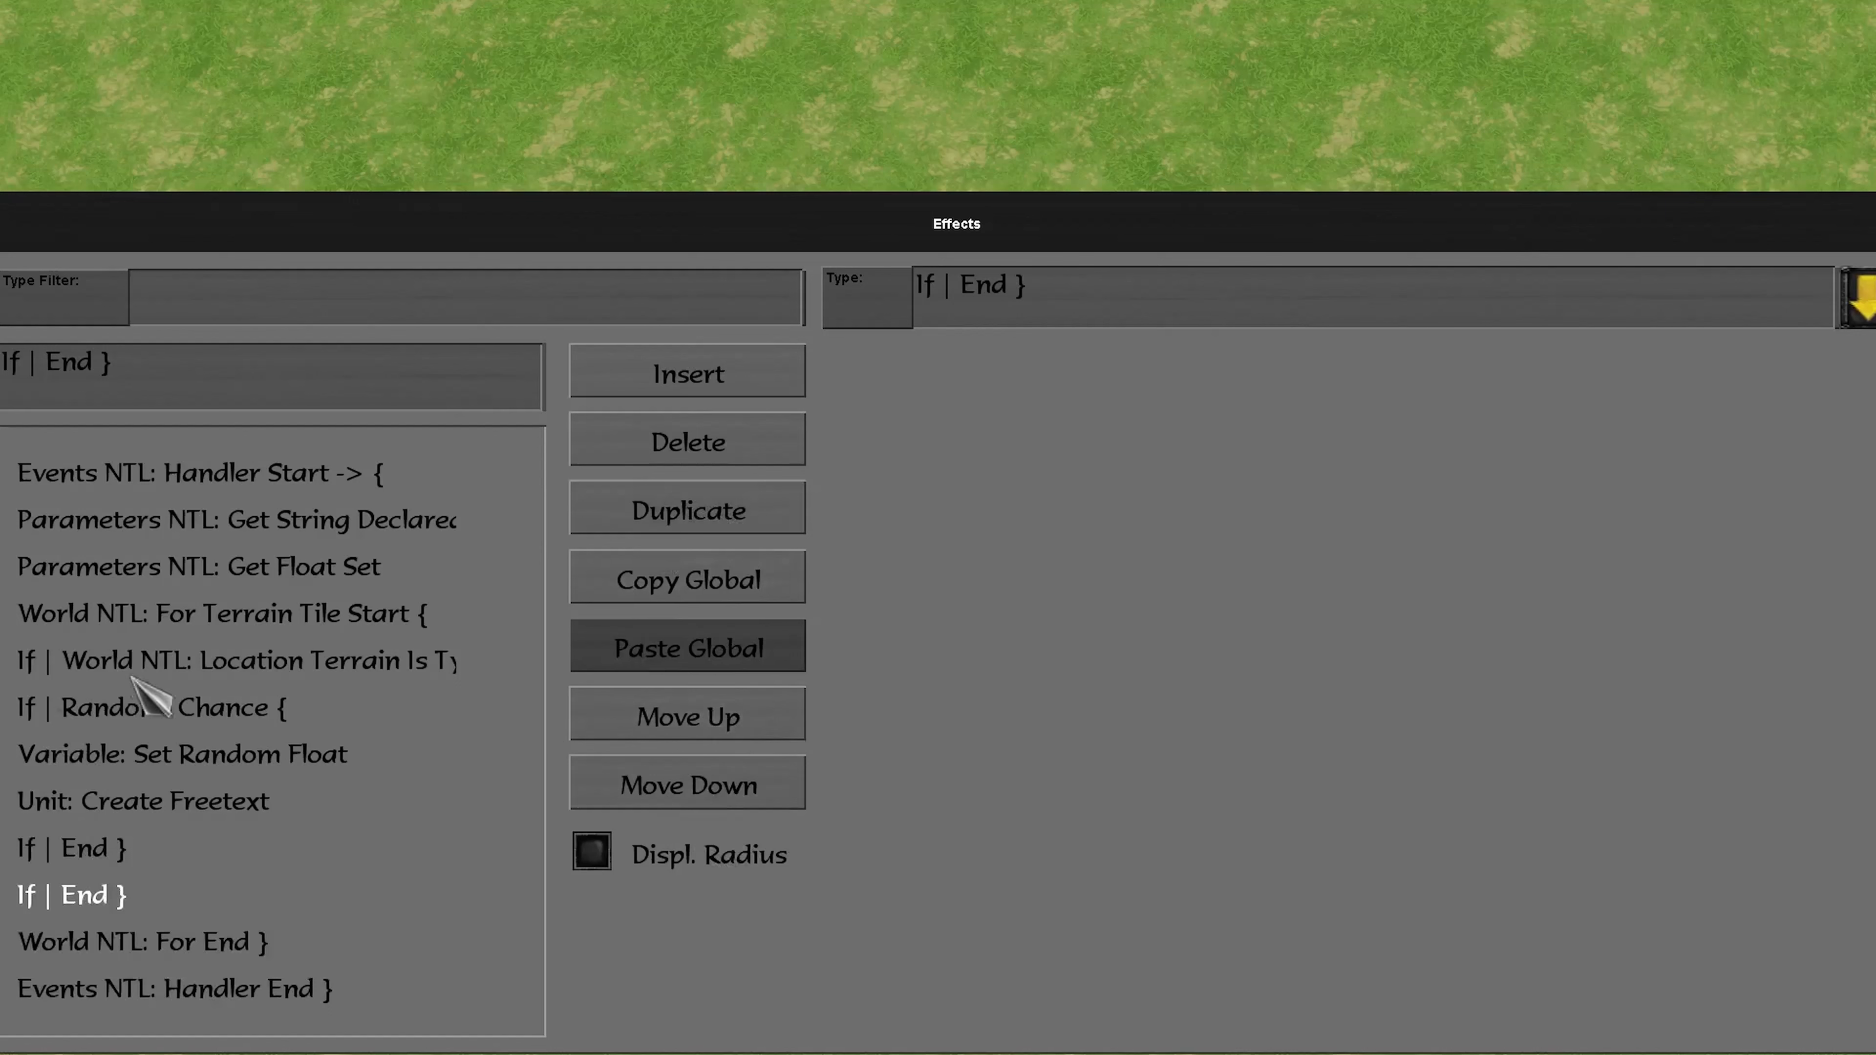
click(130, 944)
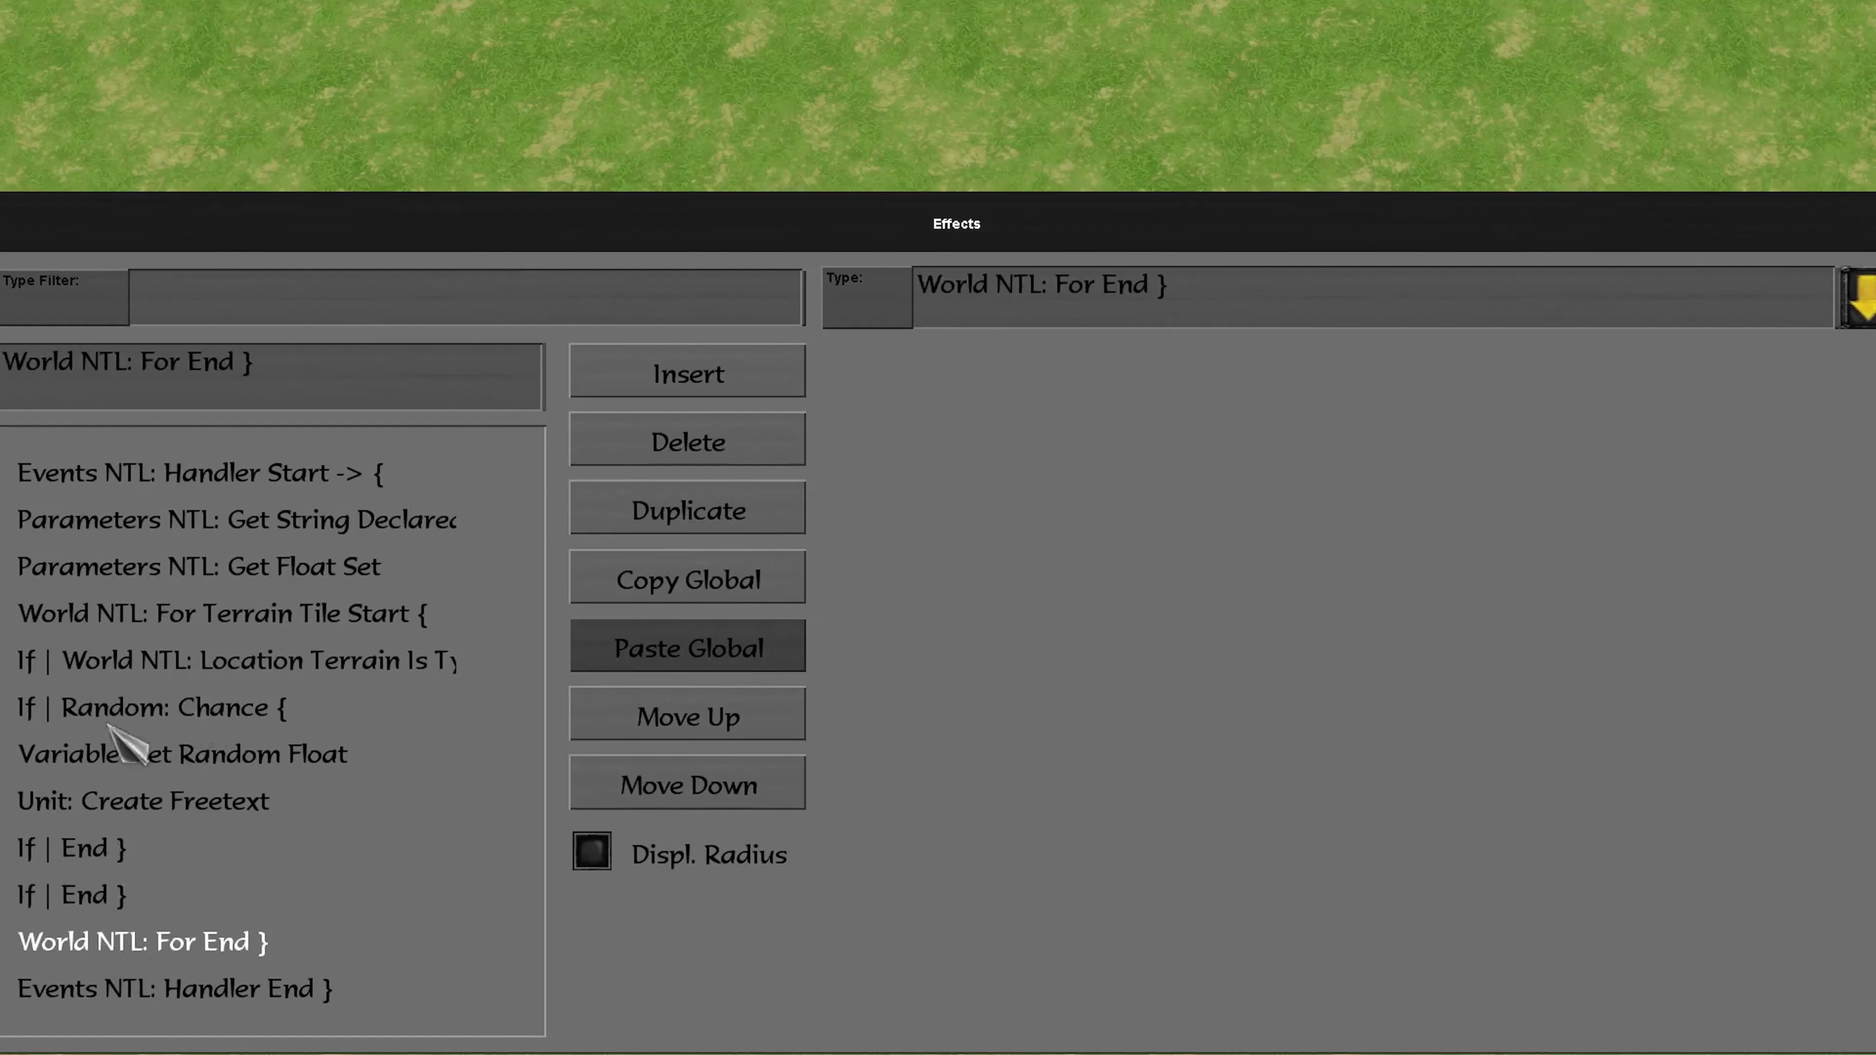
click(118, 617)
click(177, 989)
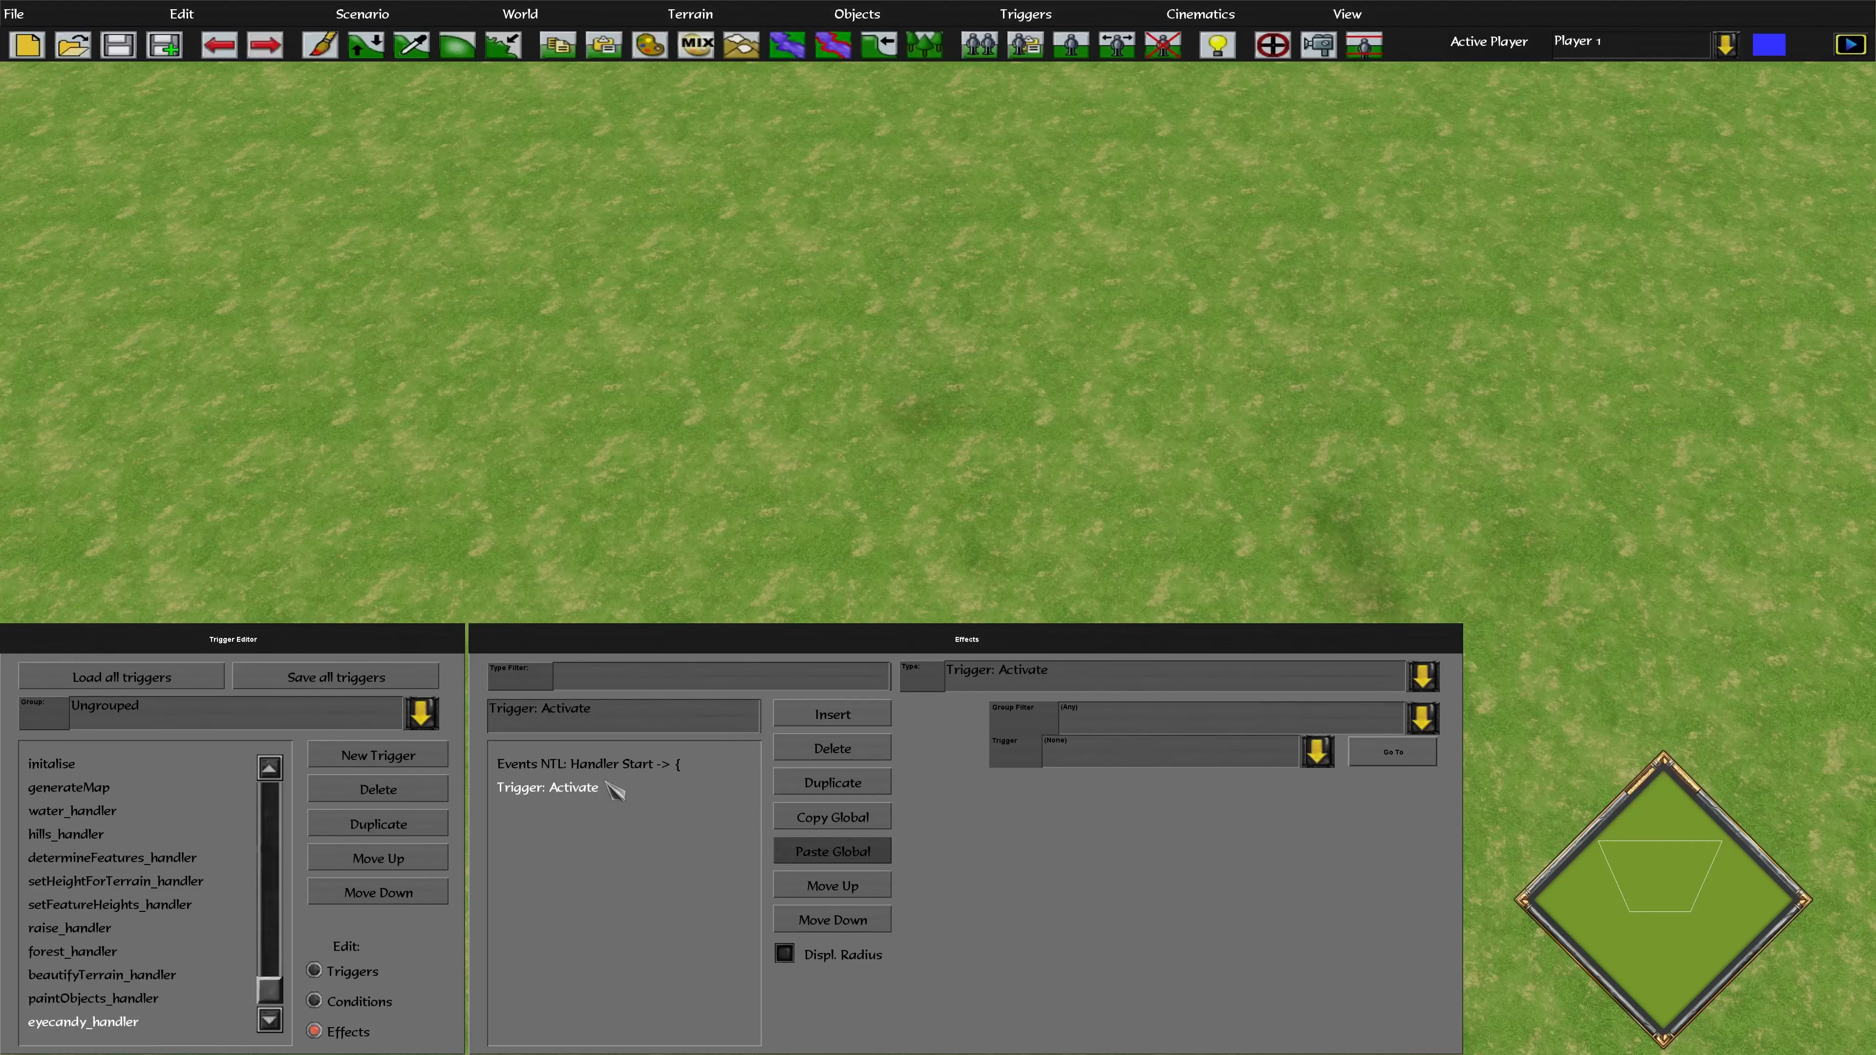
- Name the eyecandy handler's parameters as not used and change its second effect to Scope: Start
click(656, 764)
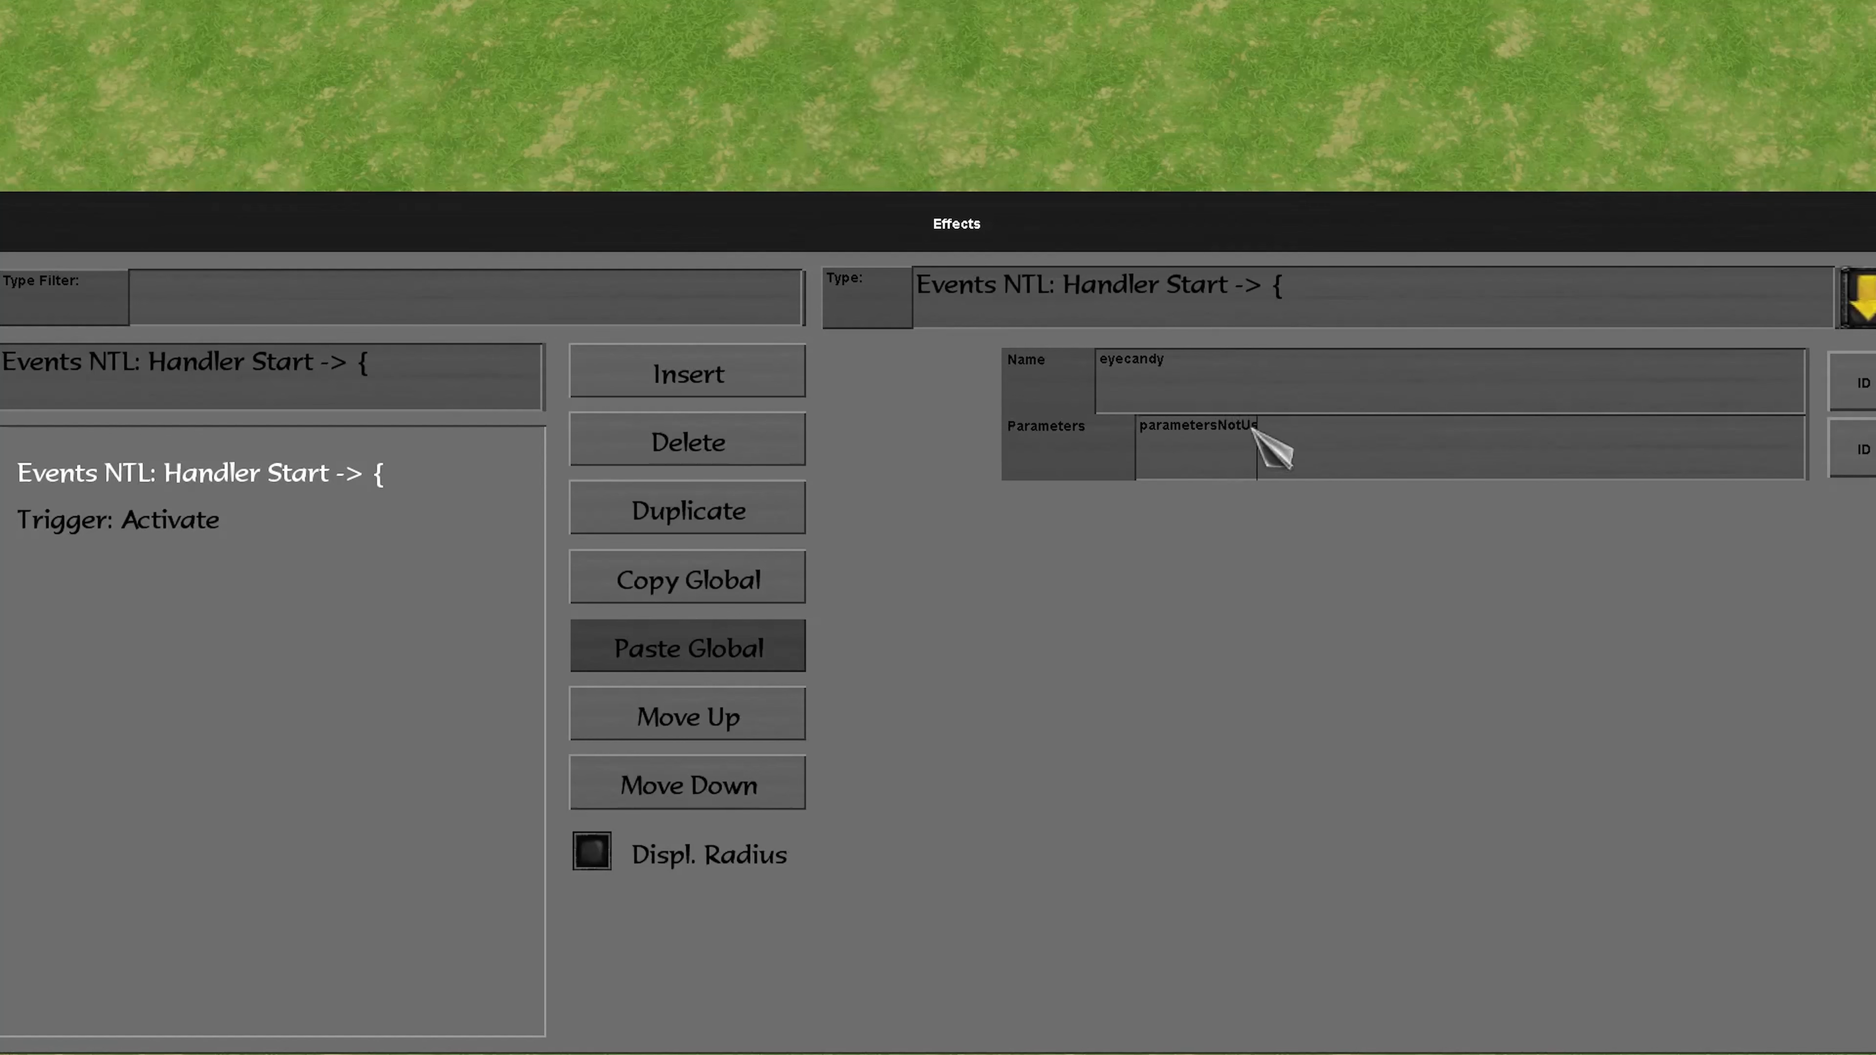
click(166, 530)
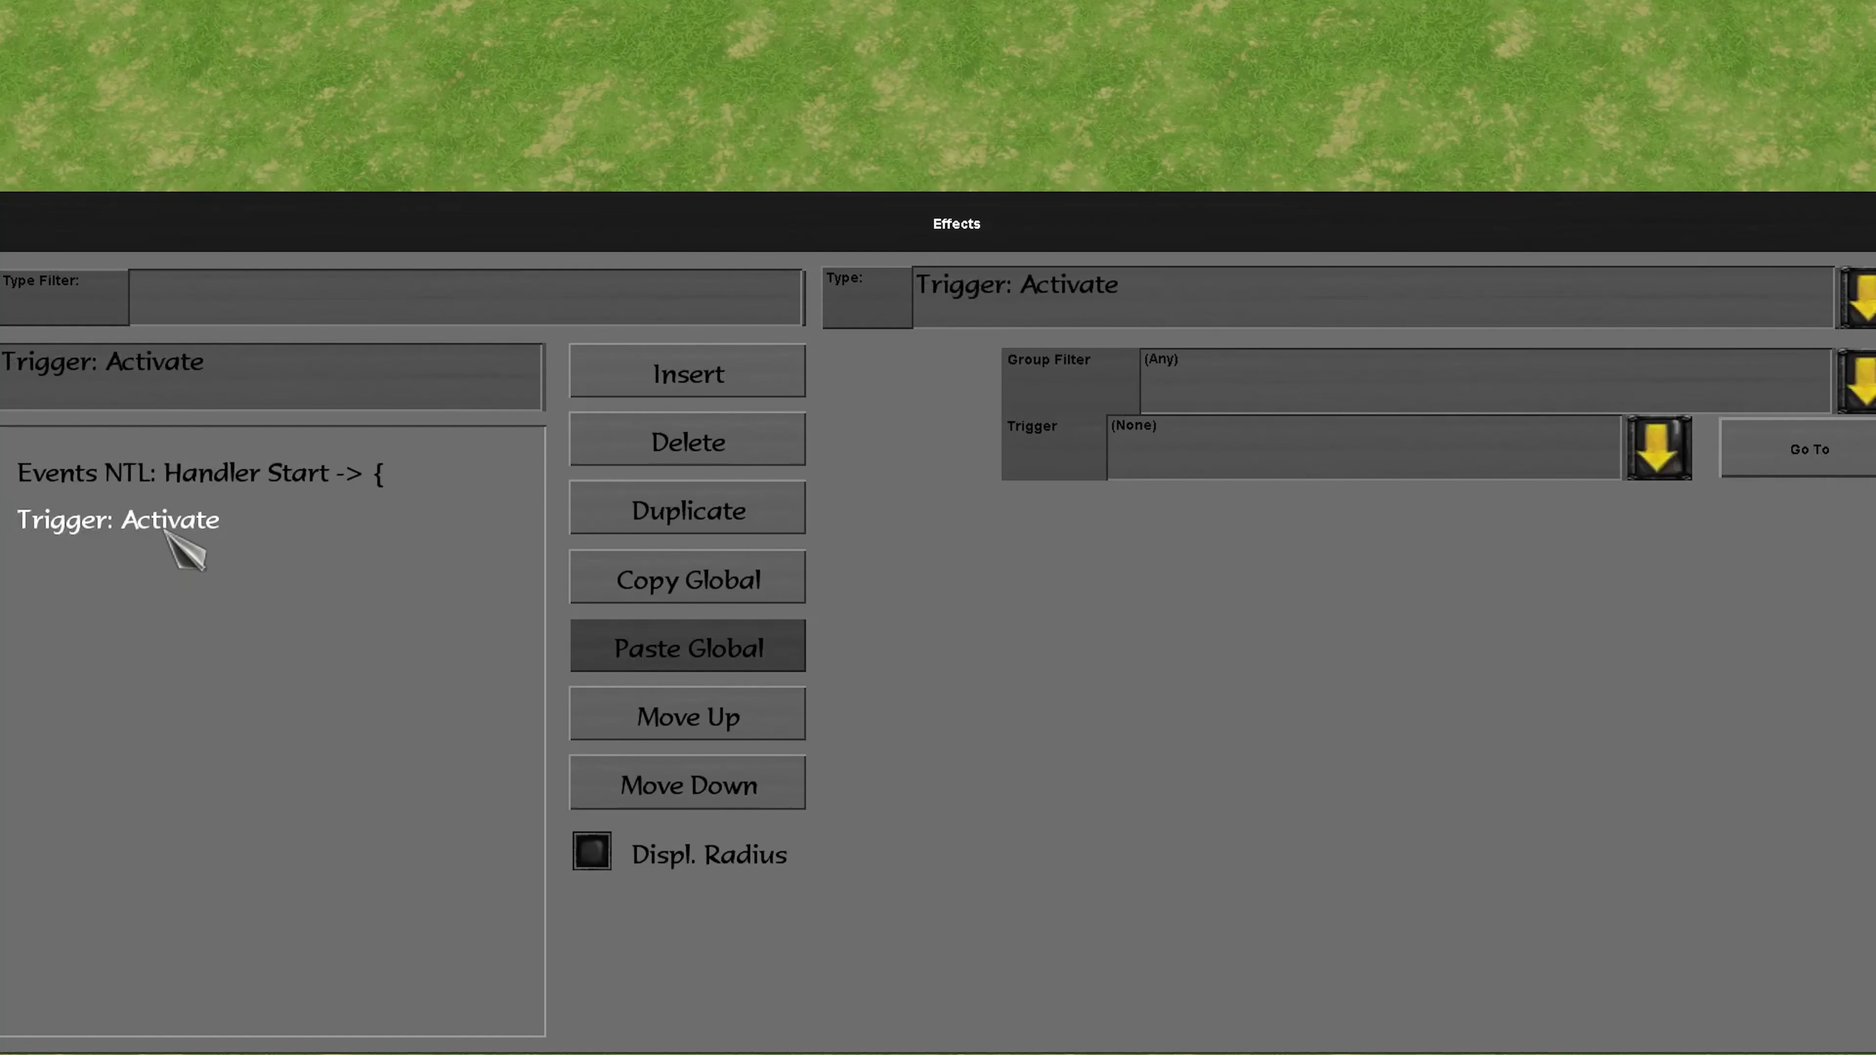
click(319, 306)
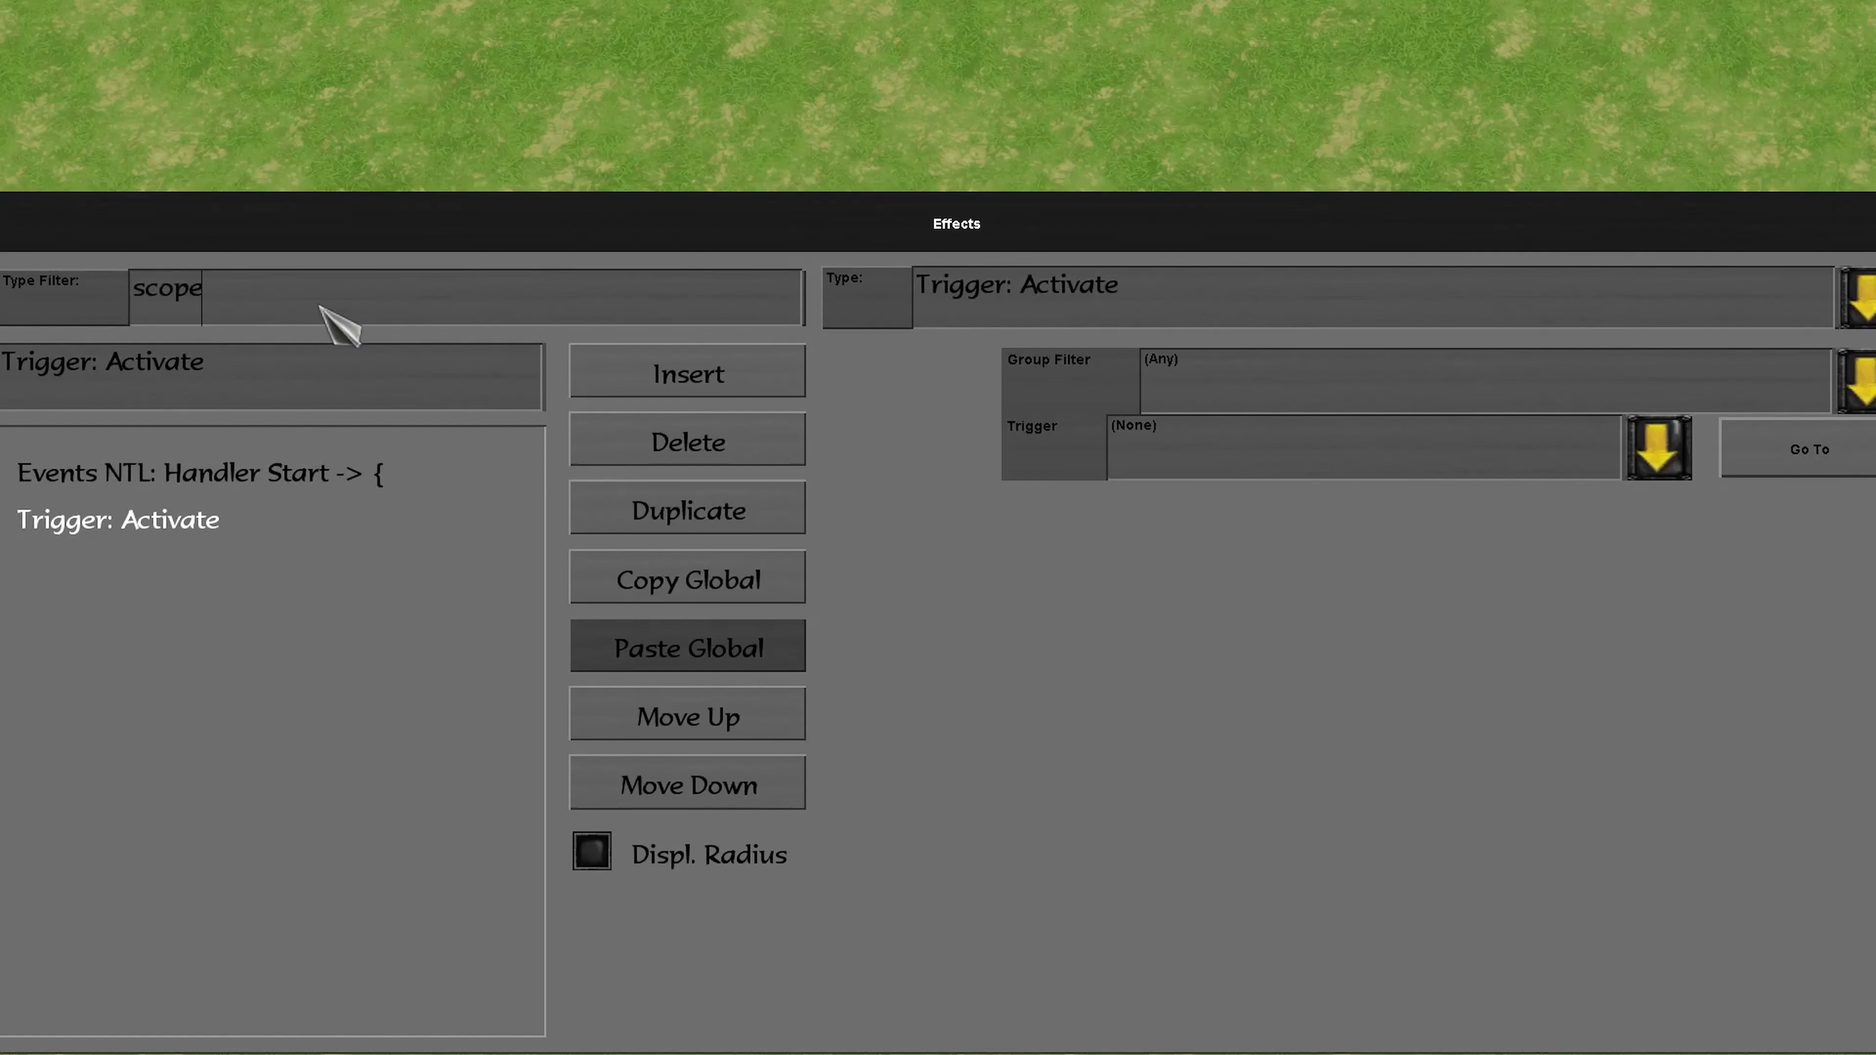
click(1126, 324)
click(1116, 503)
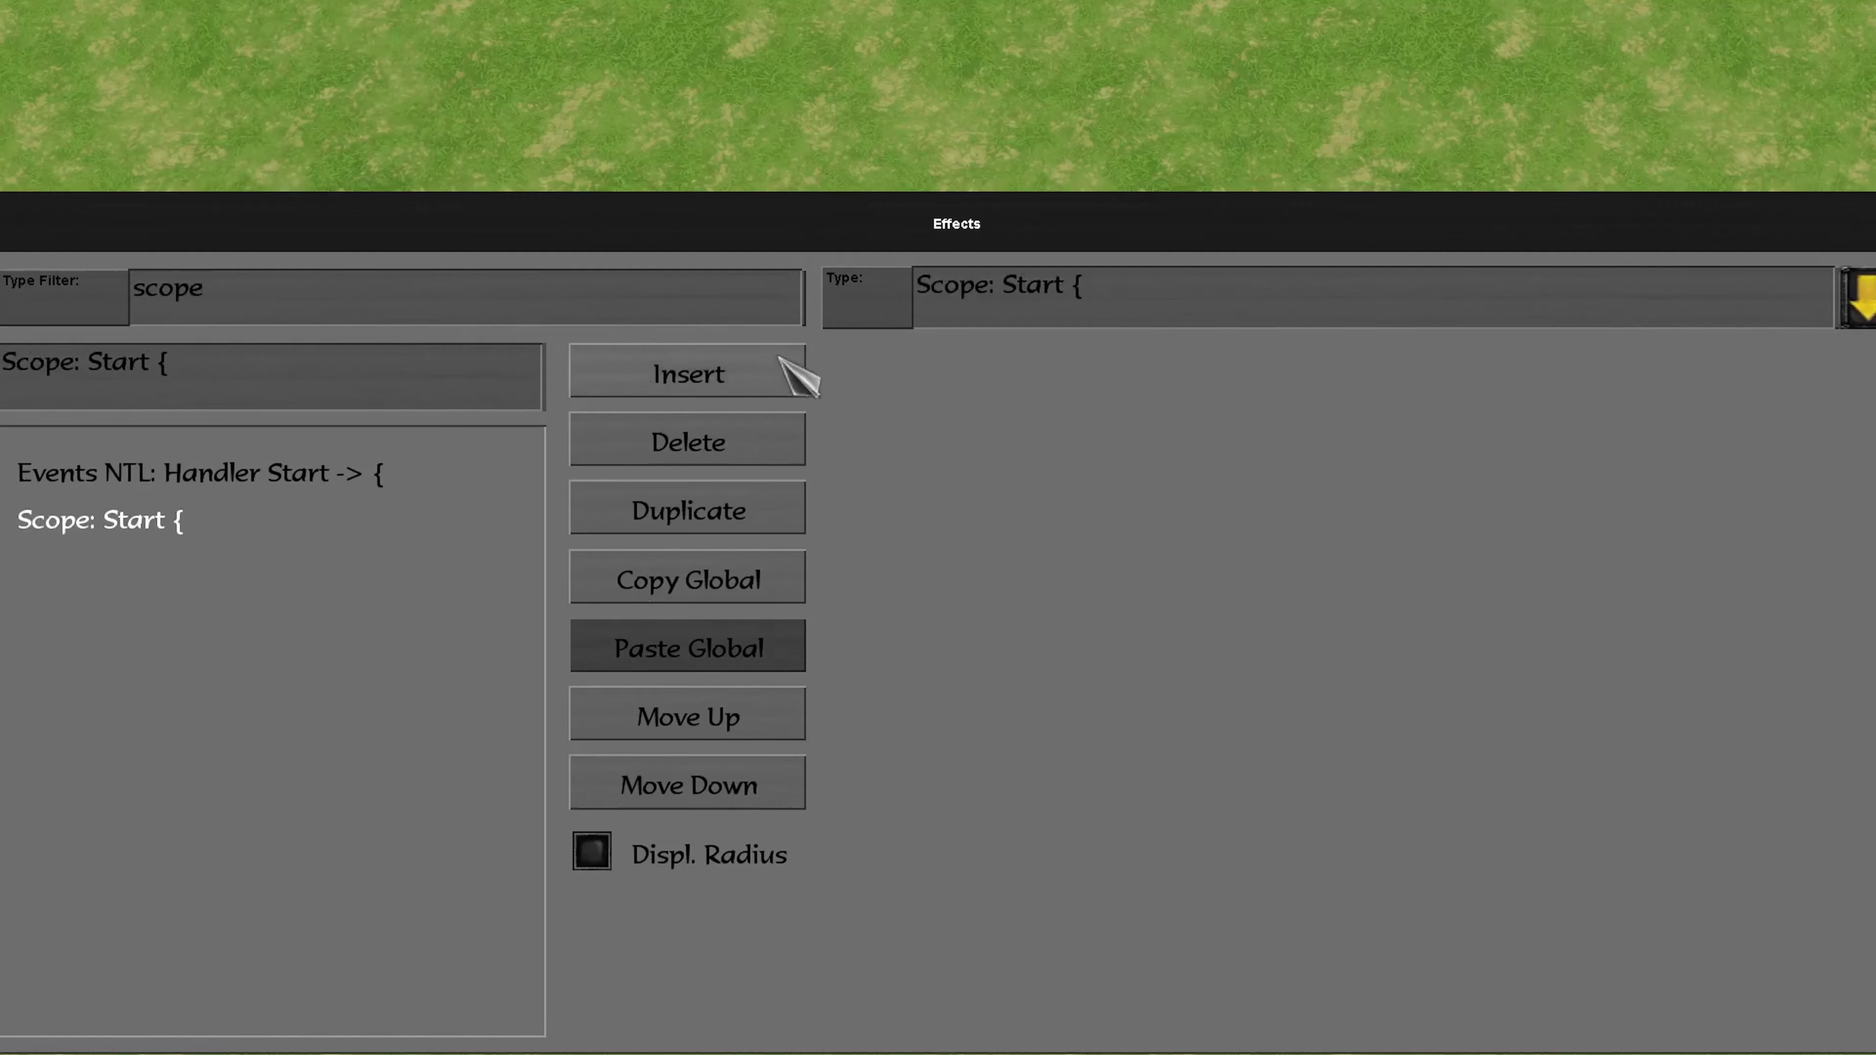
- Add a Parameters NTL: Create effect with the name parameters below Scope: Start
click(781, 362)
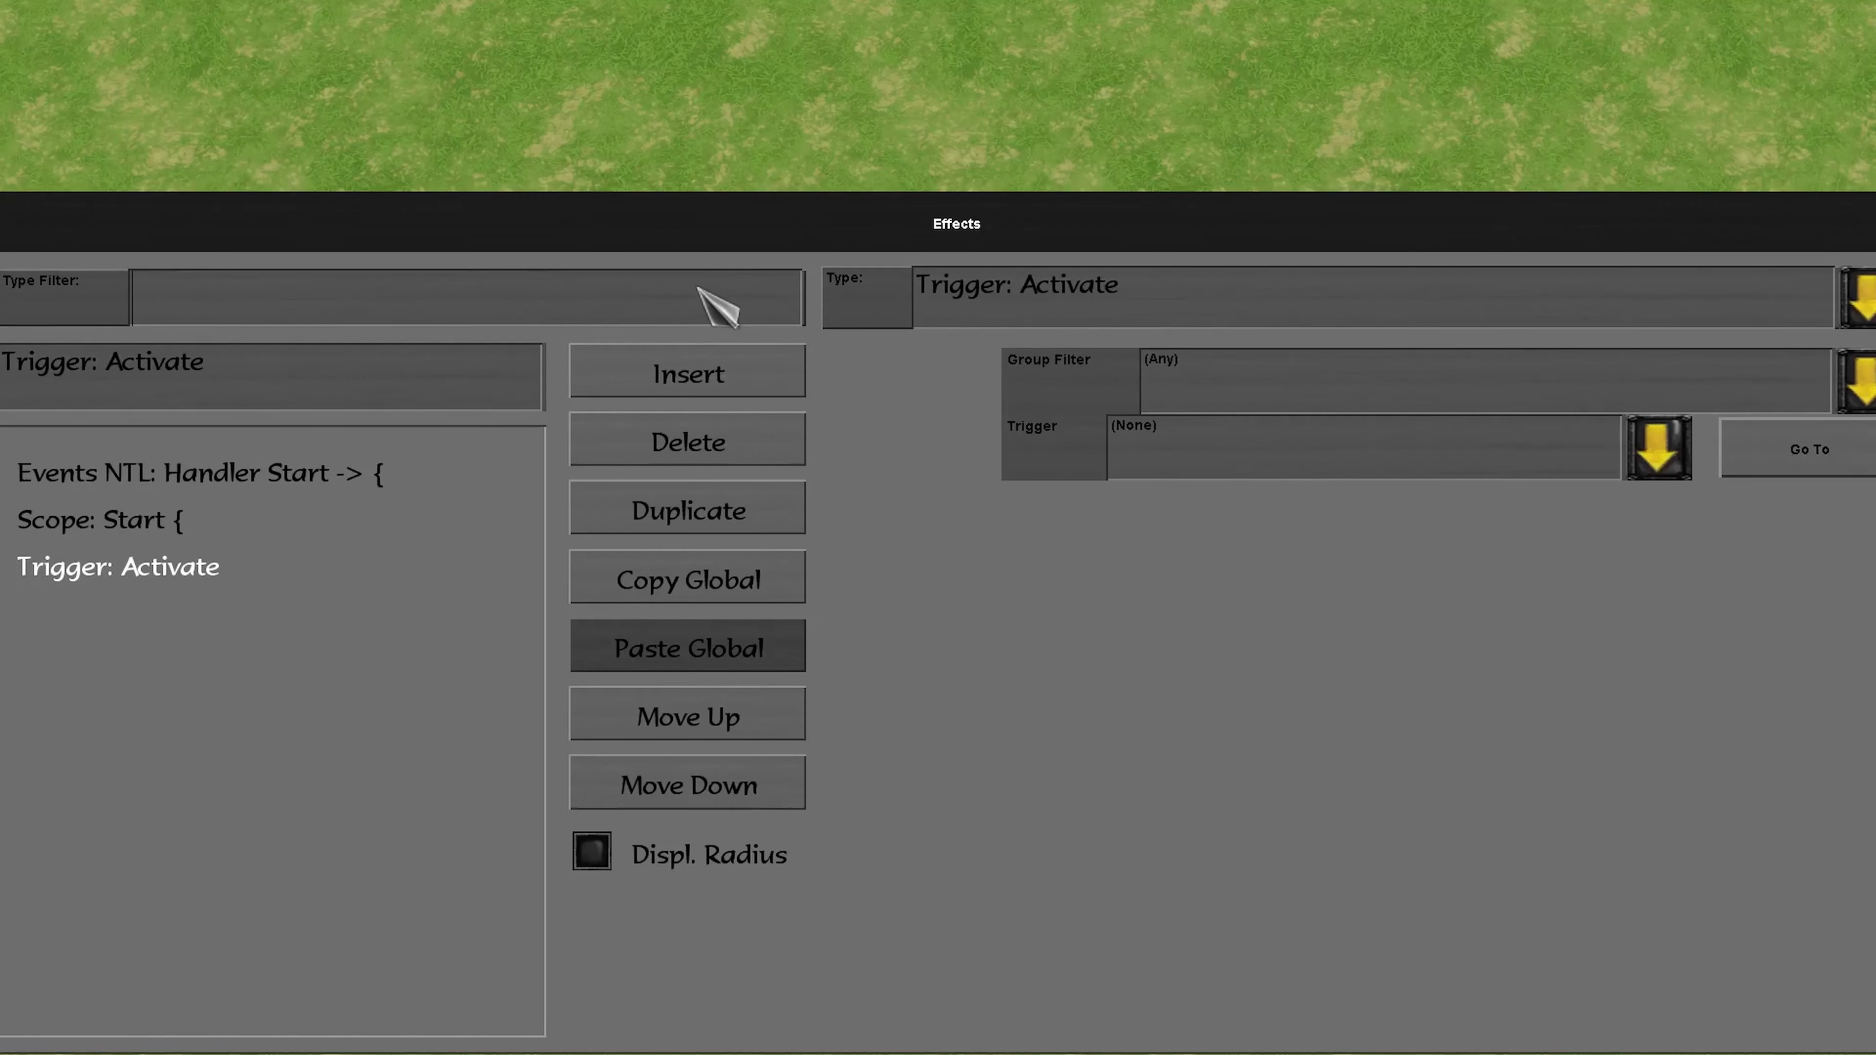
click(1092, 315)
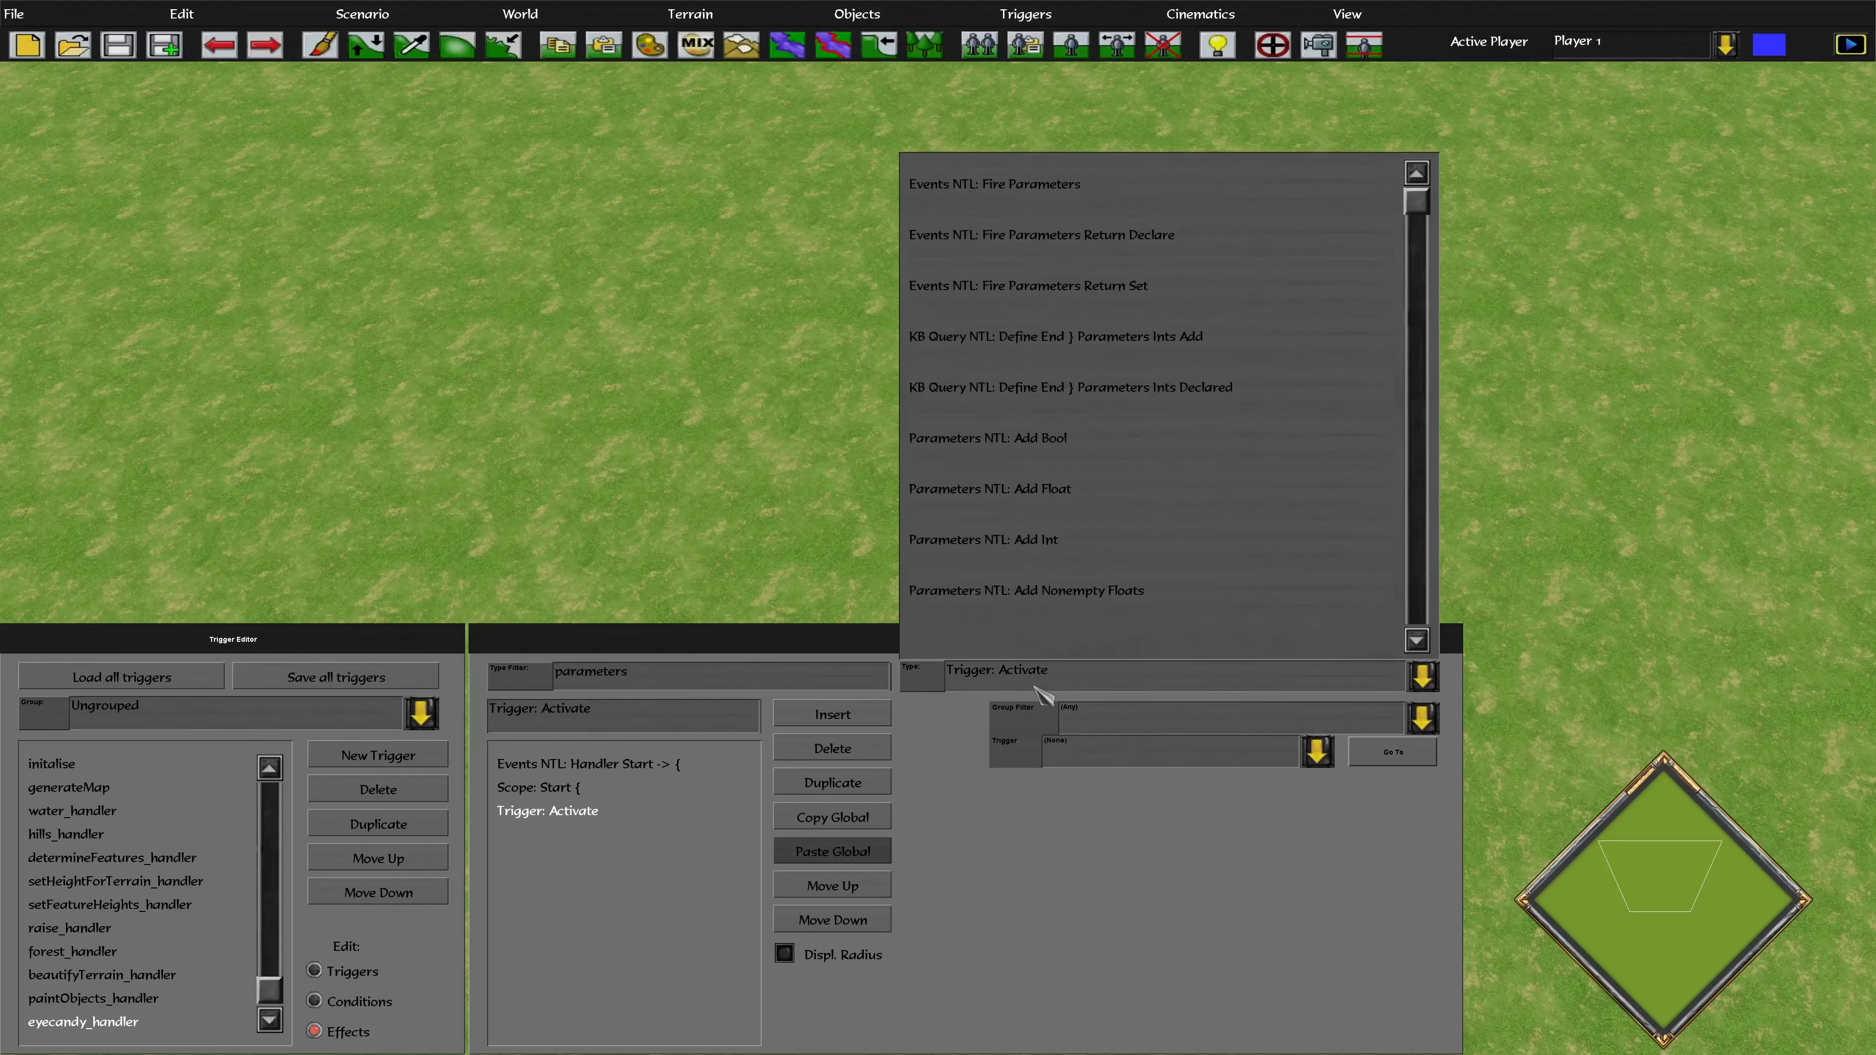
scroll(1152, 402, down, 5)
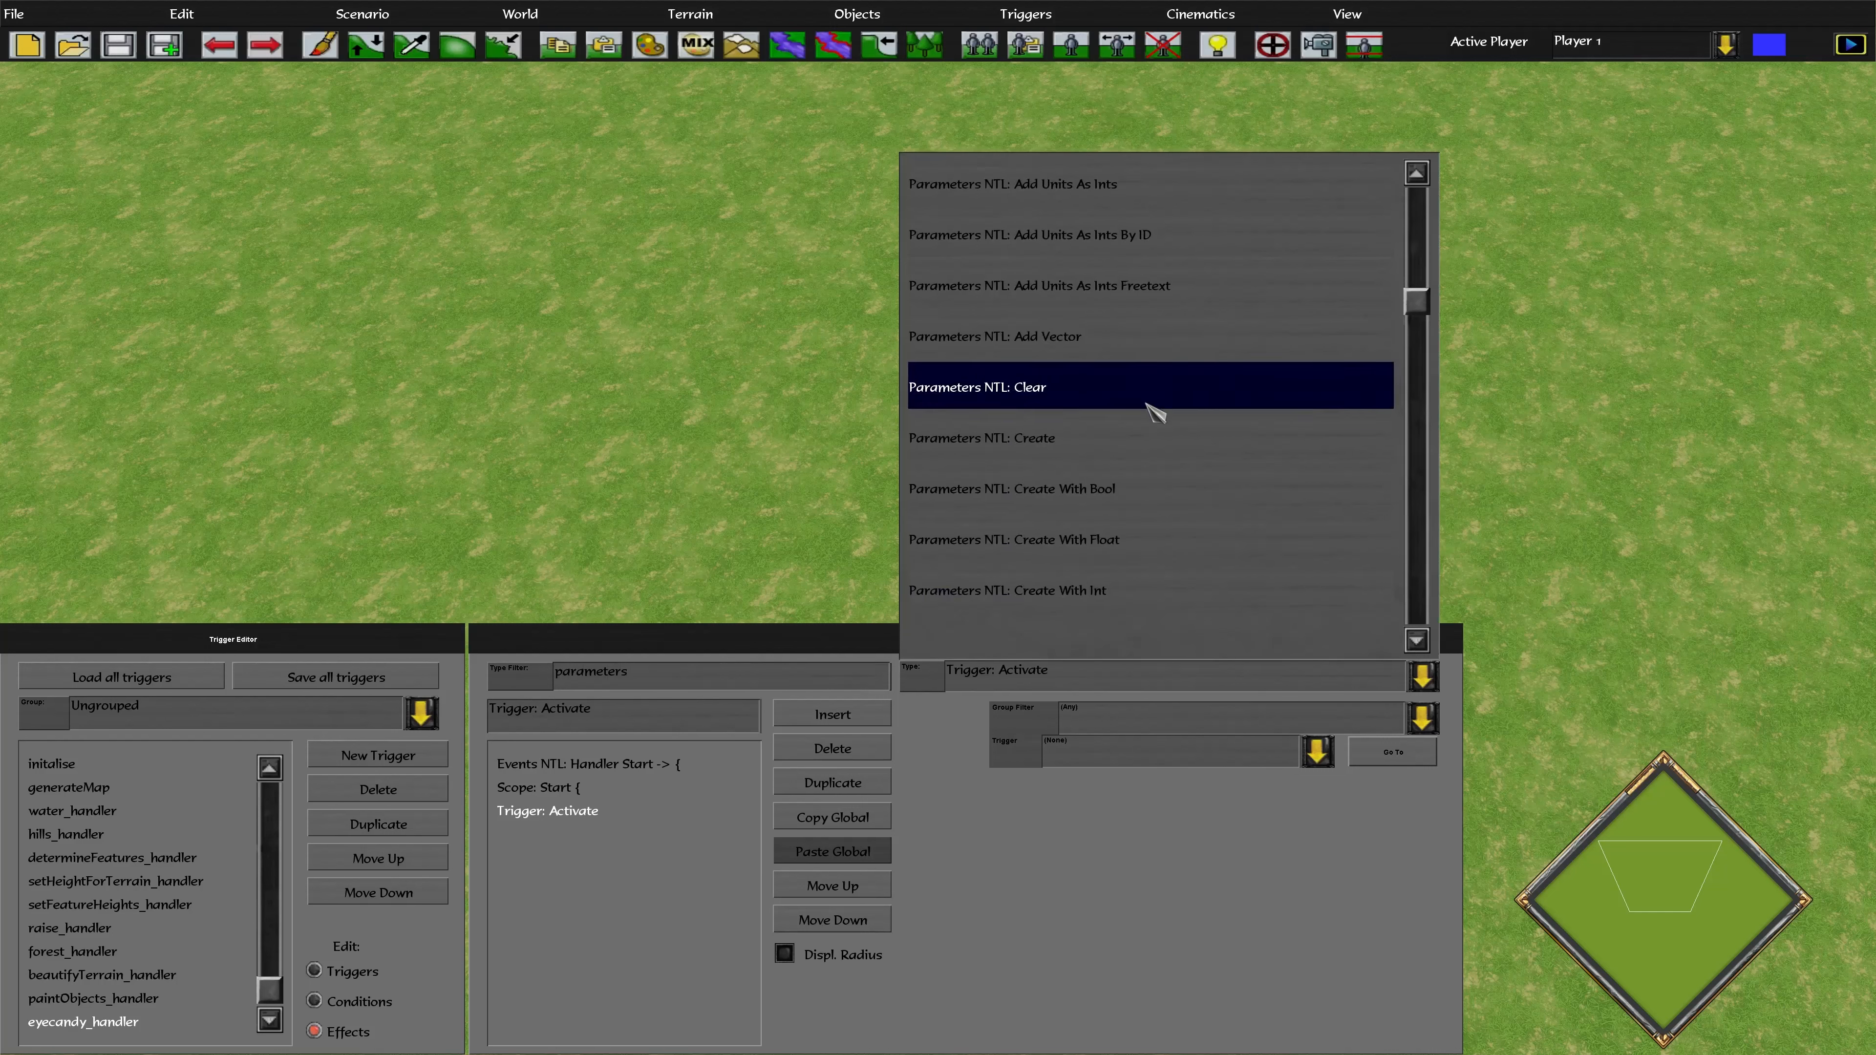
click(1130, 436)
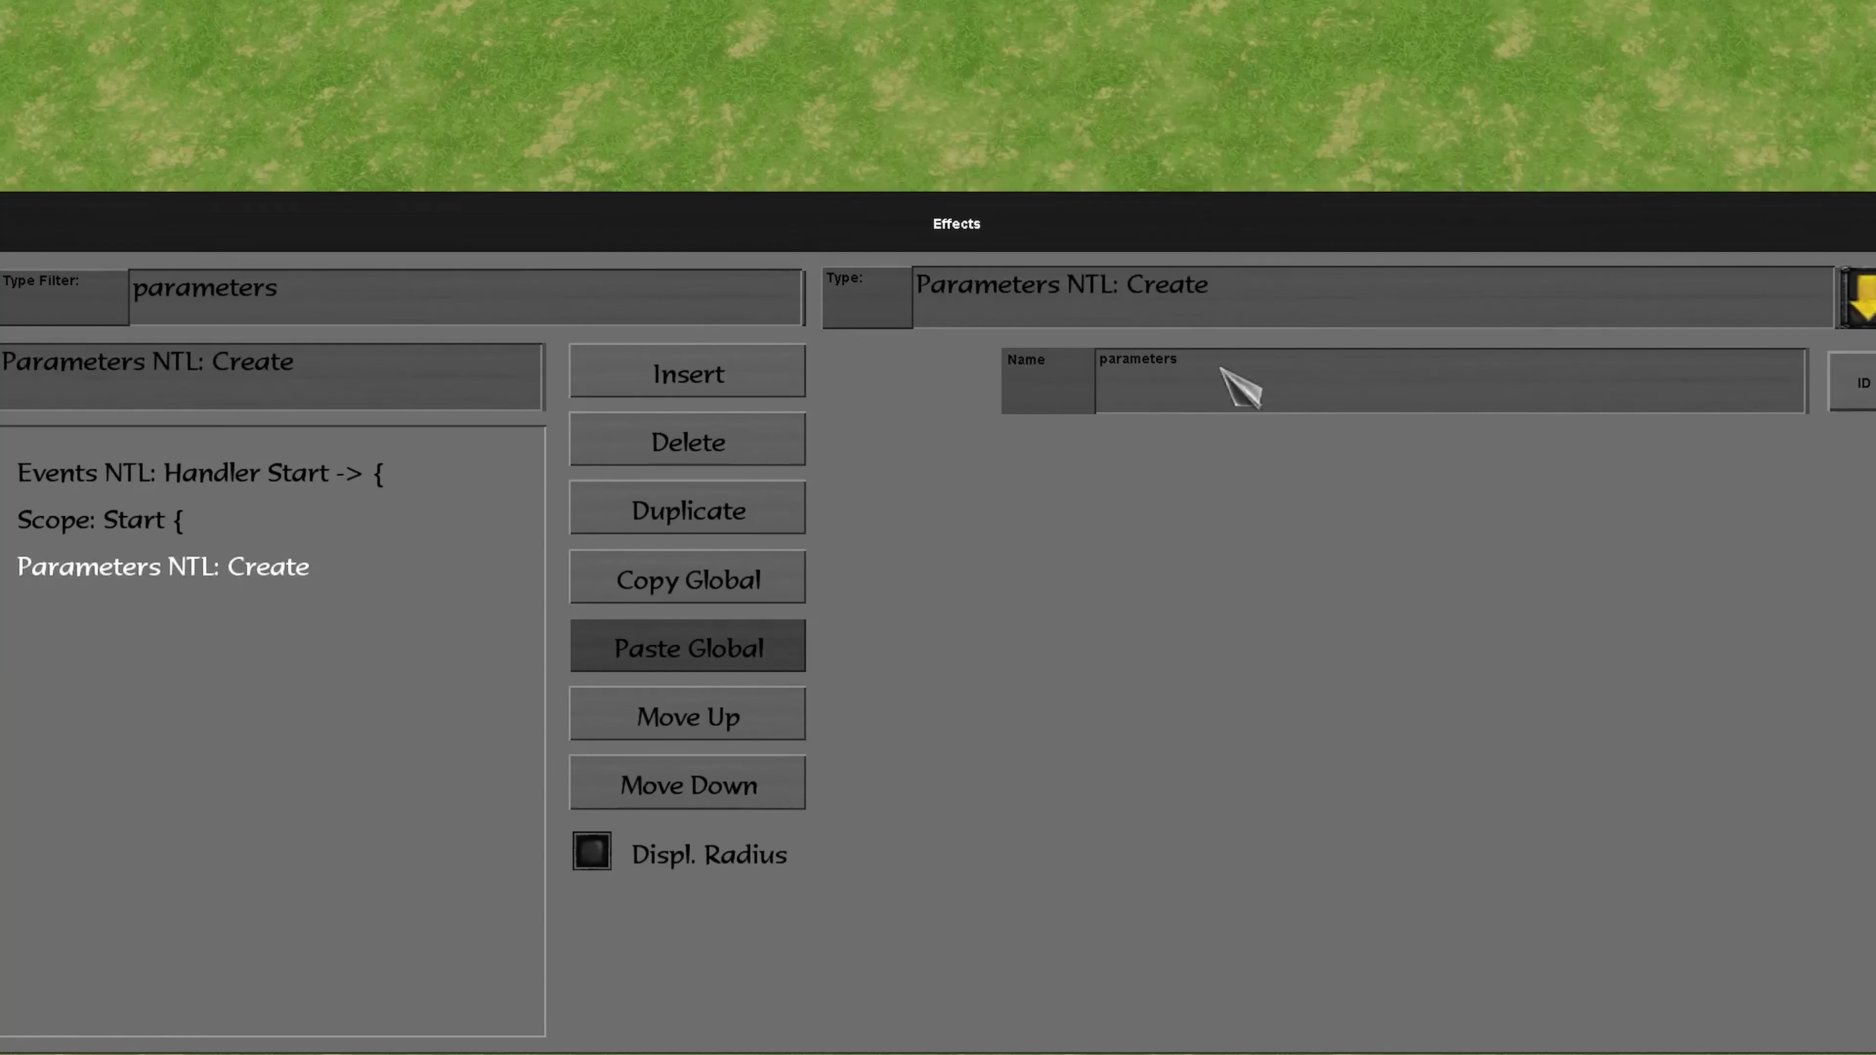
click(634, 378)
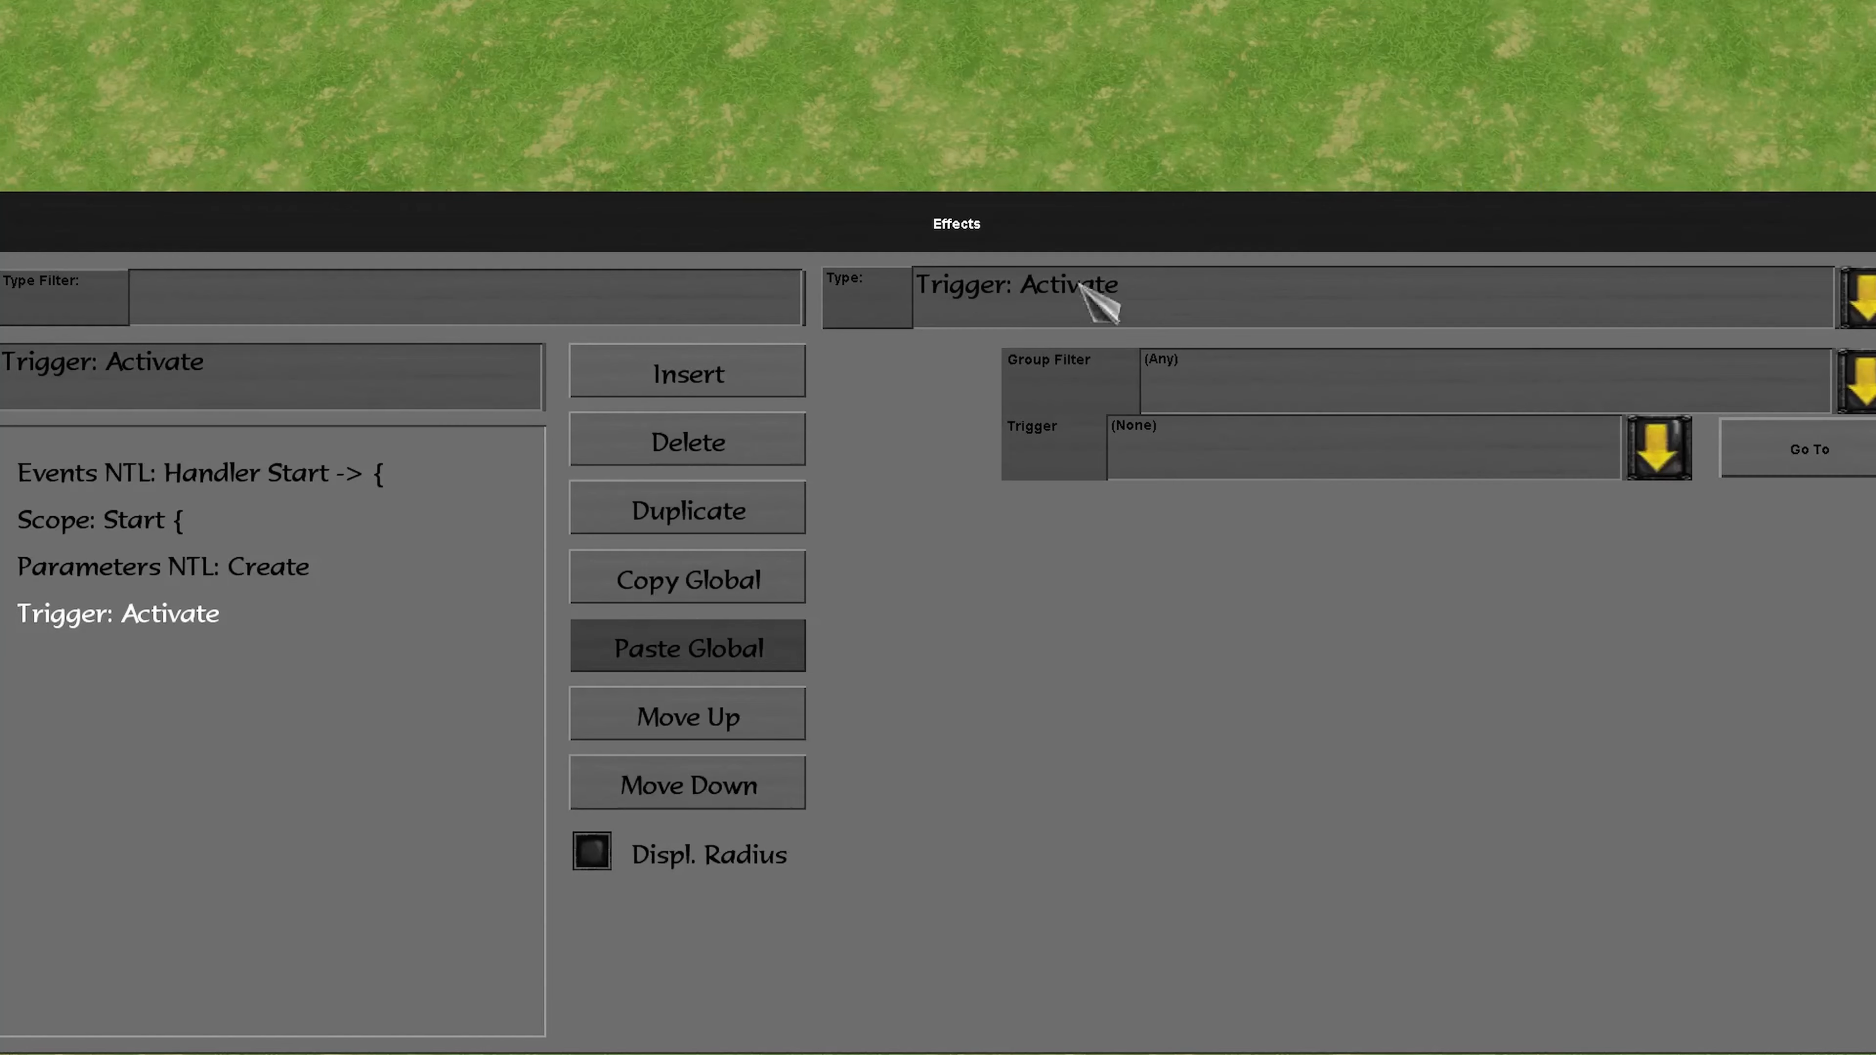
click(687, 443)
- Change the Parameters NTL: Create effect to Parameters NTL: Create With String with the value "Columns"
click(1169, 290)
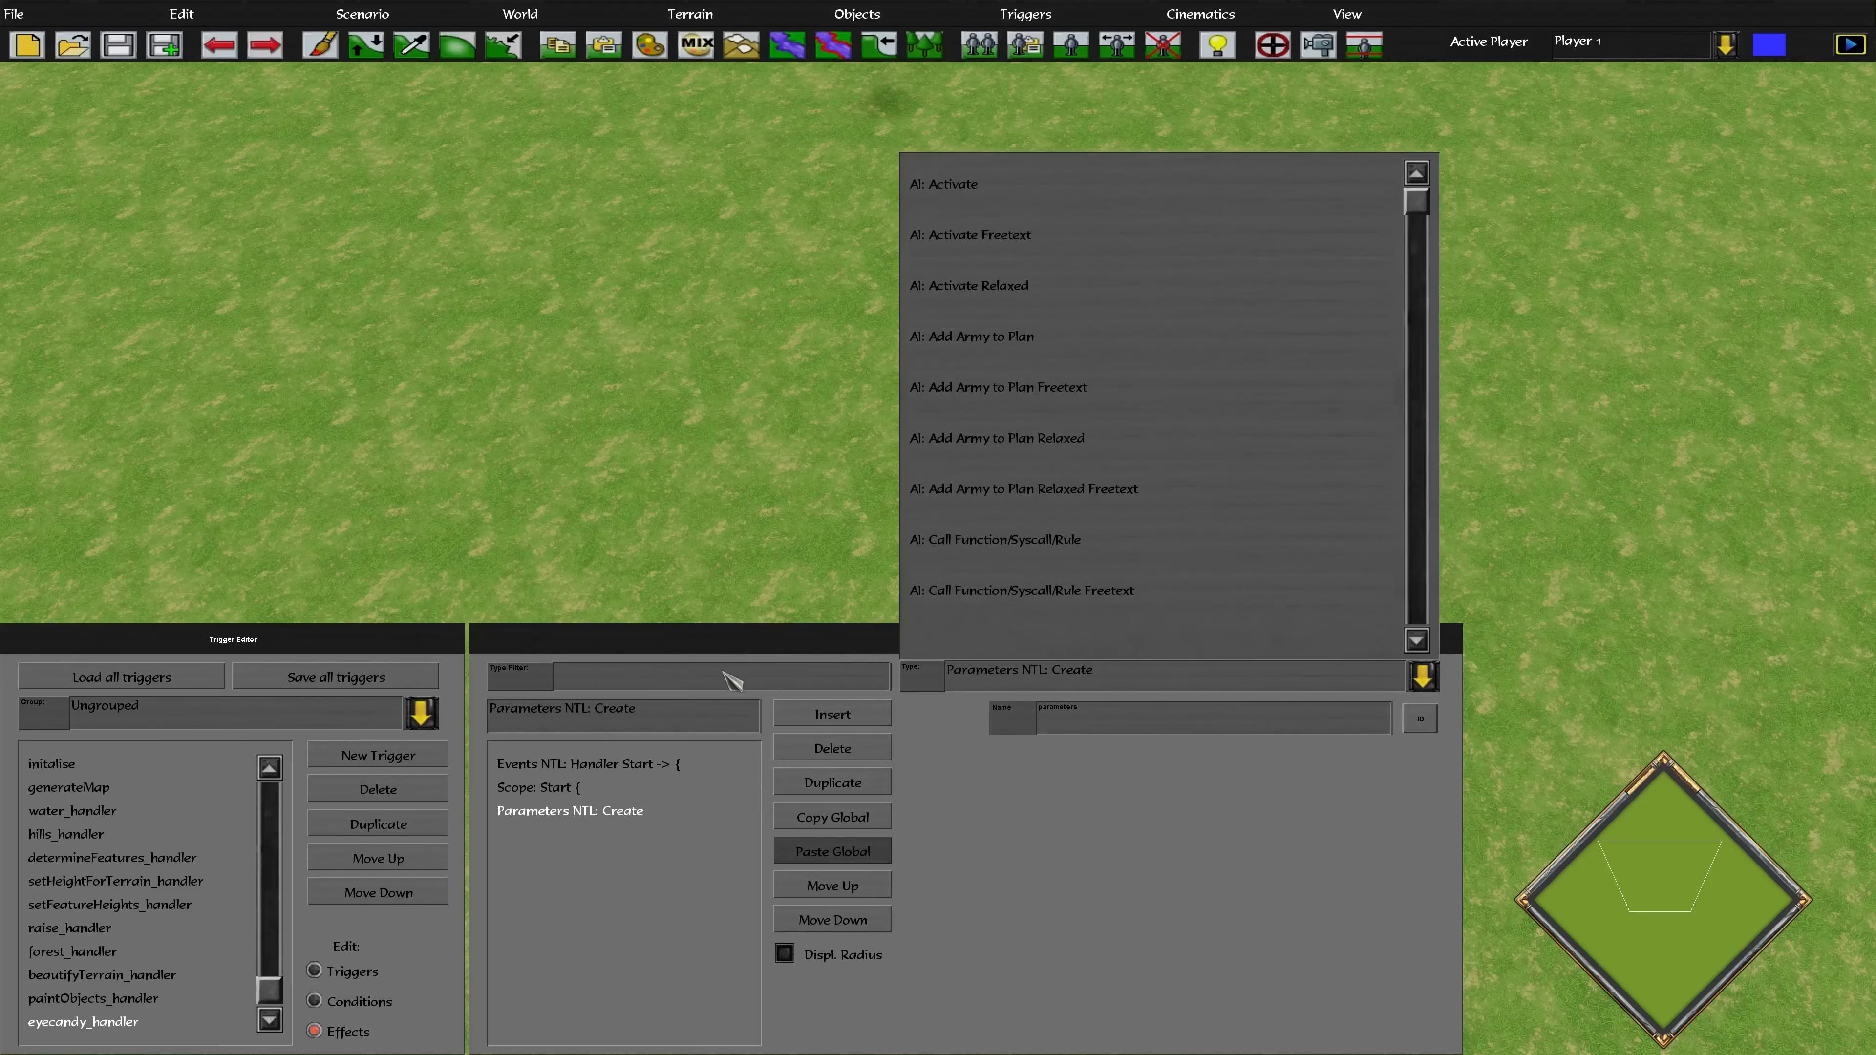
click(731, 679)
text(parameters)
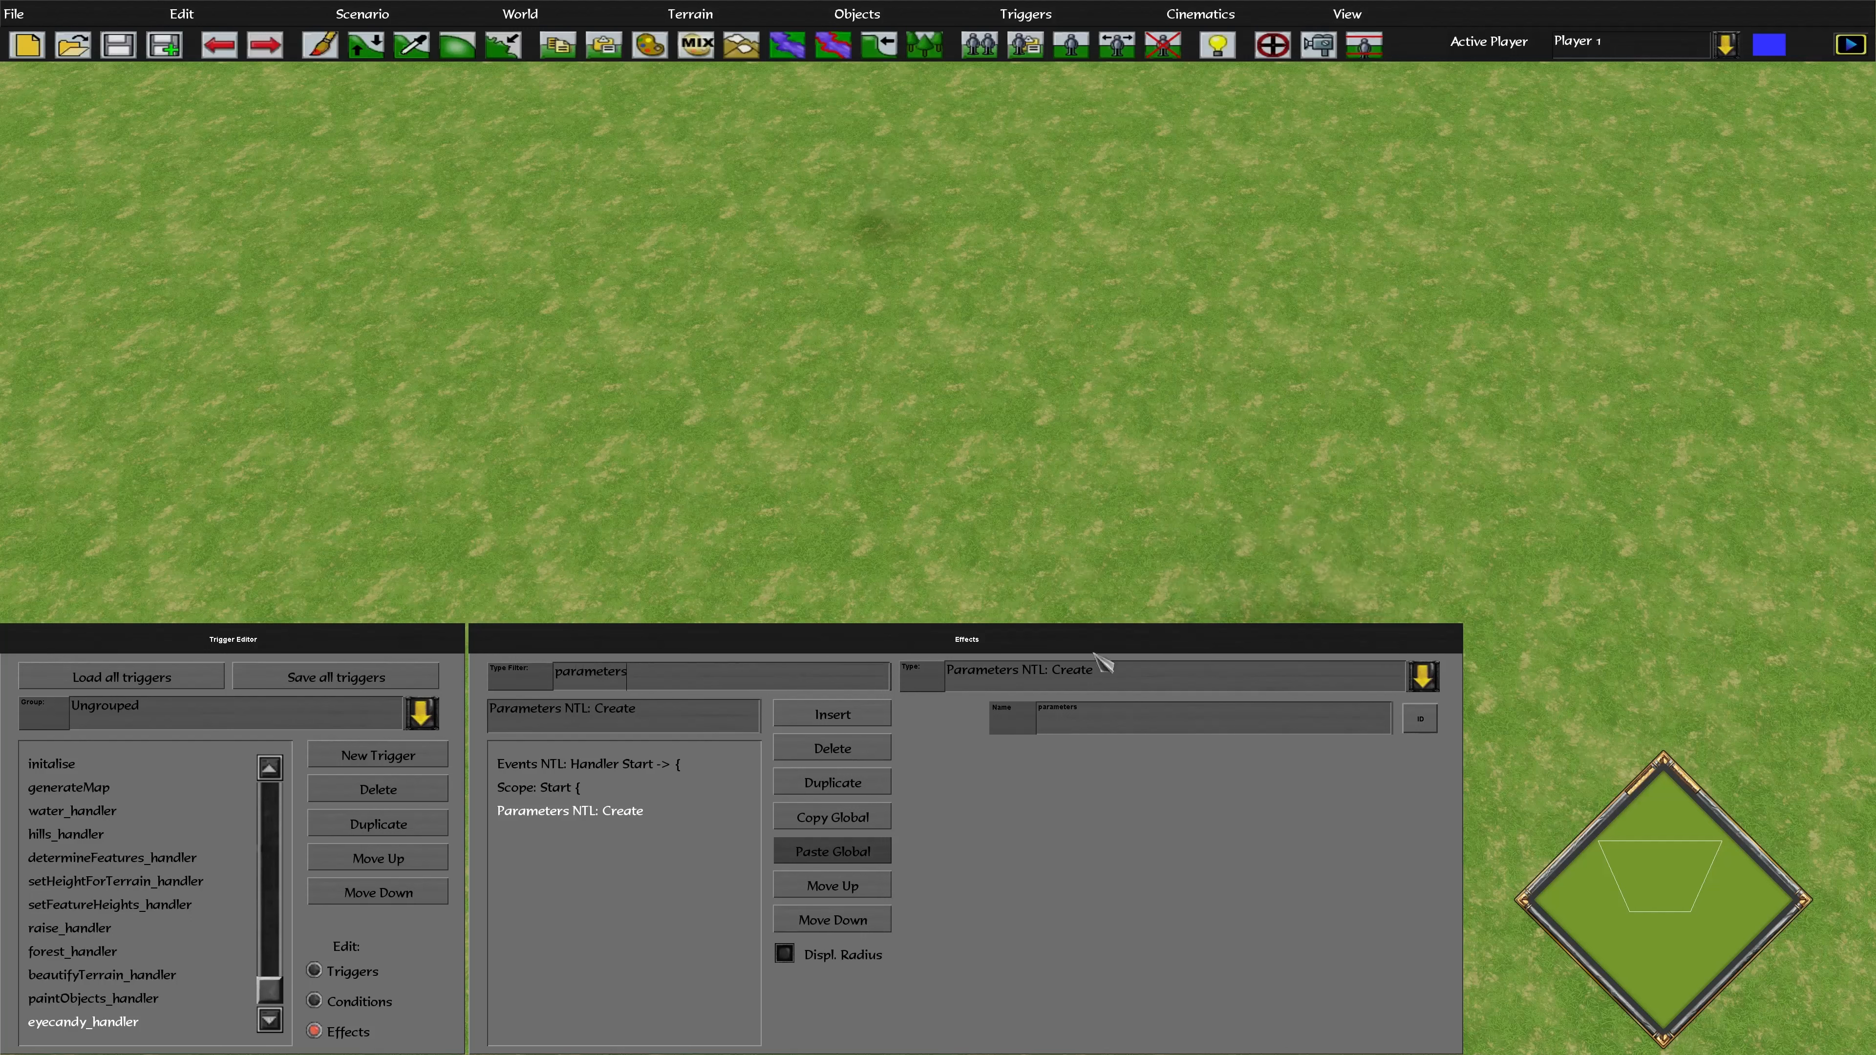
click(1227, 680)
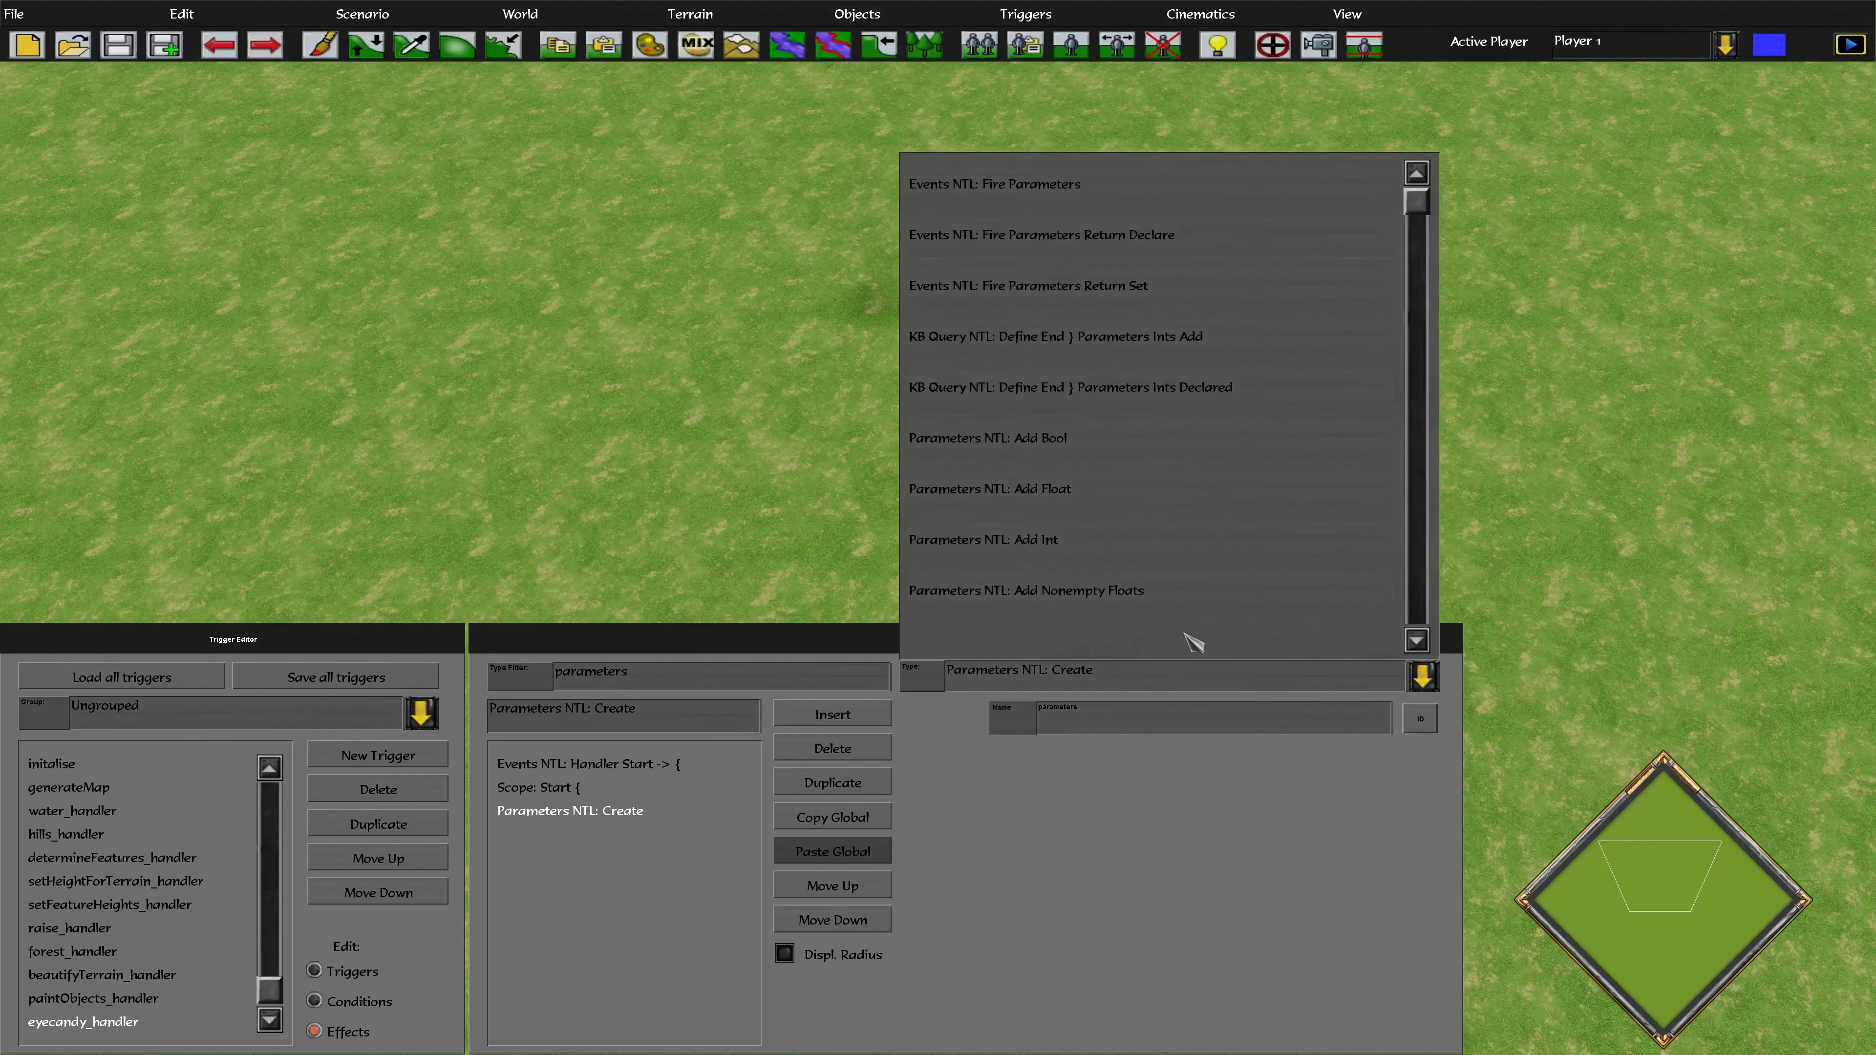
scroll(1185, 547, down, 1)
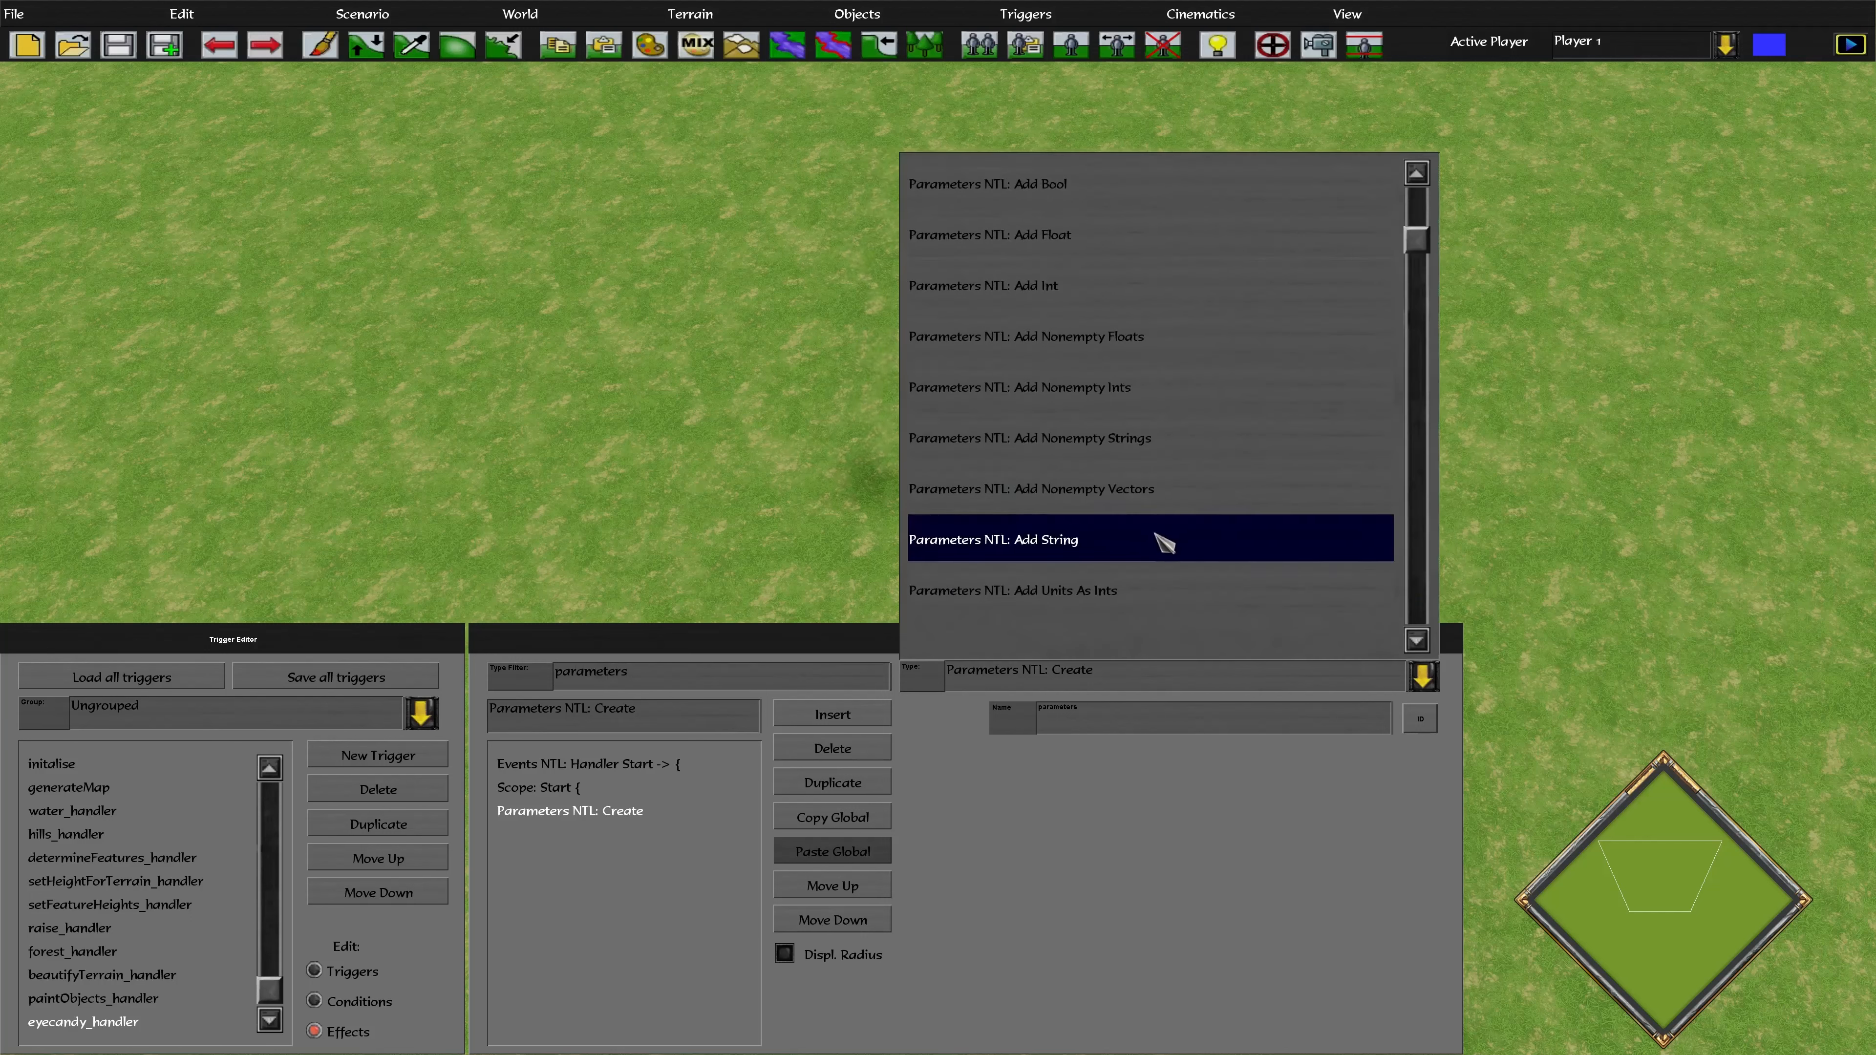
scroll(1182, 532, up, 5)
scroll(1182, 506, down, 12)
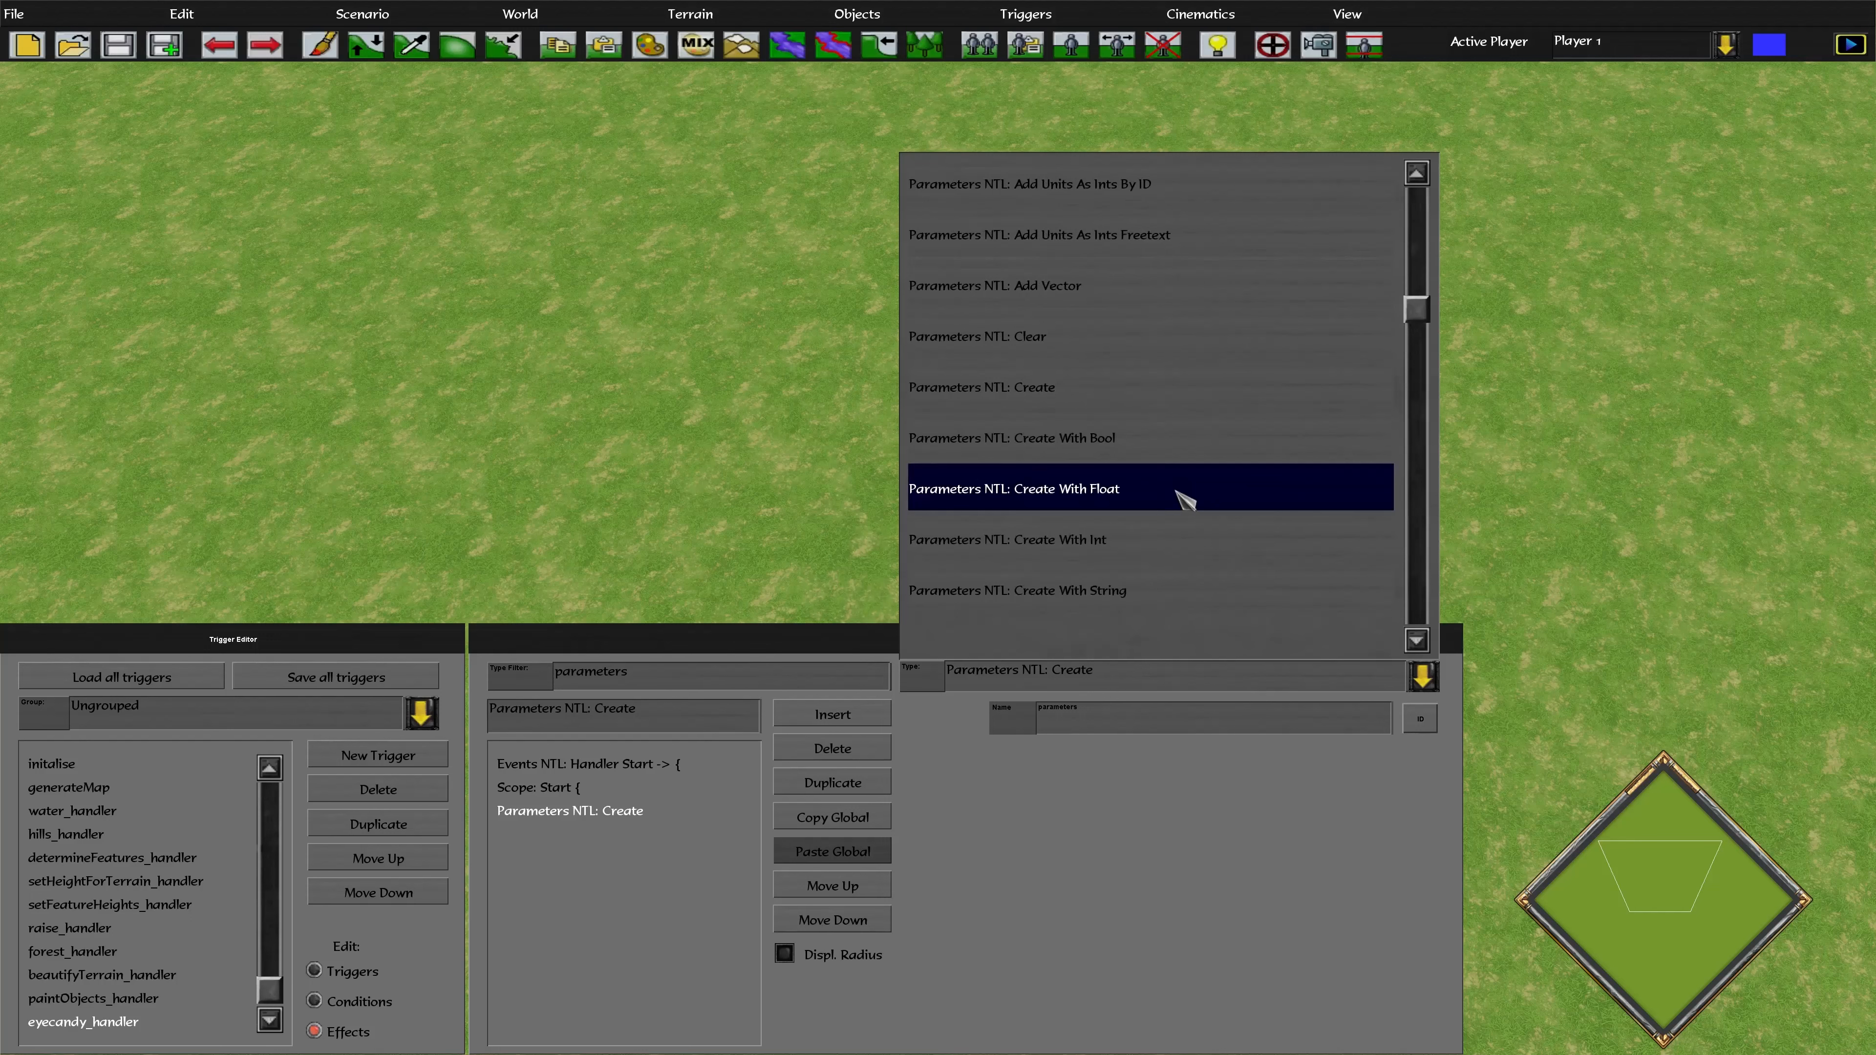
click(1179, 495)
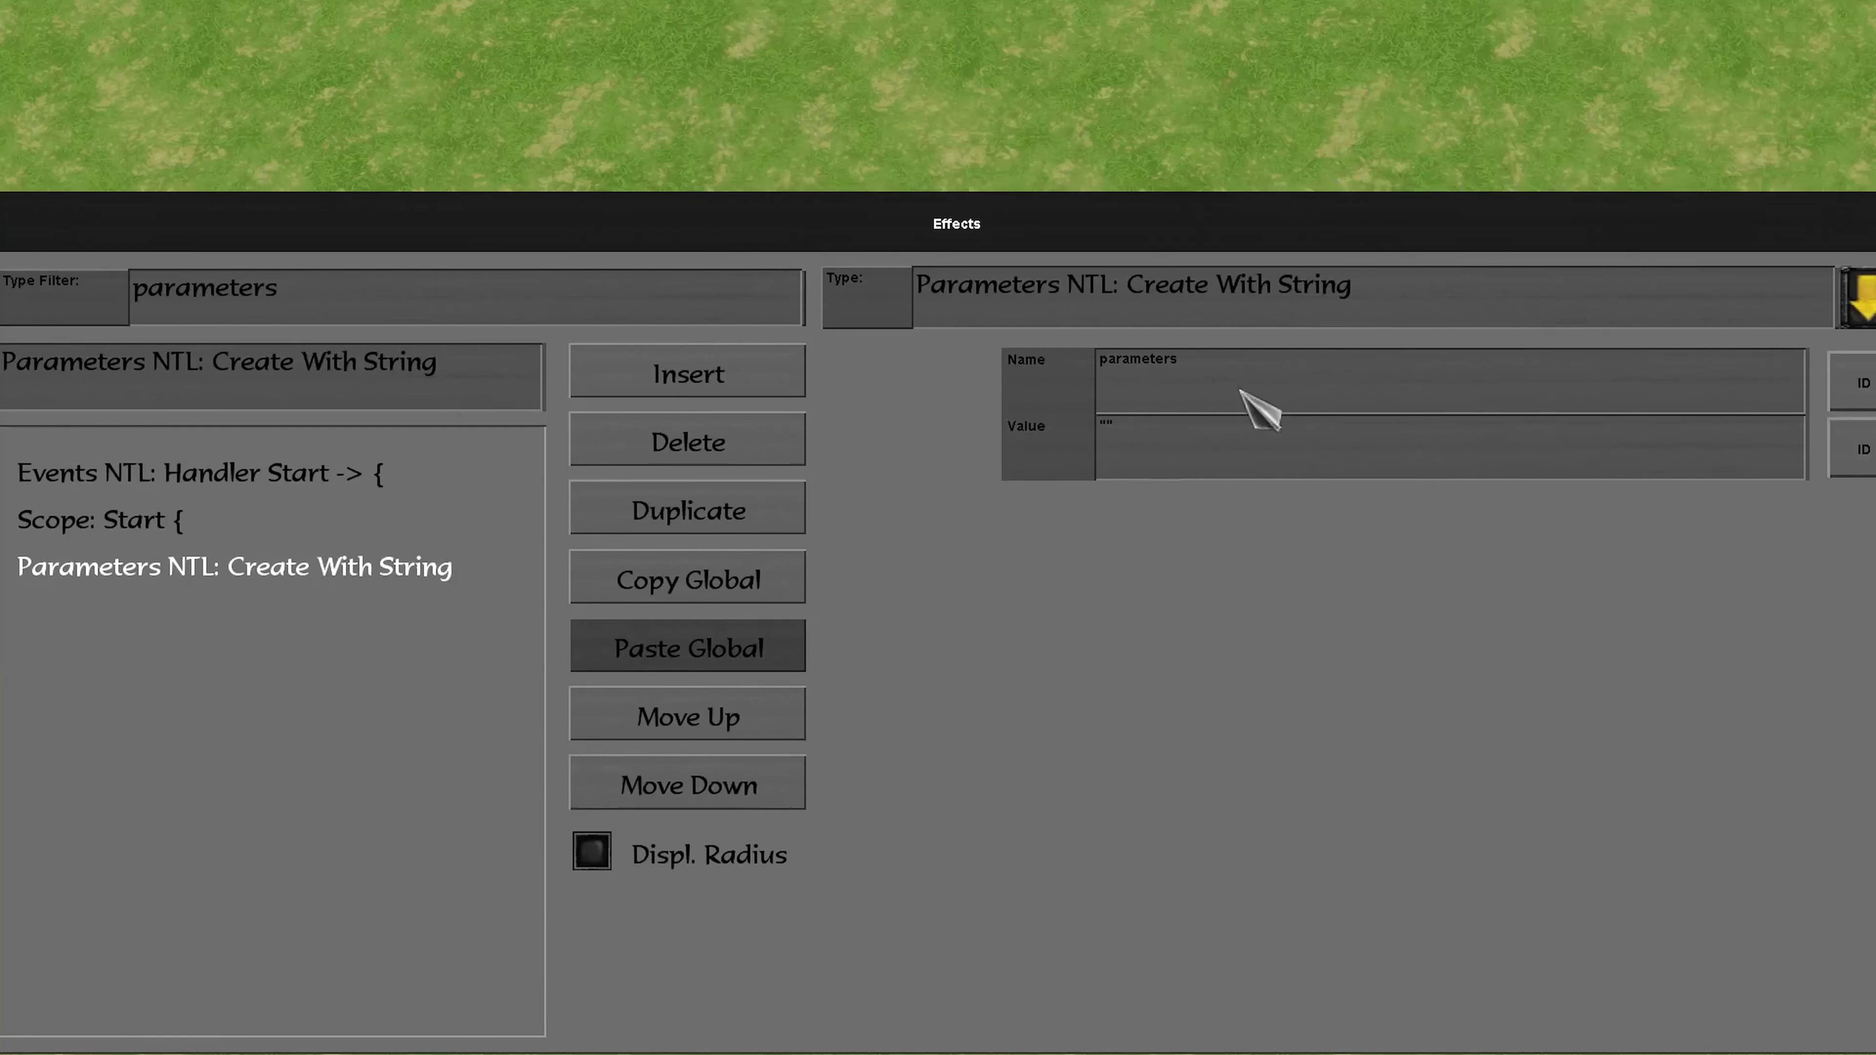
click(1113, 437)
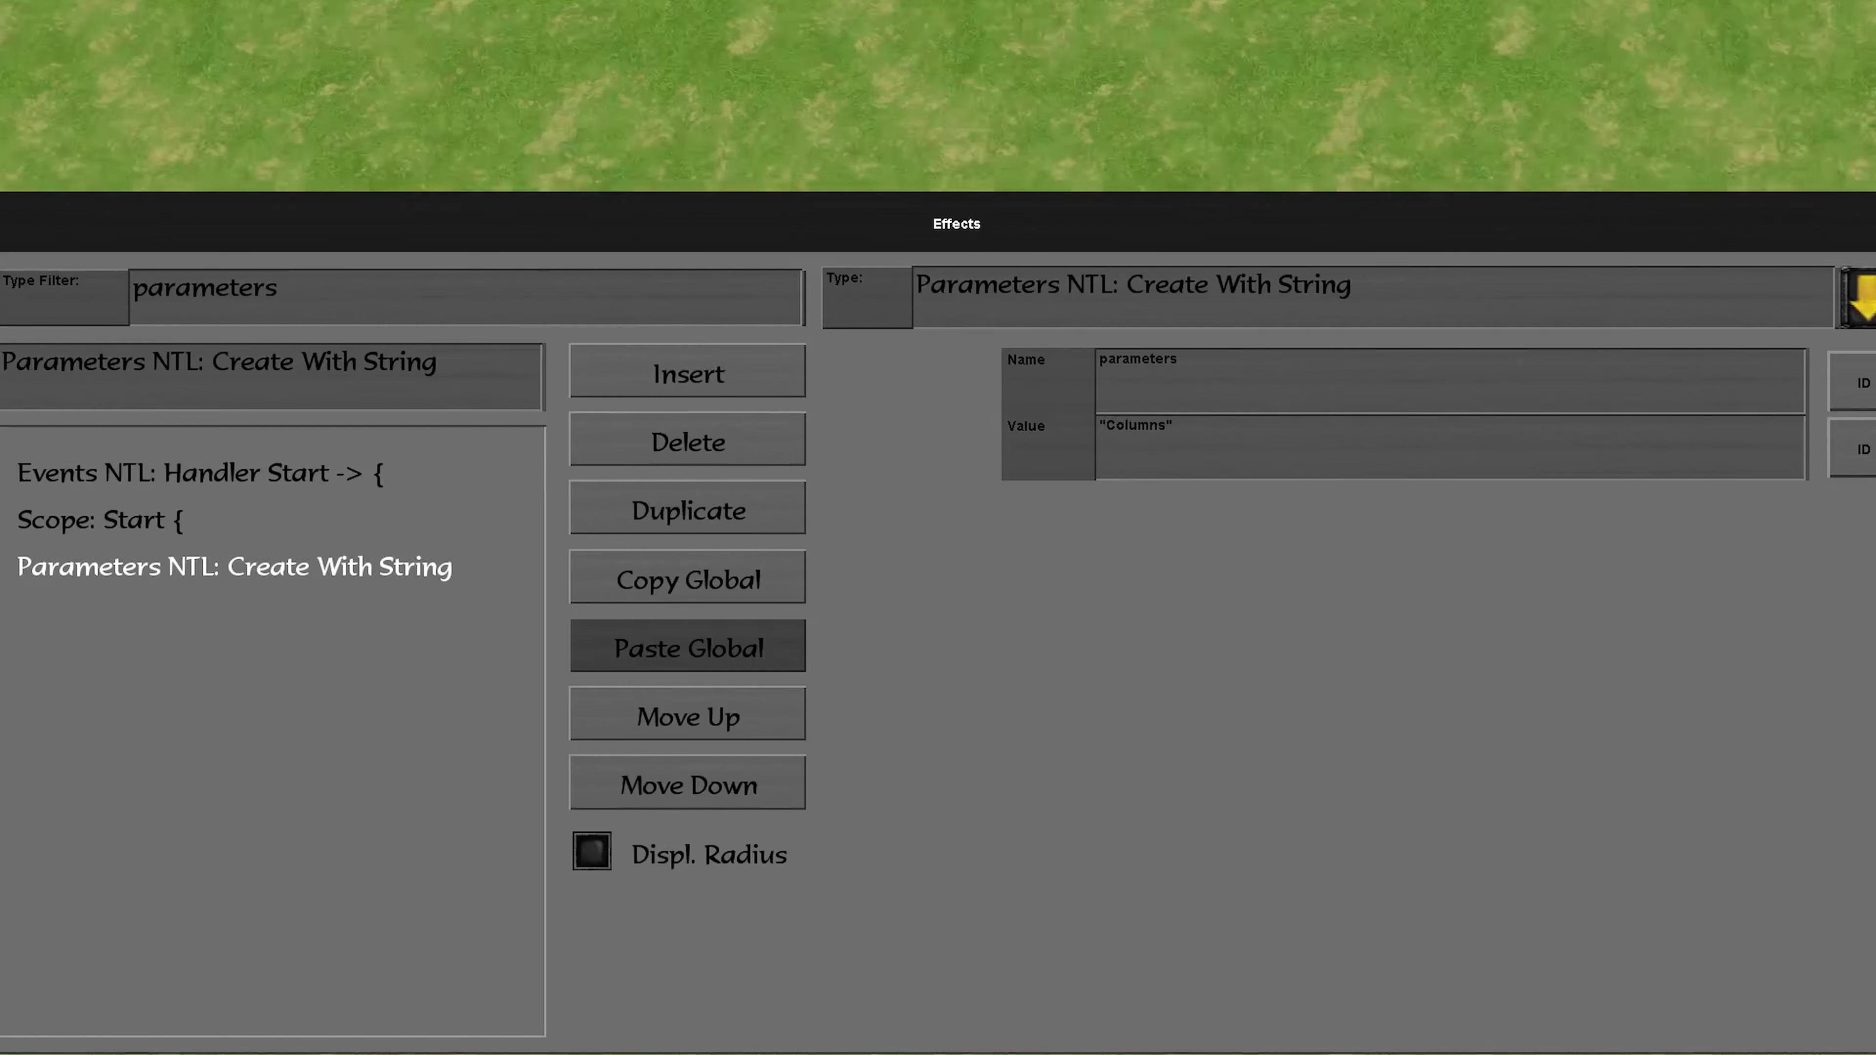
- Add a Parameters NTL: Add Float effect on parameters with the value 0.01 at the end of the effects list
click(756, 373)
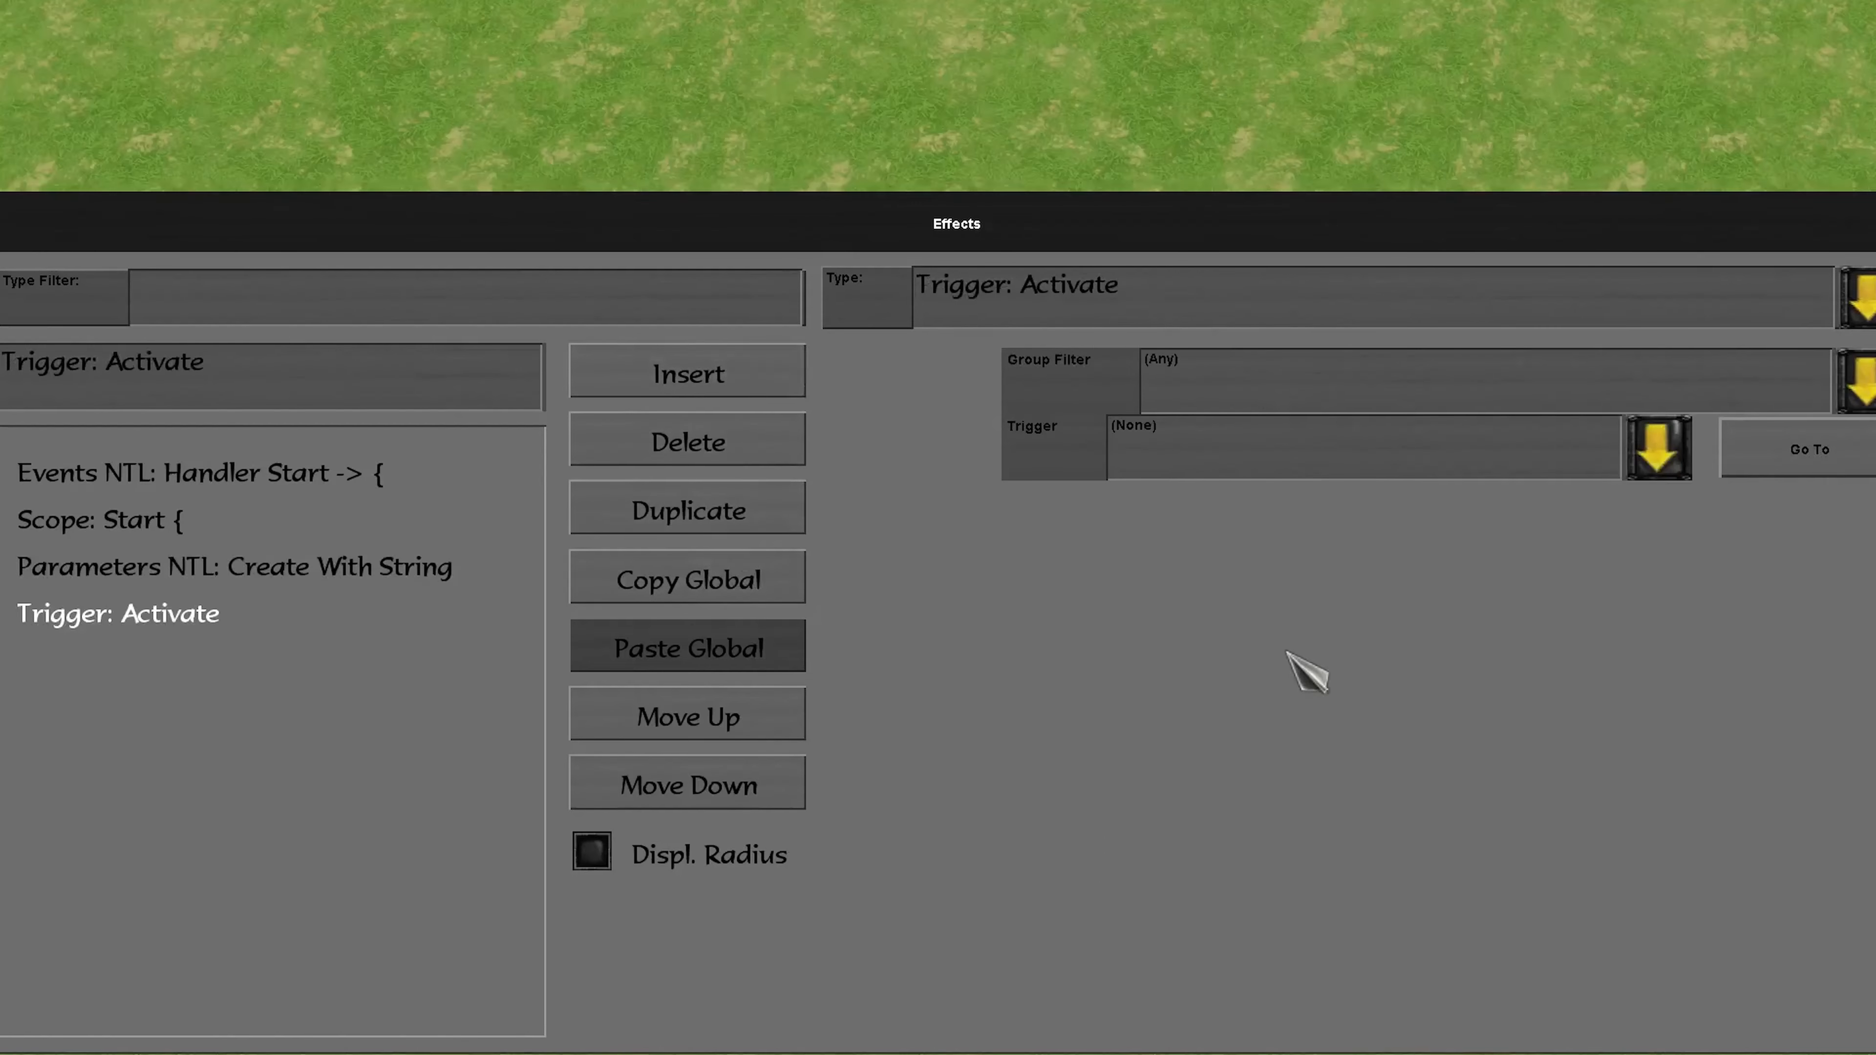
click(1148, 321)
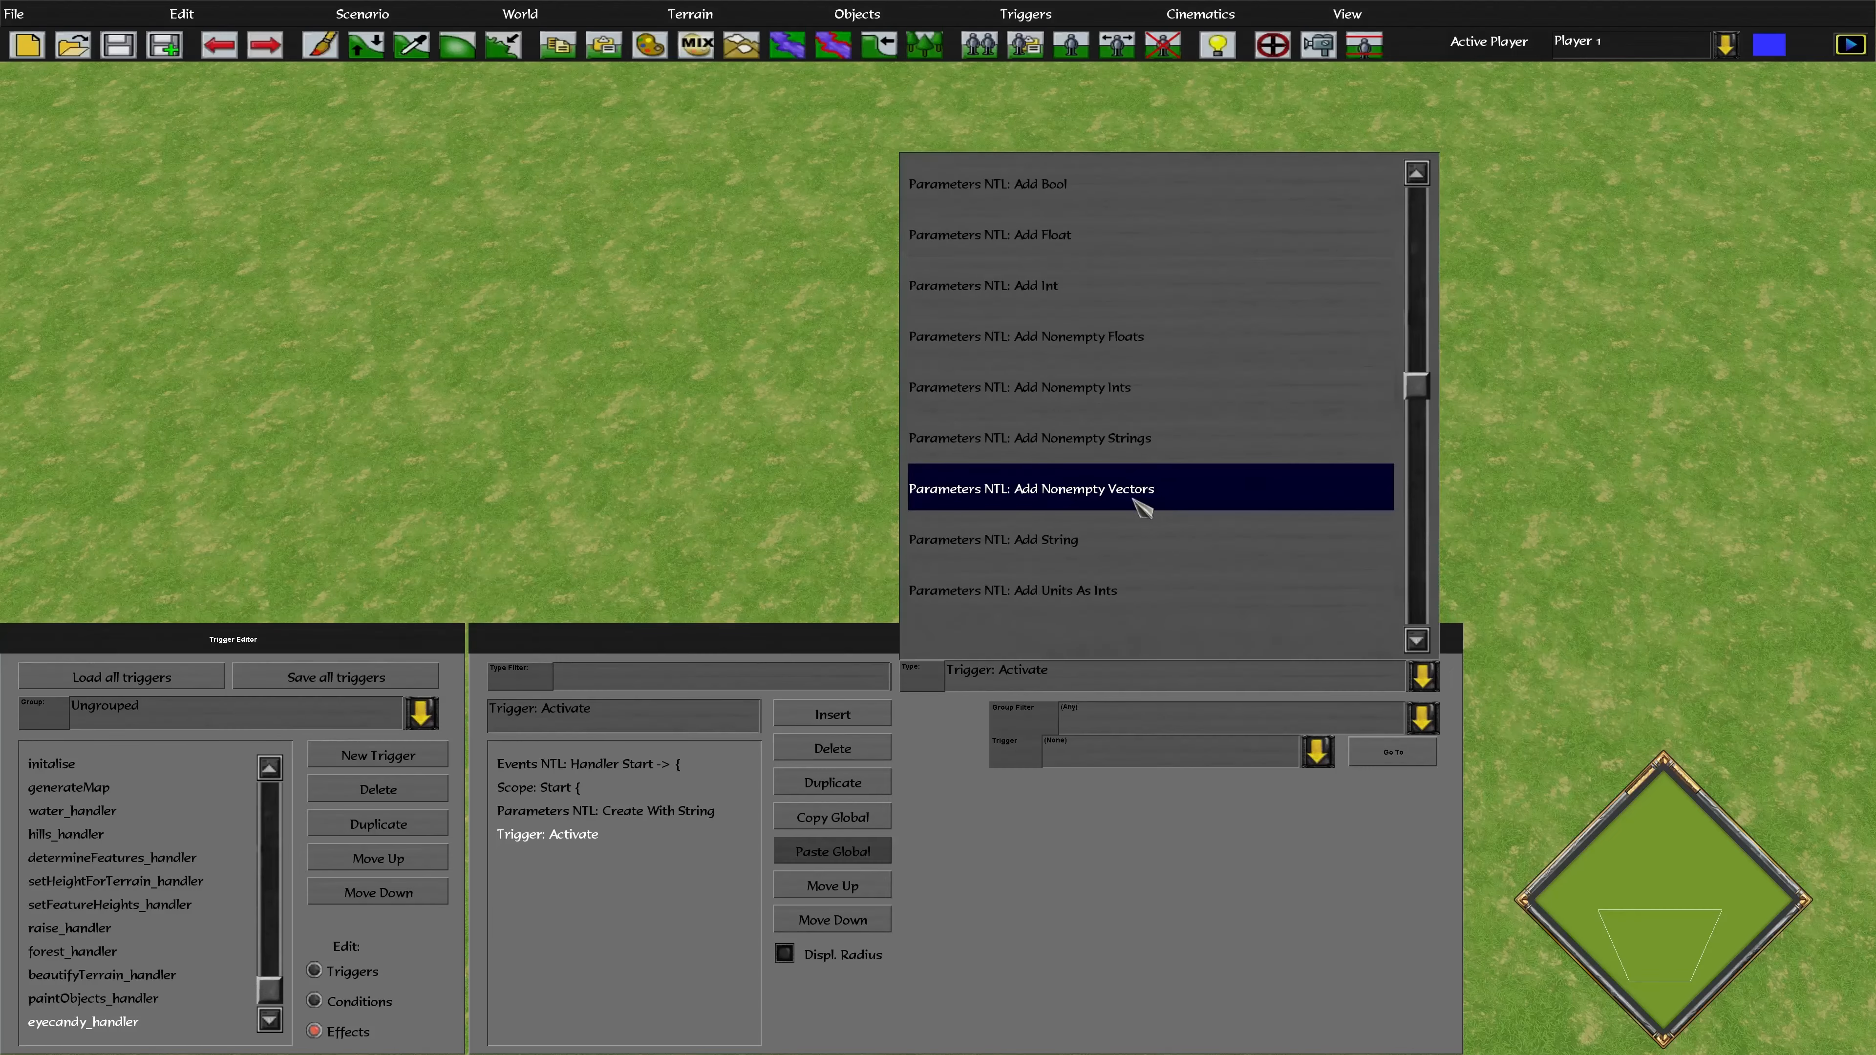
scroll(1211, 511, up, 1)
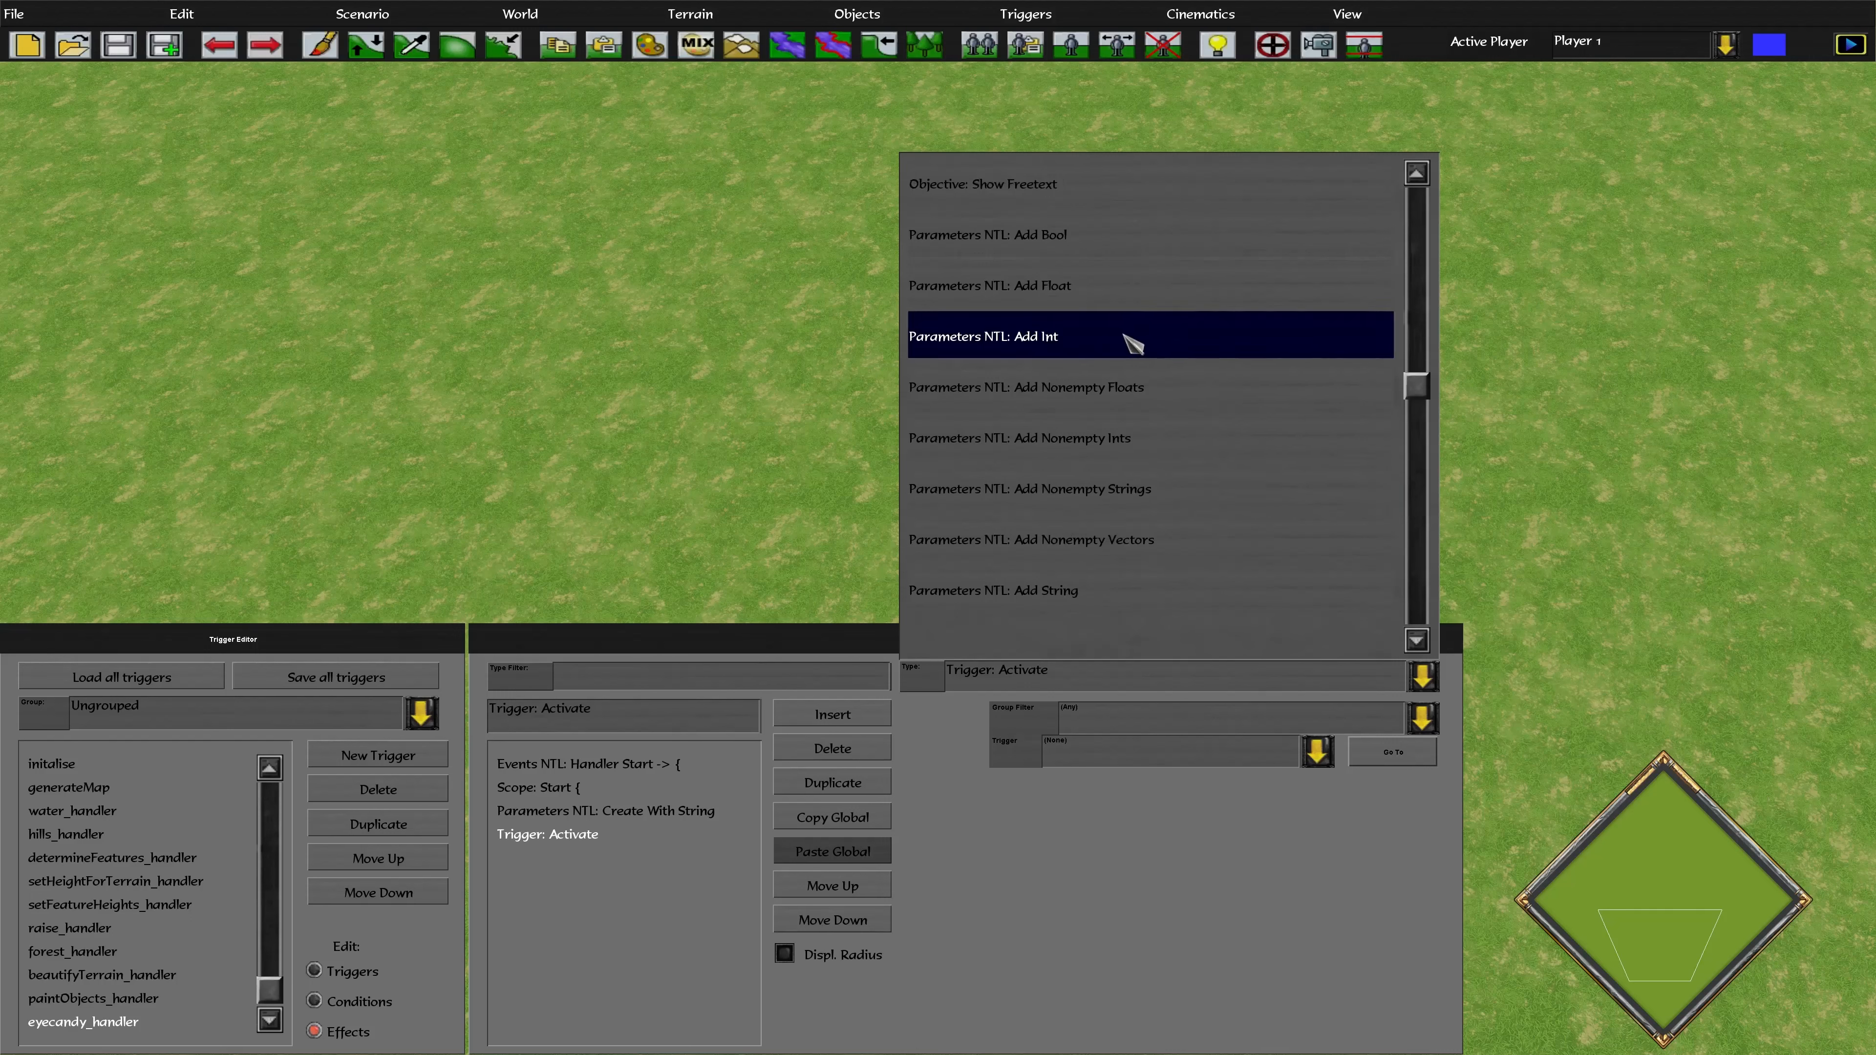
click(1132, 342)
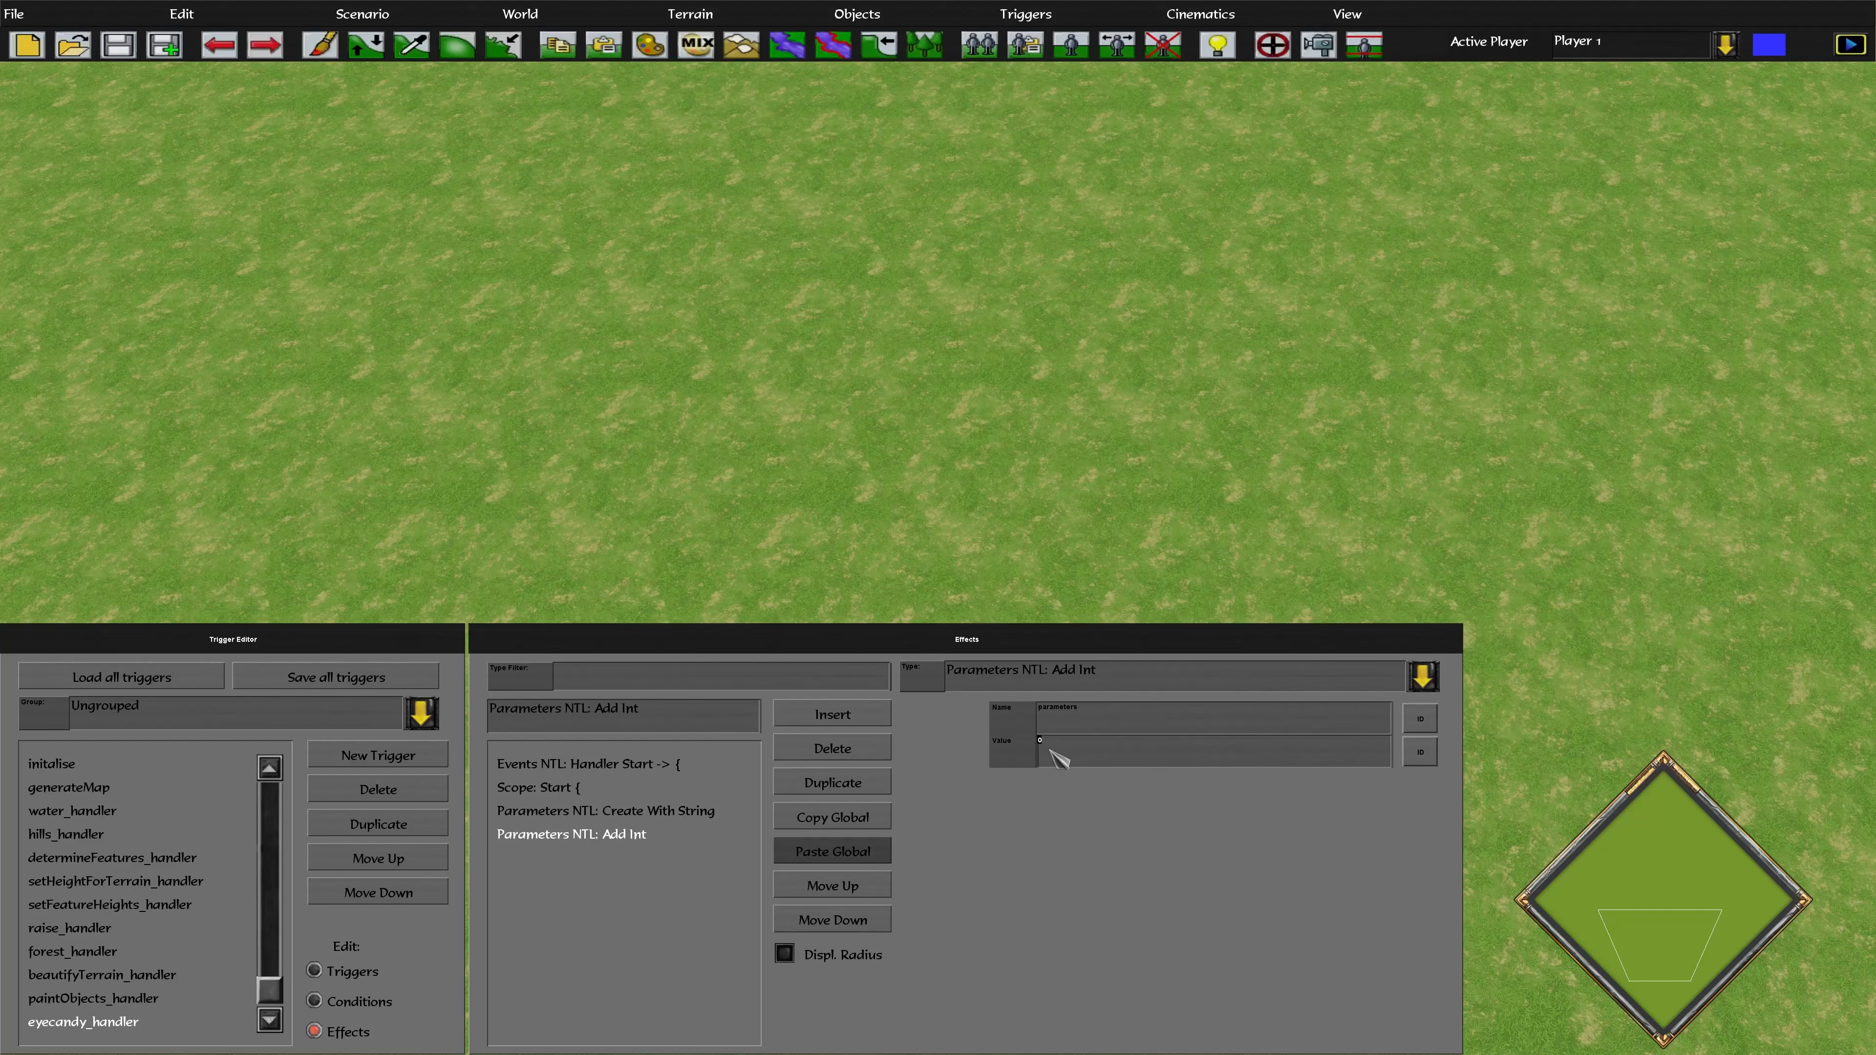
click(1098, 675)
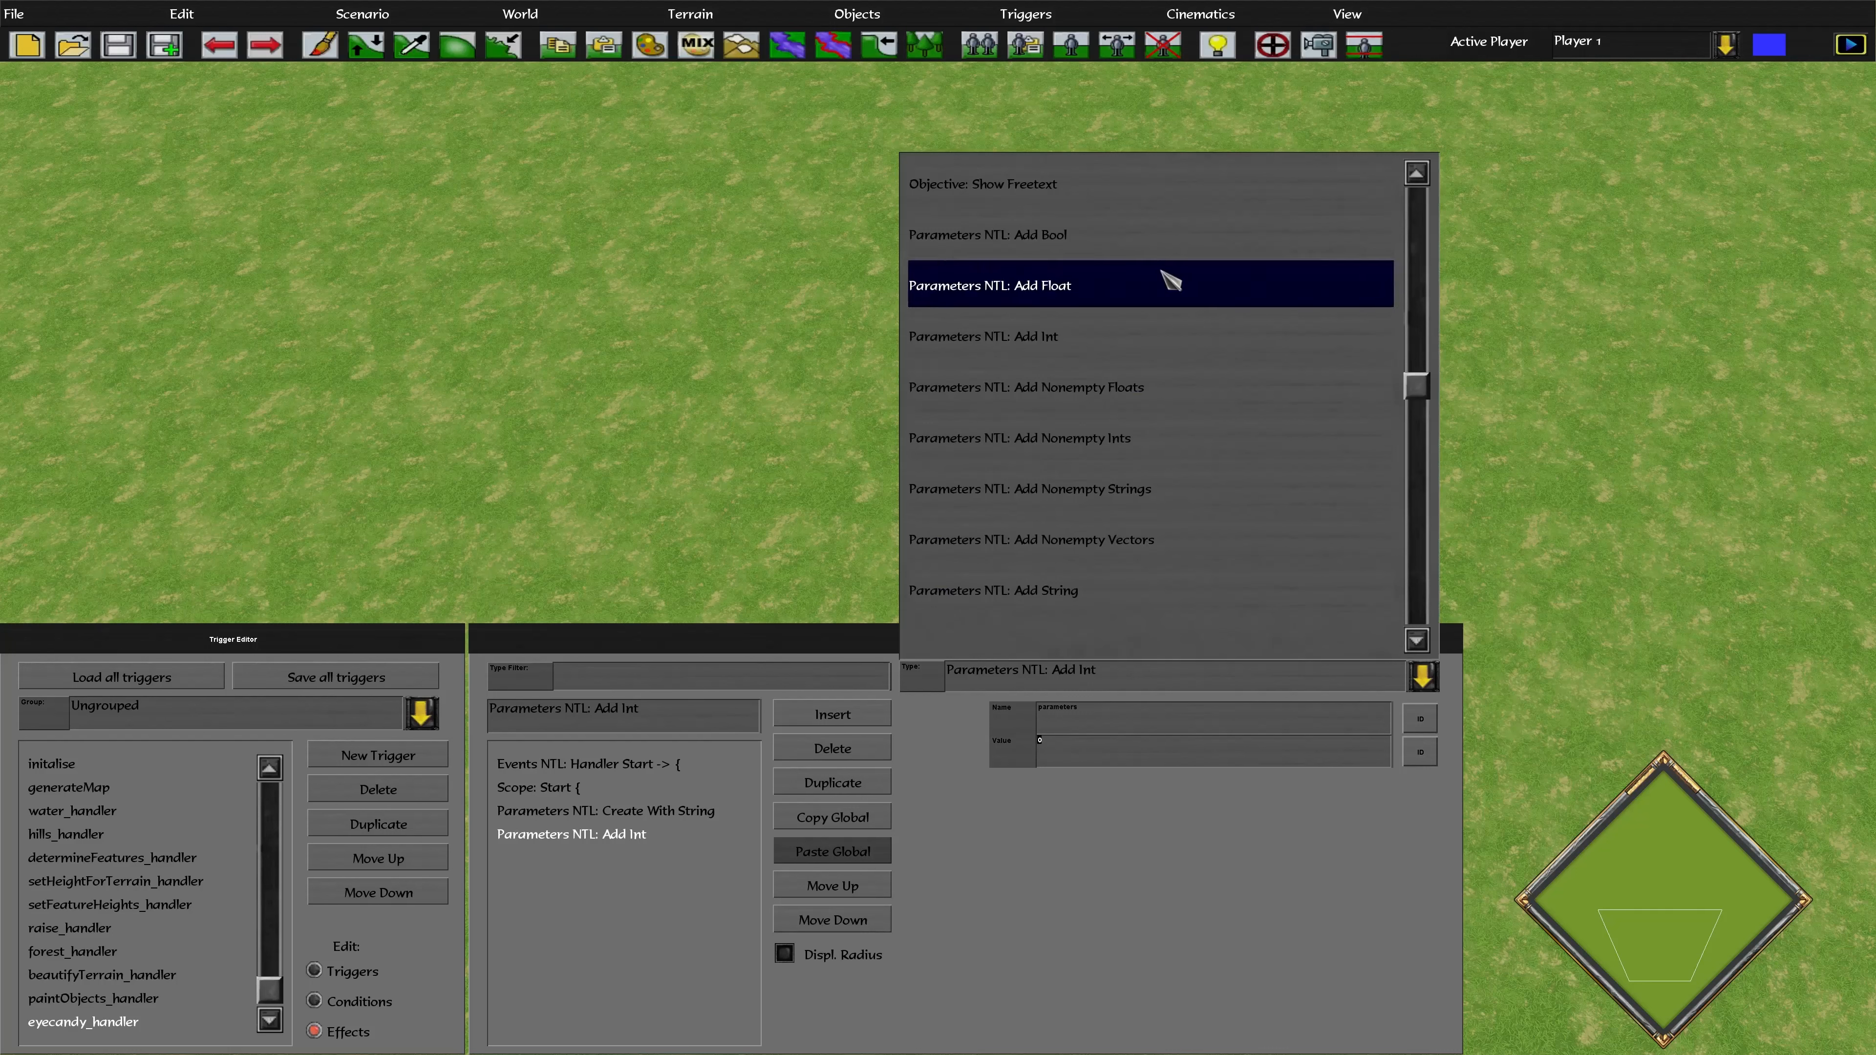
click(1163, 284)
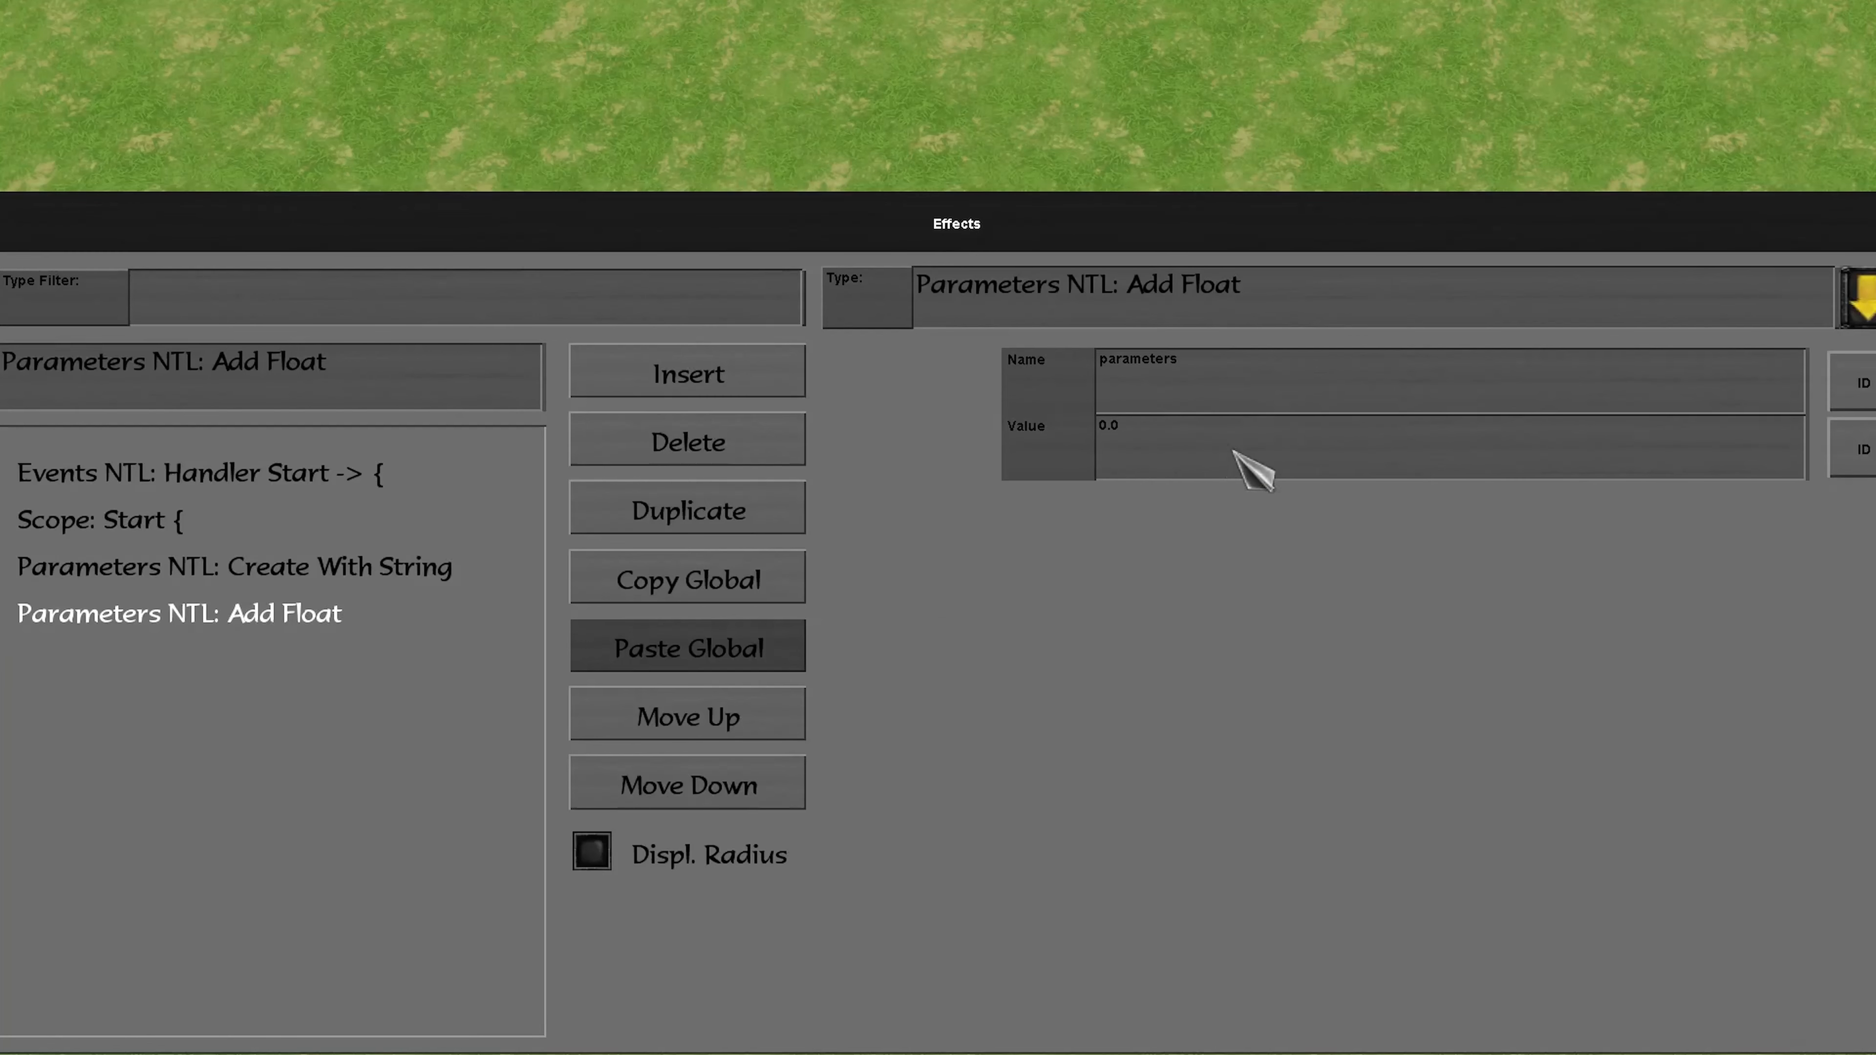
click(1119, 432)
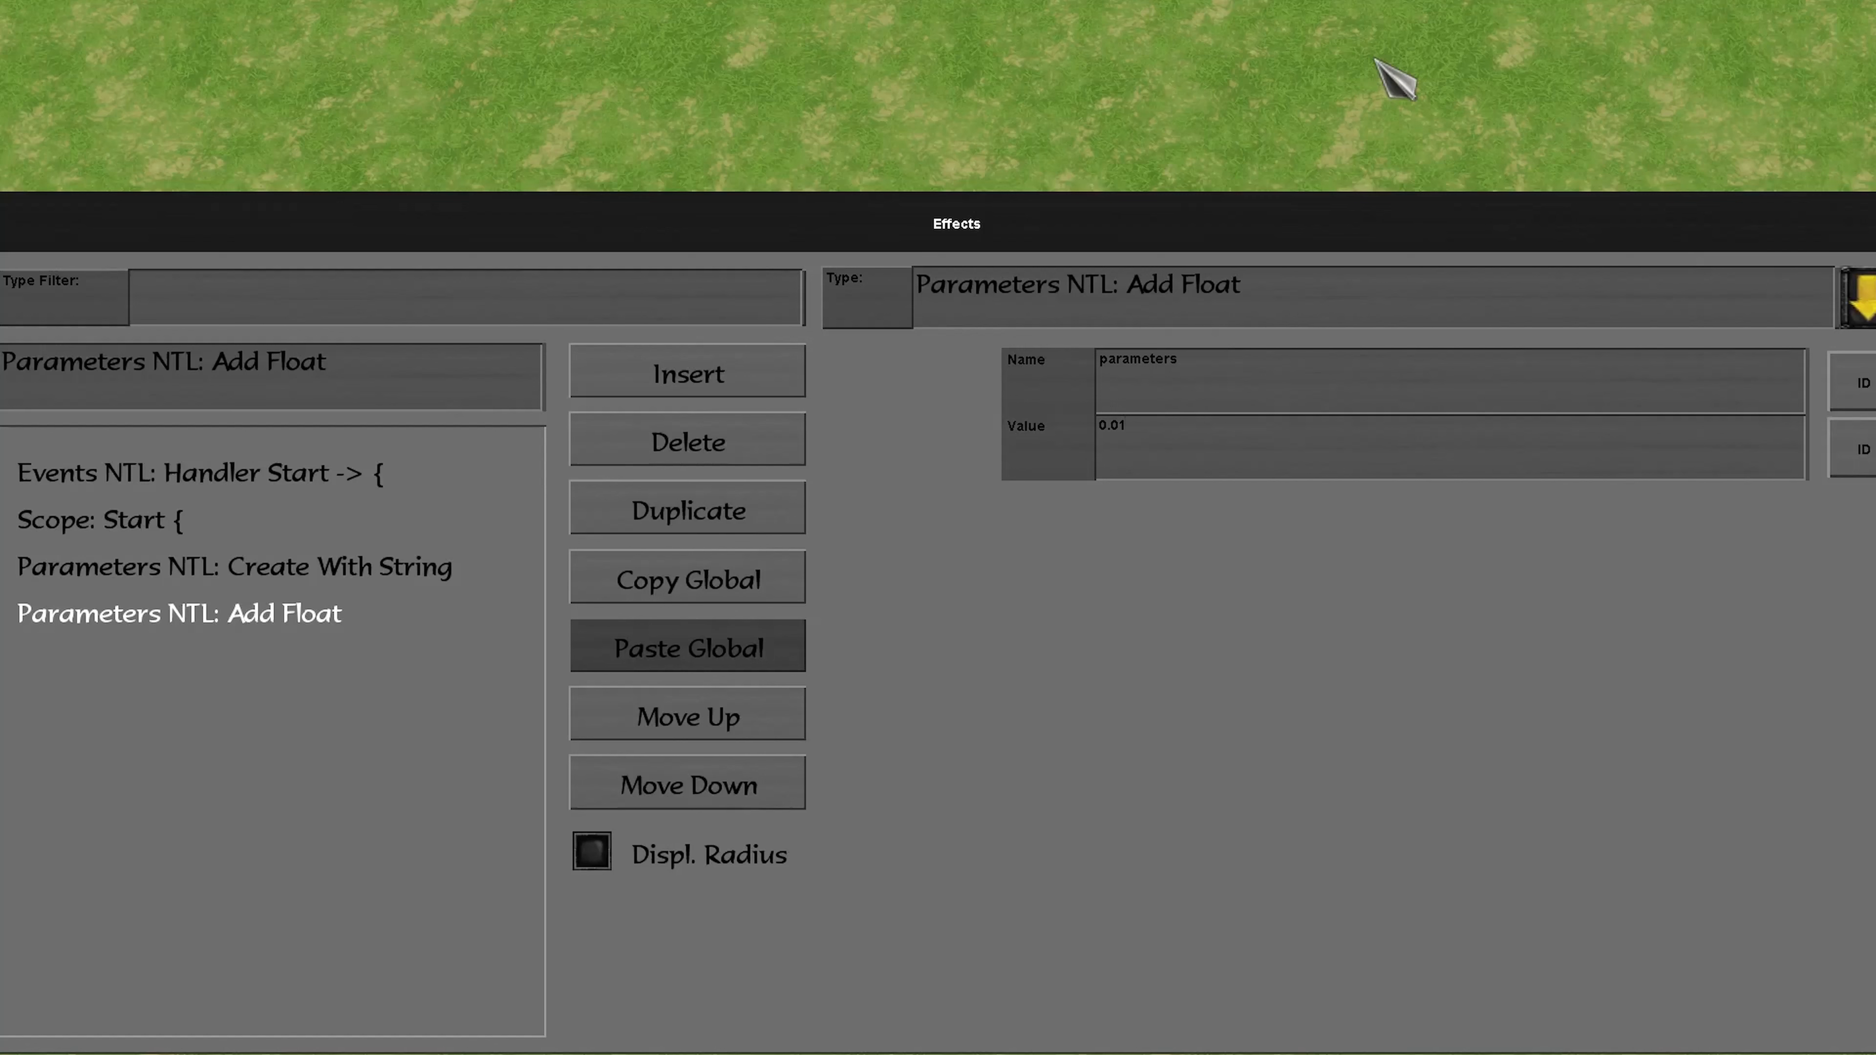
- Add an Events NTL: Fire Parameters effect named paintObjects with the value parameters at the end of the eyecandy handler's effects
click(732, 391)
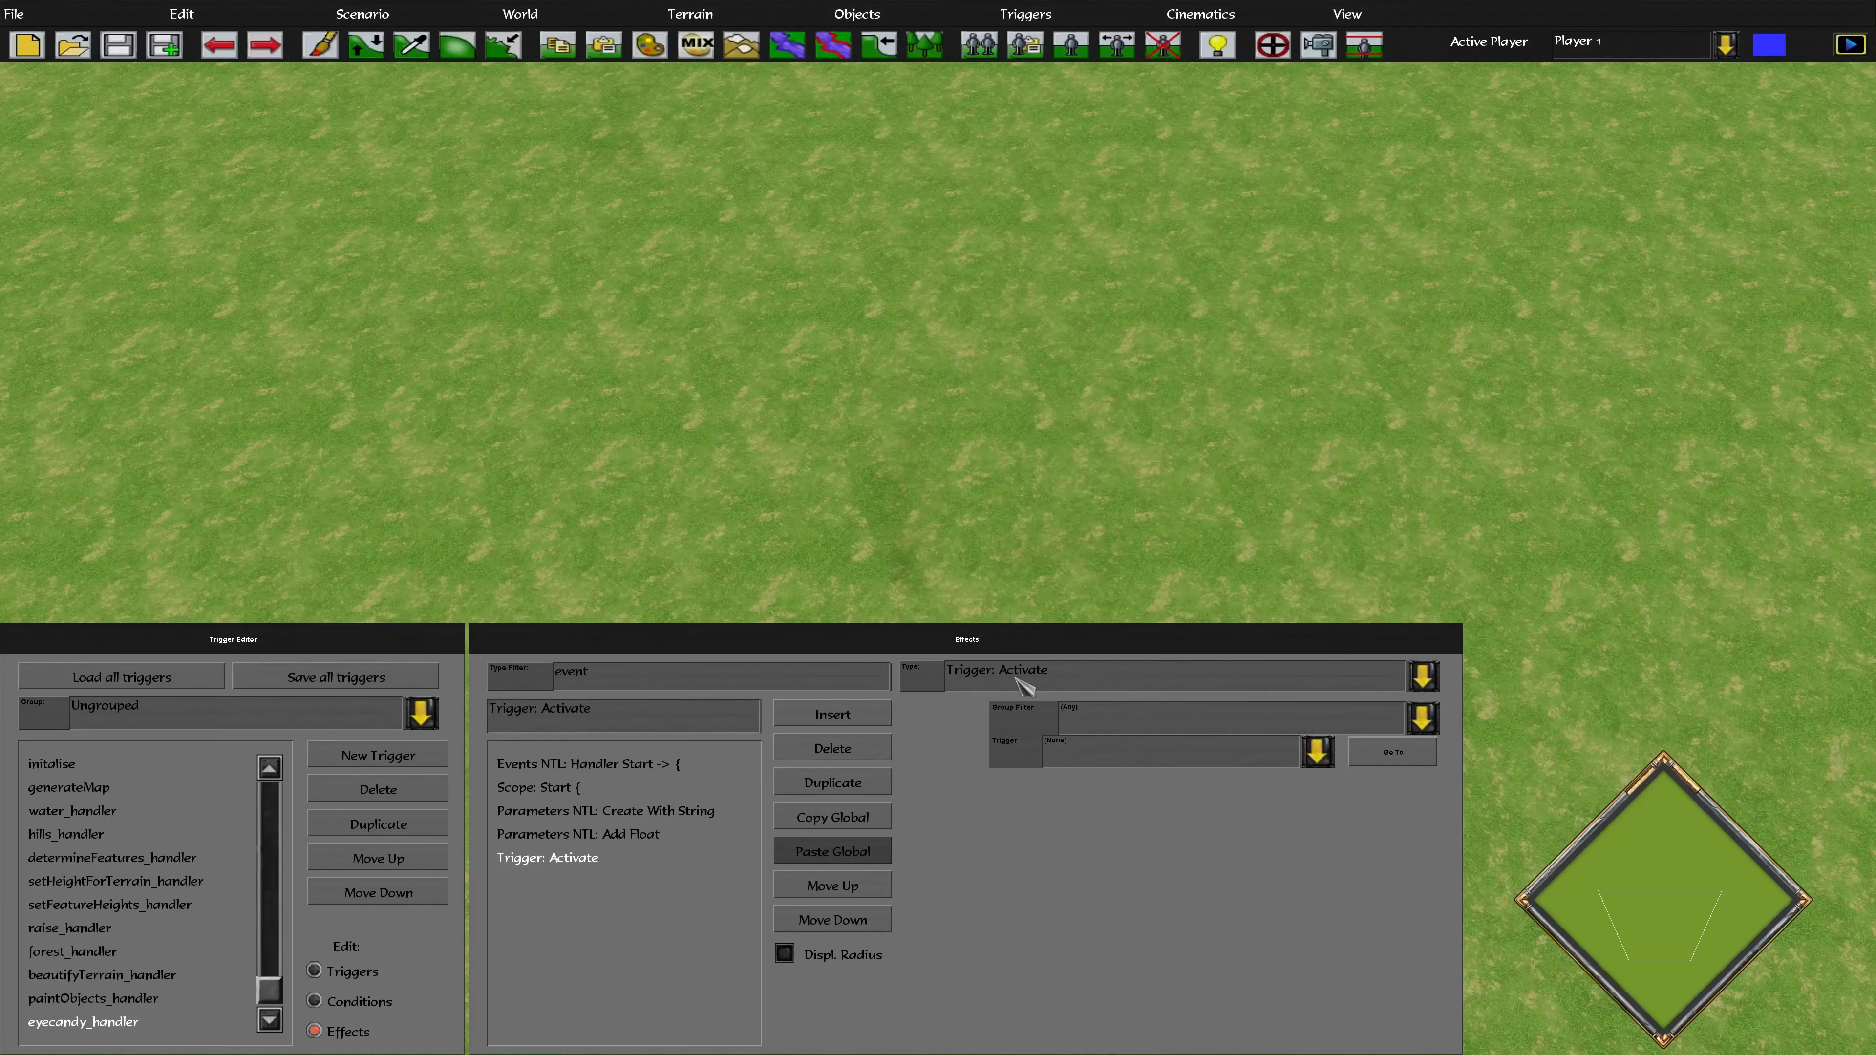
click(1074, 319)
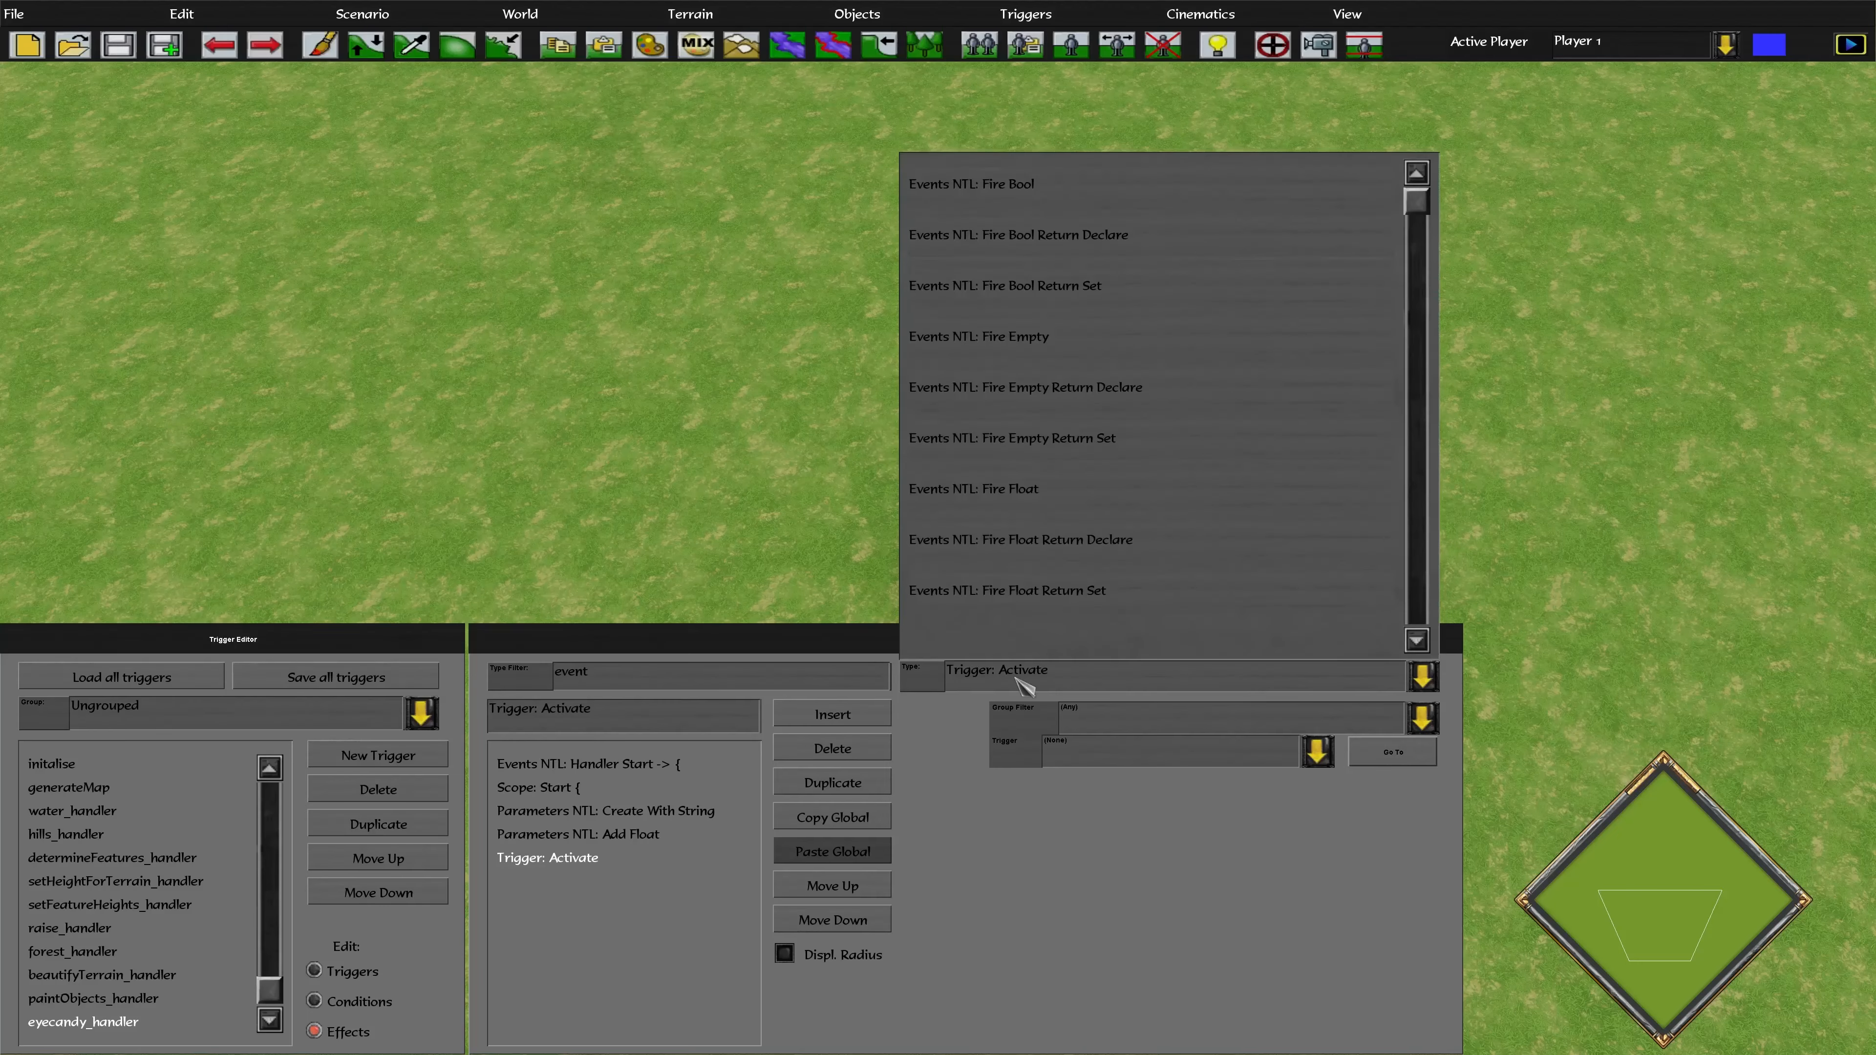
scroll(1196, 348, down, 5)
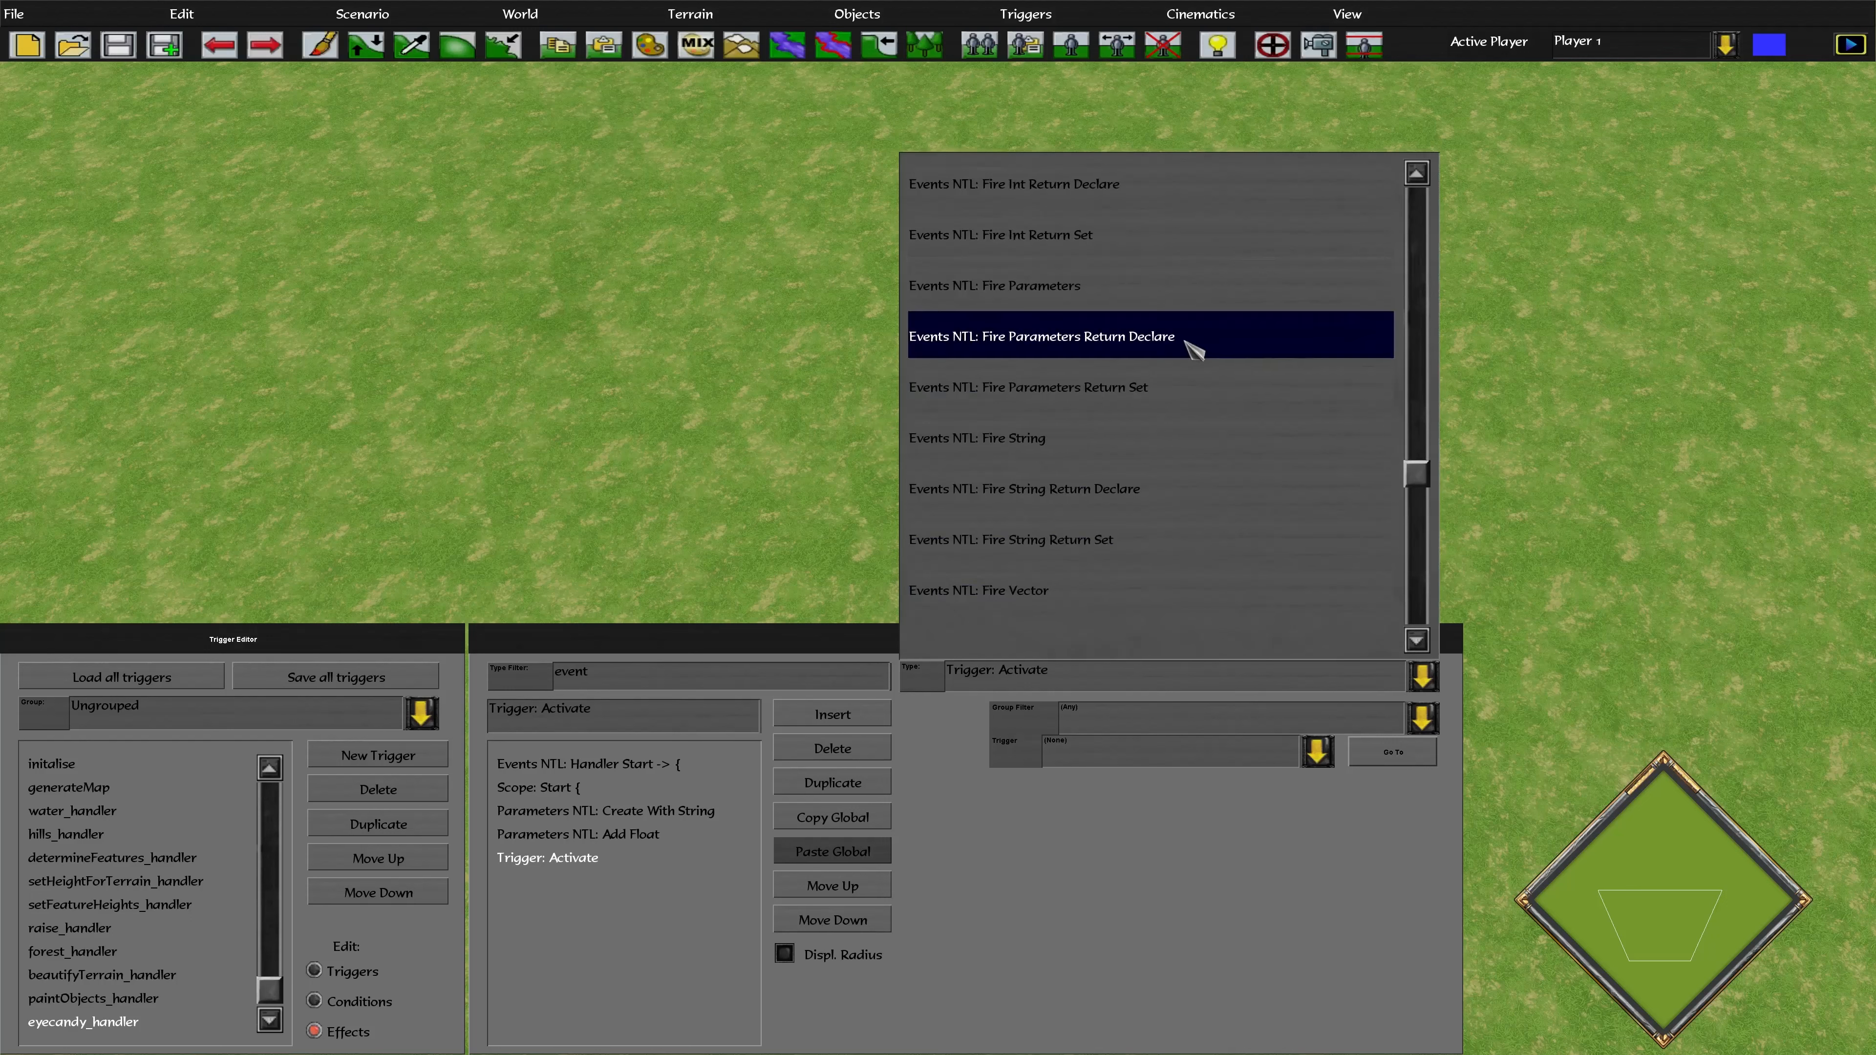
scroll(1208, 444, down, 1)
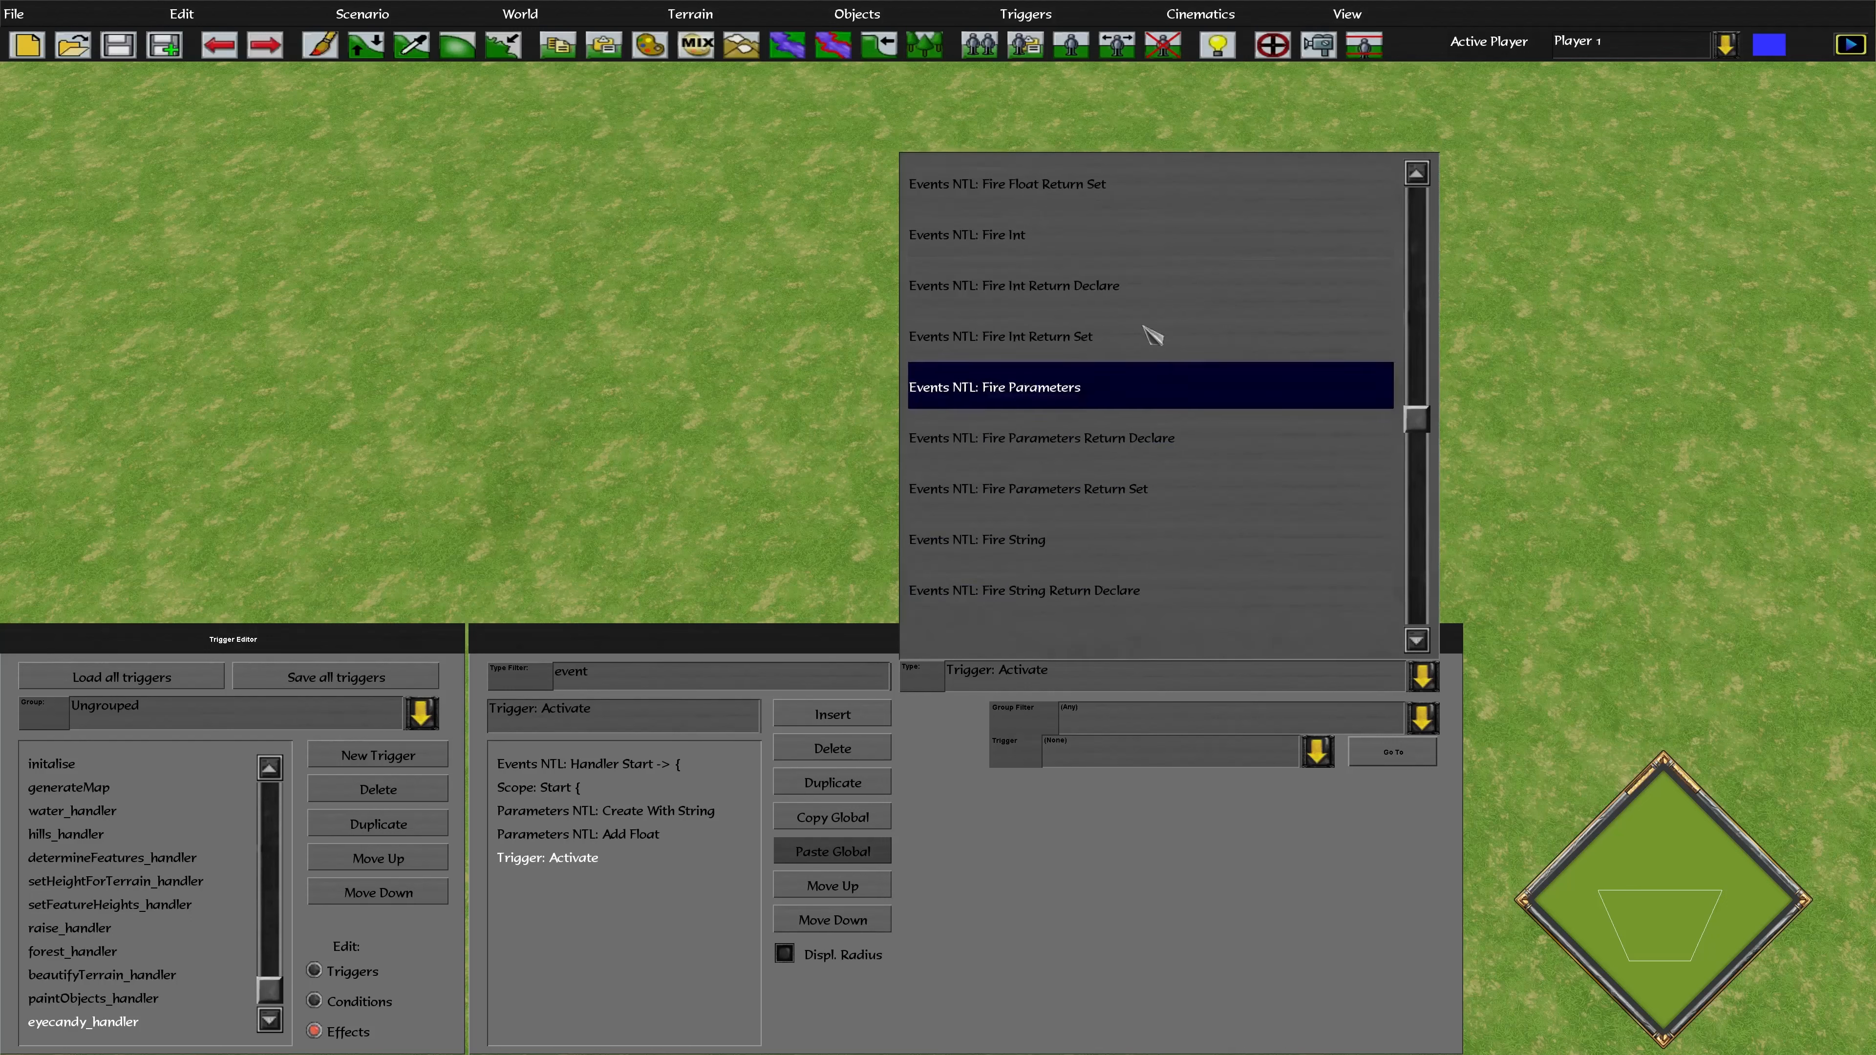
scroll(1119, 377, down, 2)
scroll(1134, 421, up, 3)
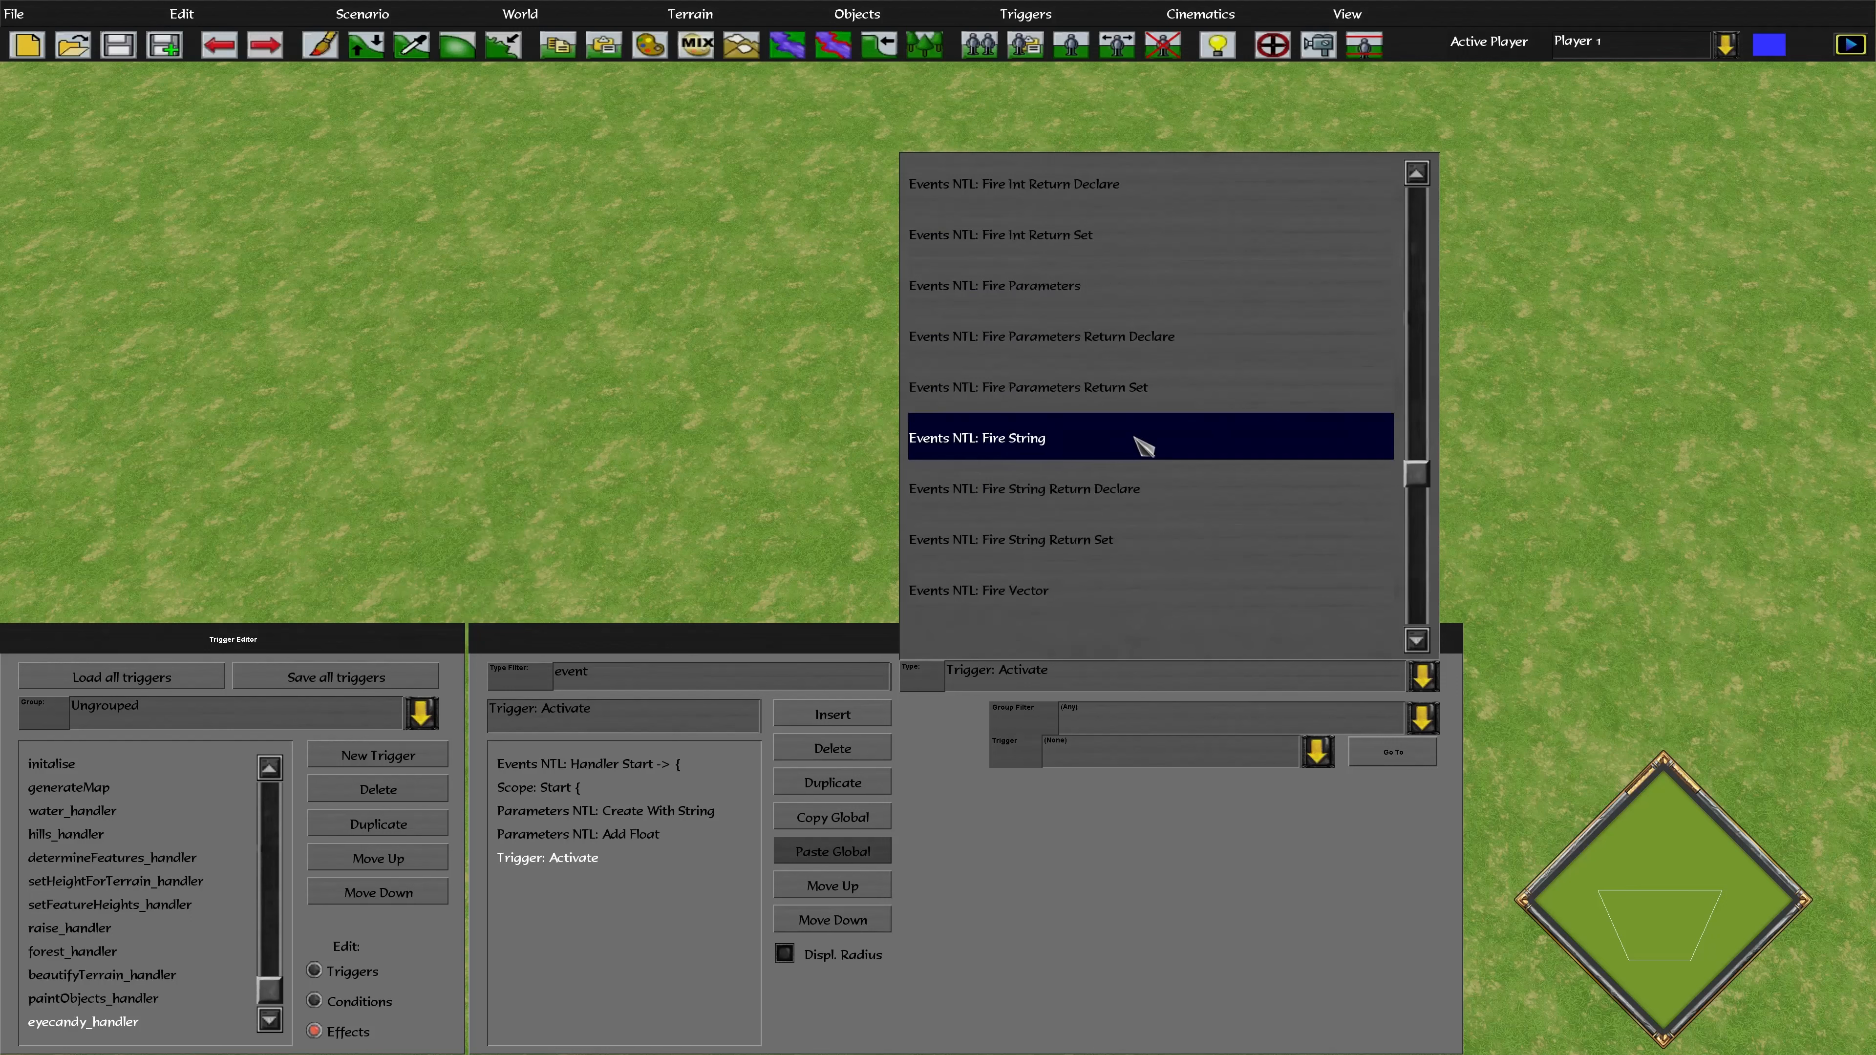
click(1143, 356)
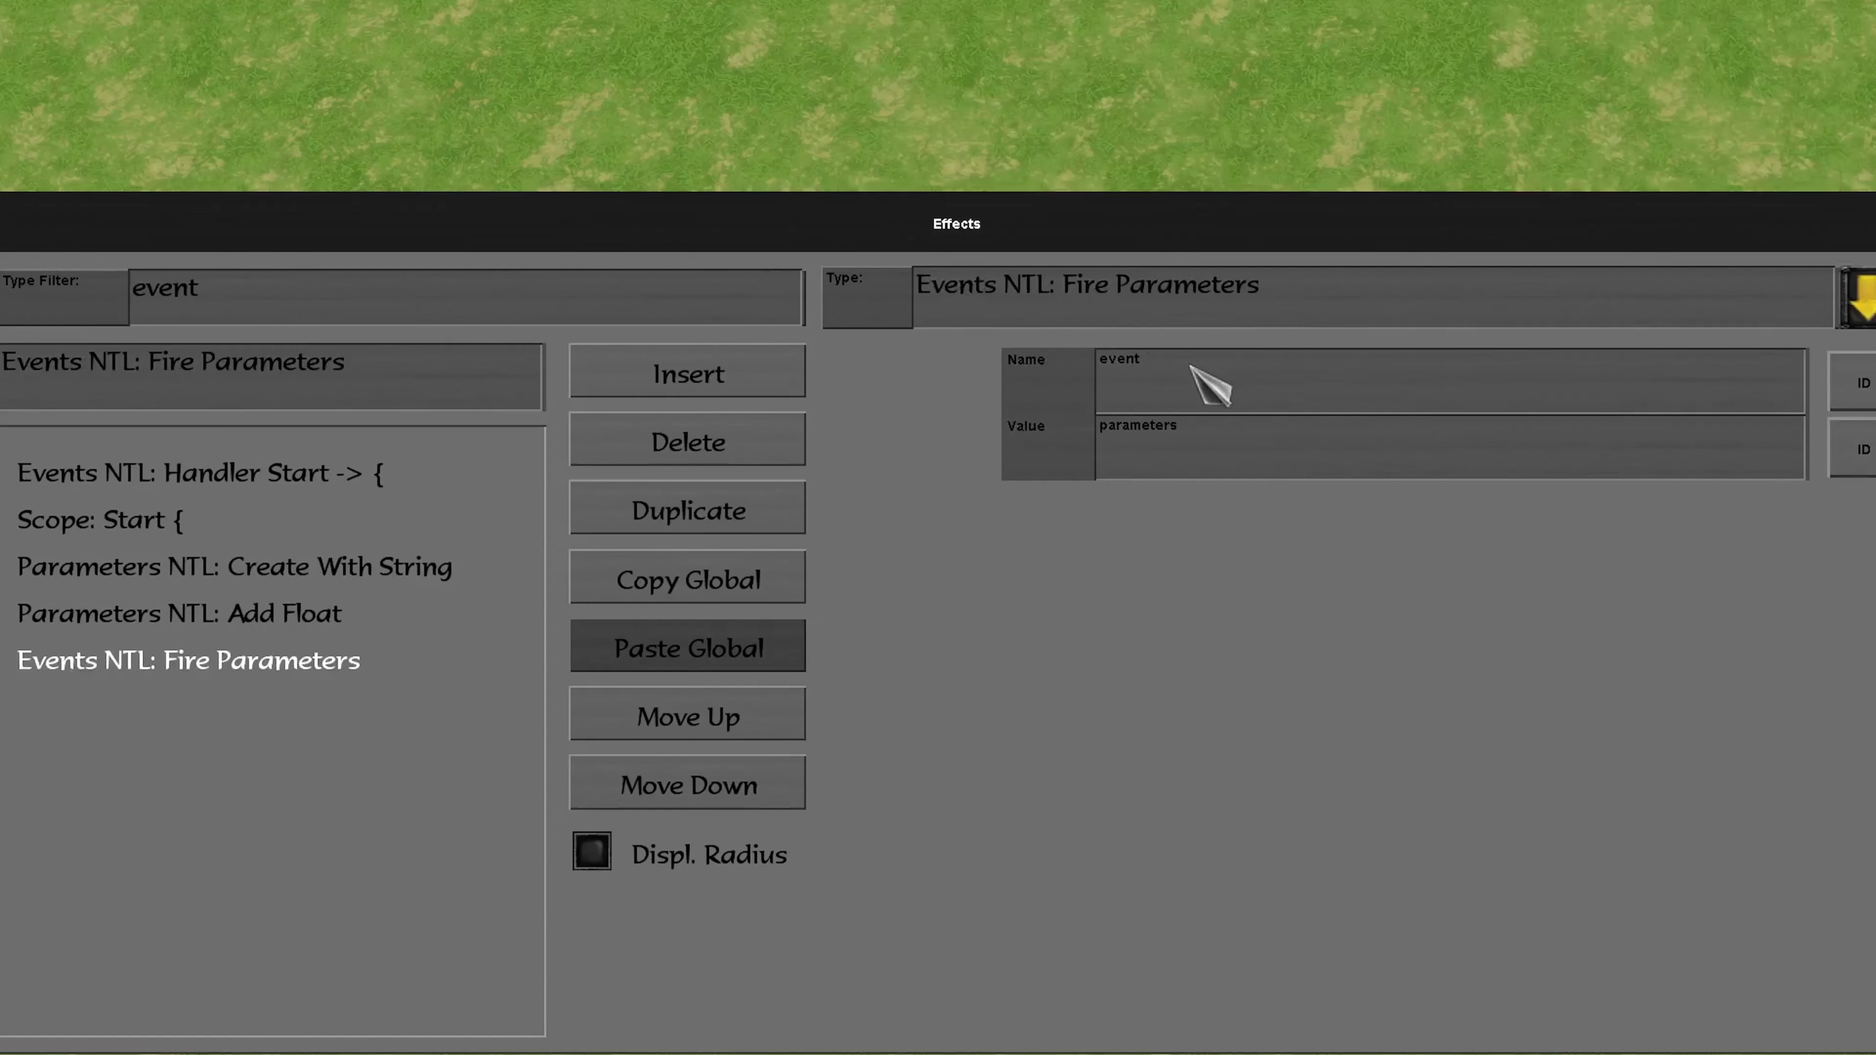
click(1071, 711)
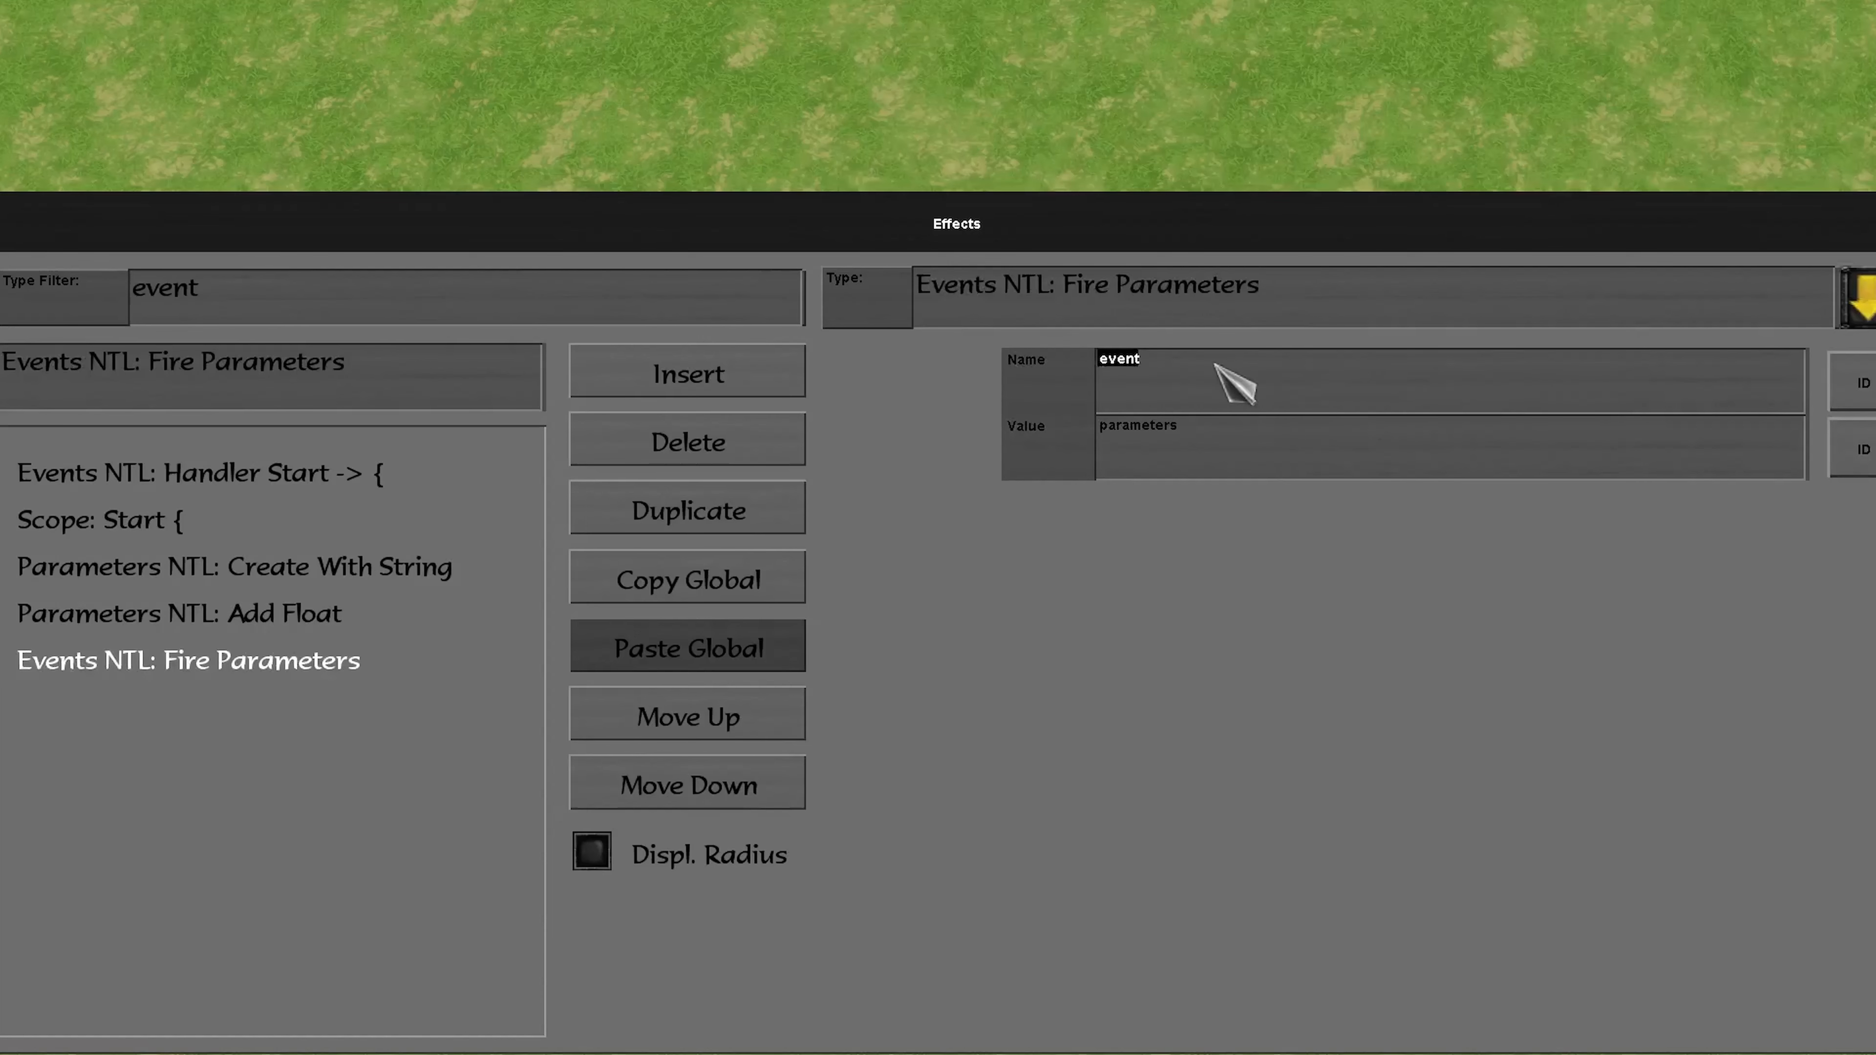
text(paintObjects)
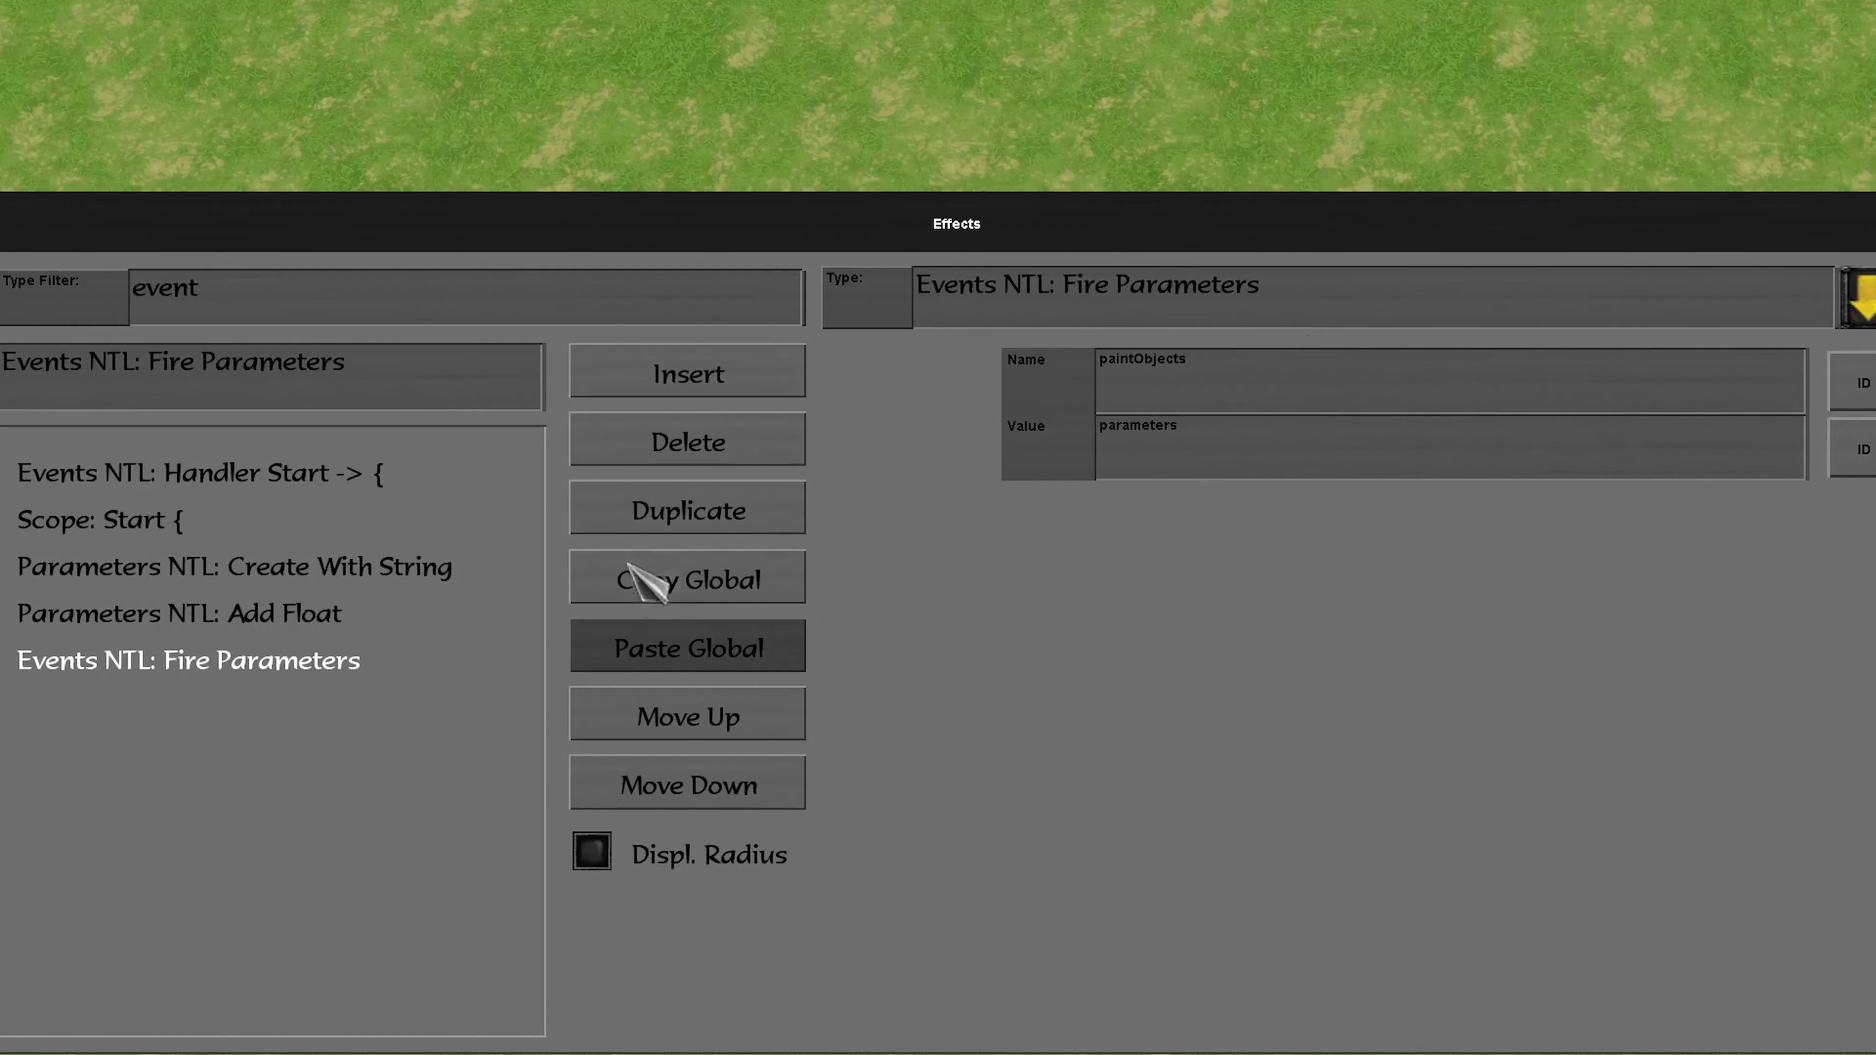
- Add a Scope: End effect below Events NTL: Fire Parameters
click(187, 665)
click(706, 374)
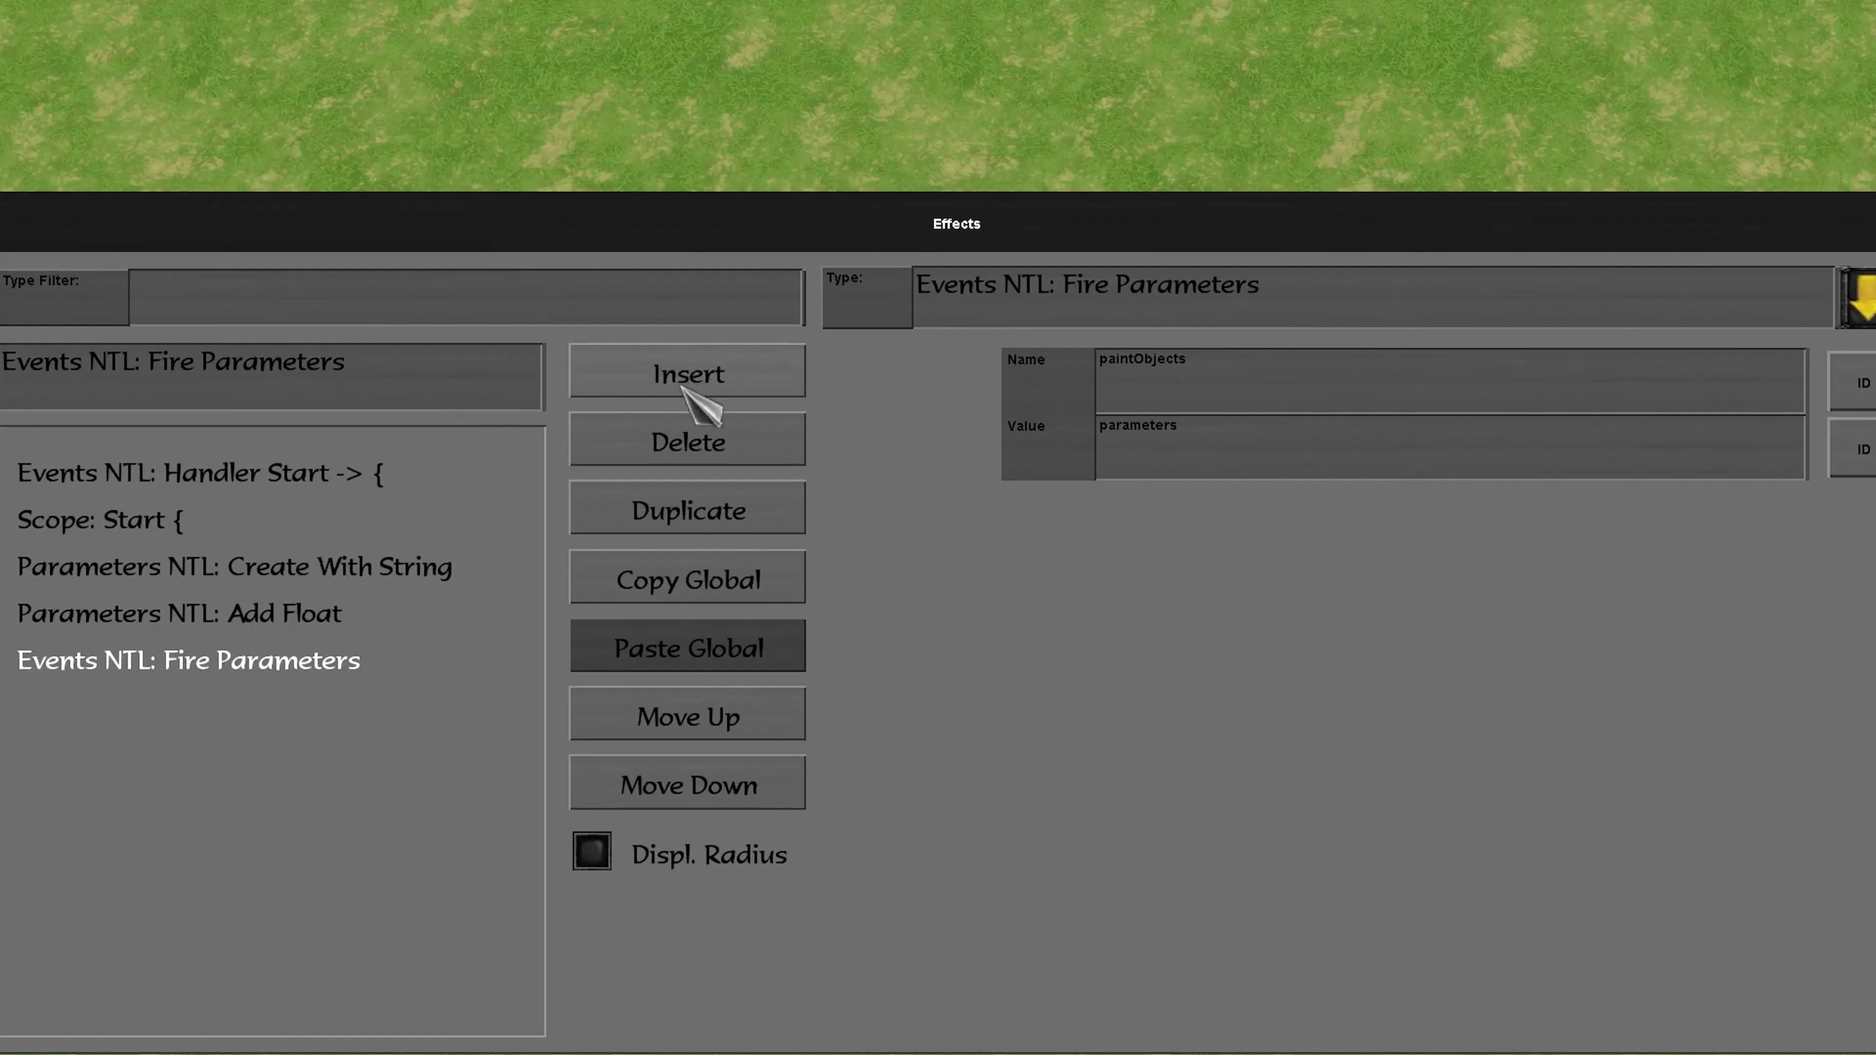
text(scope)
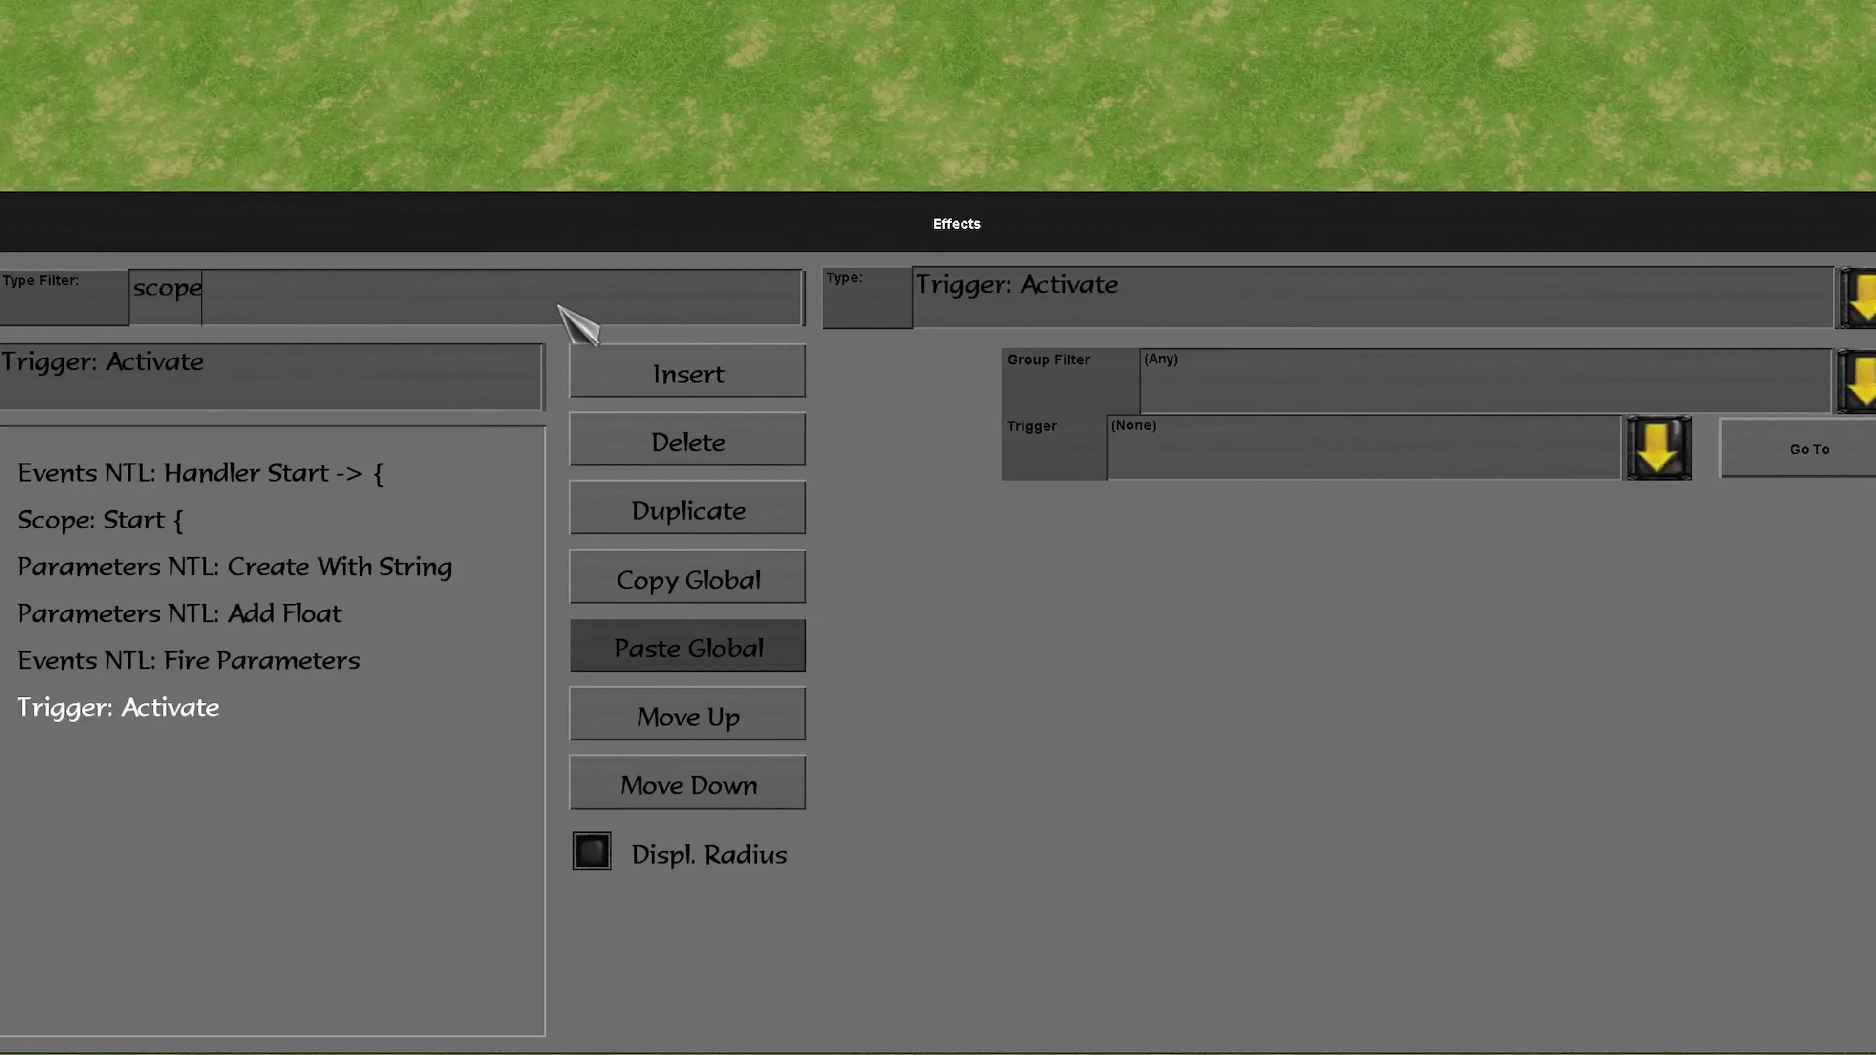
click(960, 293)
click(1045, 384)
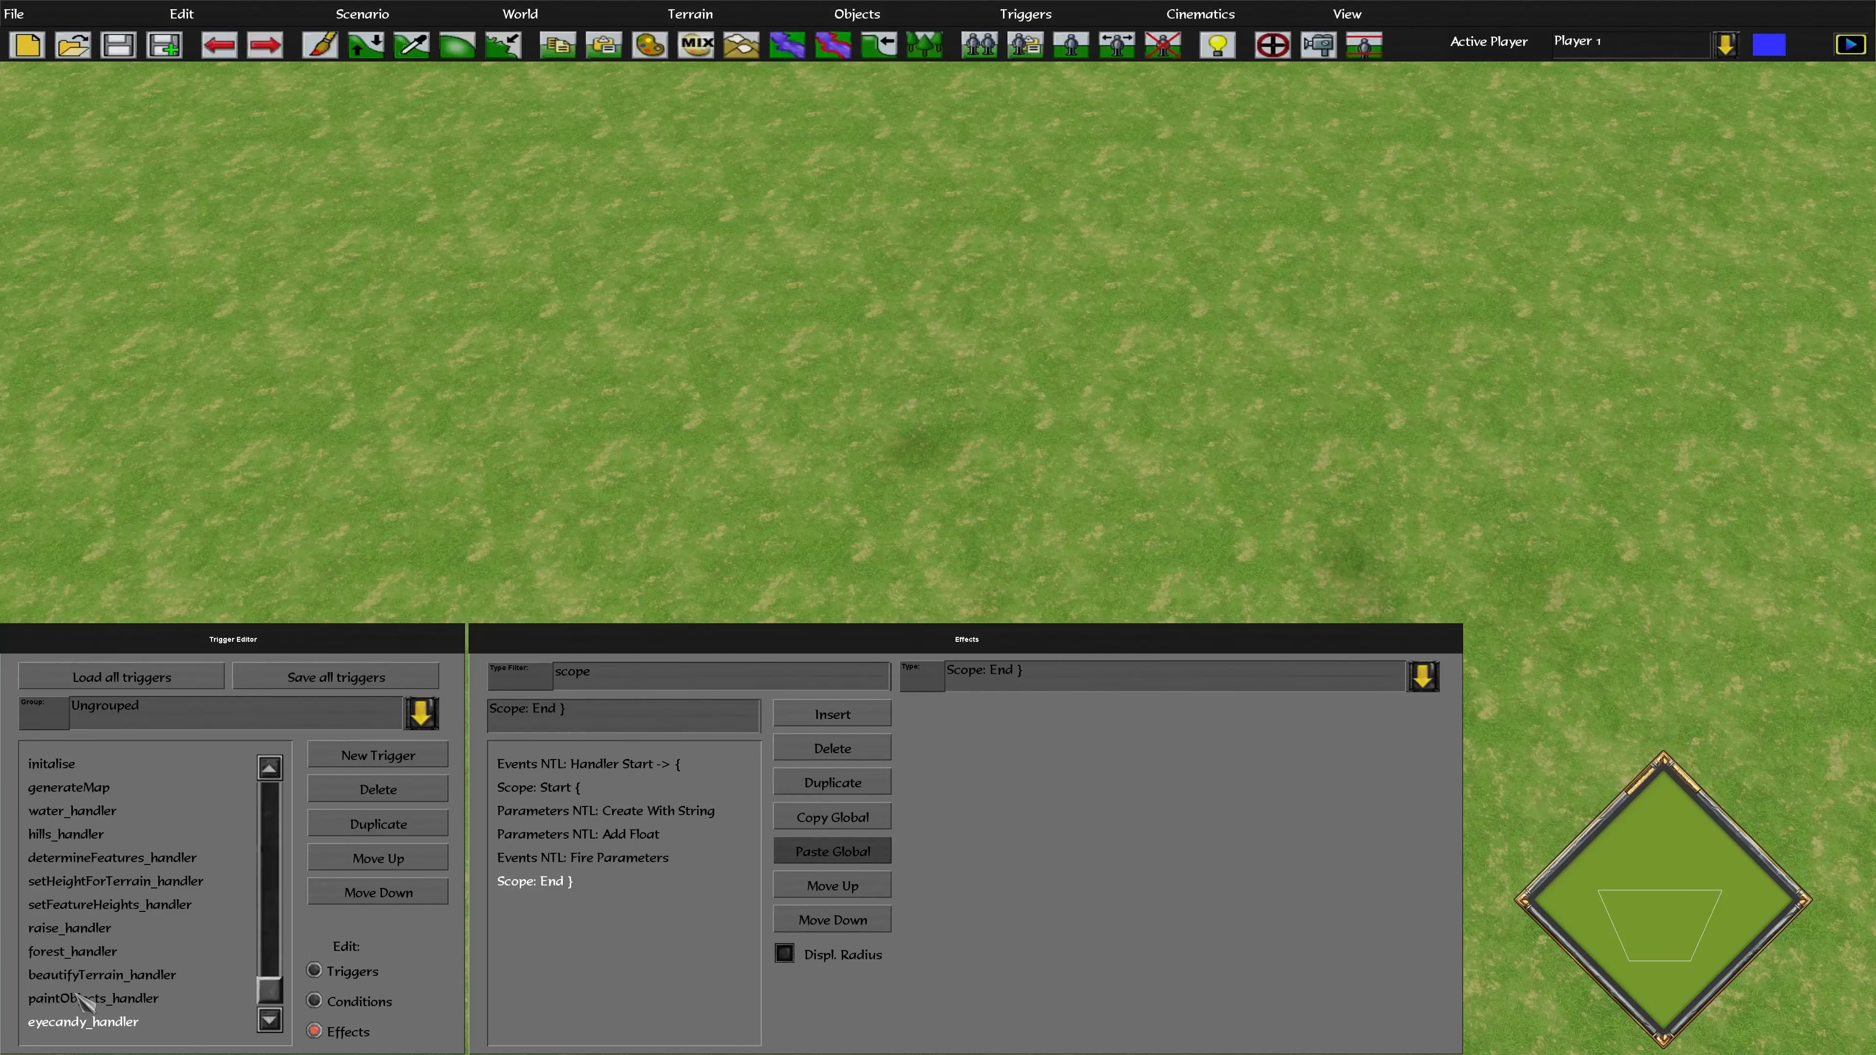
- Check the paintObjects_handler trigger and inspect the last Events NTL: Fire Empty effect of generateMap
click(328, 975)
click(111, 999)
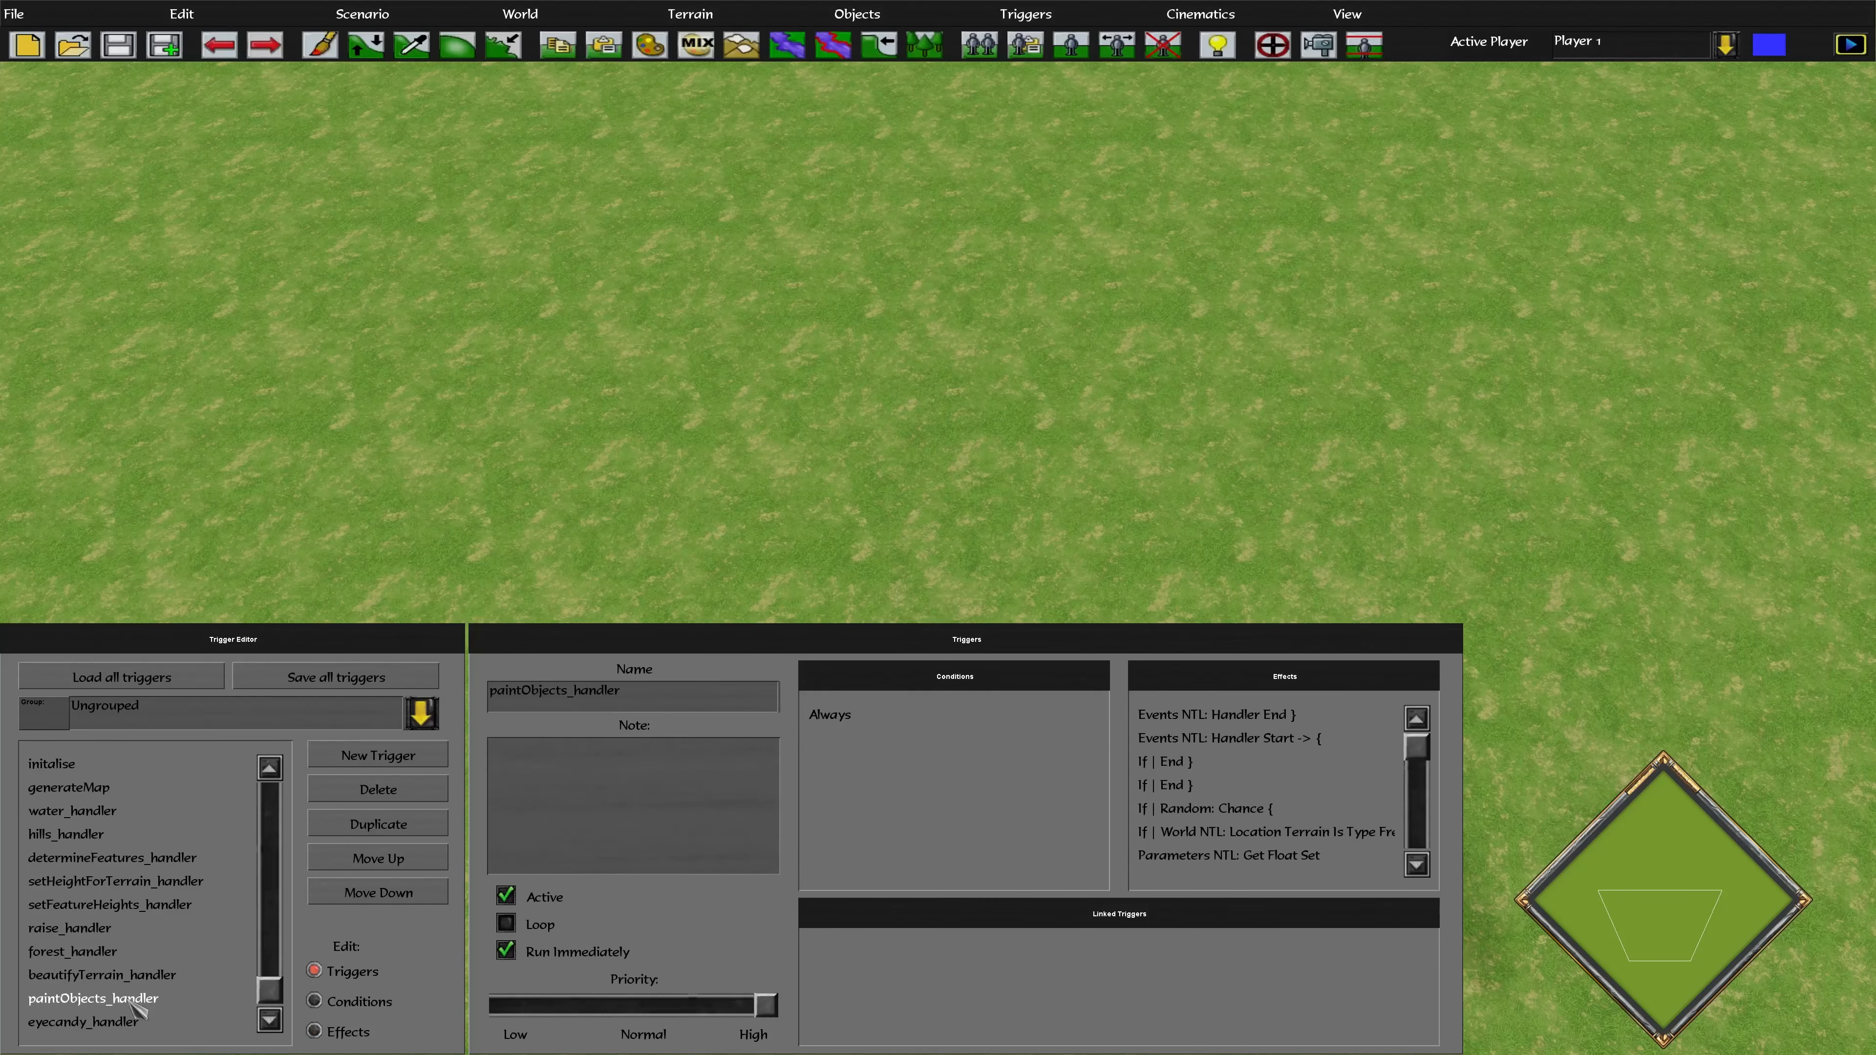
click(96, 789)
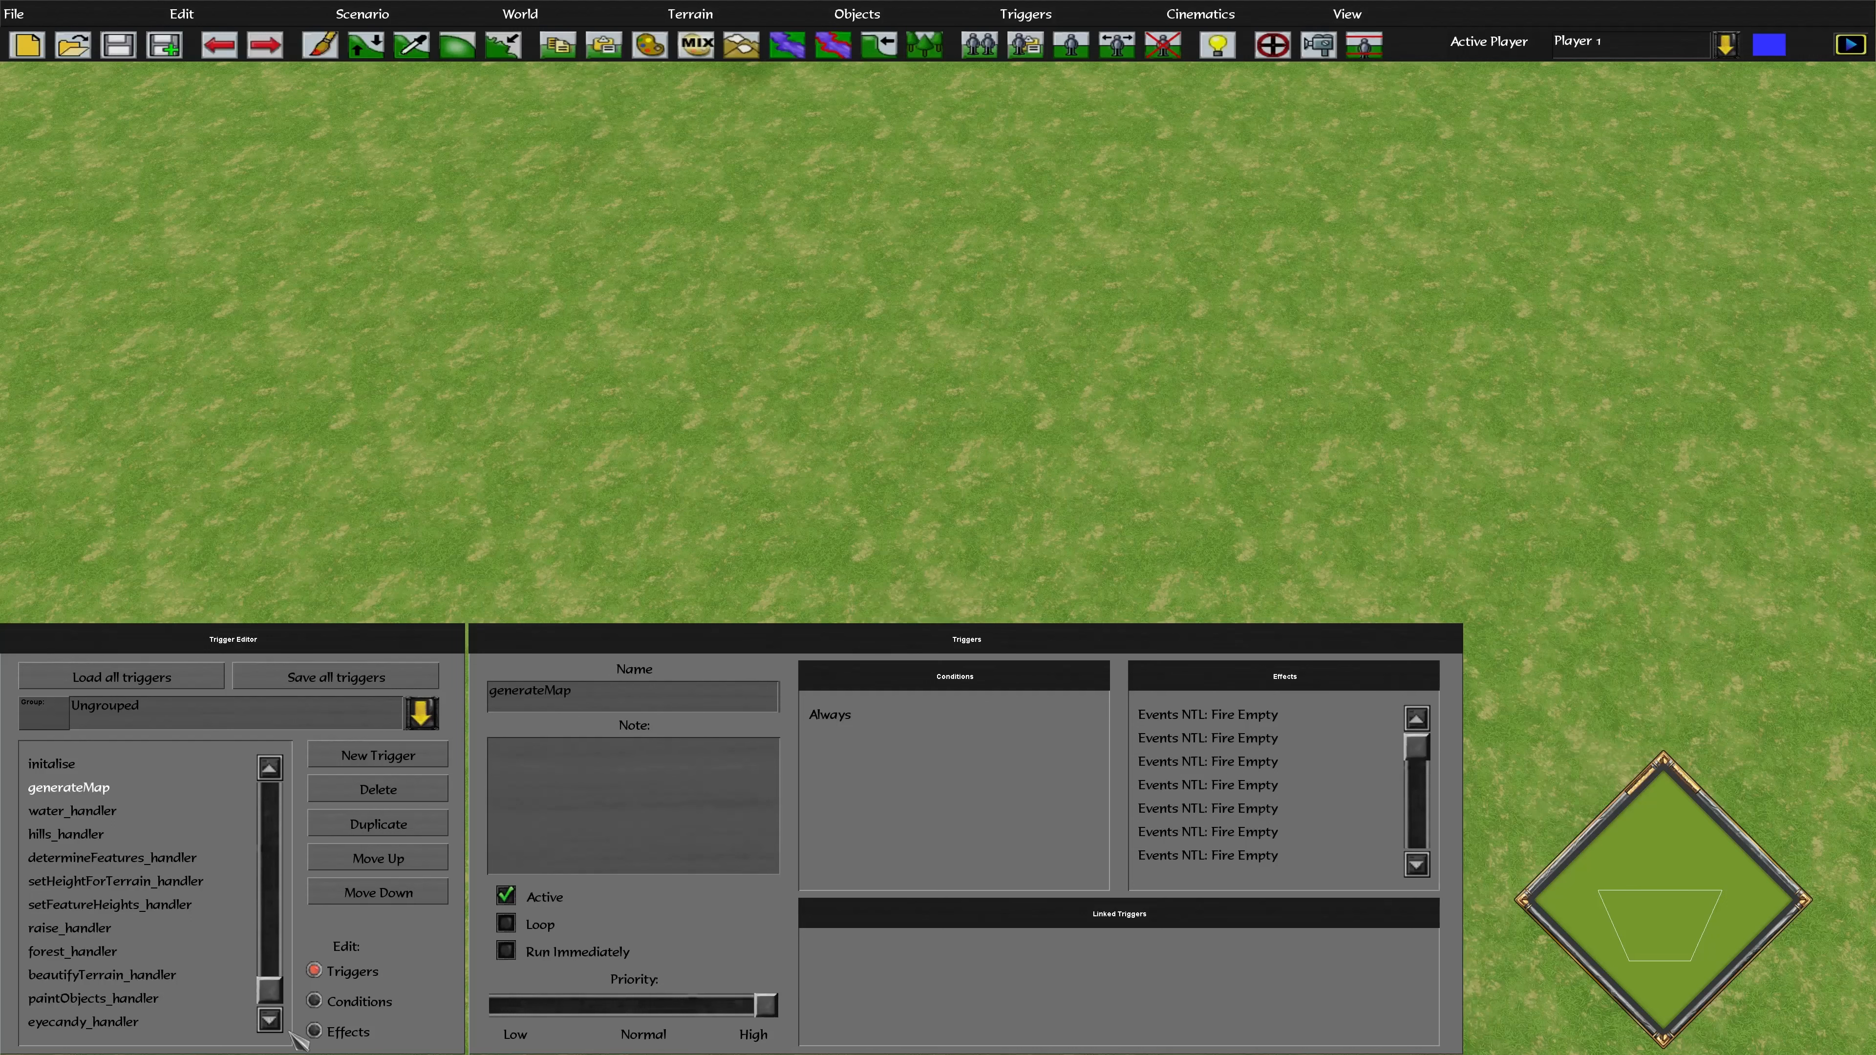
click(314, 1032)
click(602, 928)
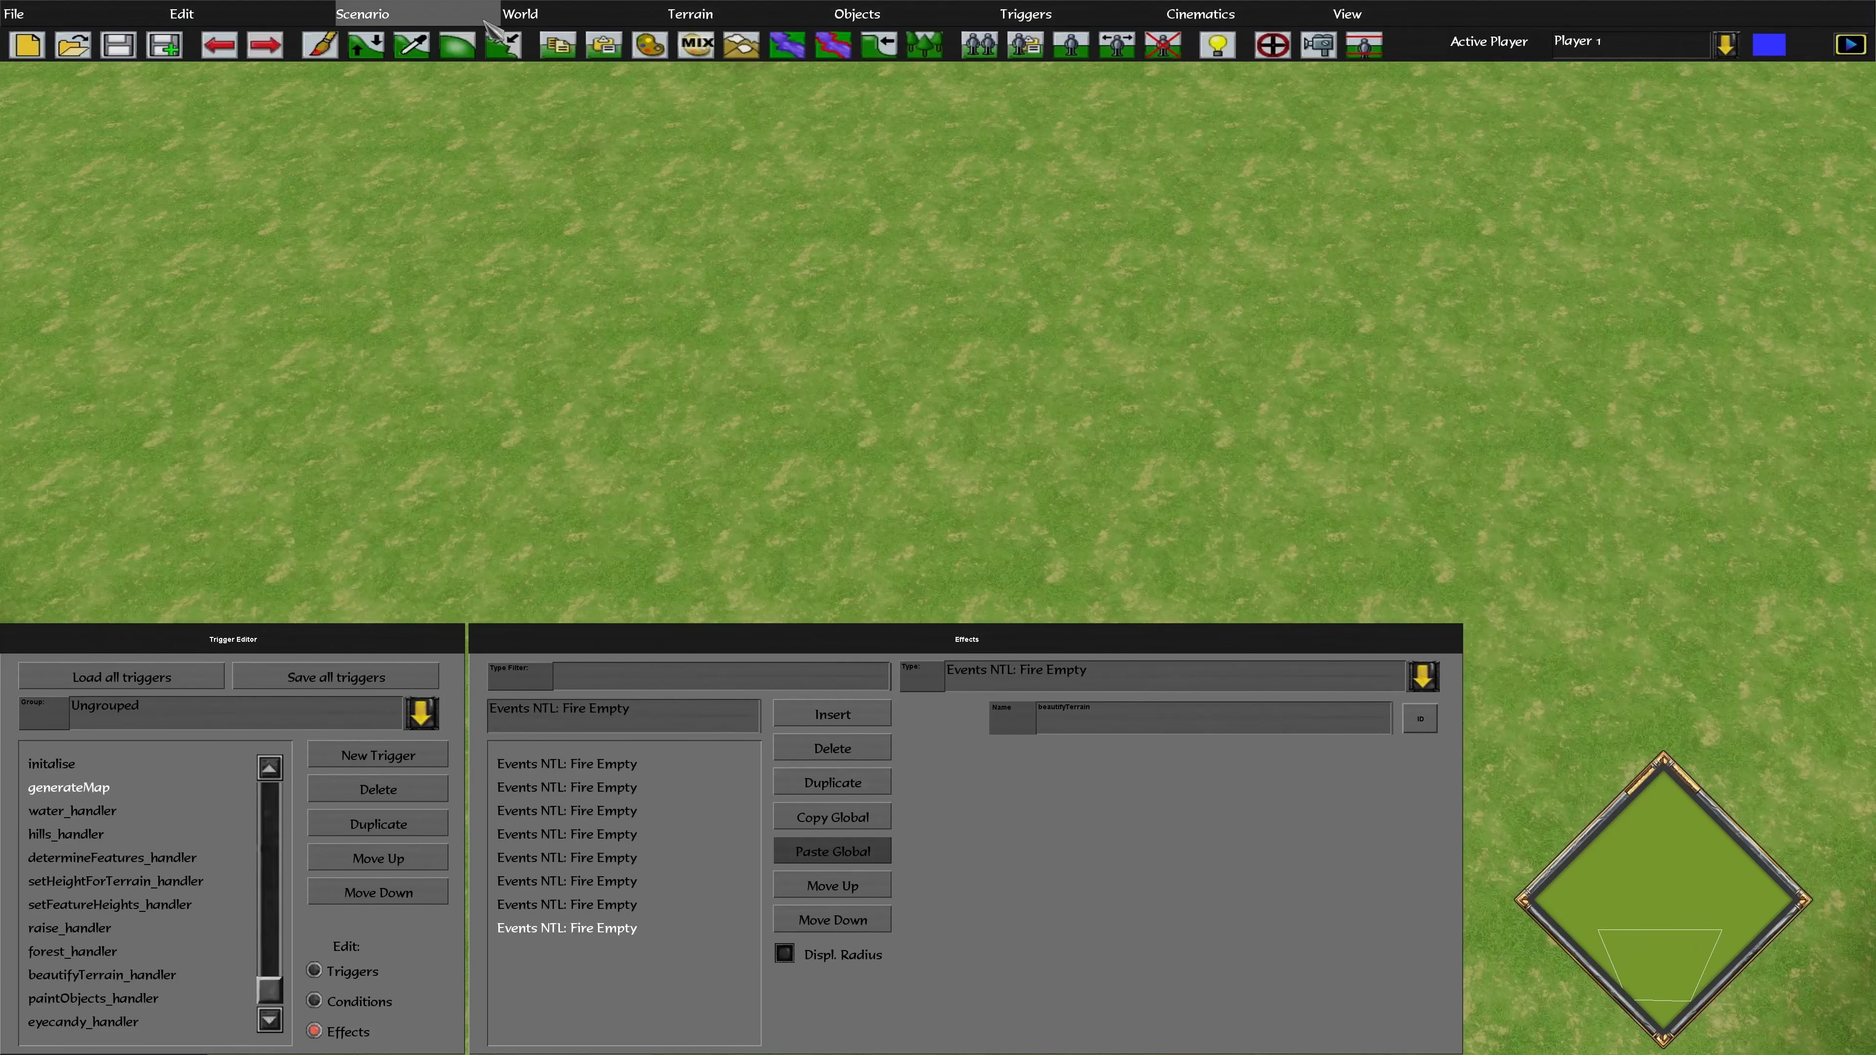
- Playtest the scenario as player 1 on Standard difficulty and quit back to the editor
click(364, 13)
click(399, 125)
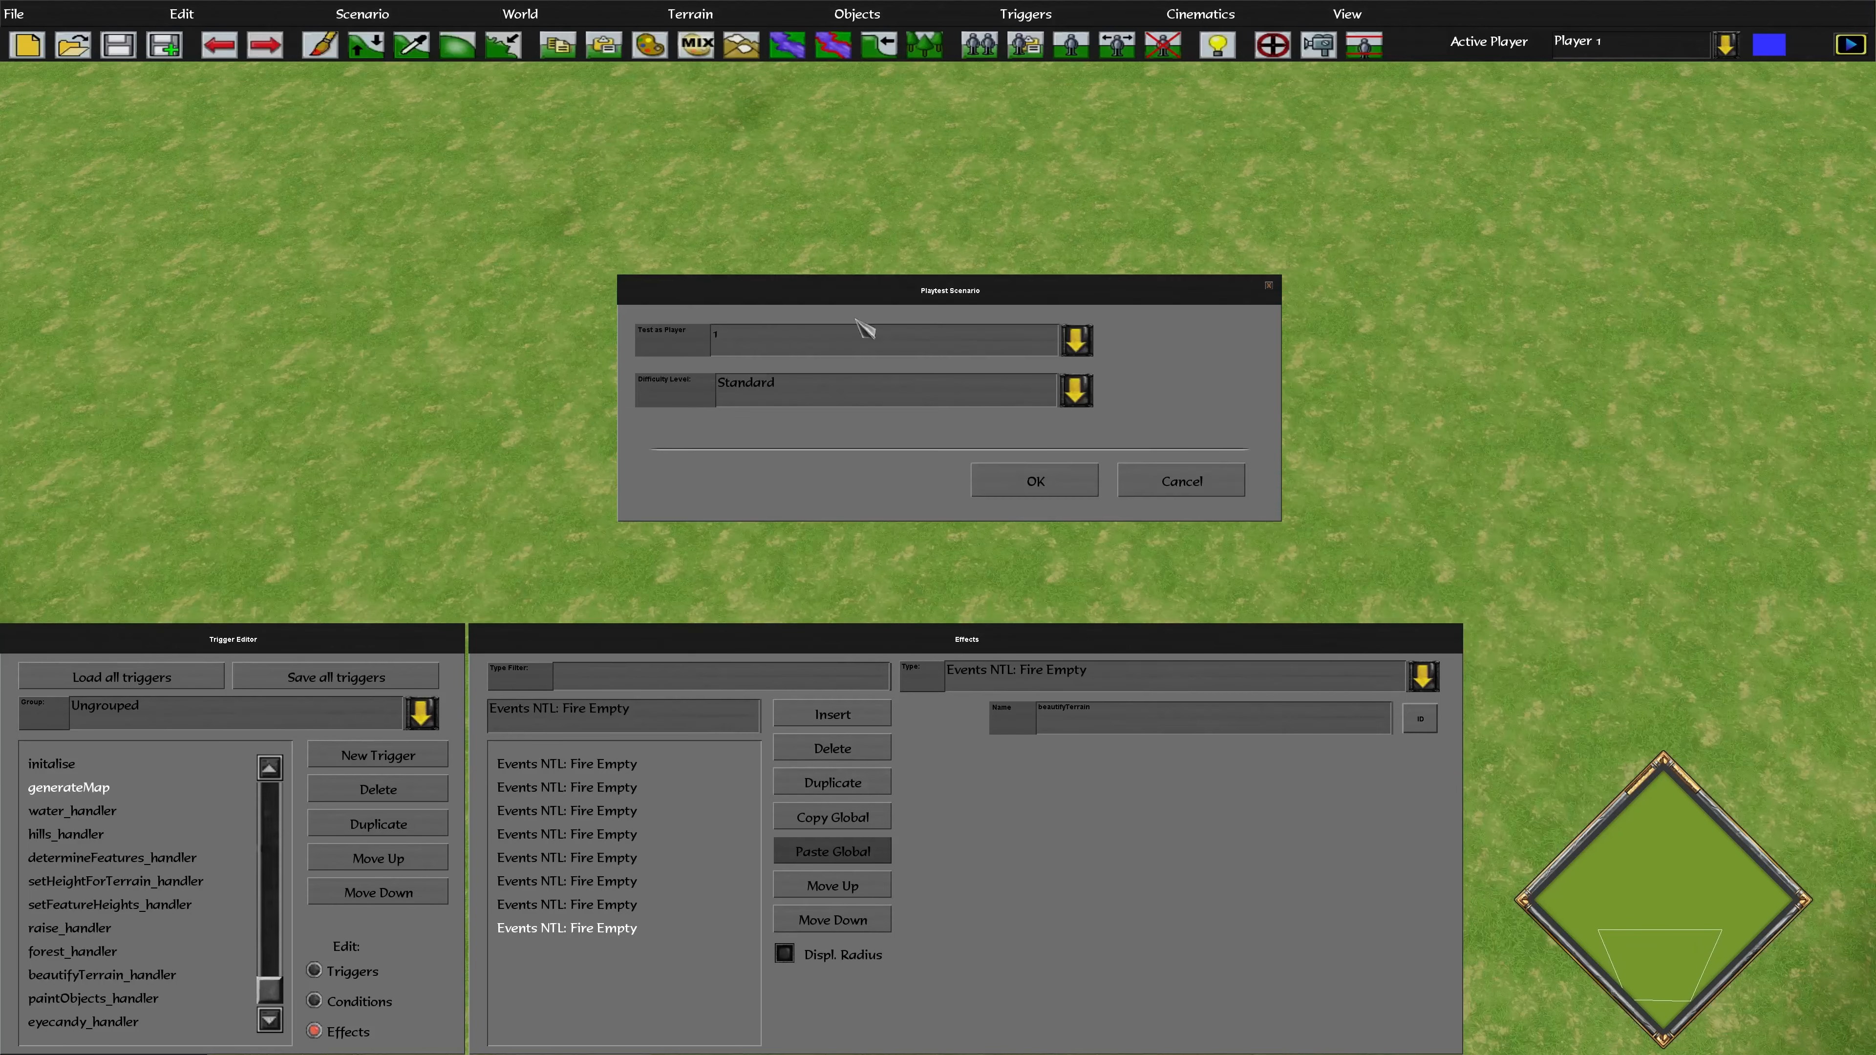
click(1035, 481)
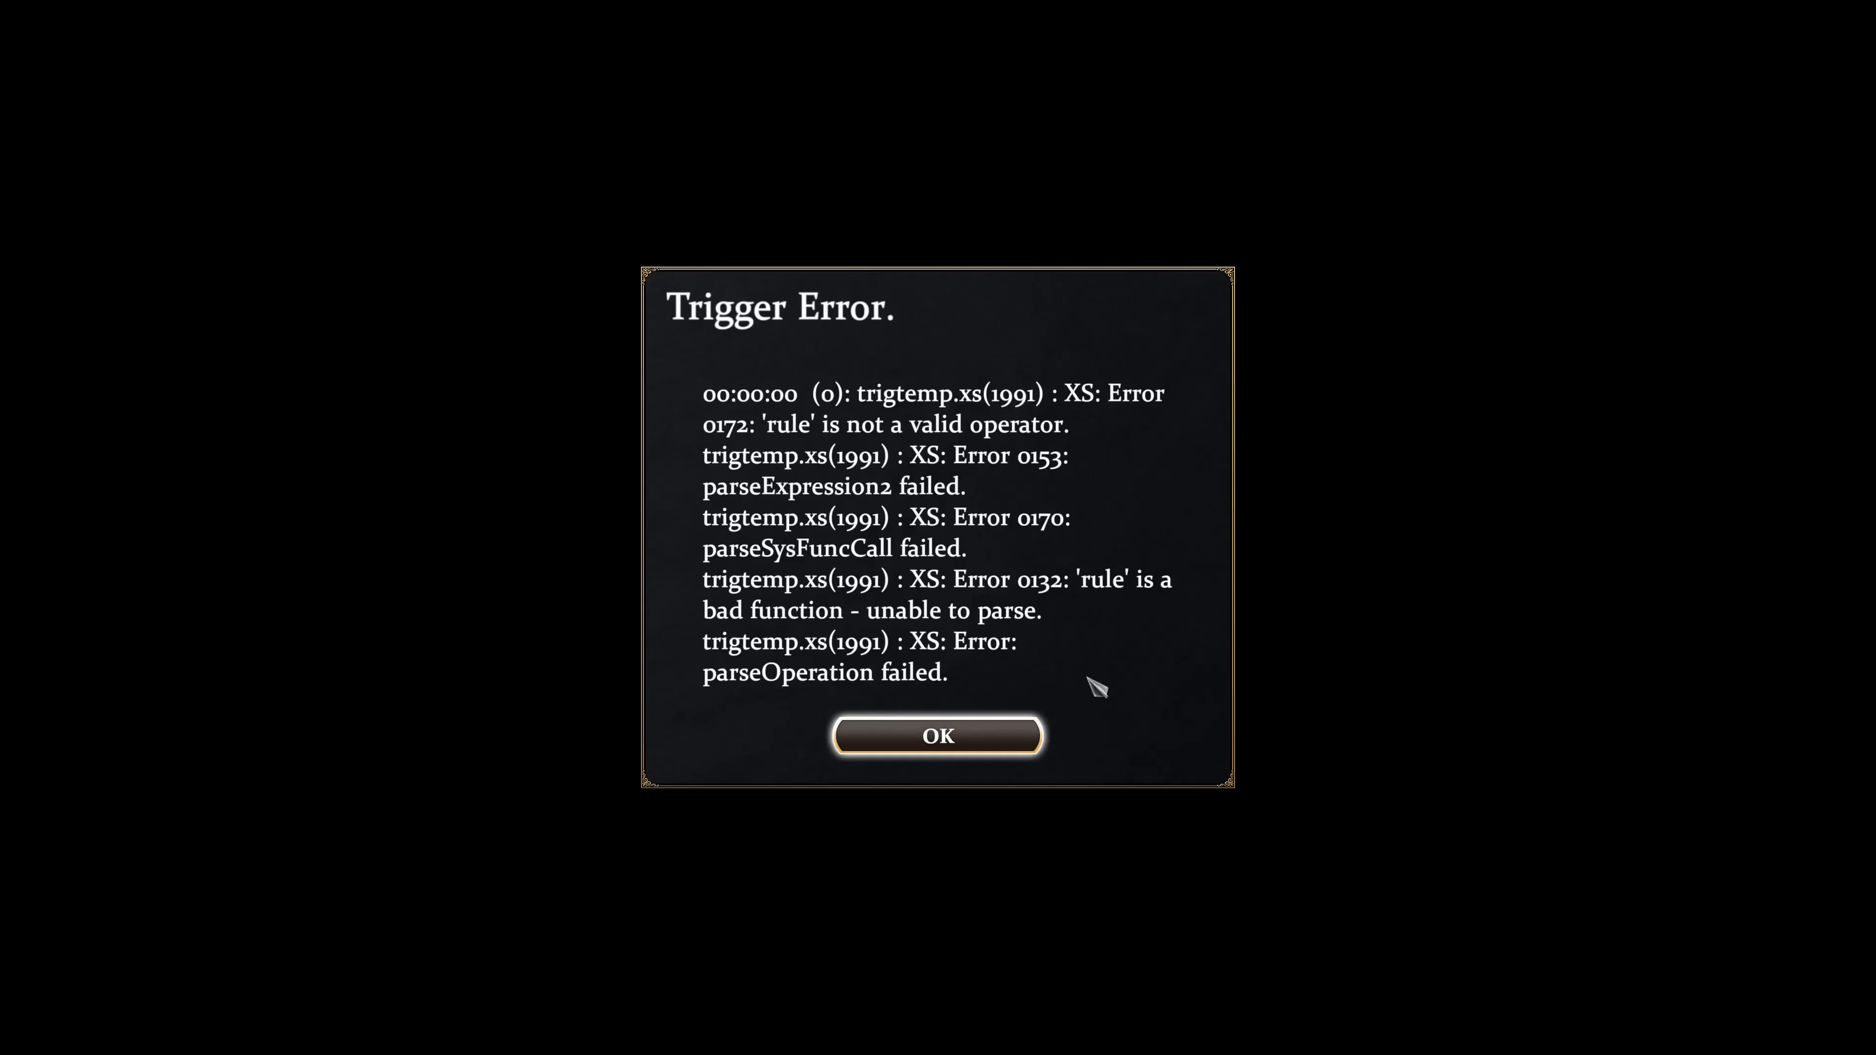
click(970, 739)
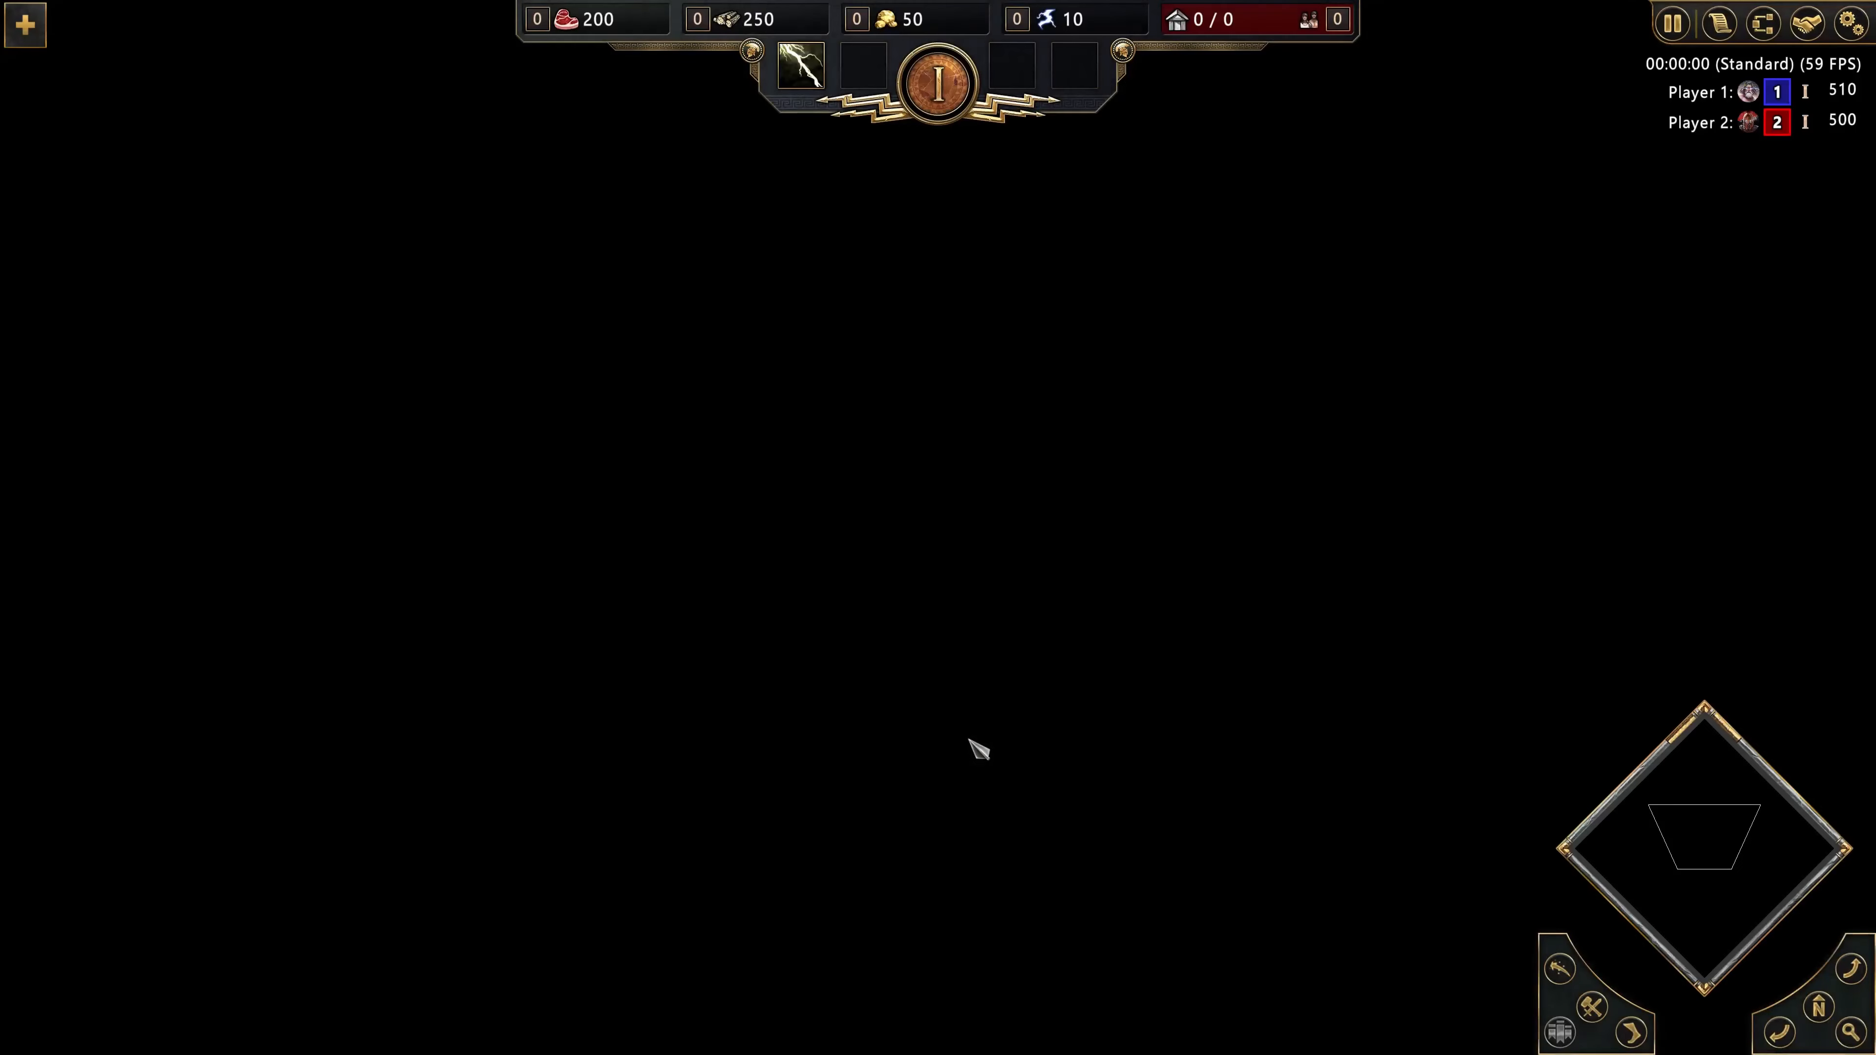
click(1850, 23)
click(942, 730)
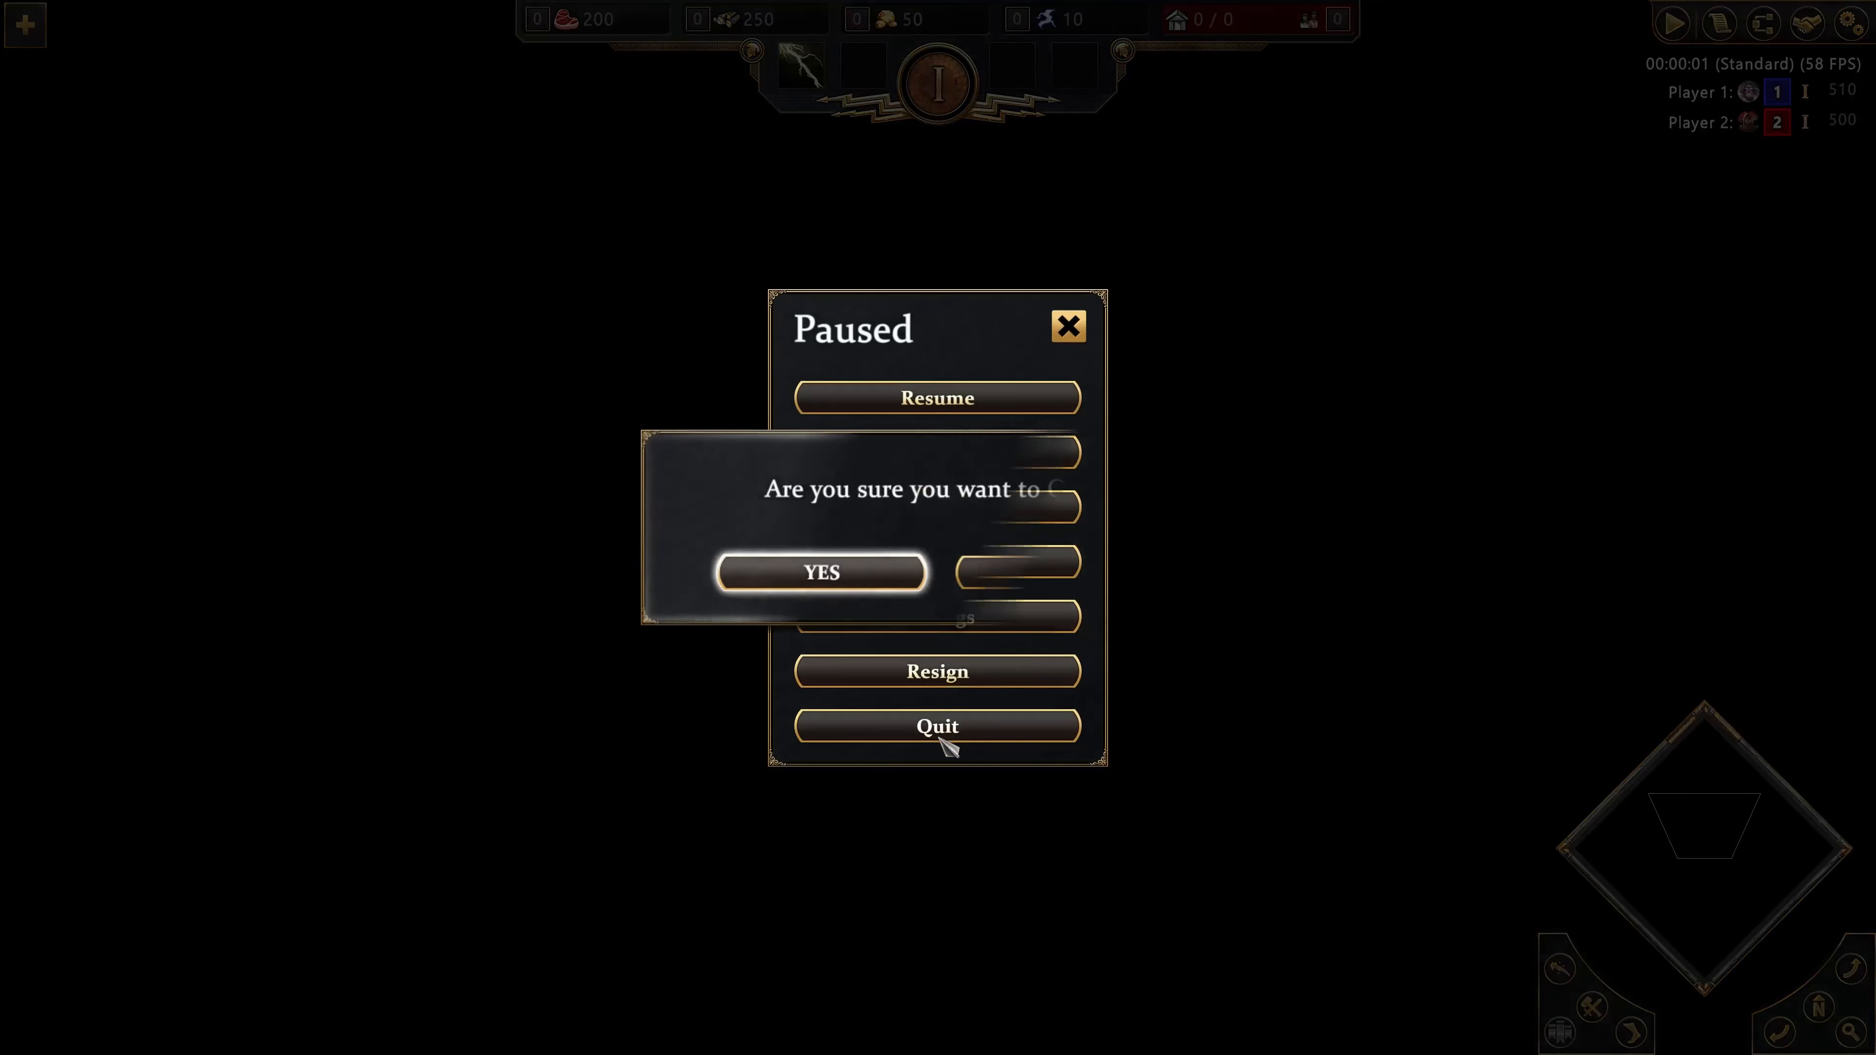
click(842, 572)
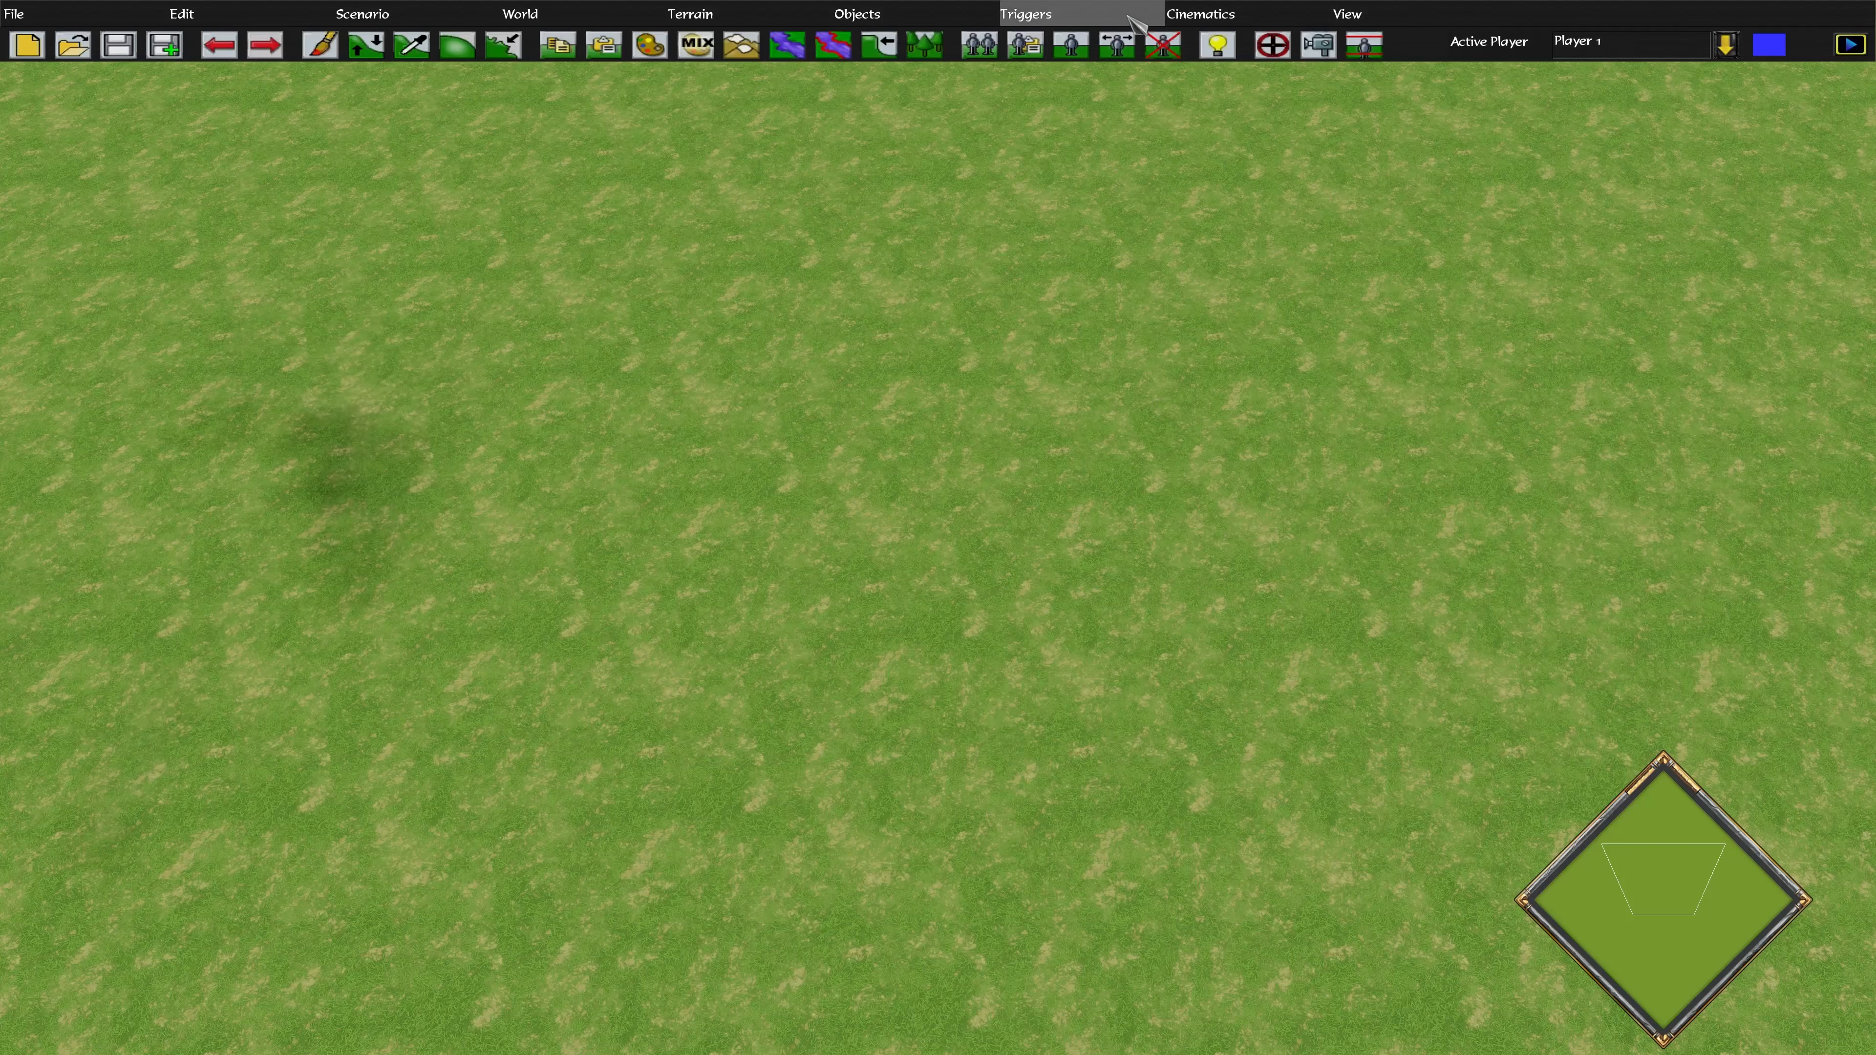
- Reopen the trigger editor and add an Events NTL: Handler End effect at the end of eyecandy_handler's effects
click(1049, 15)
click(1101, 46)
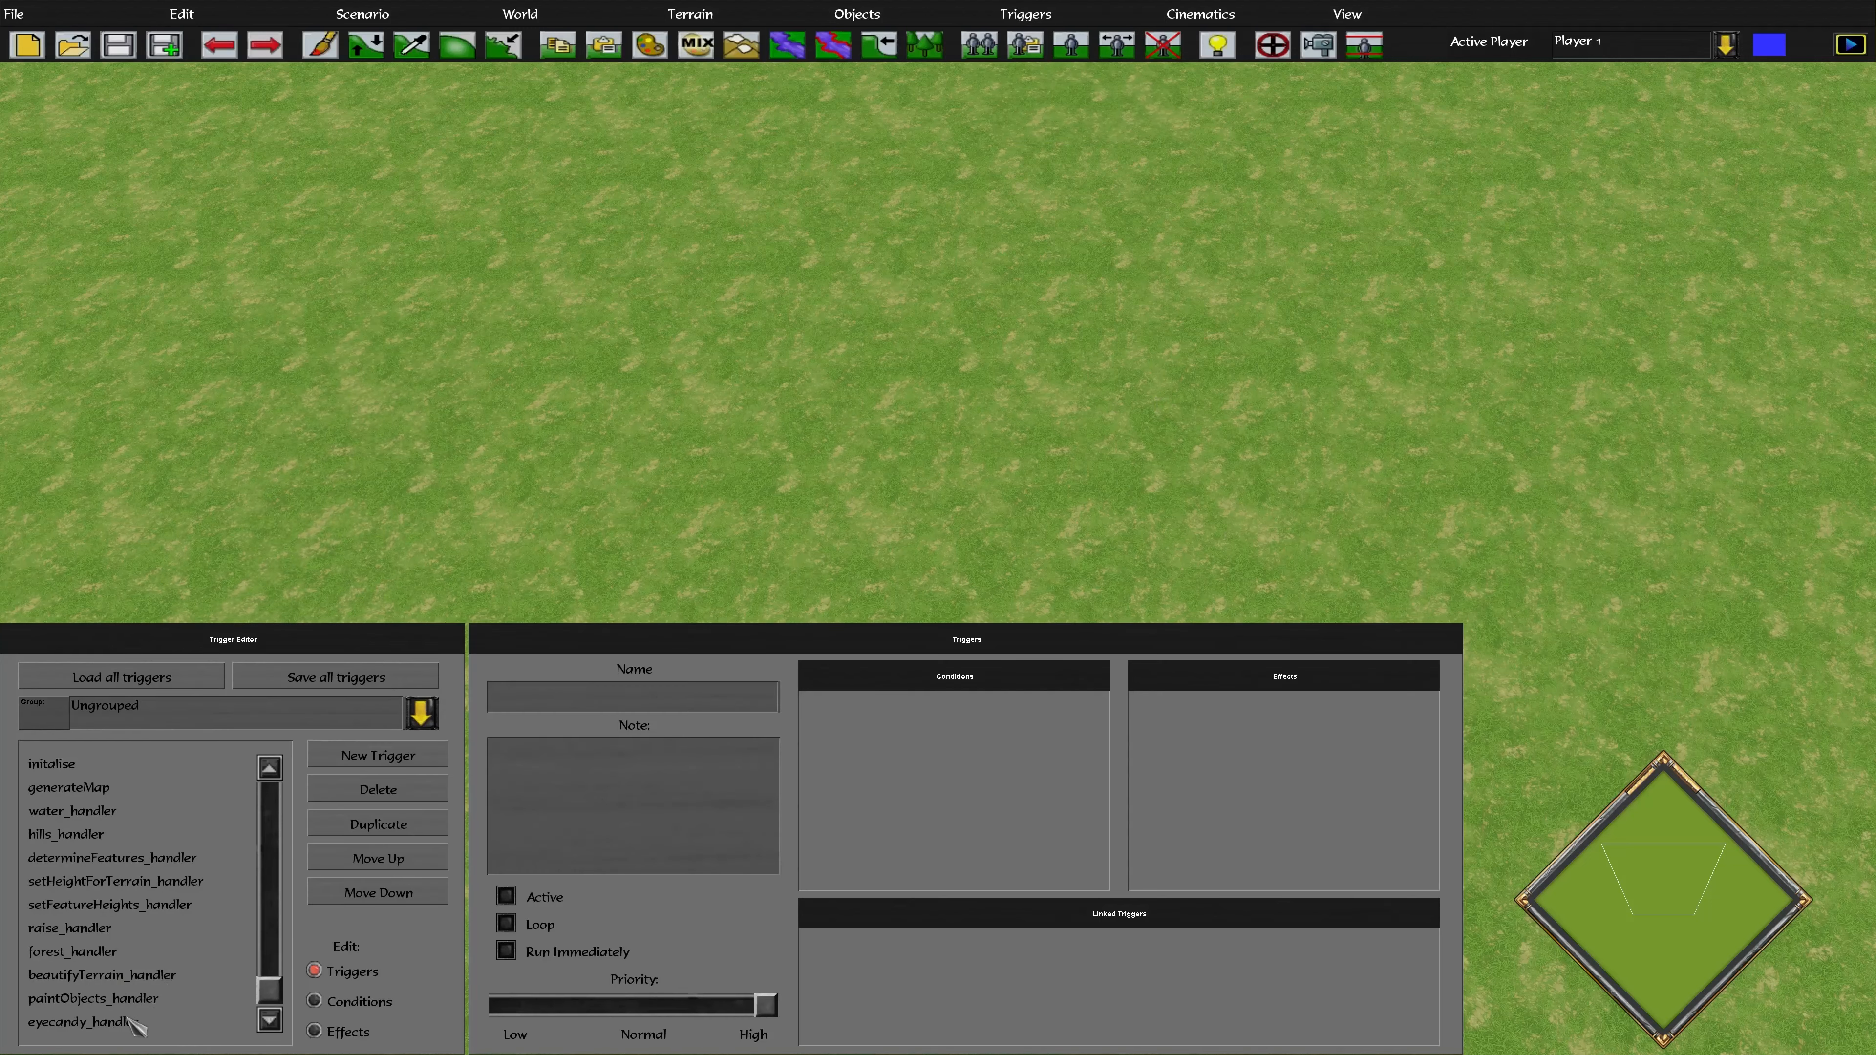
click(111, 1022)
click(349, 1032)
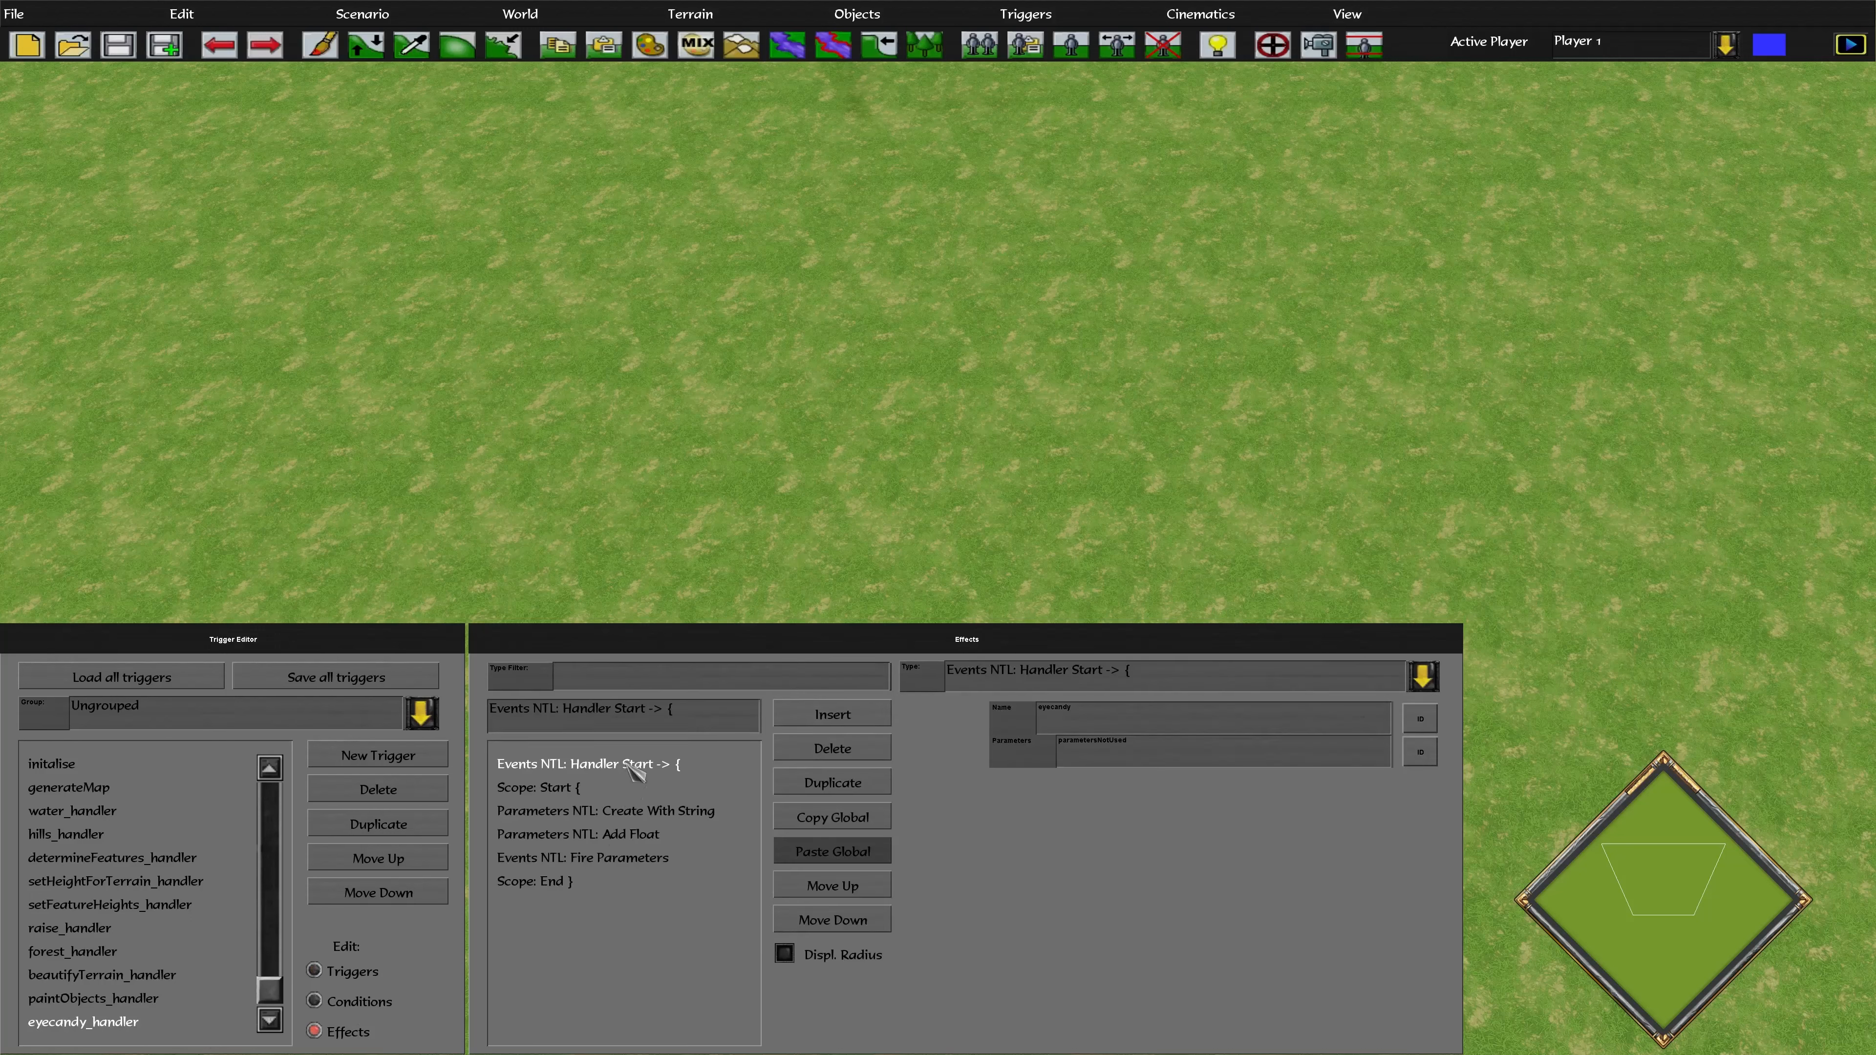
click(864, 715)
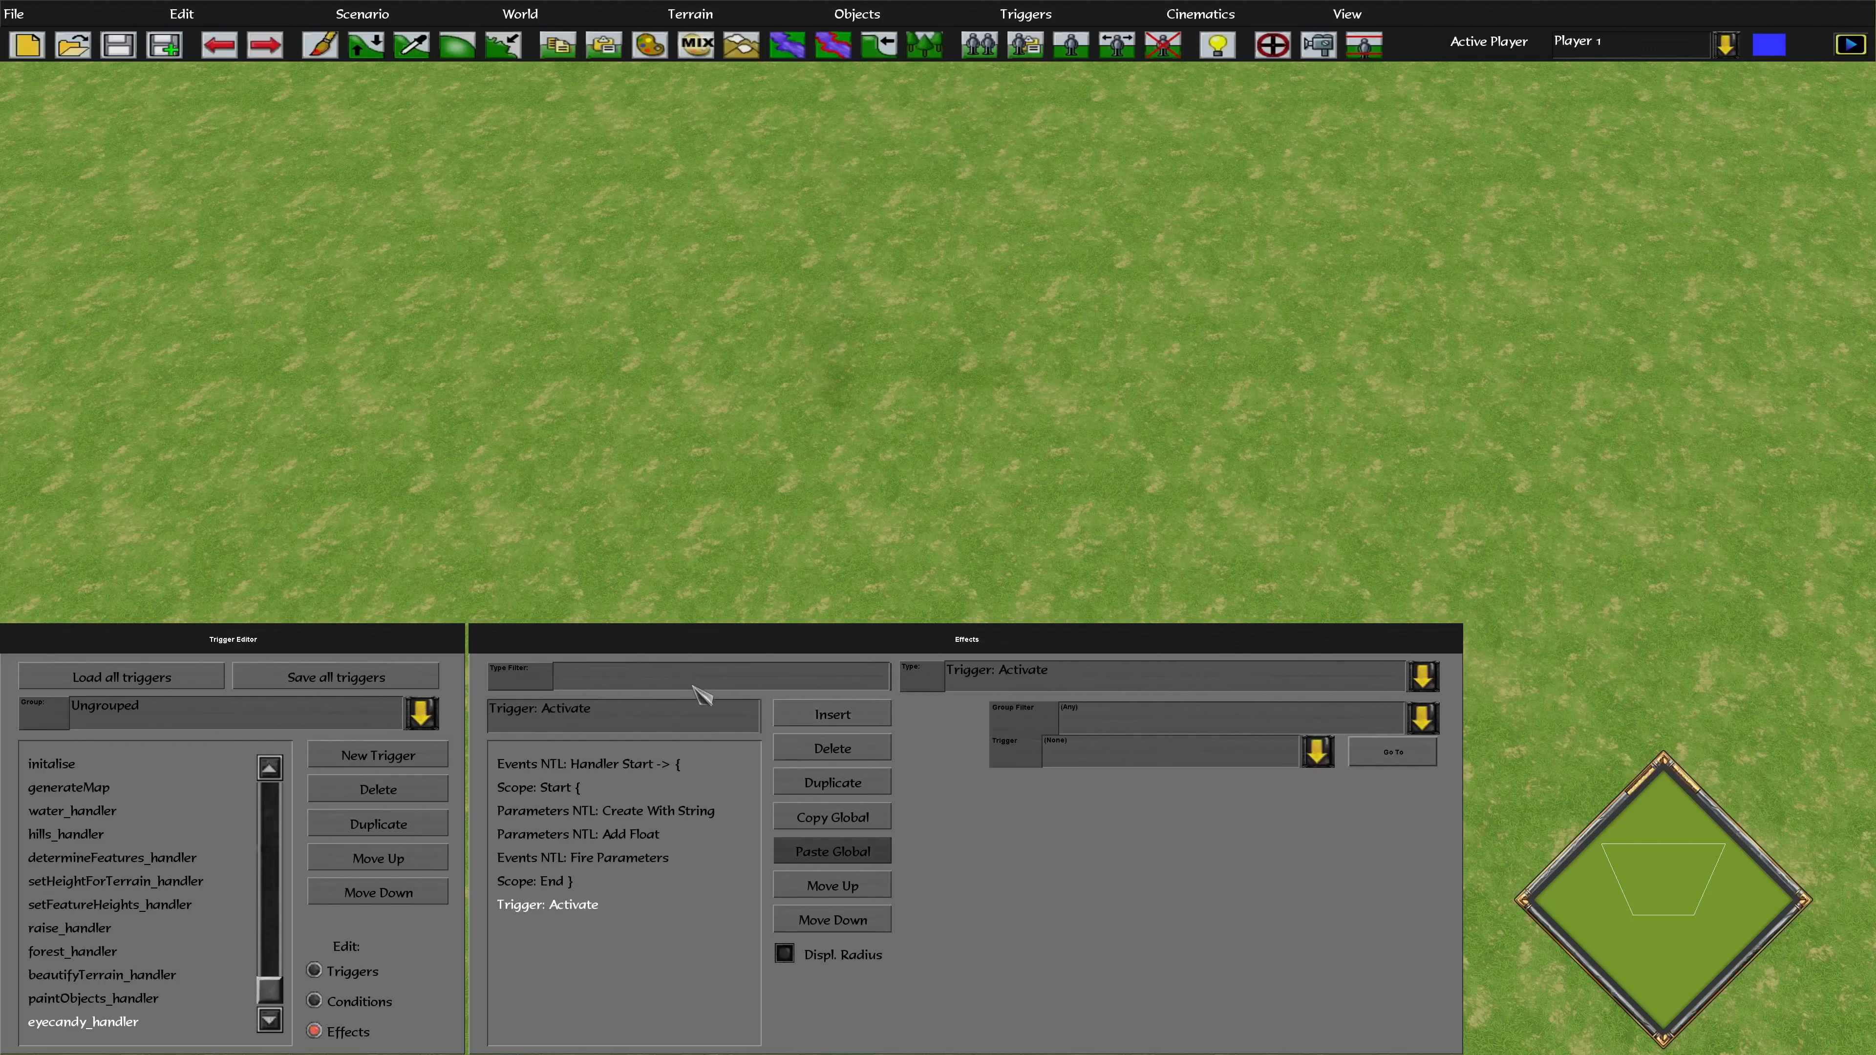
click(690, 686)
text(event)
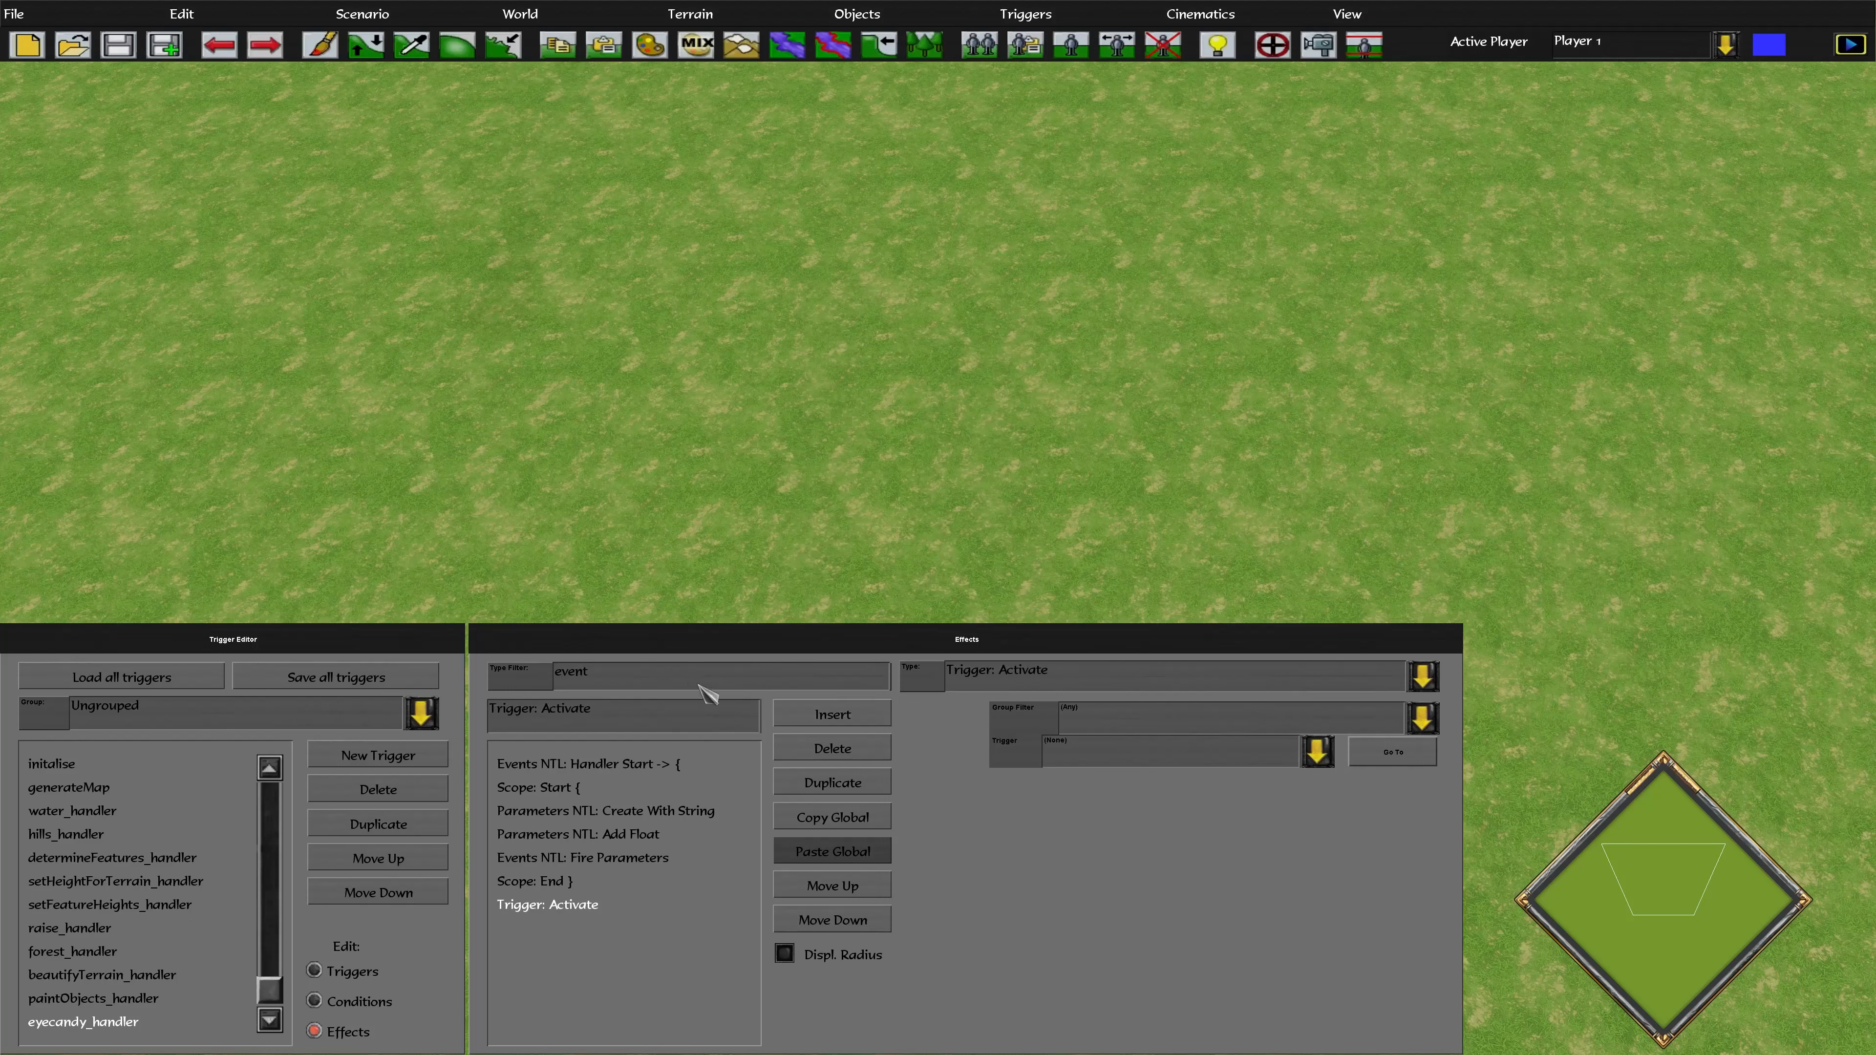
key(BackSpace)
key(BackSpace)
key(BackSpace)
key(BackSpace)
key(BackSpace)
text(h)
click(980, 688)
click(1055, 729)
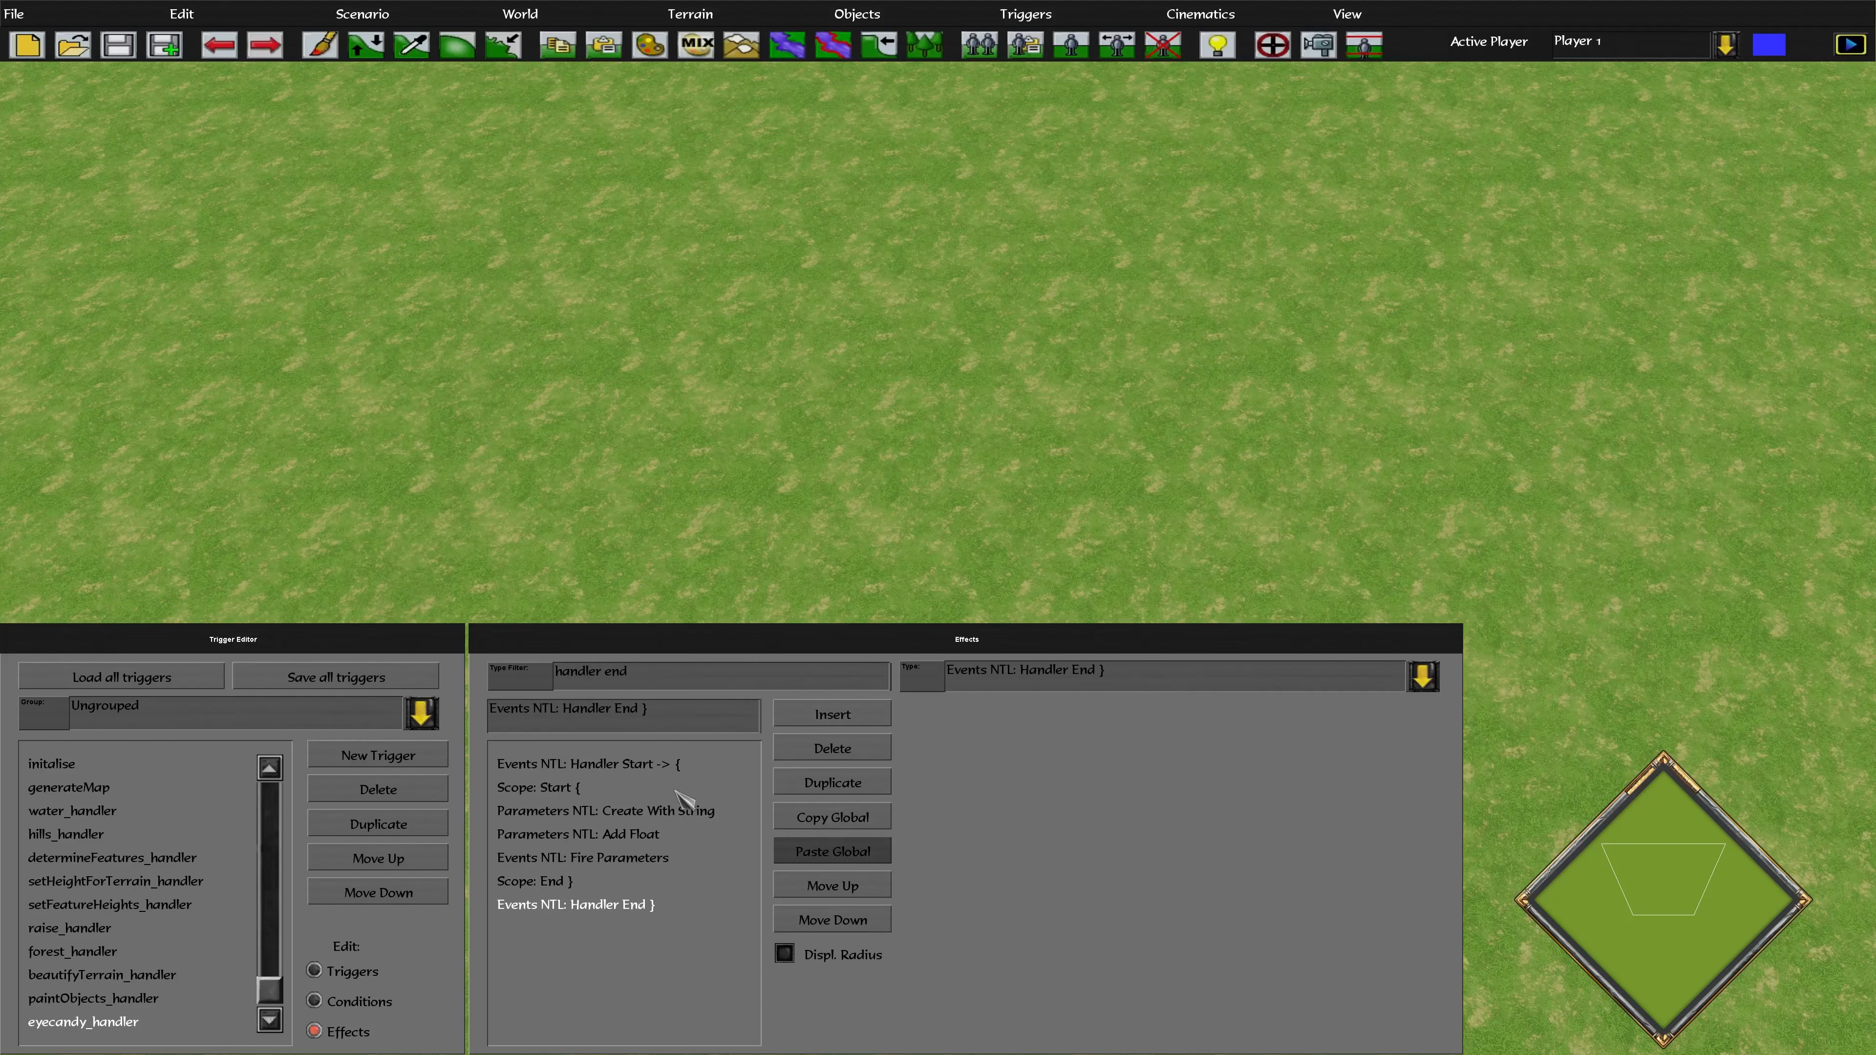
- Playtest the scenario again with the completed eyecandy handler and quit back to the editor
click(362, 13)
click(390, 113)
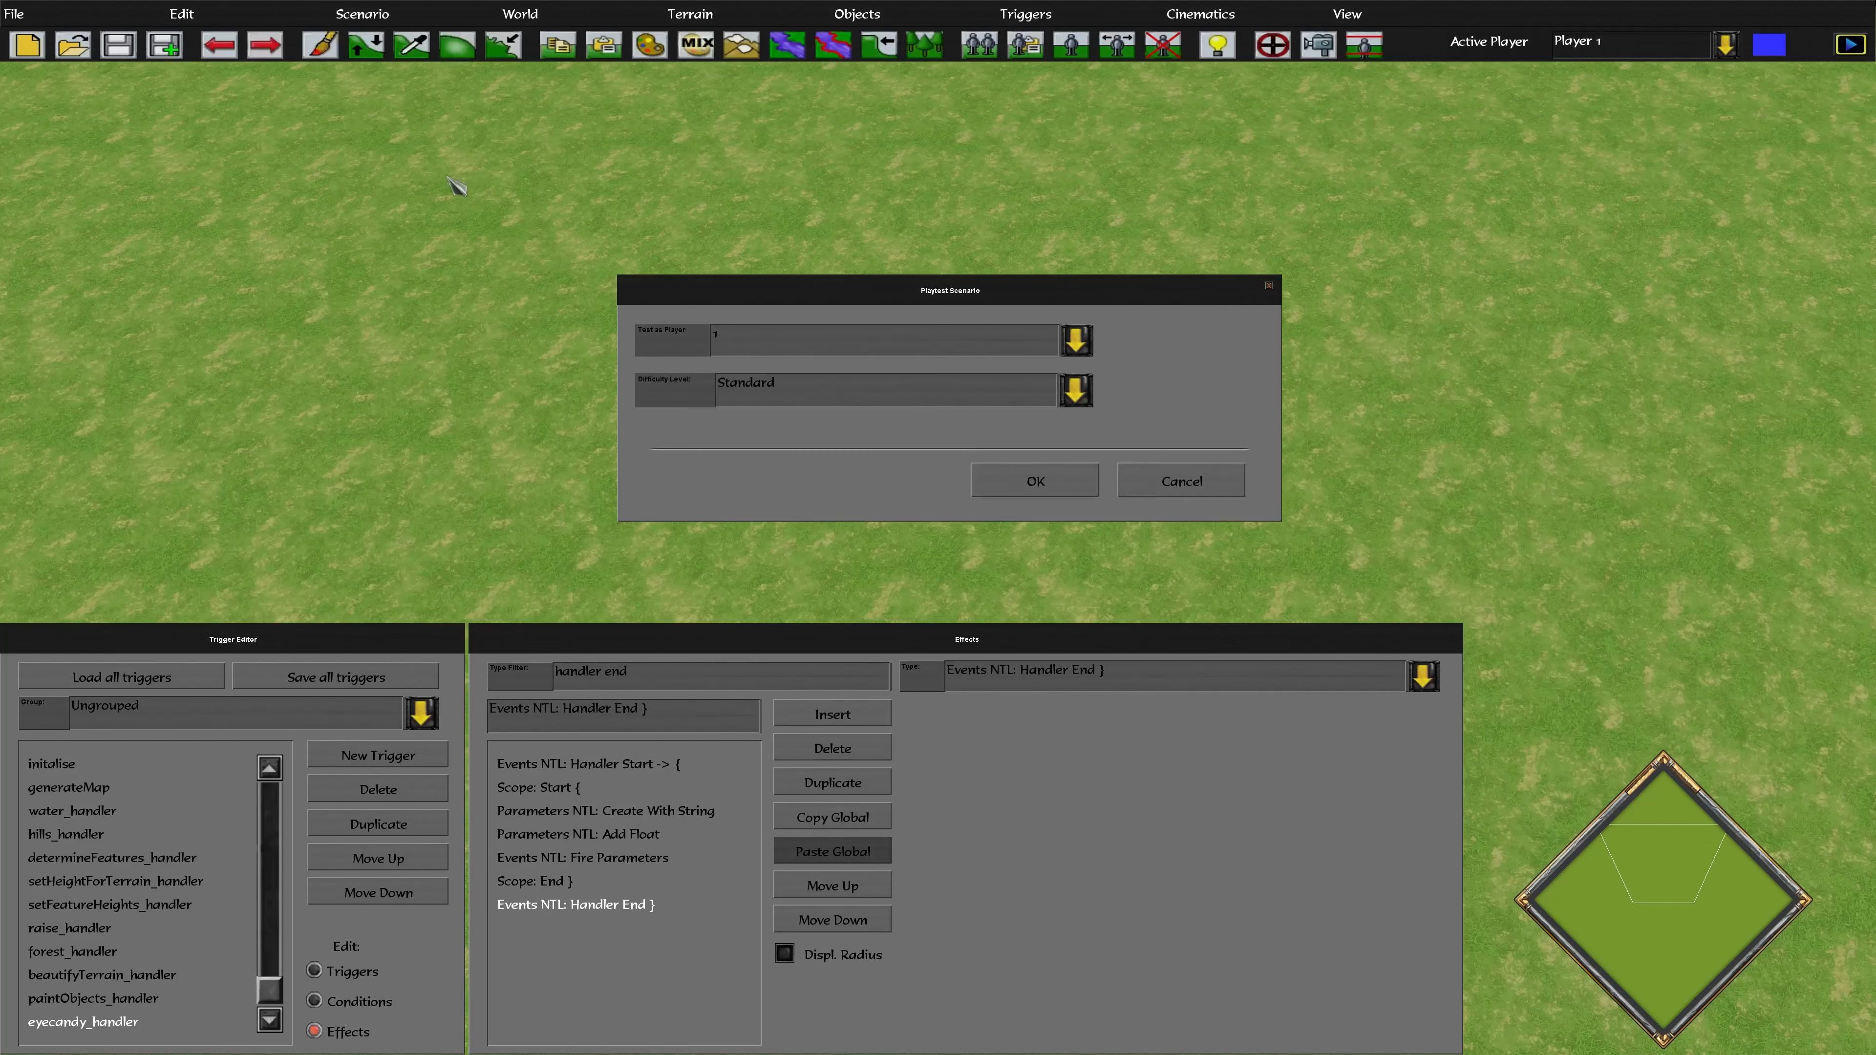
click(1032, 484)
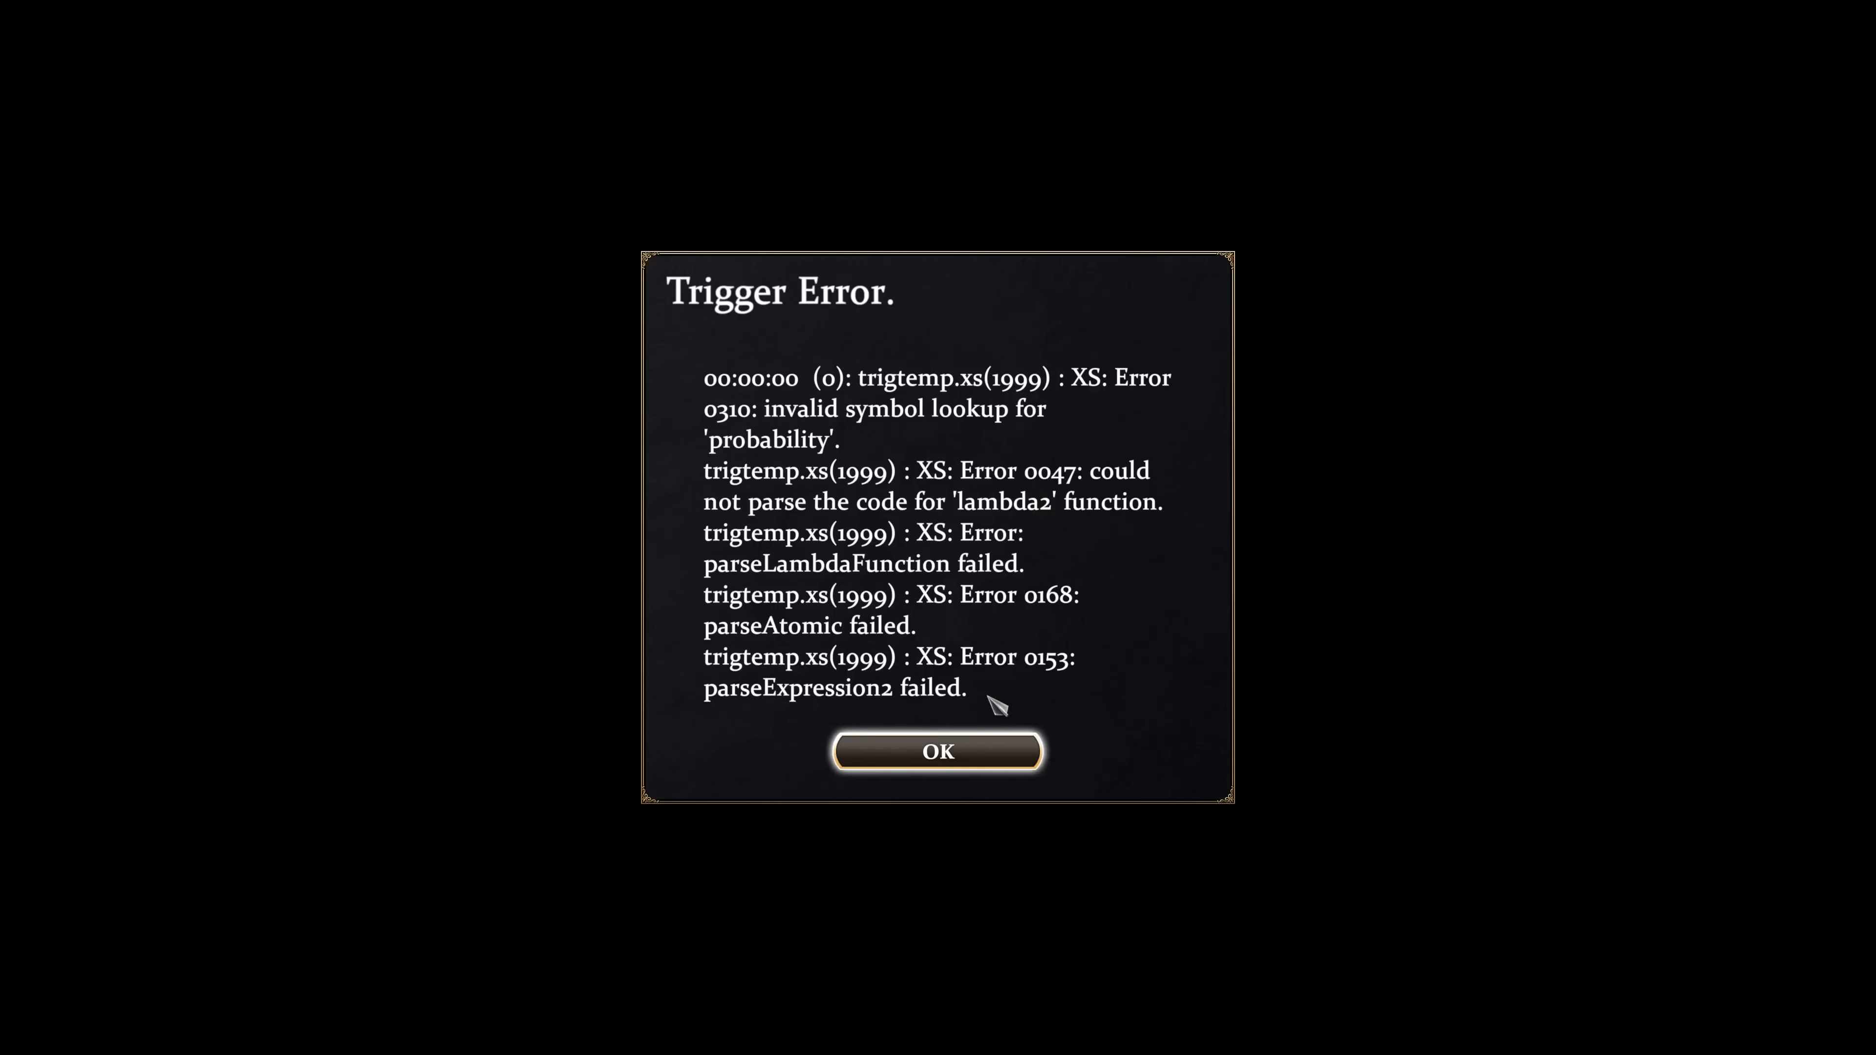
click(939, 751)
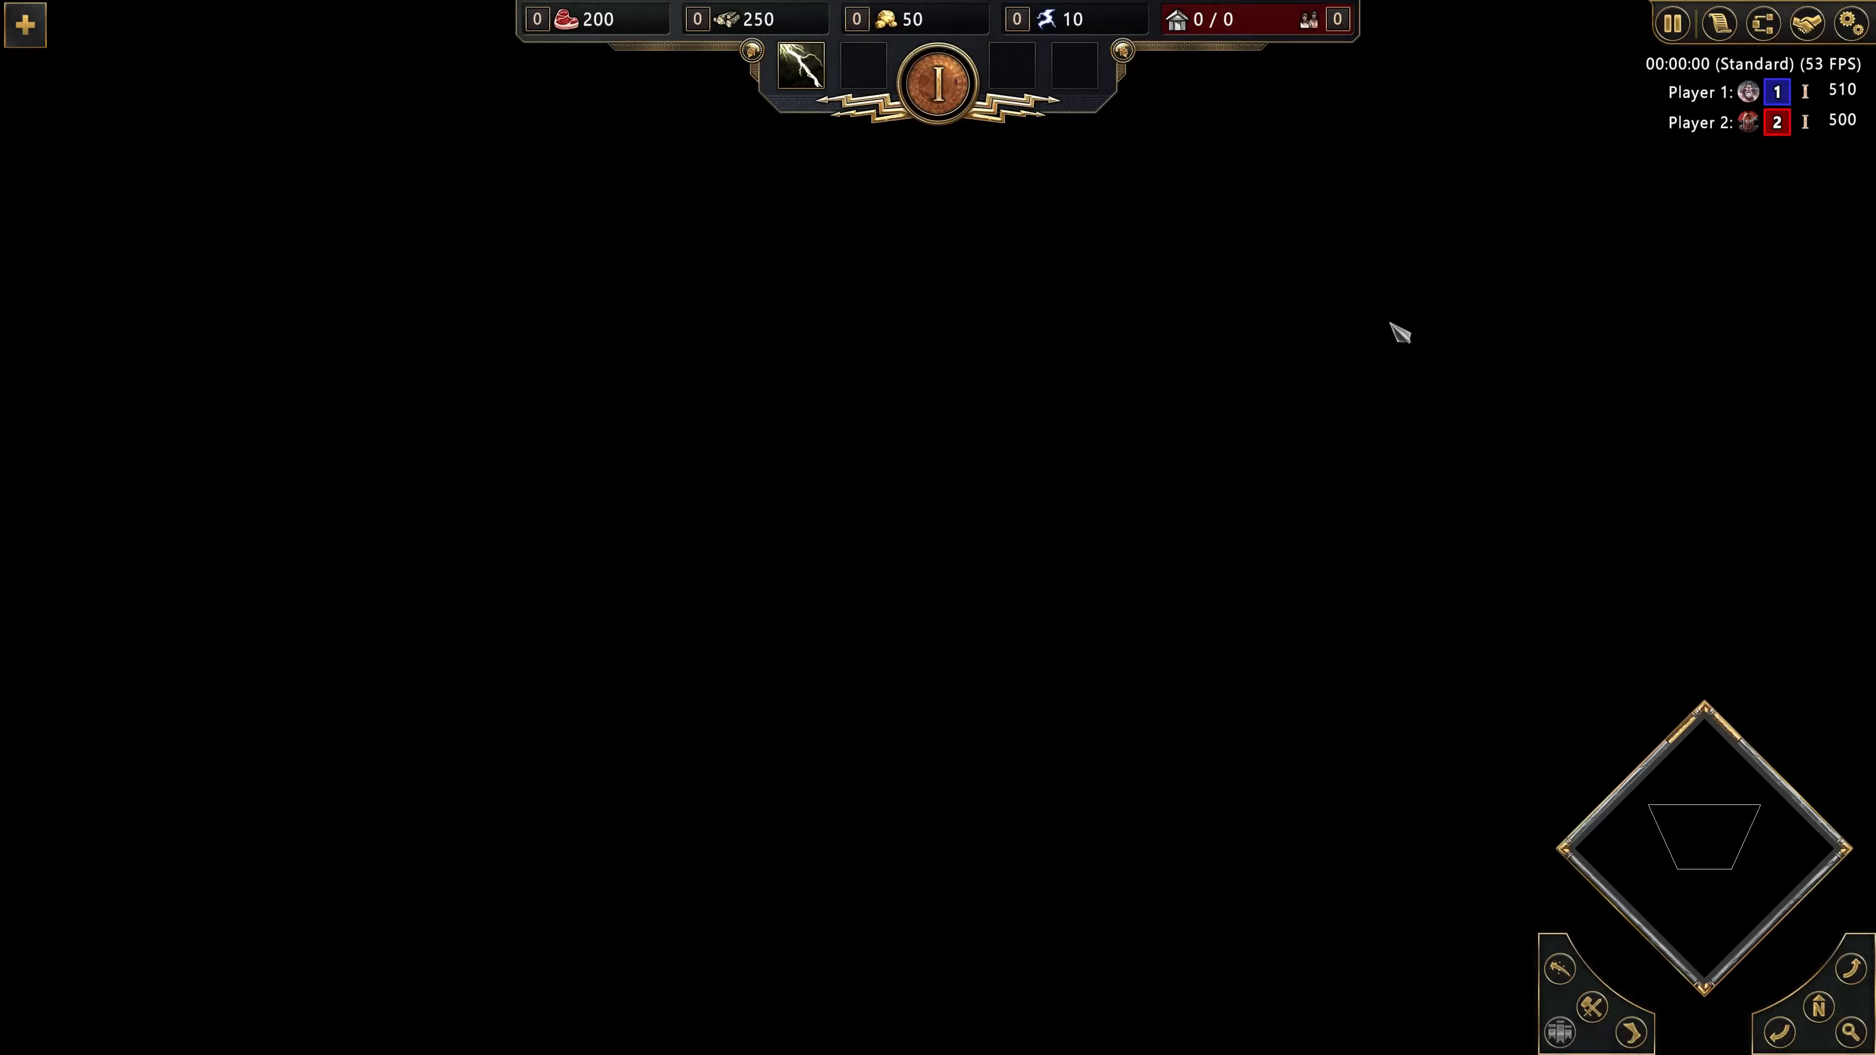
click(1850, 24)
click(1014, 737)
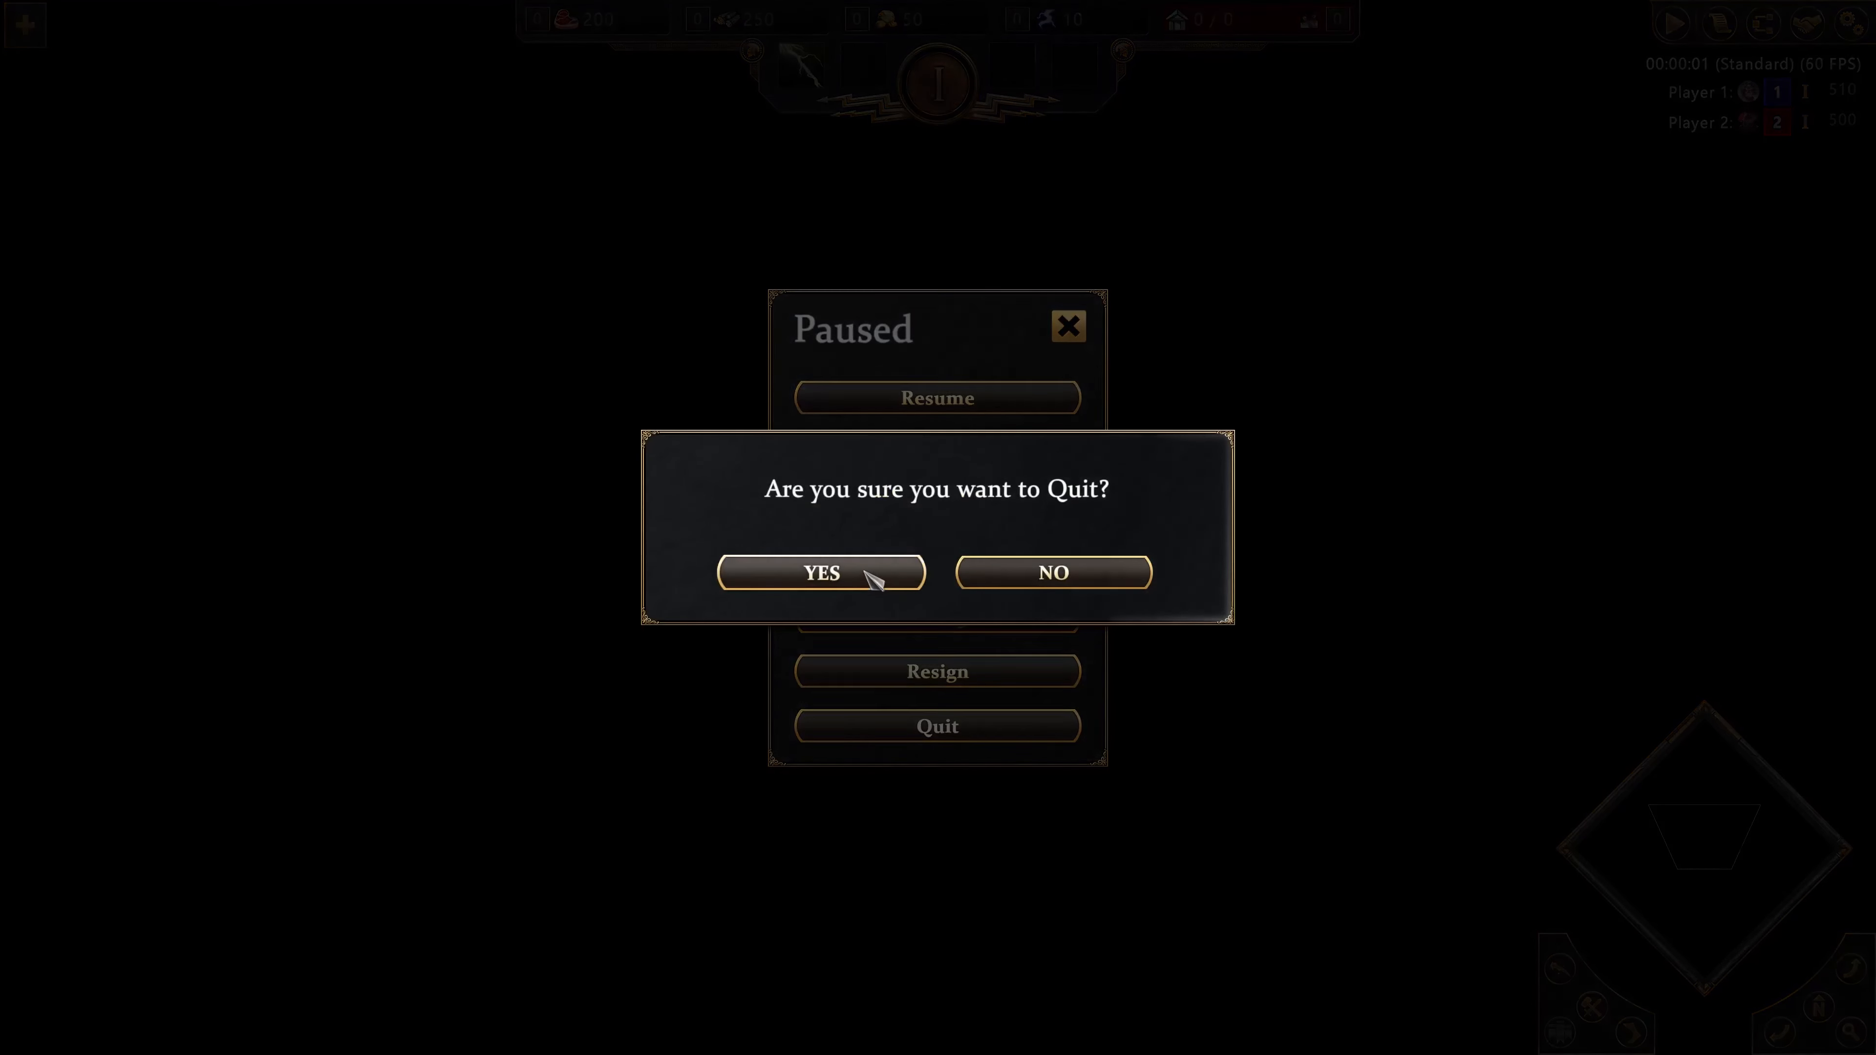
click(866, 571)
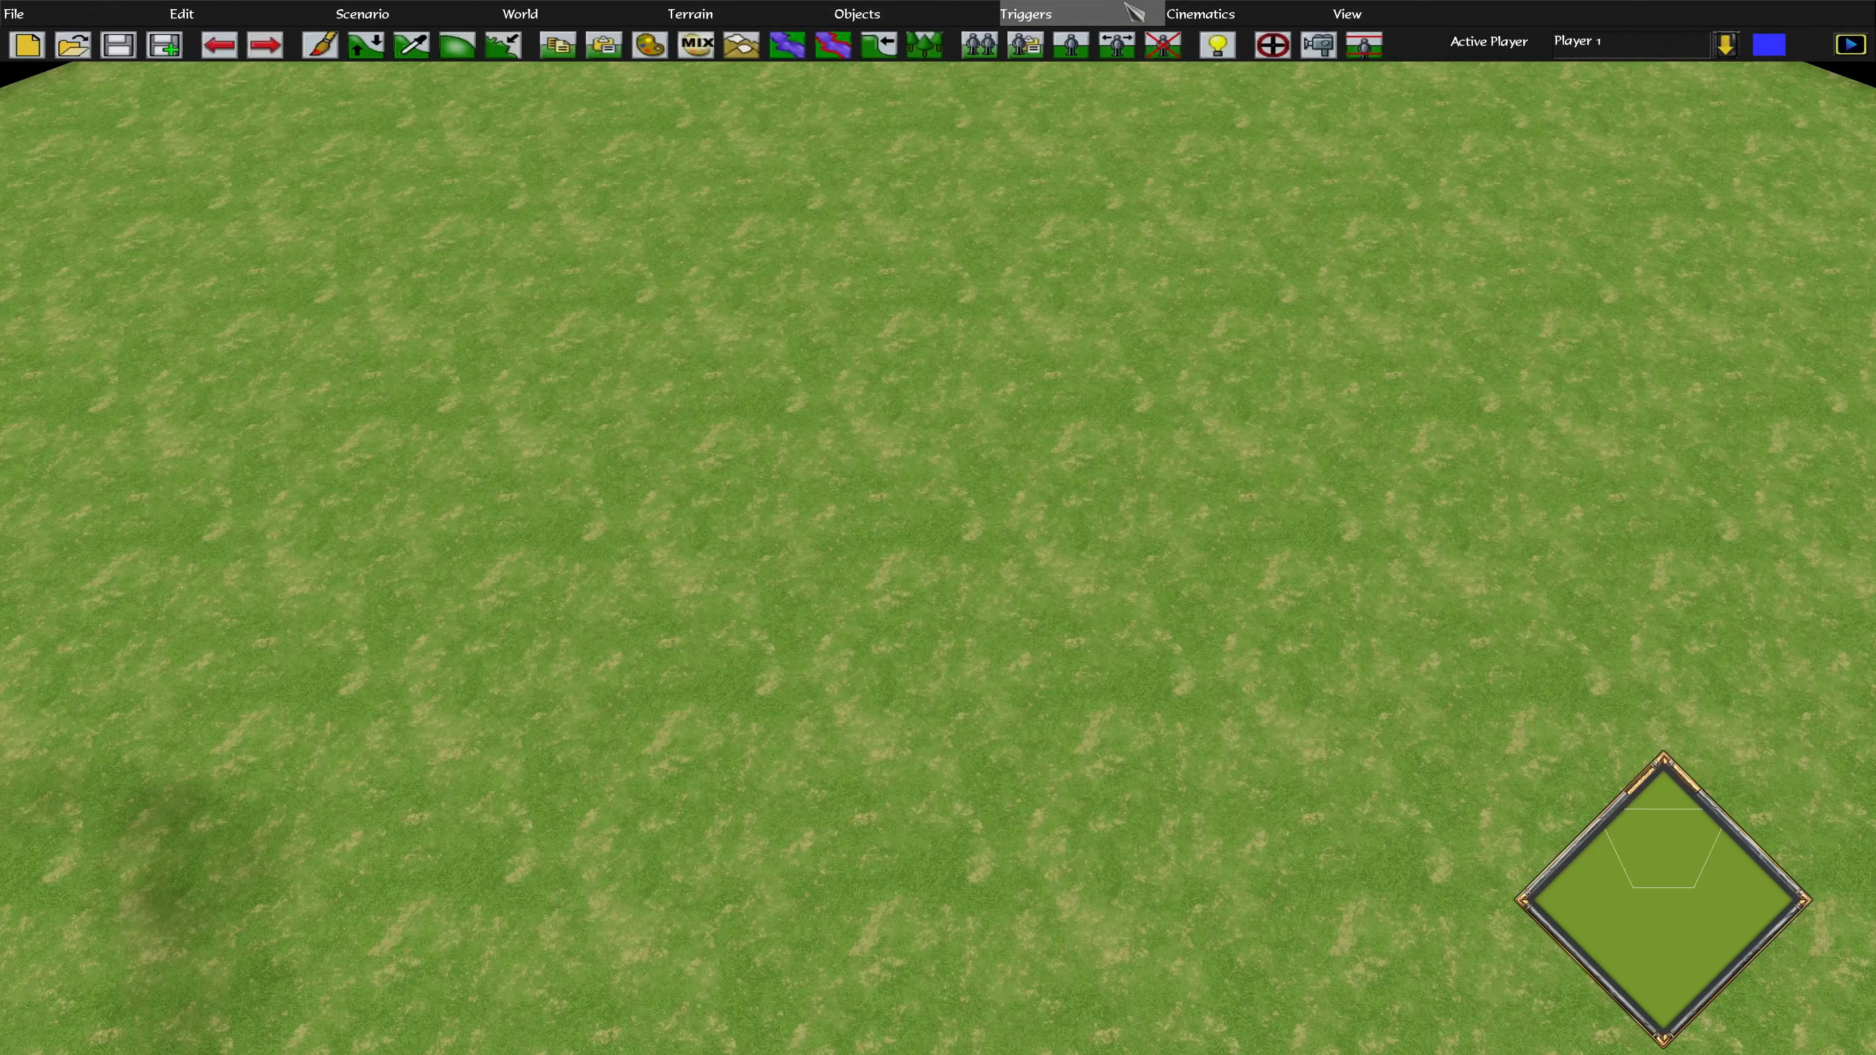
- Reopen the trigger editor and display the effects of the paintObjects_handler trigger
click(1126, 10)
click(1089, 49)
scroll(155, 932, down, 1)
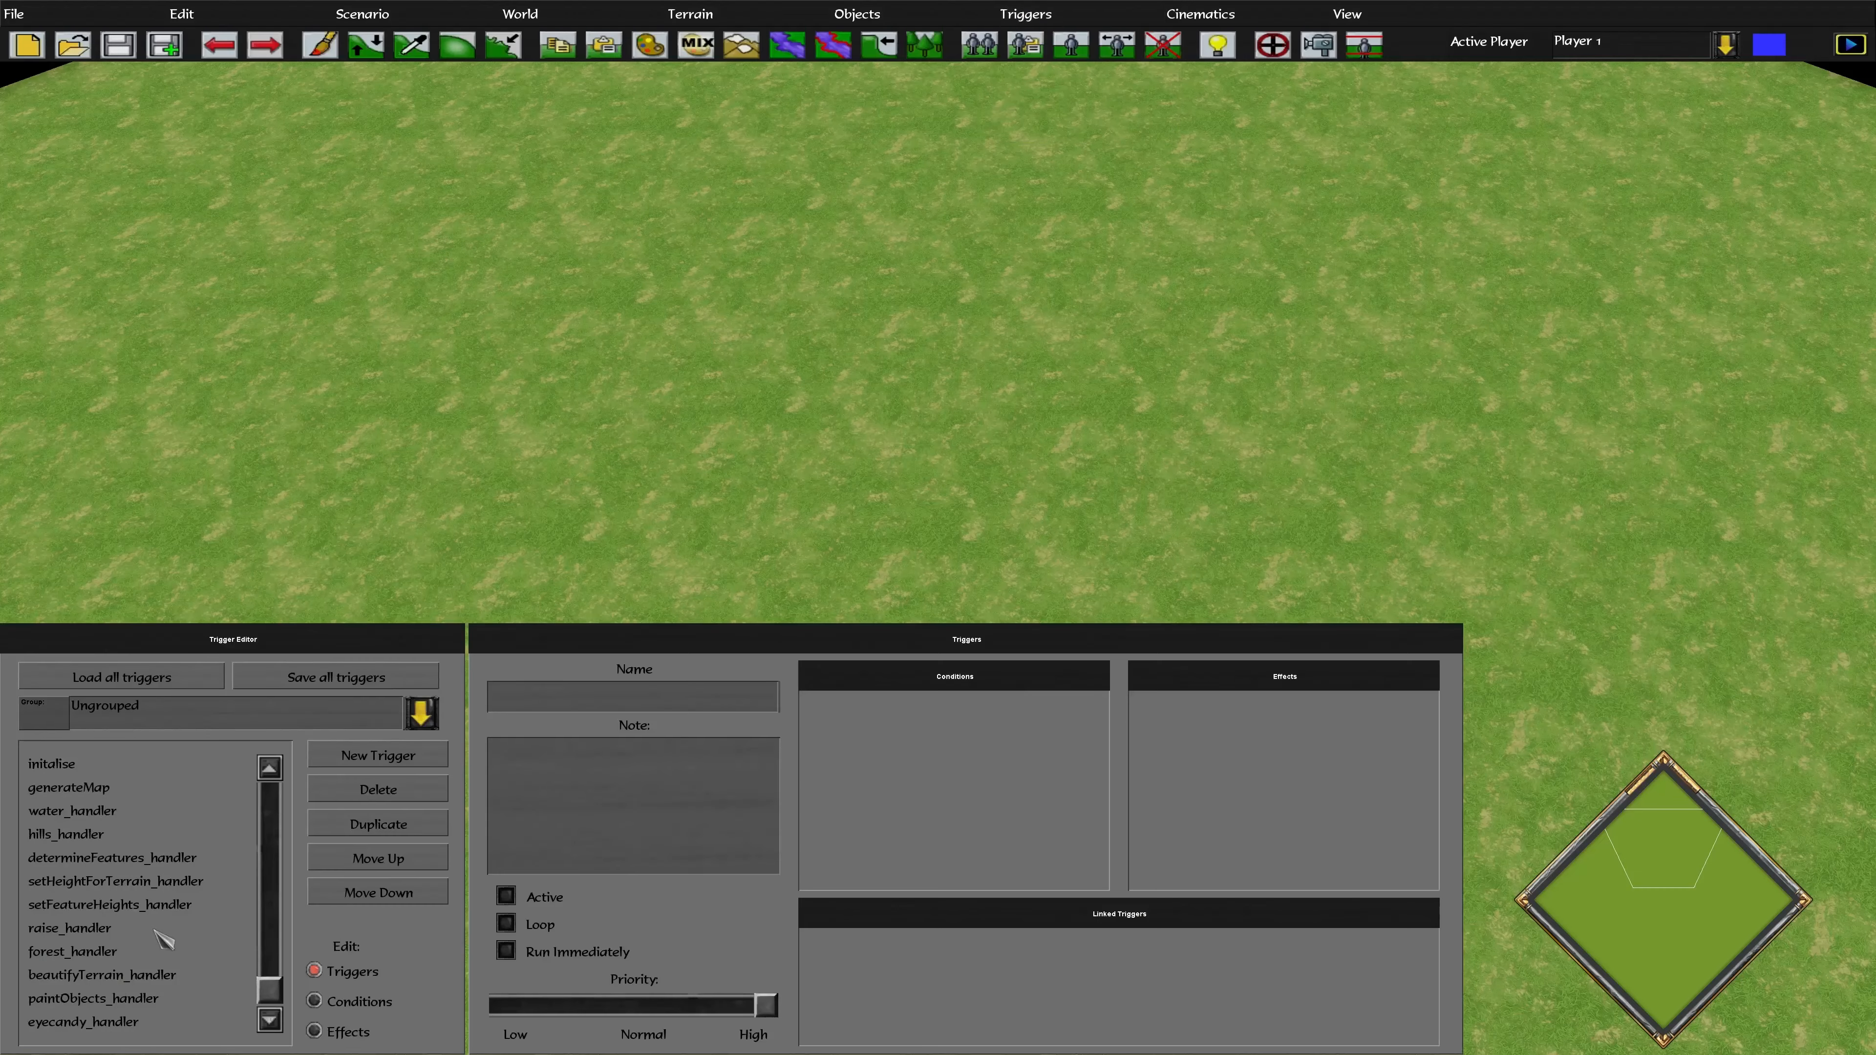
click(92, 999)
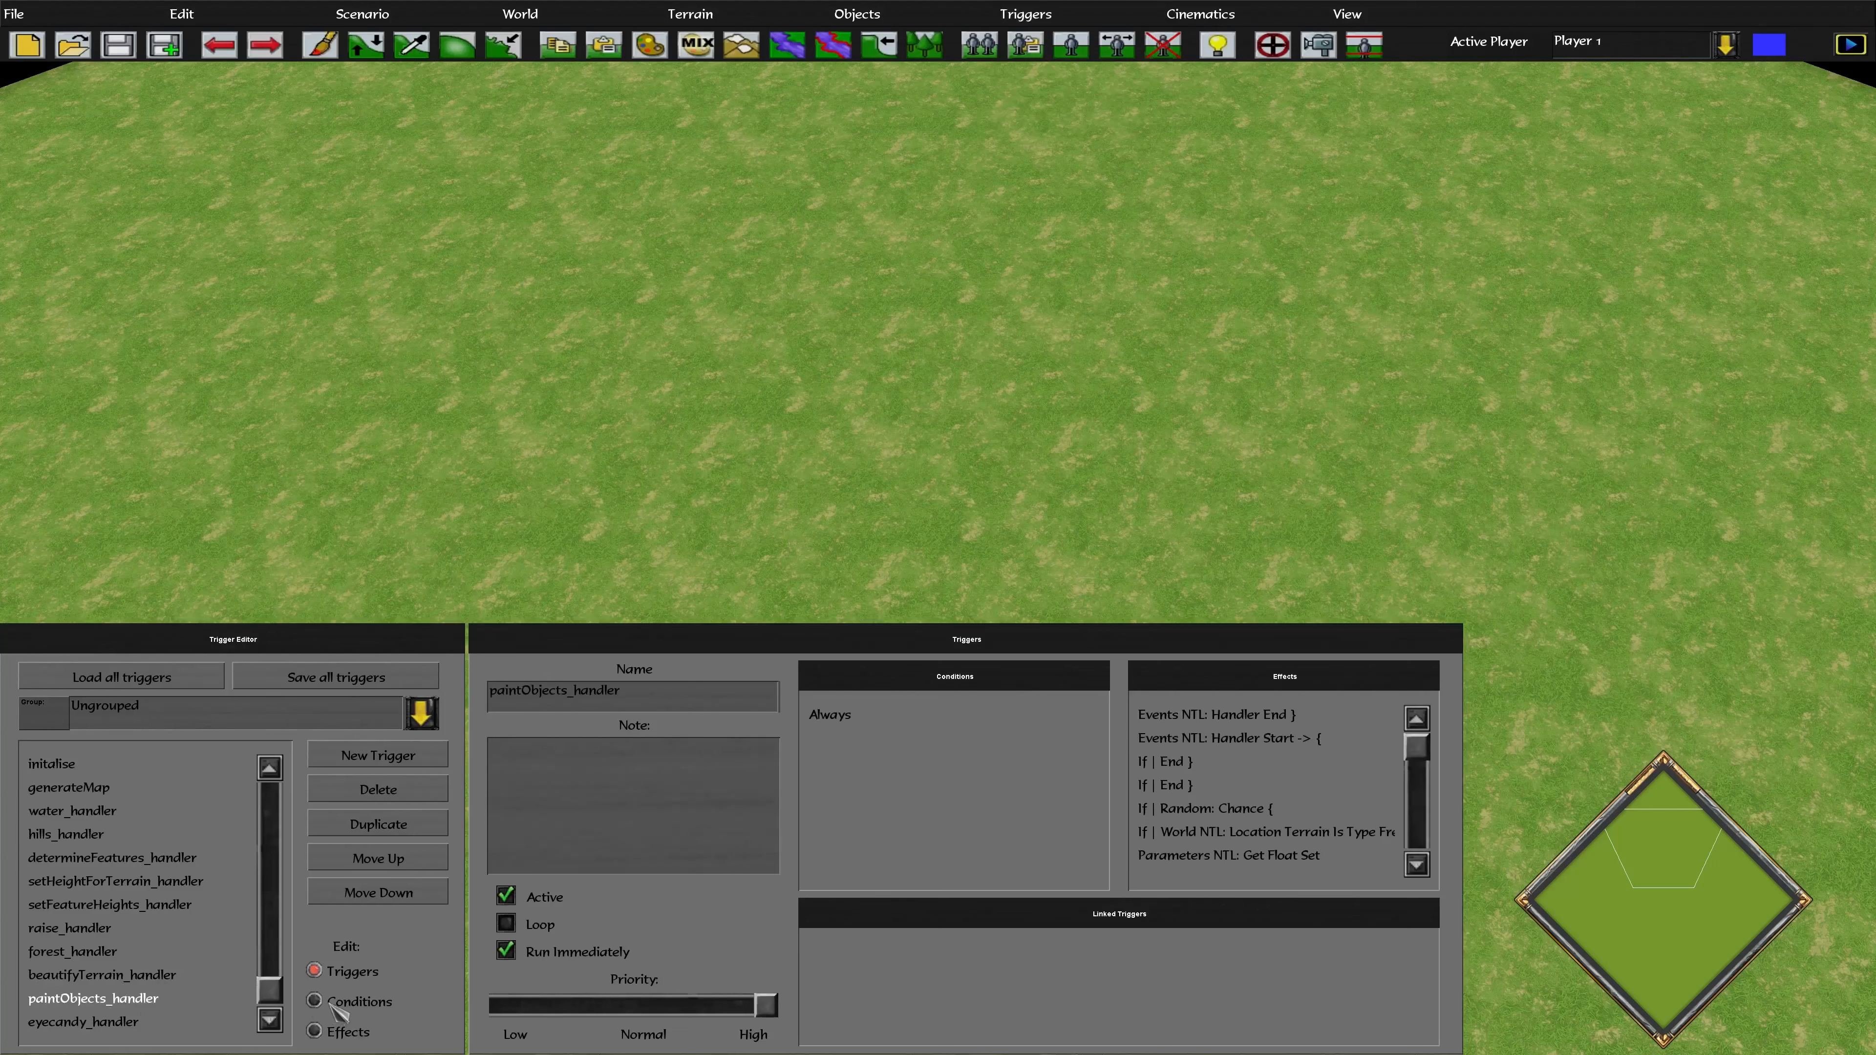
click(314, 1032)
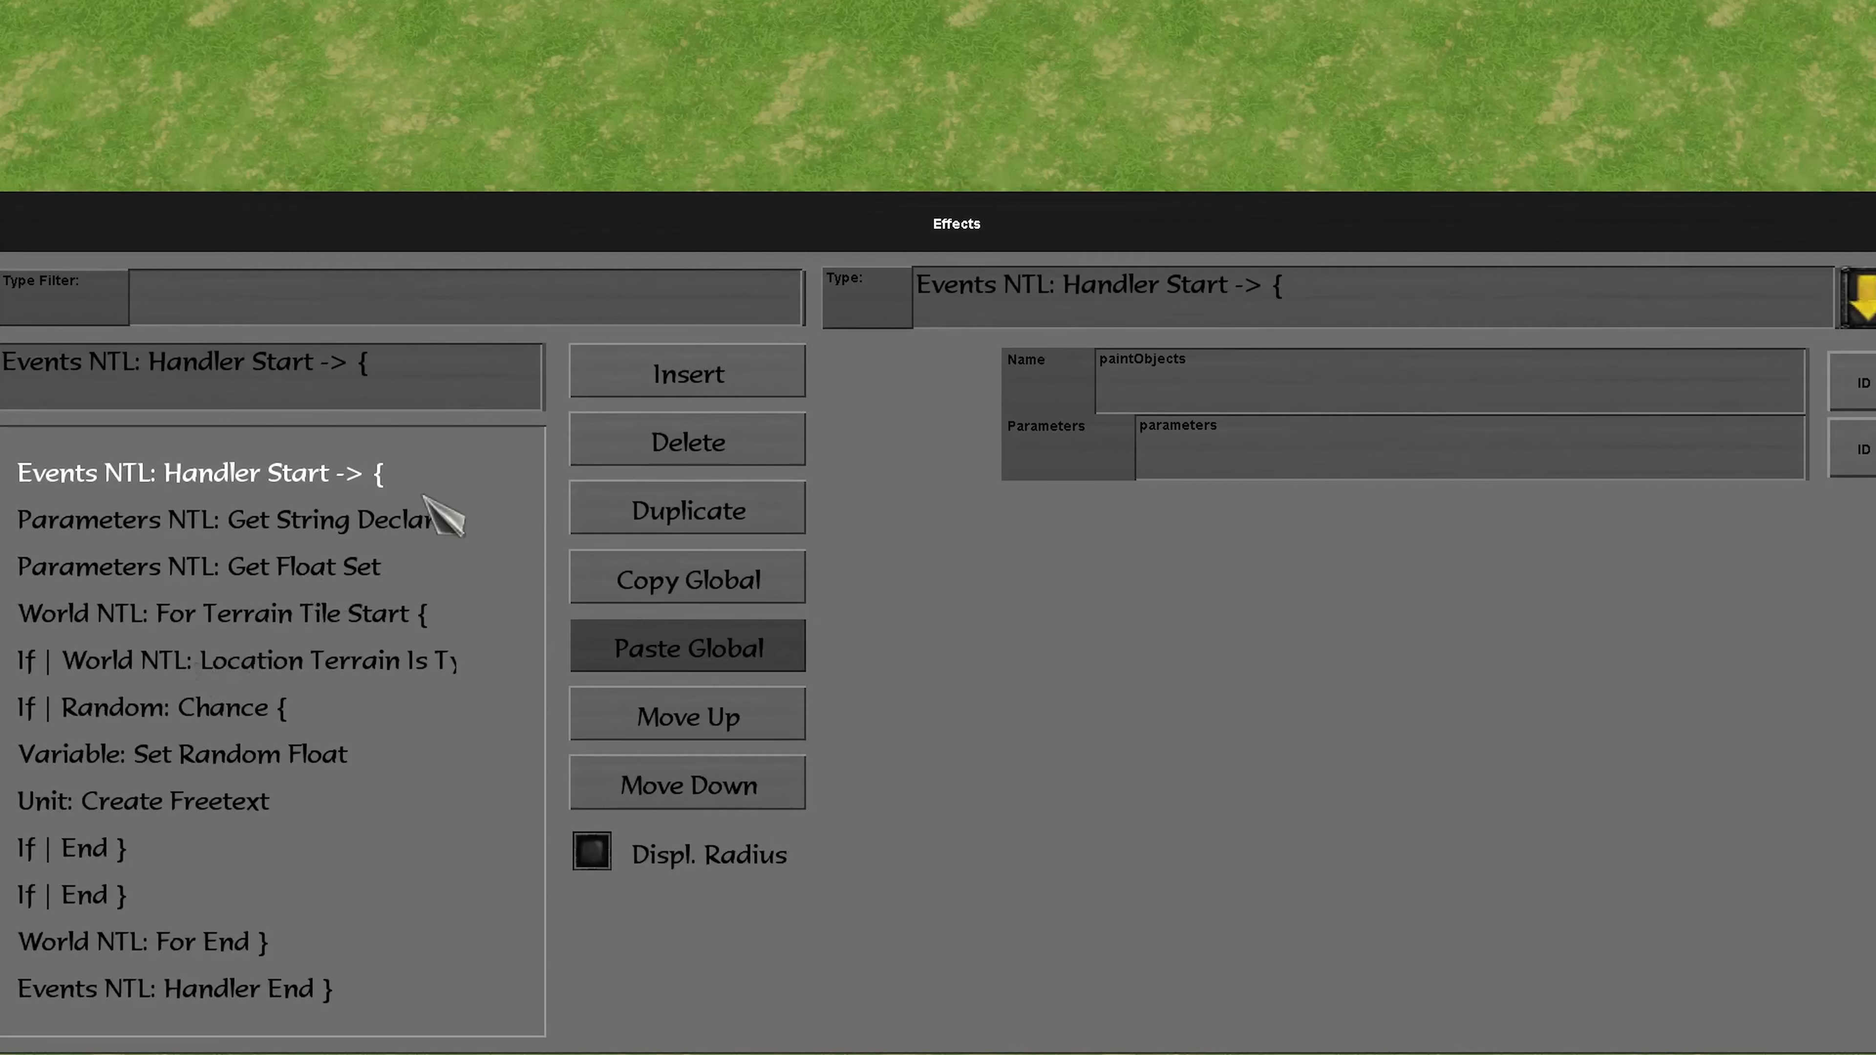
- Change the Parameters NTL: Get Float Set effect to Parameters NTL: Get Float Declared, keeping probability as its variable
click(331, 563)
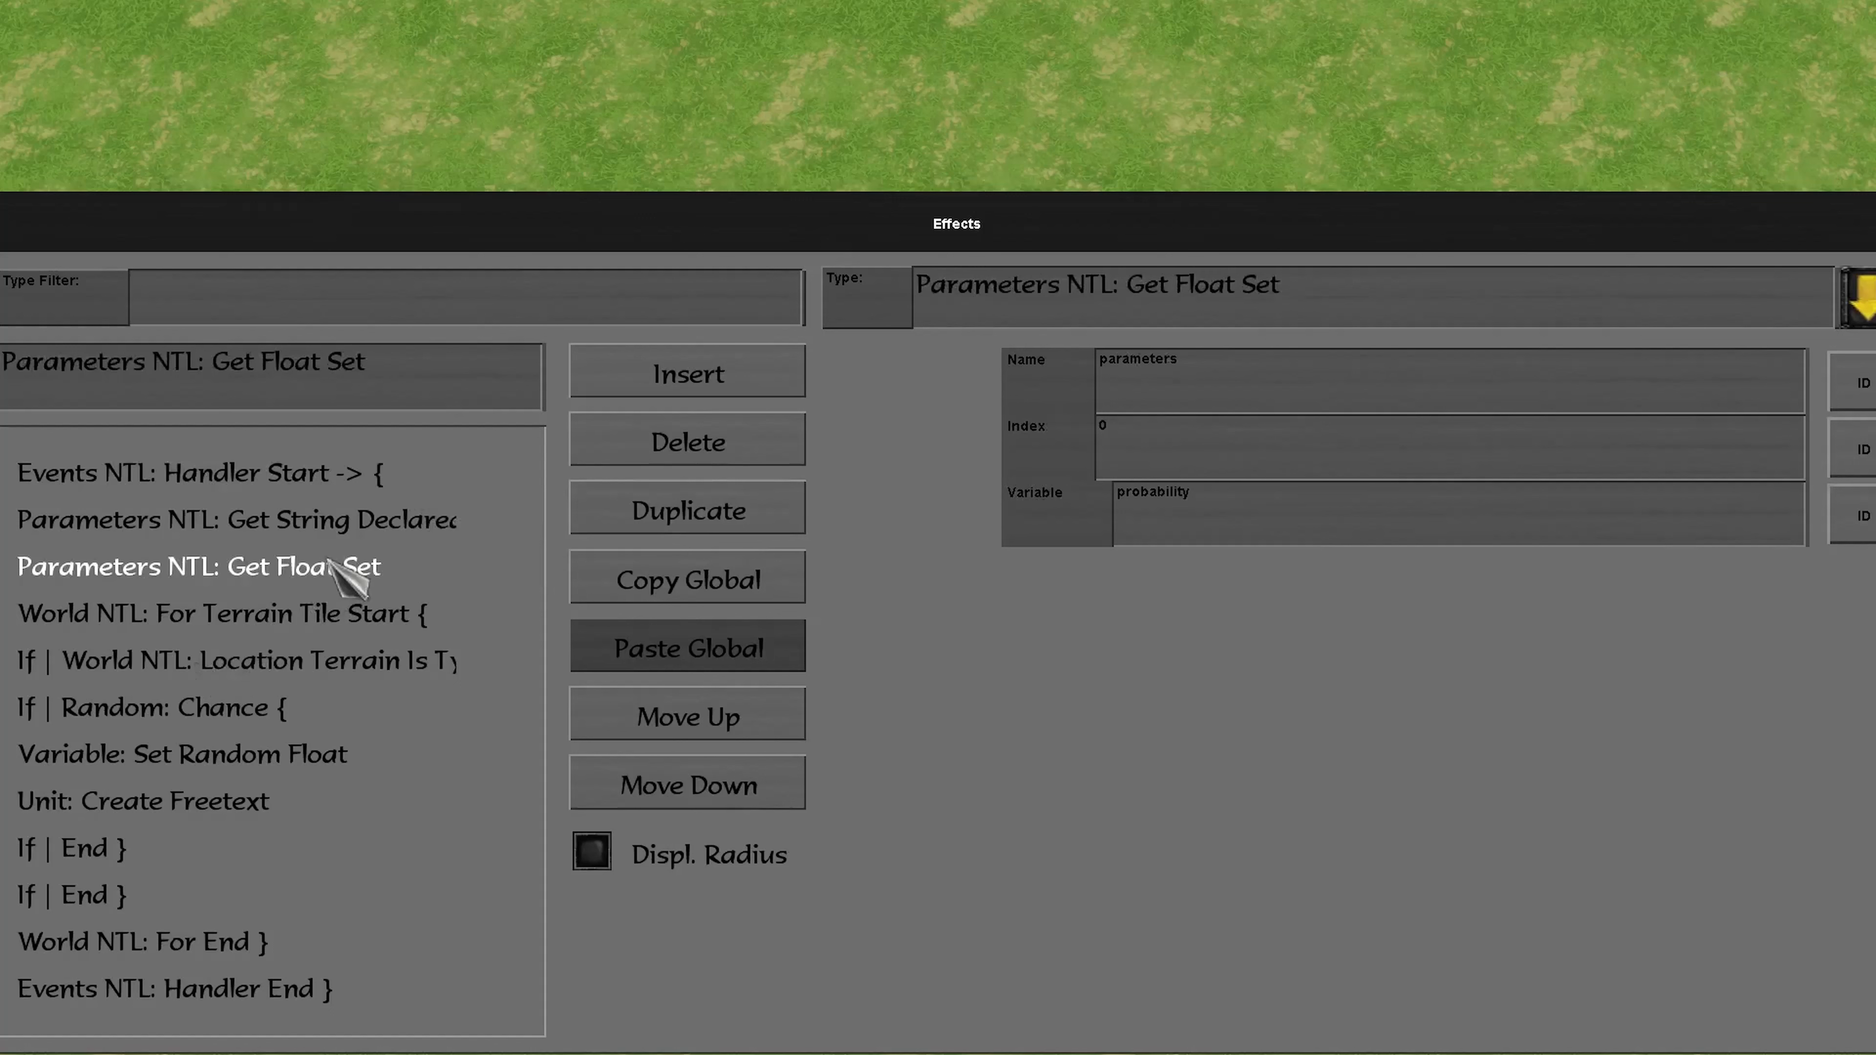
click(1323, 513)
key(ctrl+c)
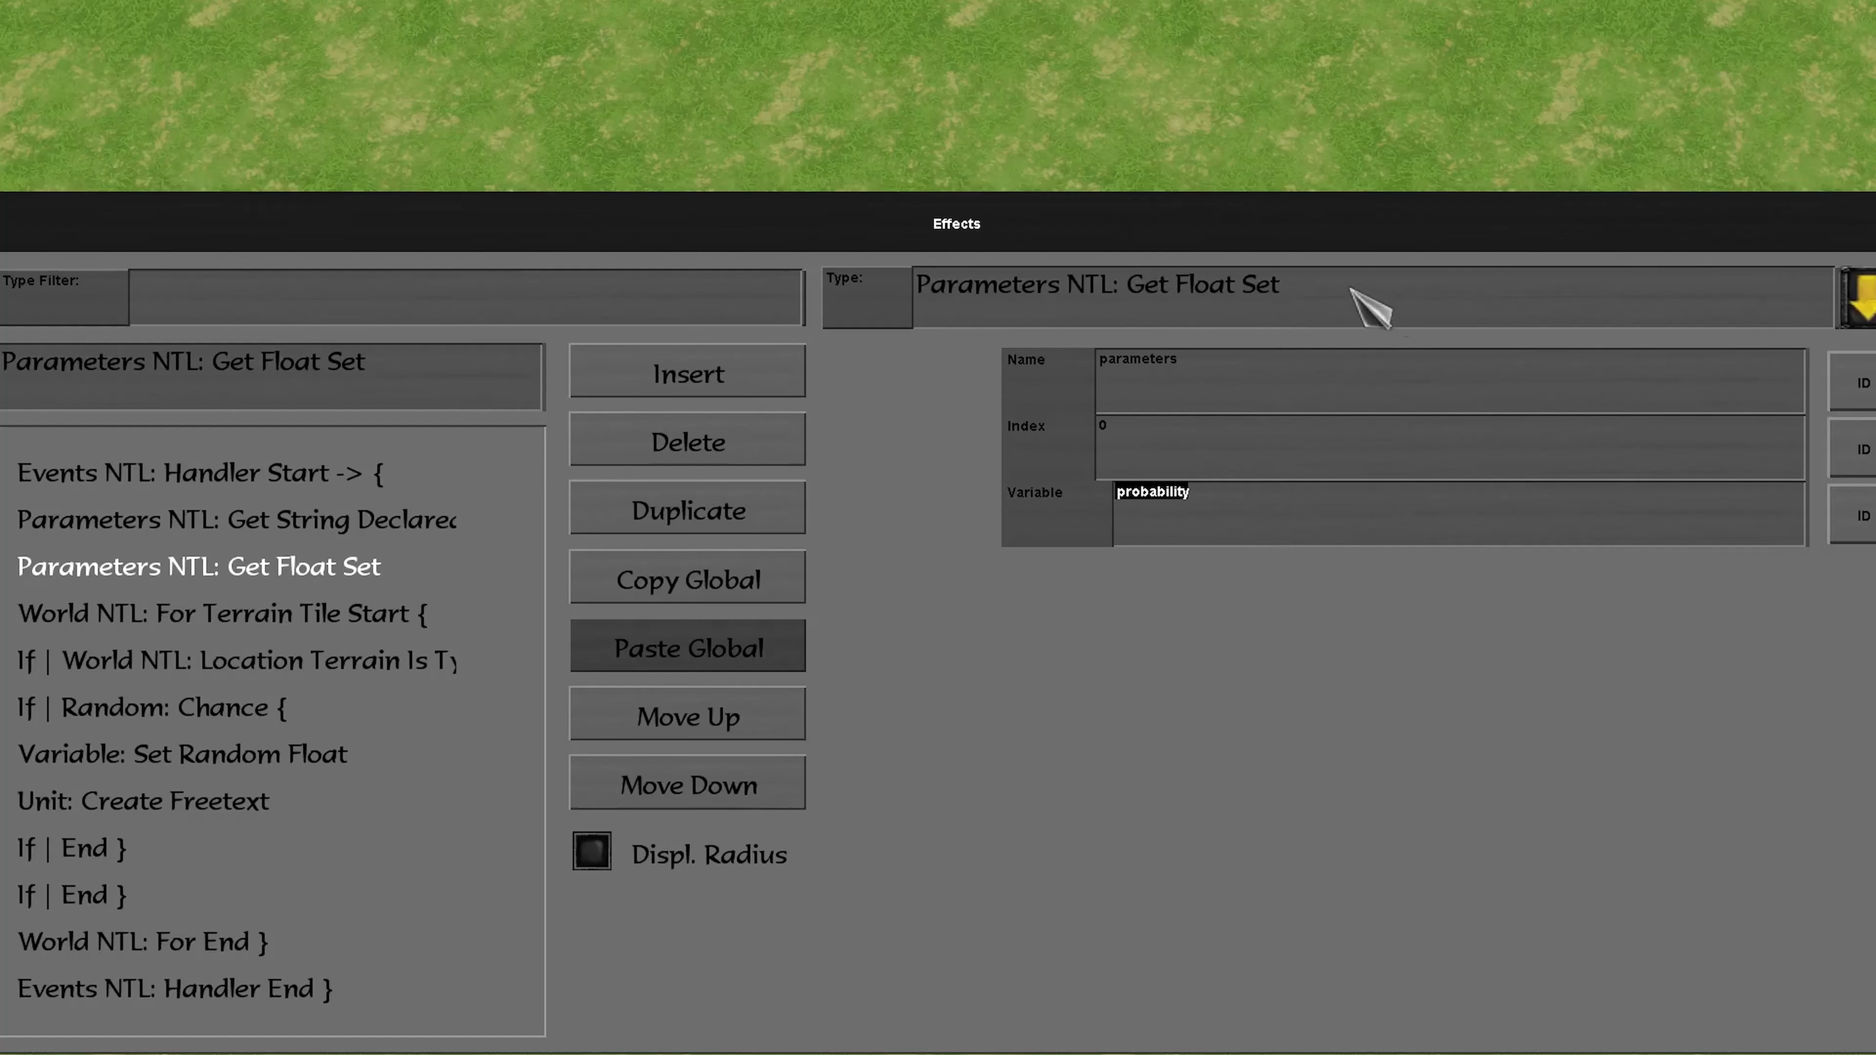
click(1370, 307)
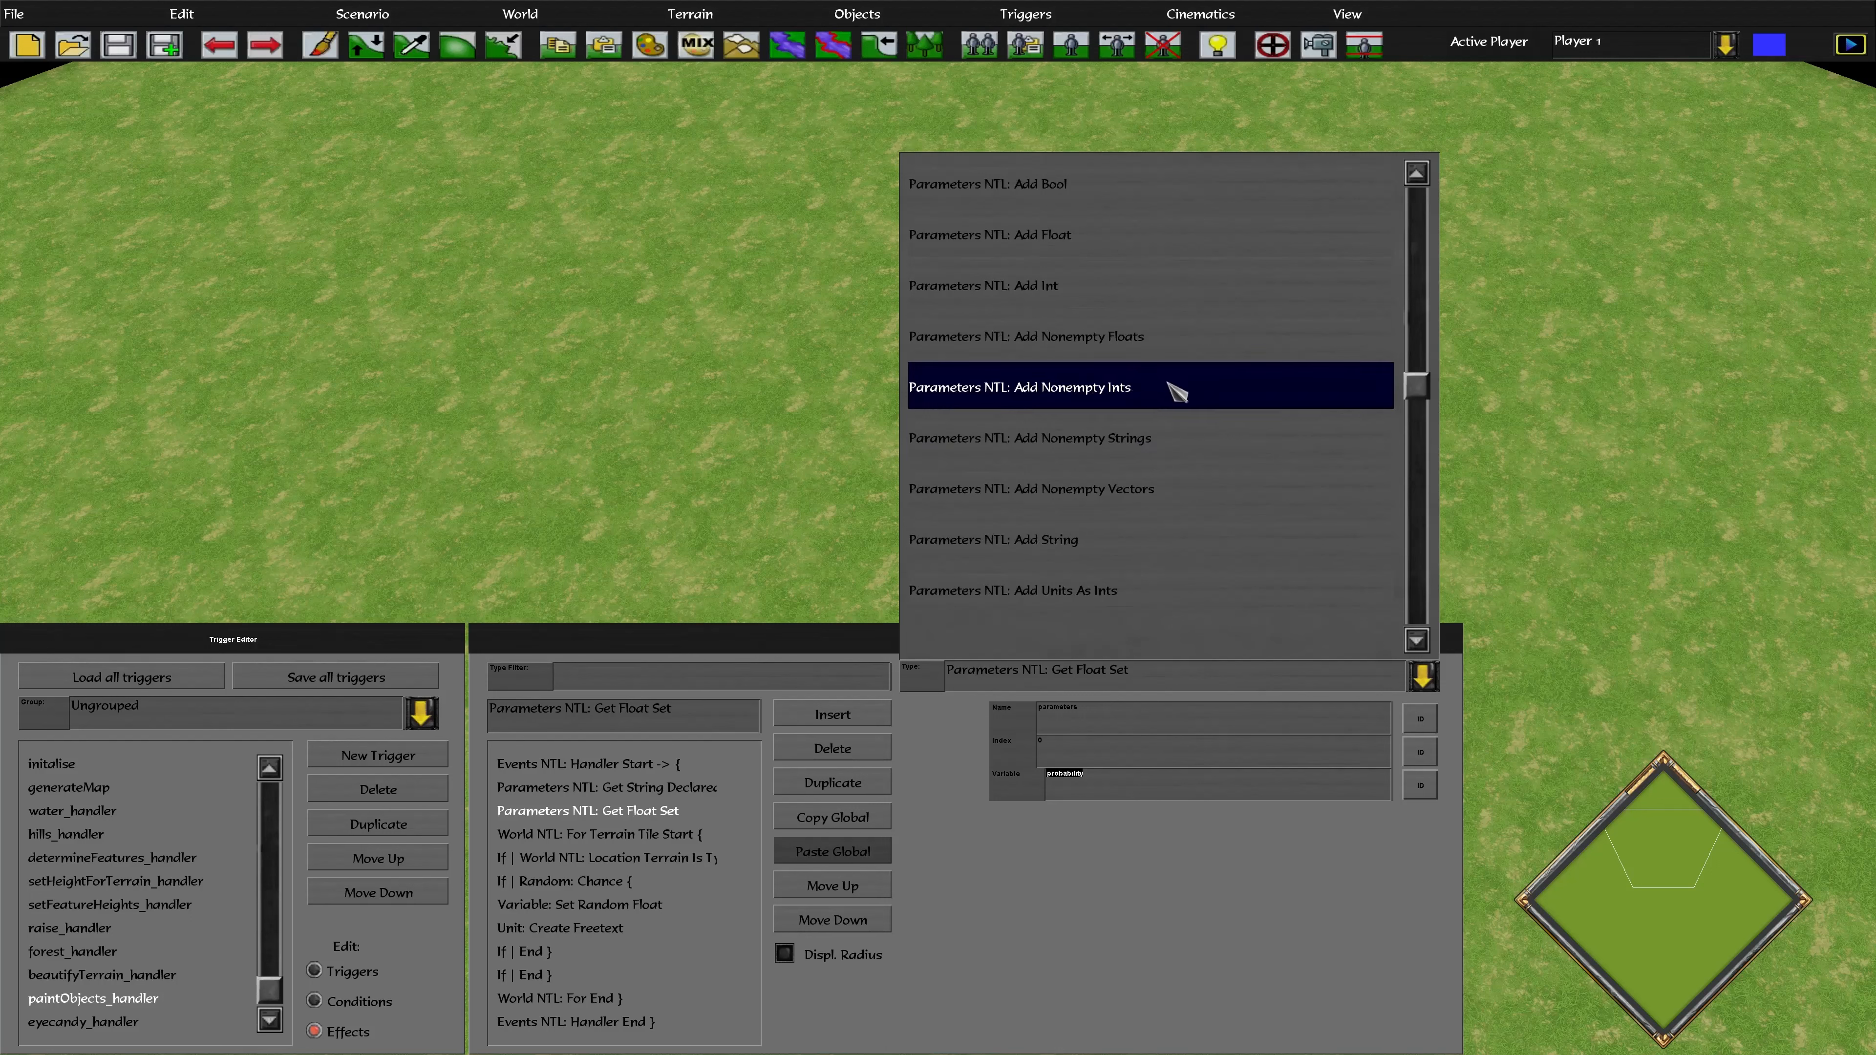
scroll(1178, 391, down, 7)
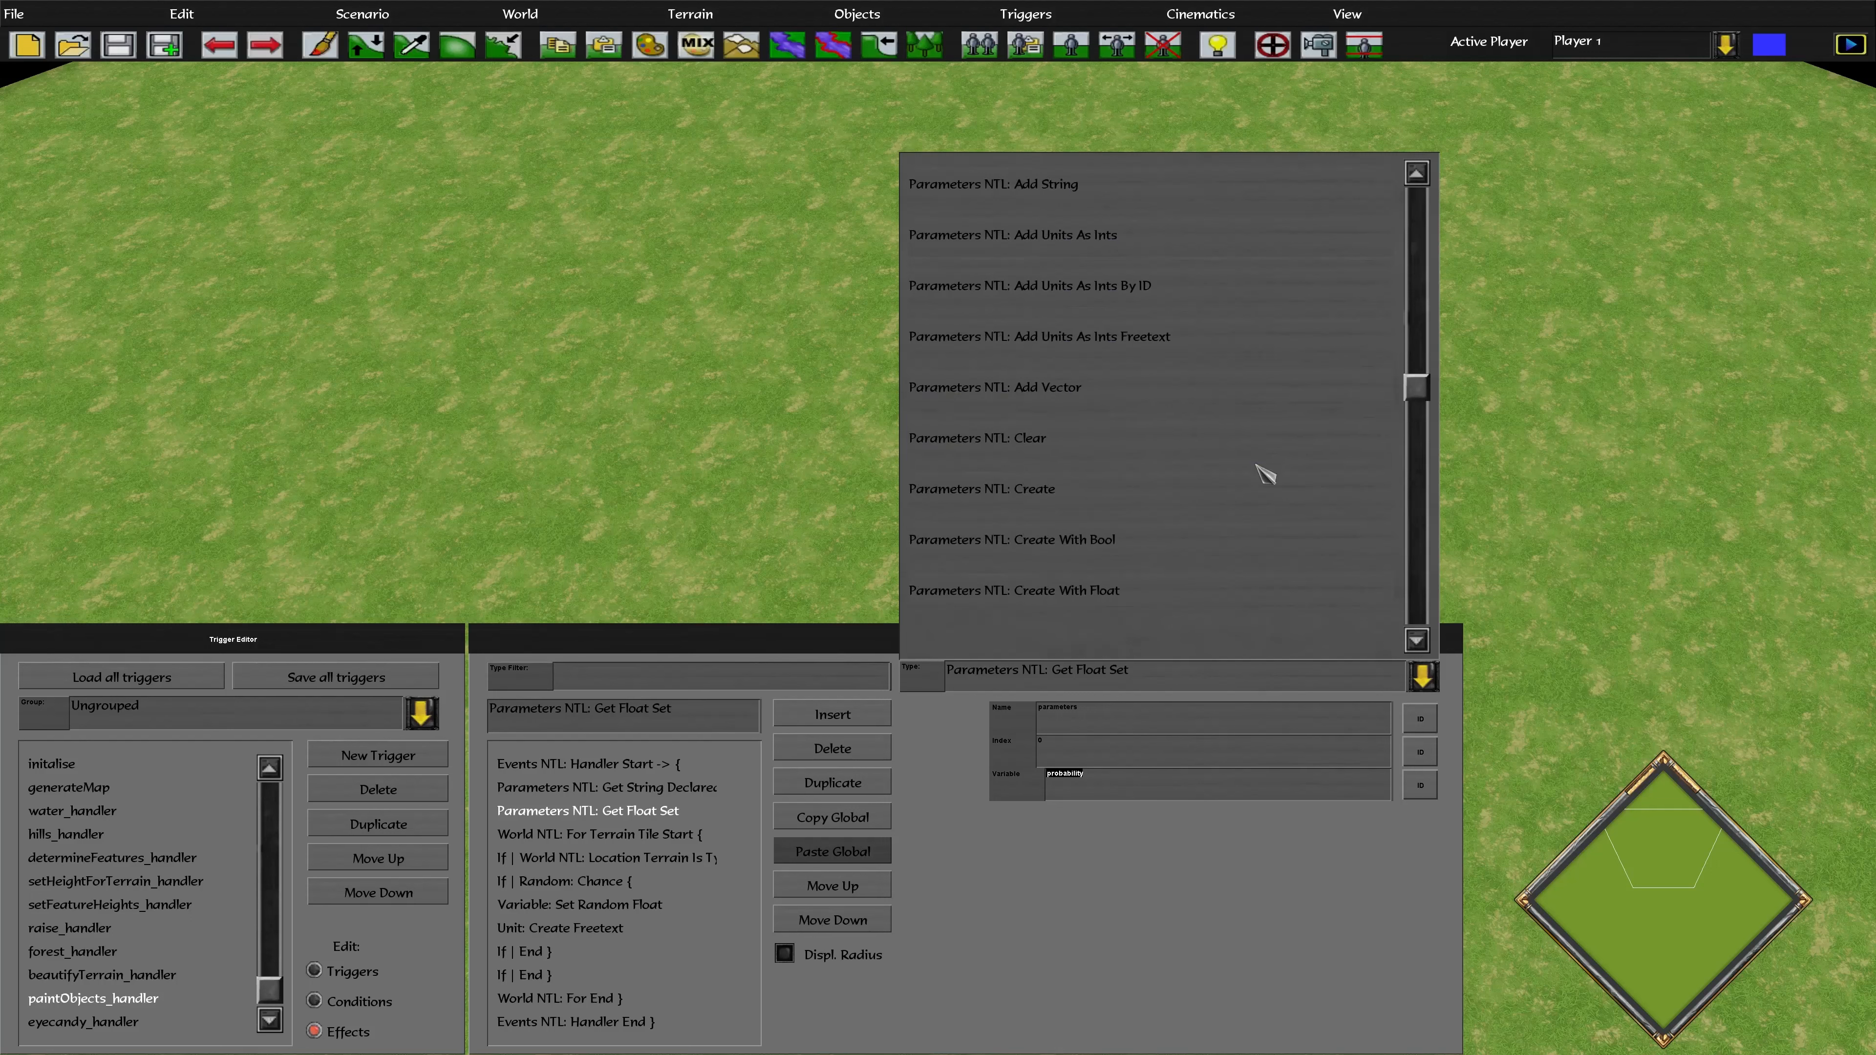
scroll(1260, 467, down, 13)
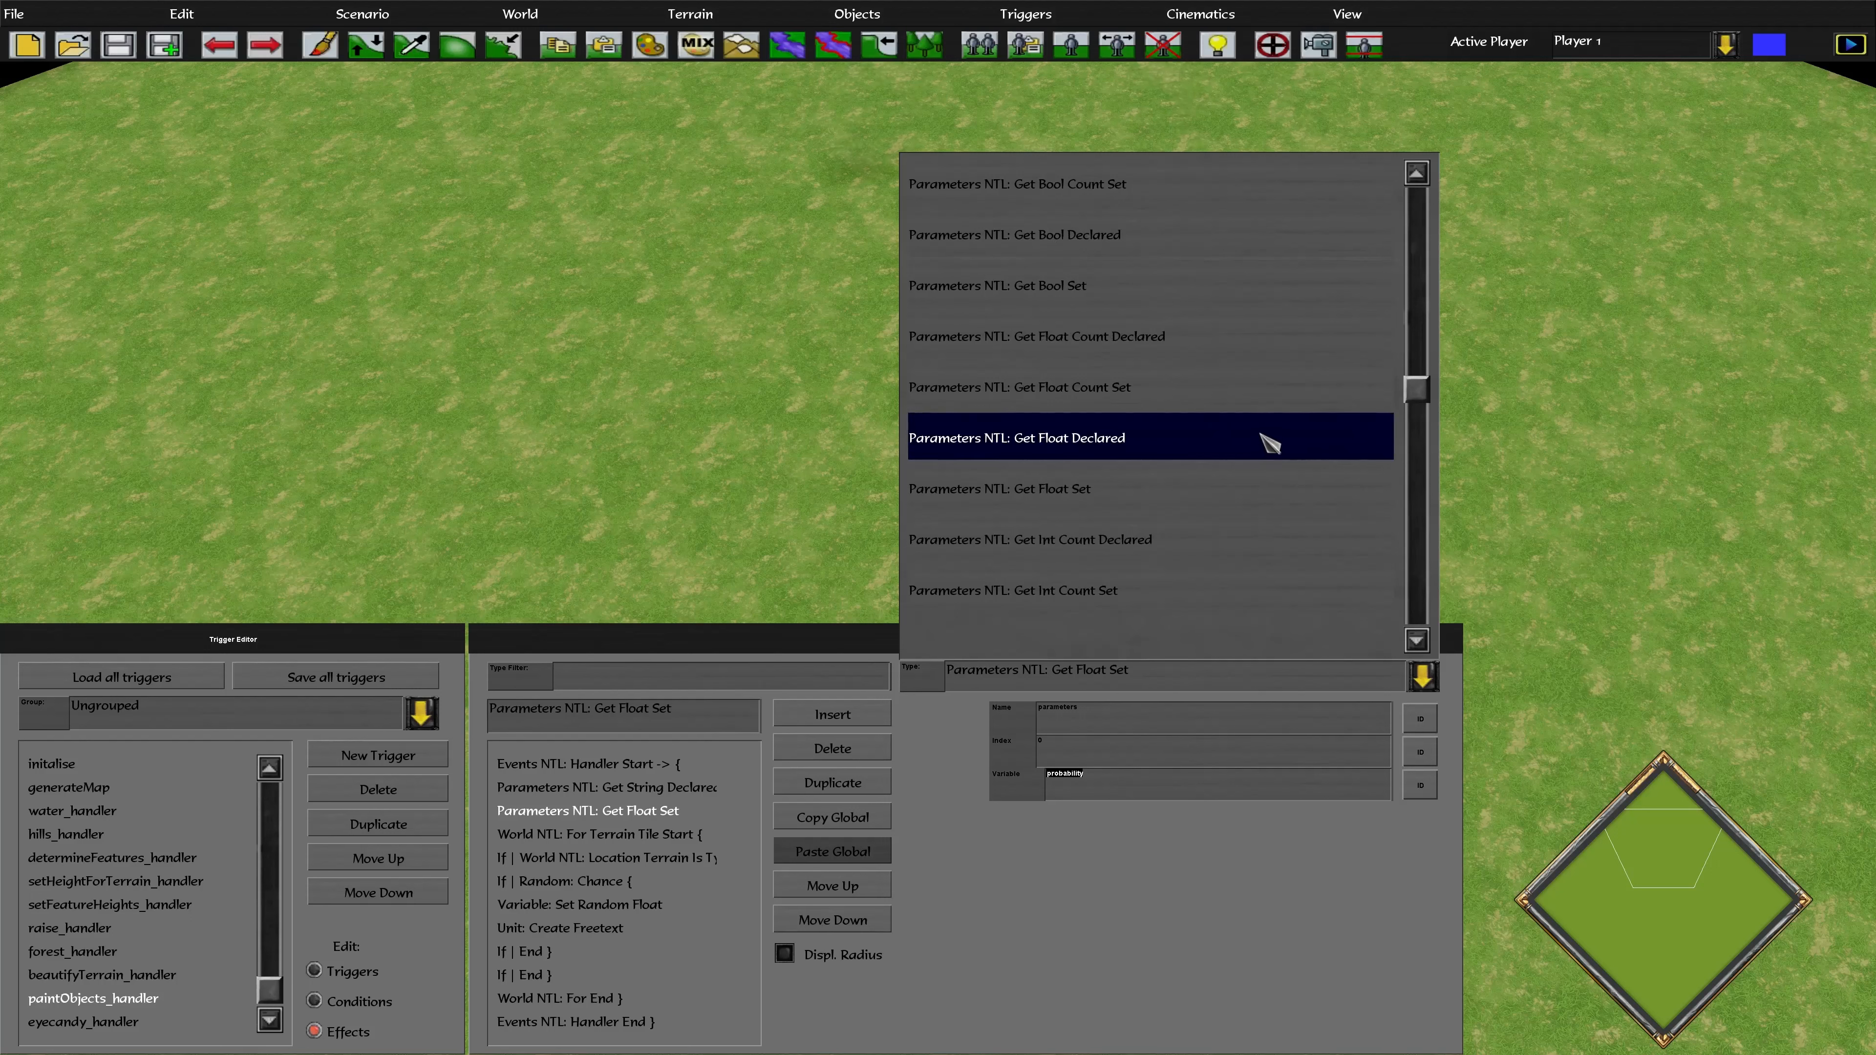
click(1186, 439)
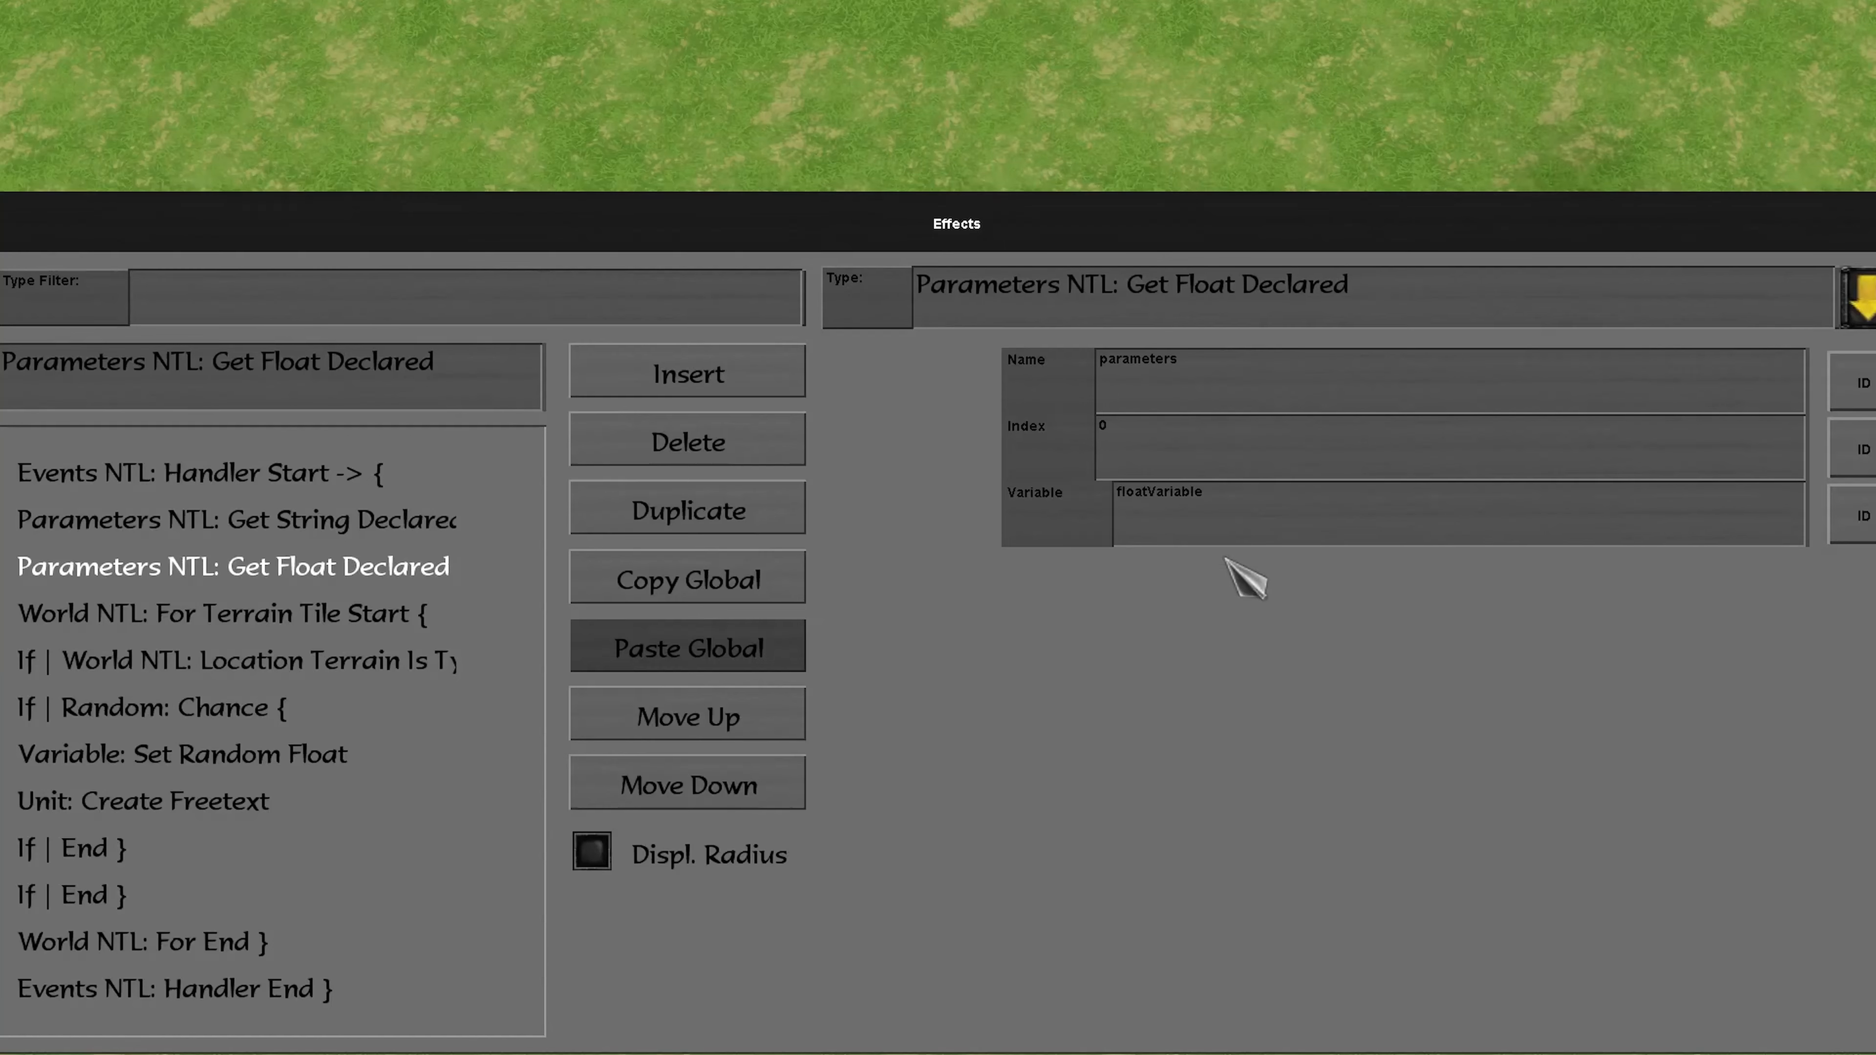
drag(1317, 517, 1034, 469)
key(ctrl+v)
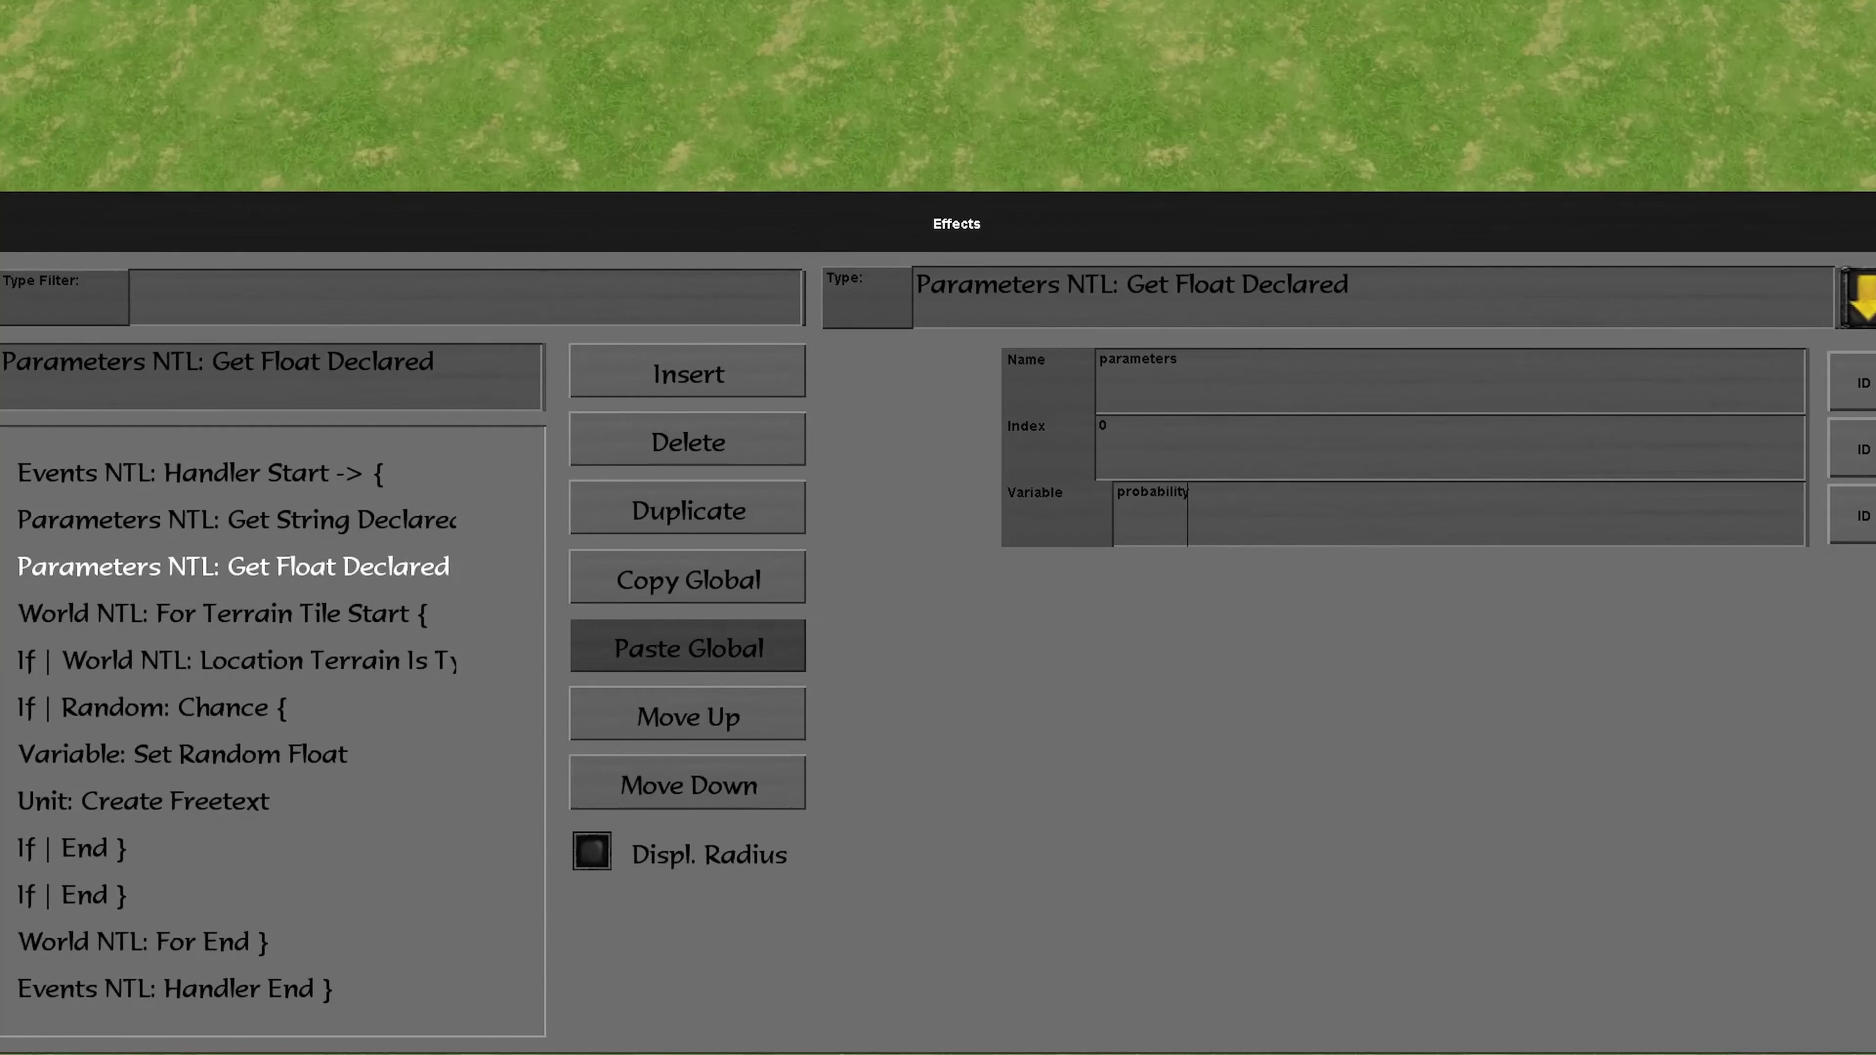
- Playtest the scenario as player 1 on Standard difficulty, dismiss the trigger error and quit back to the editor
click(362, 13)
click(403, 129)
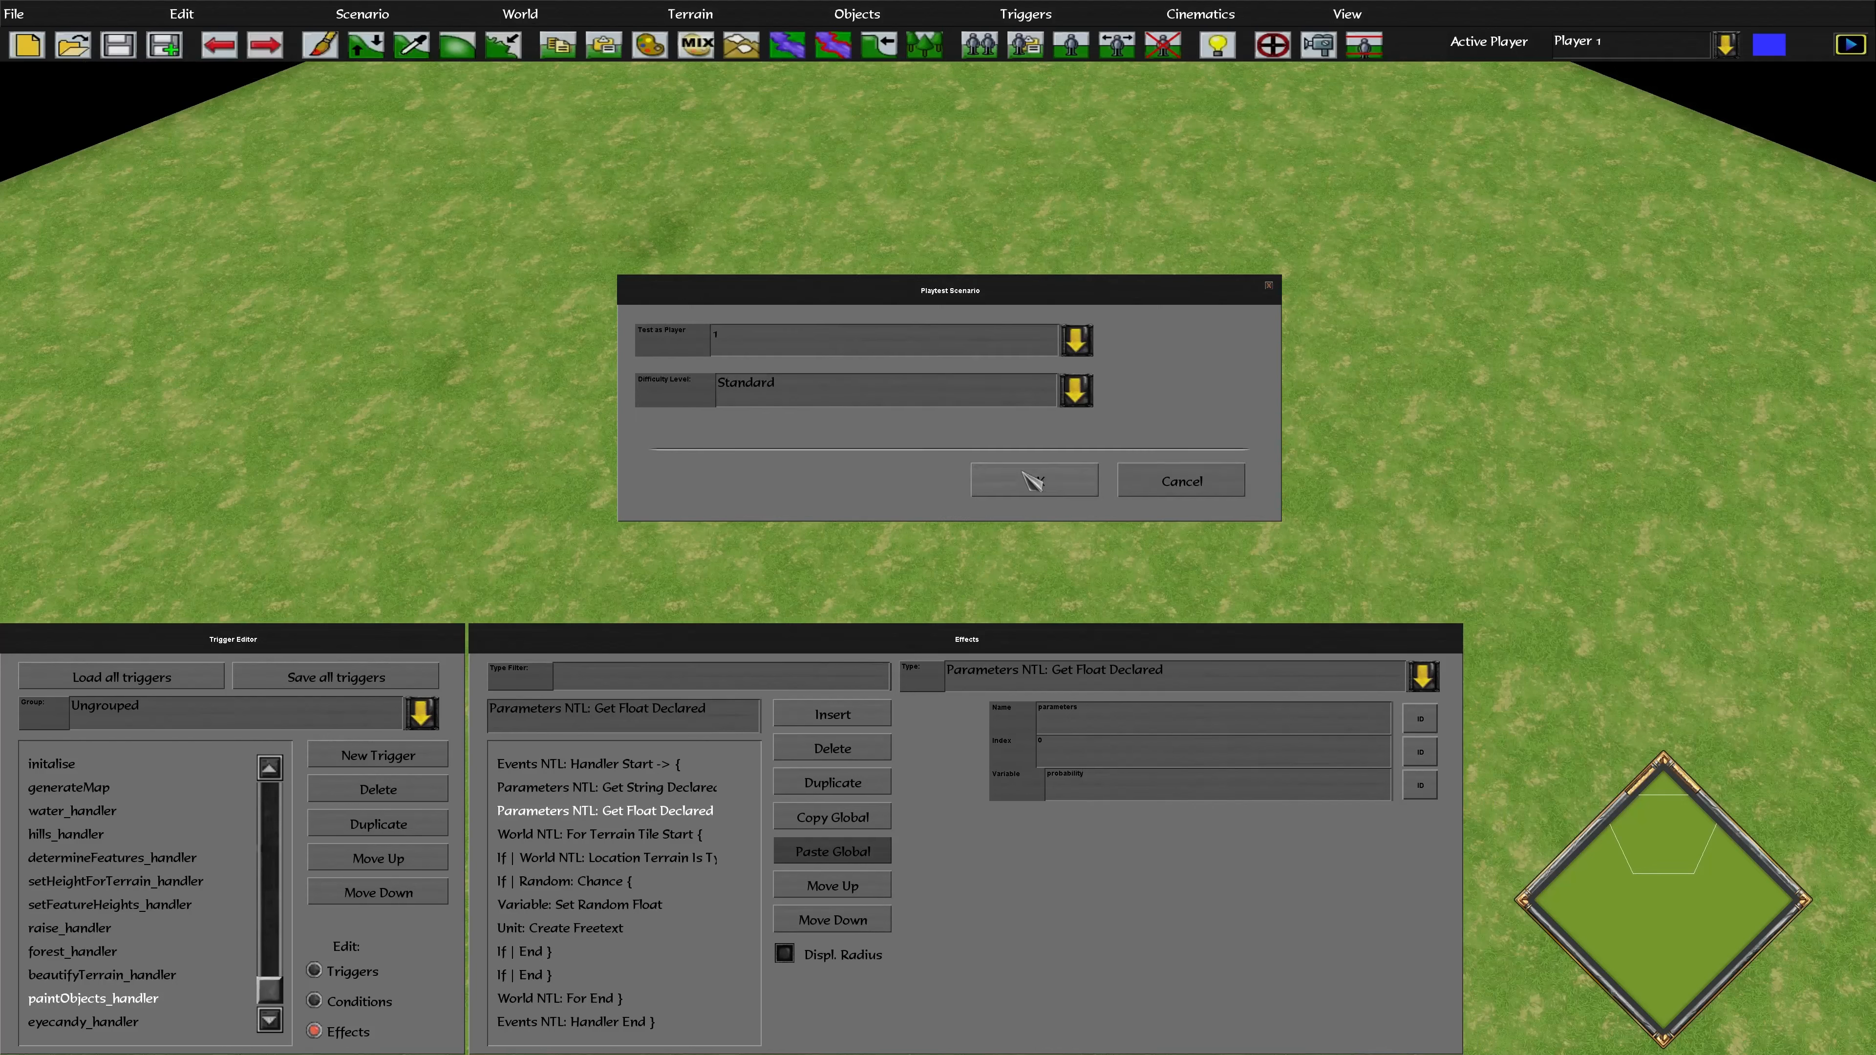
click(1032, 478)
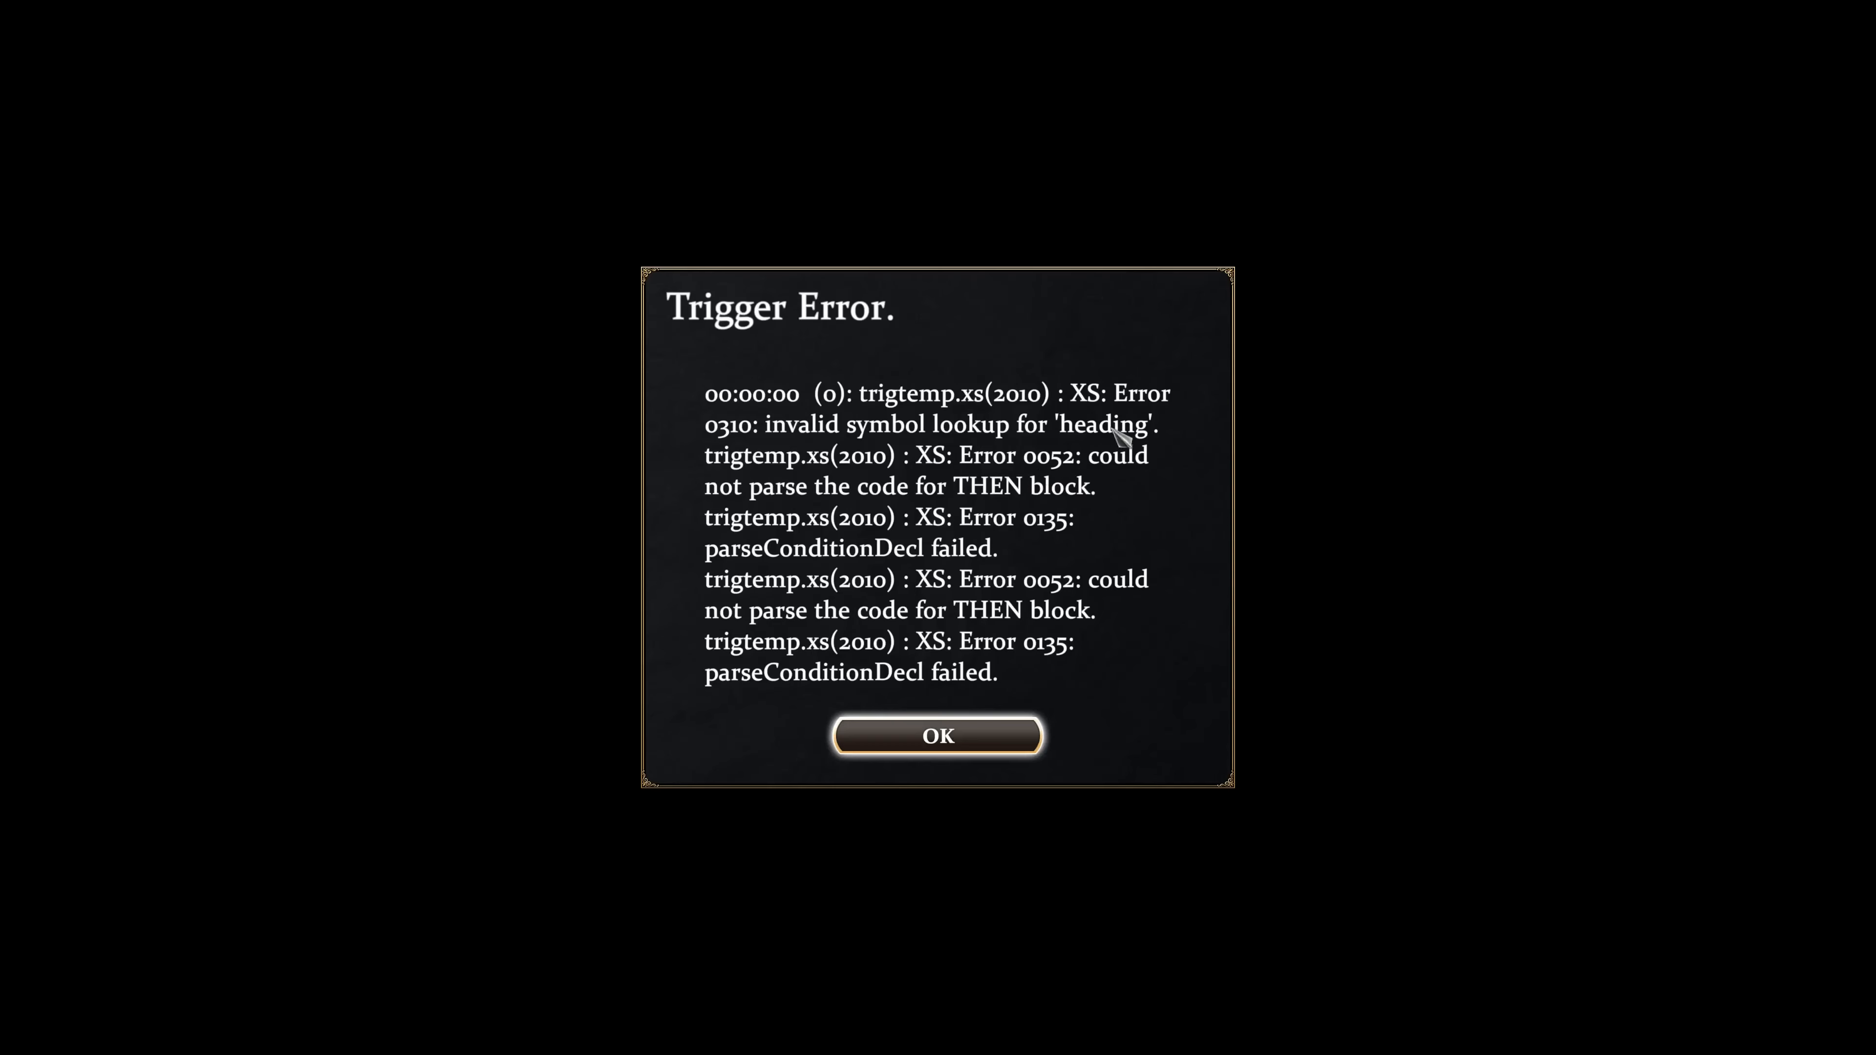
click(957, 723)
key(Escape)
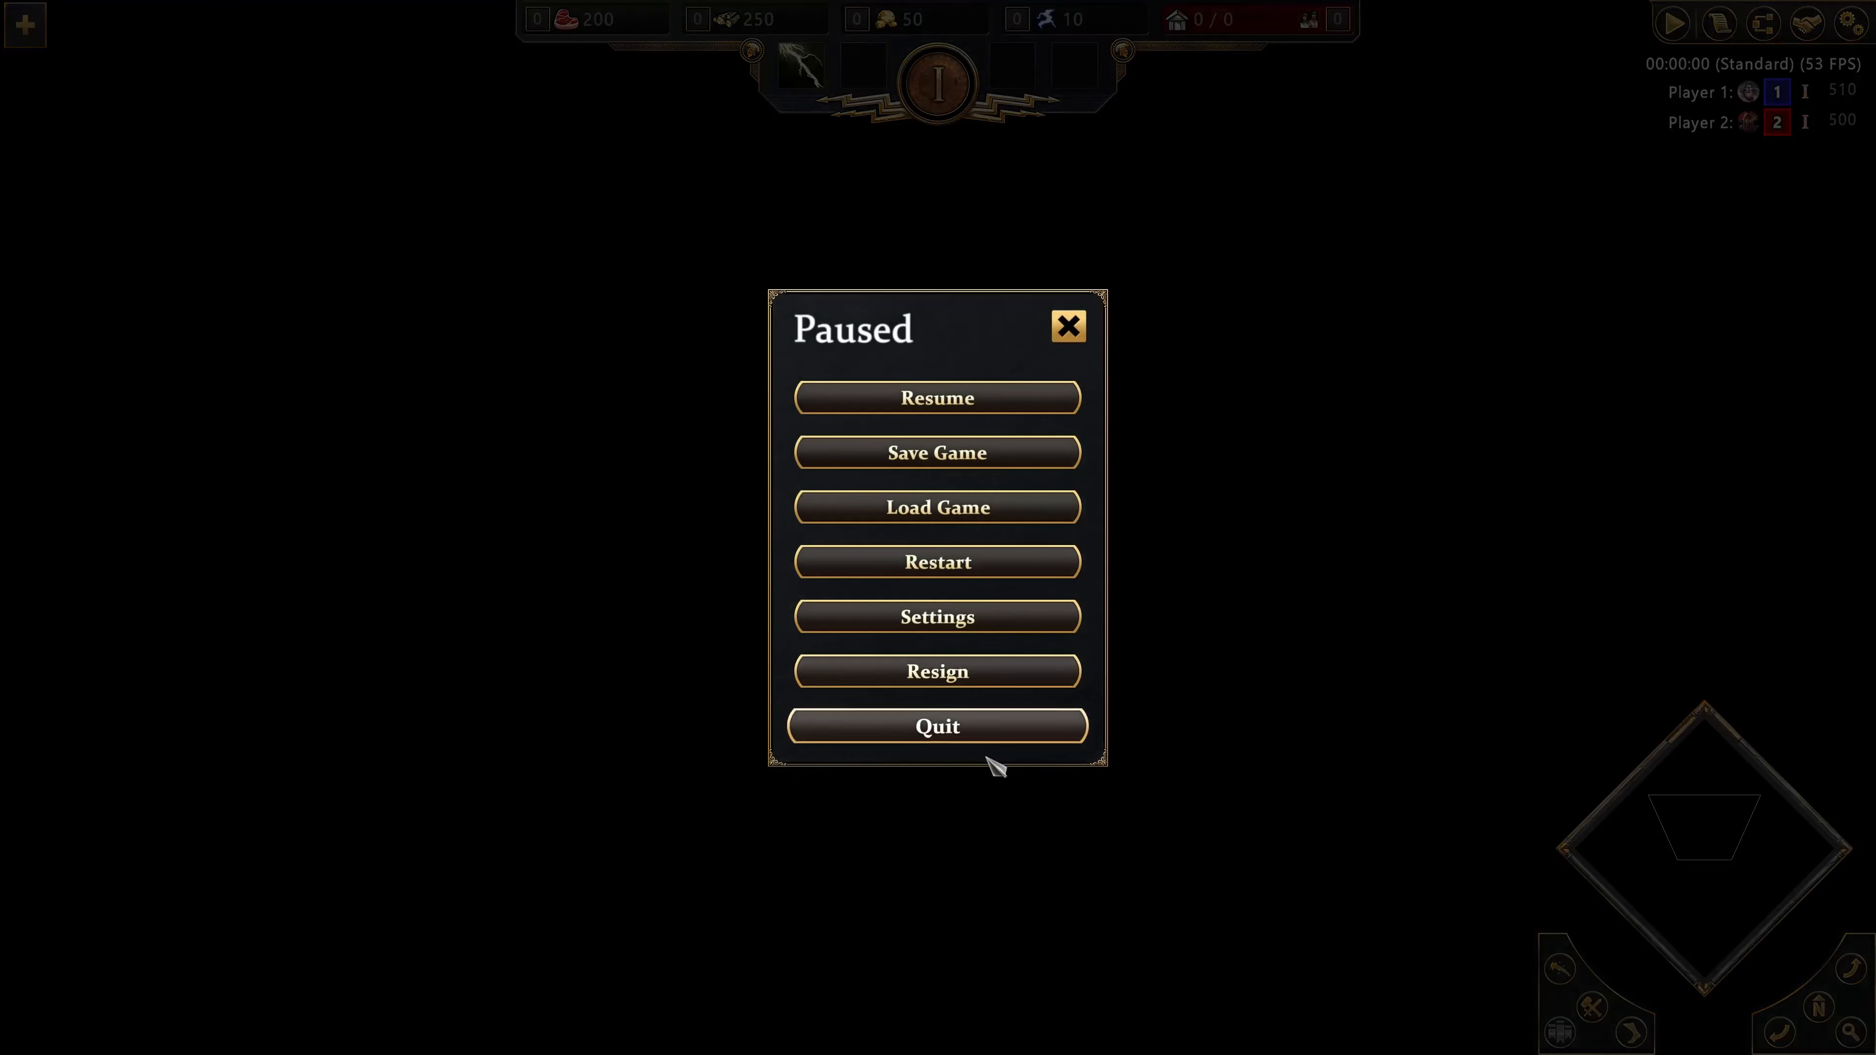
click(953, 726)
click(776, 574)
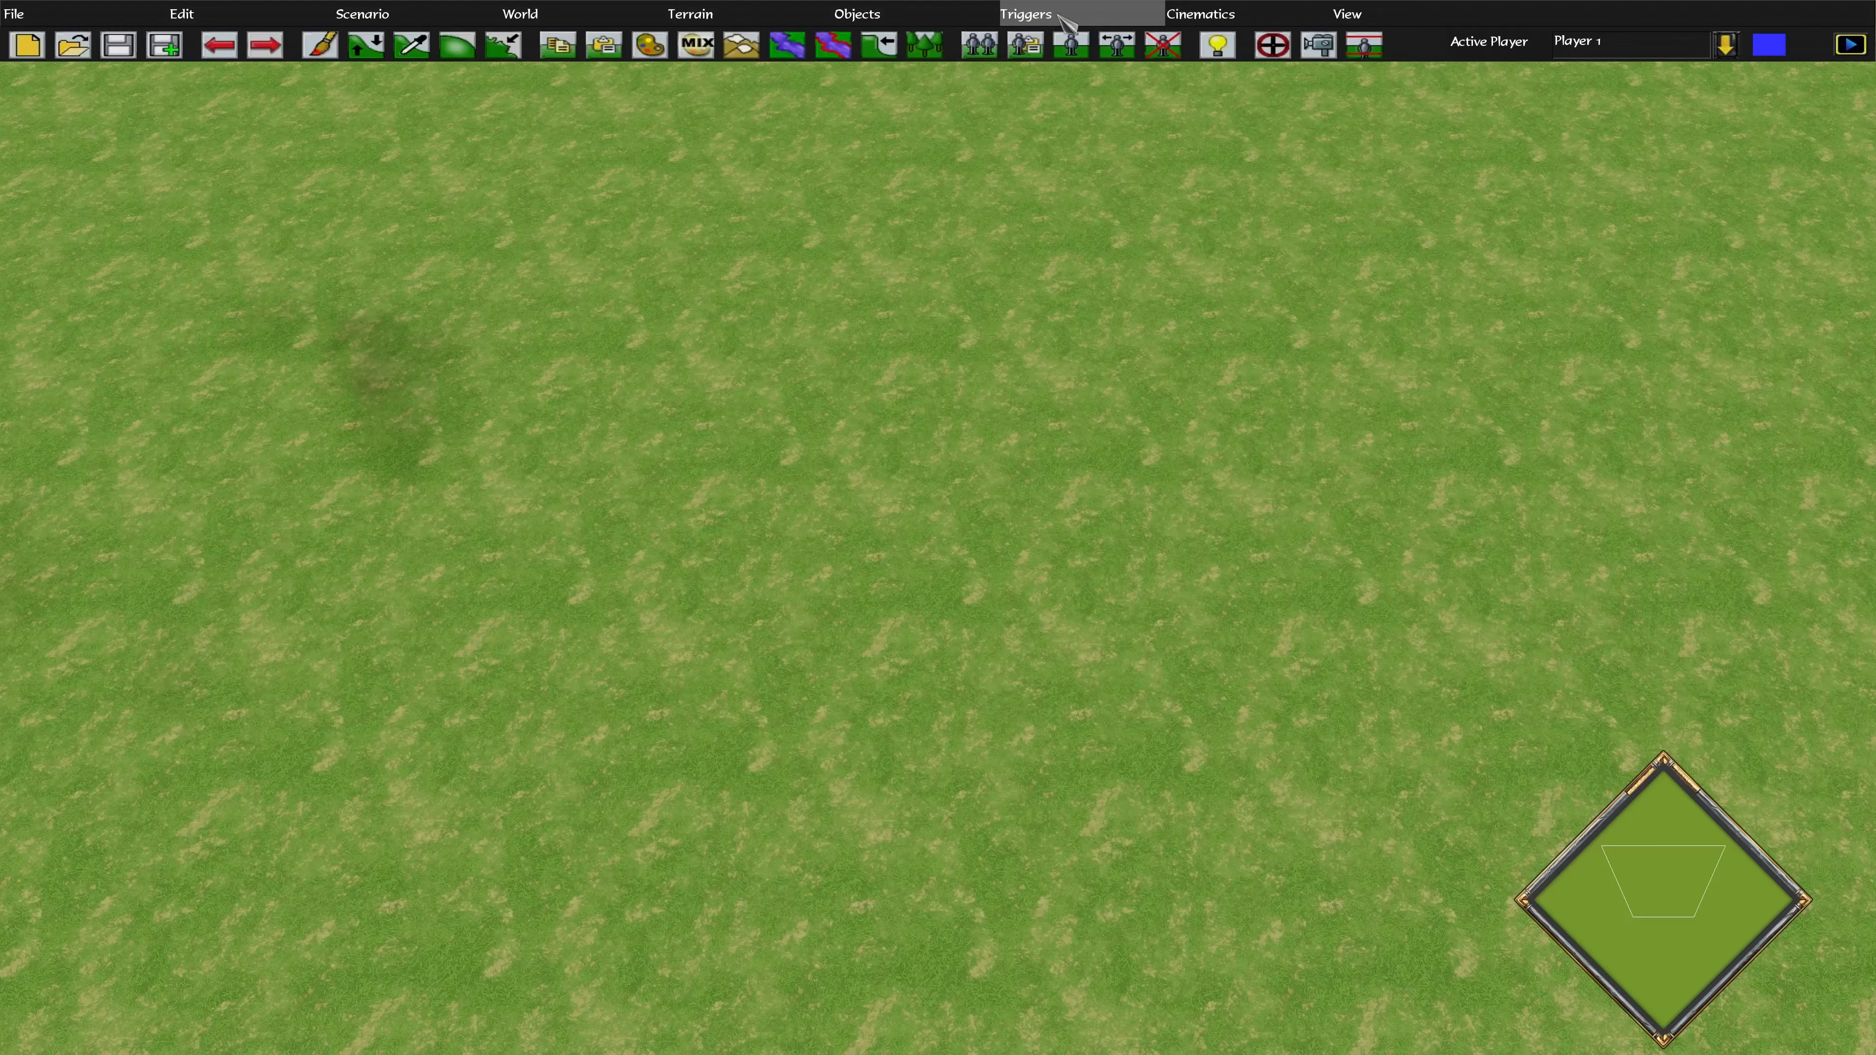
- Bring up the trigger editor again and list paintObjects_handler's effects
click(1067, 22)
click(1057, 78)
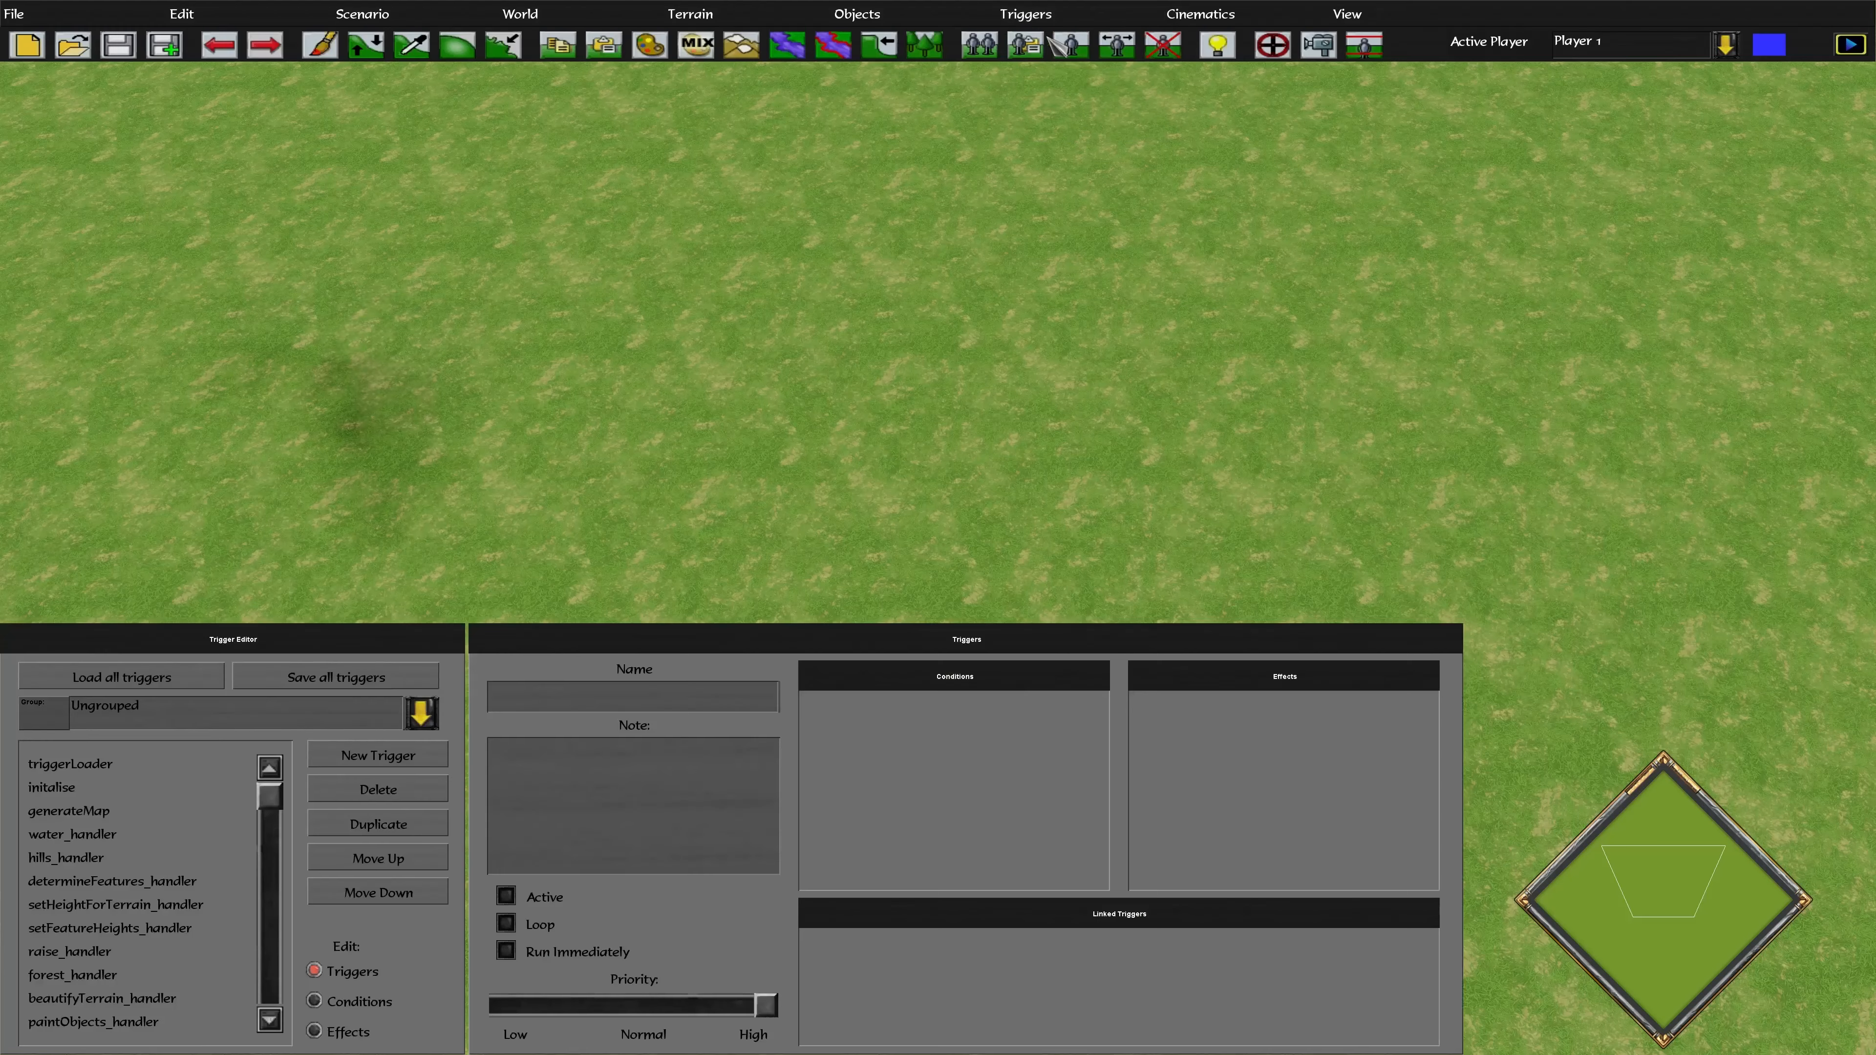
click(105, 1002)
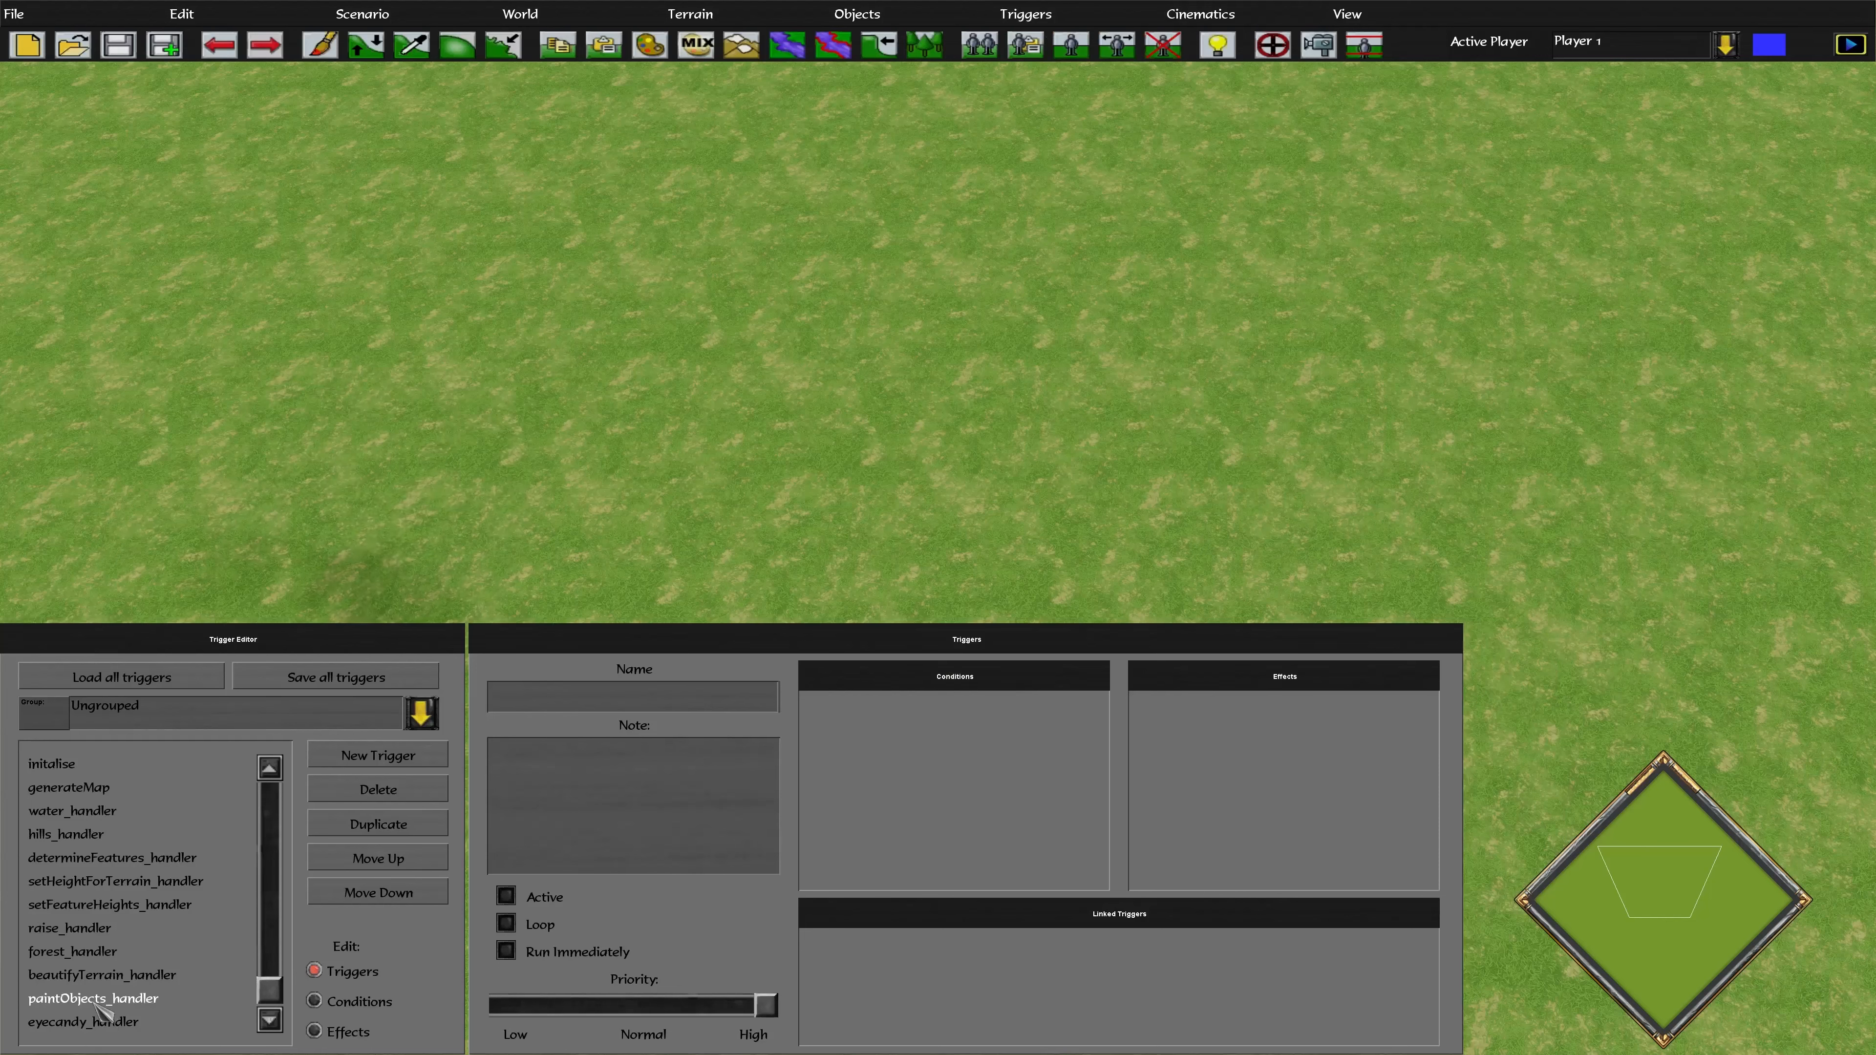
click(315, 1033)
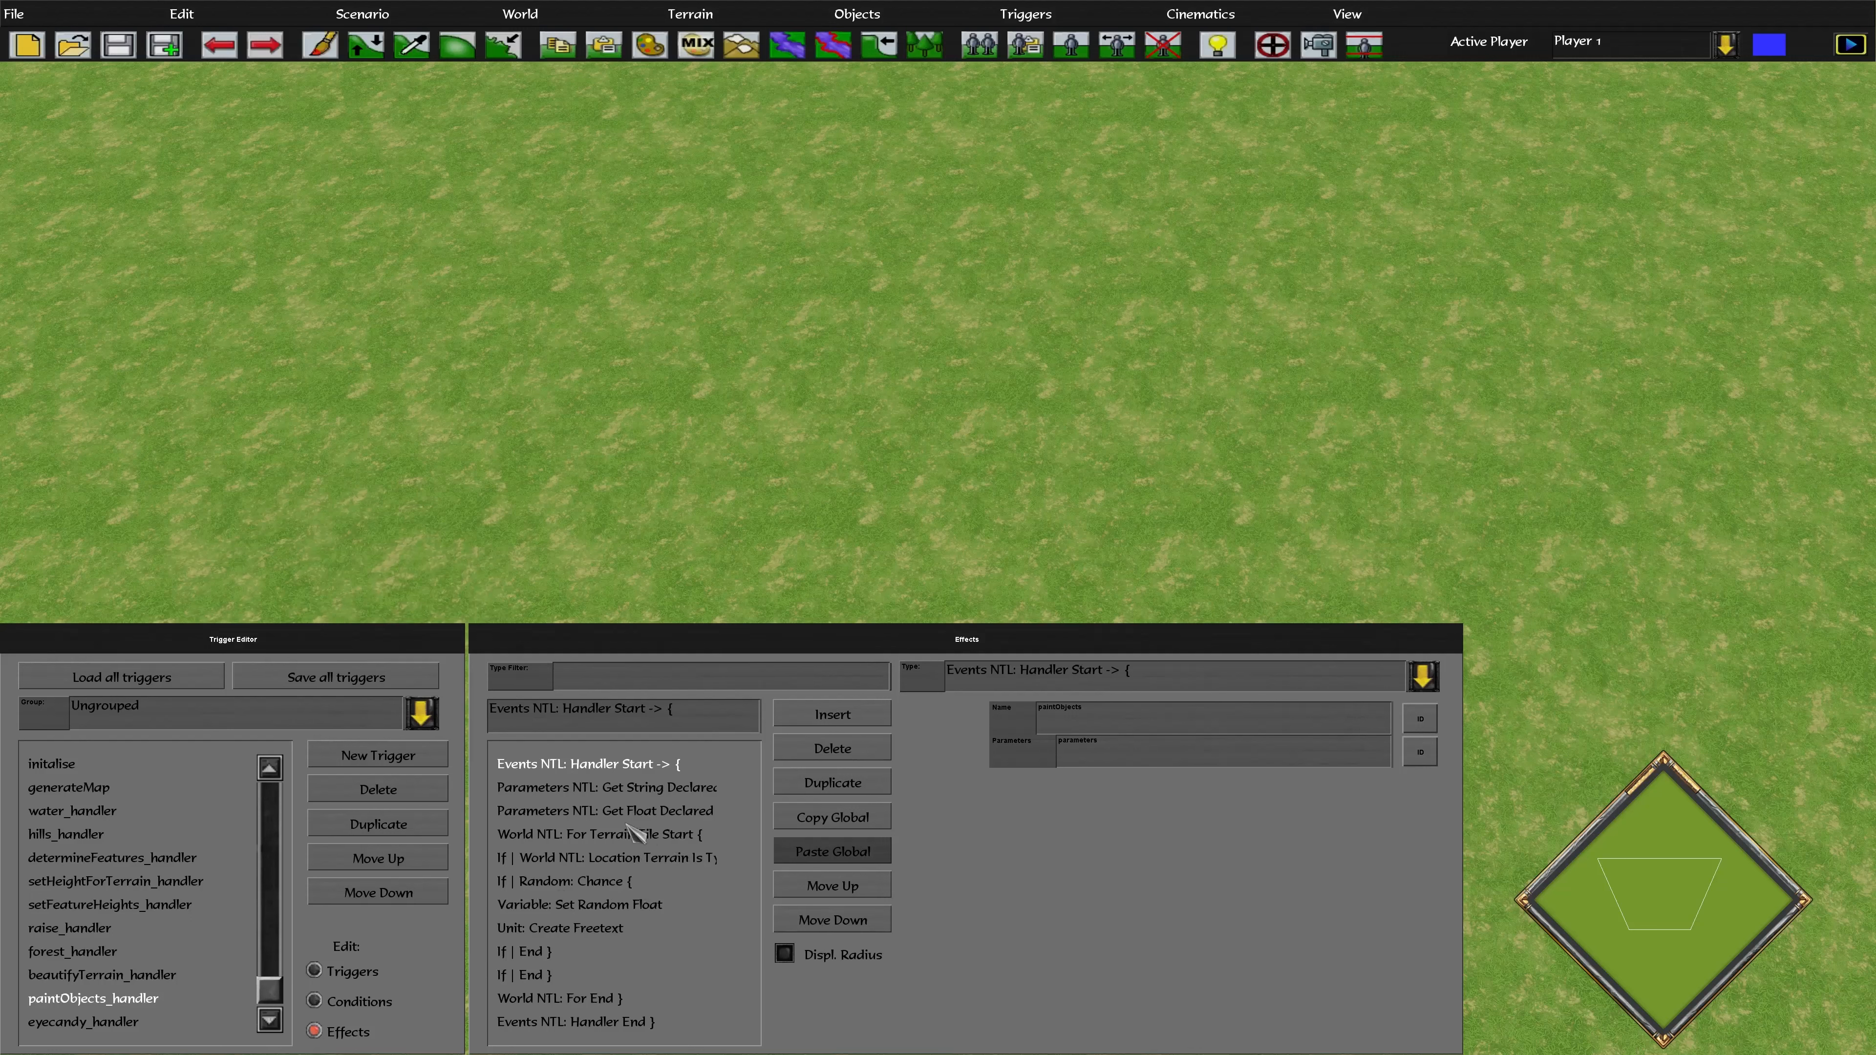
- Change the Variable: Set Random Float effect to Variable: Declare Random Float, filtering the effect types by "random float"
click(639, 905)
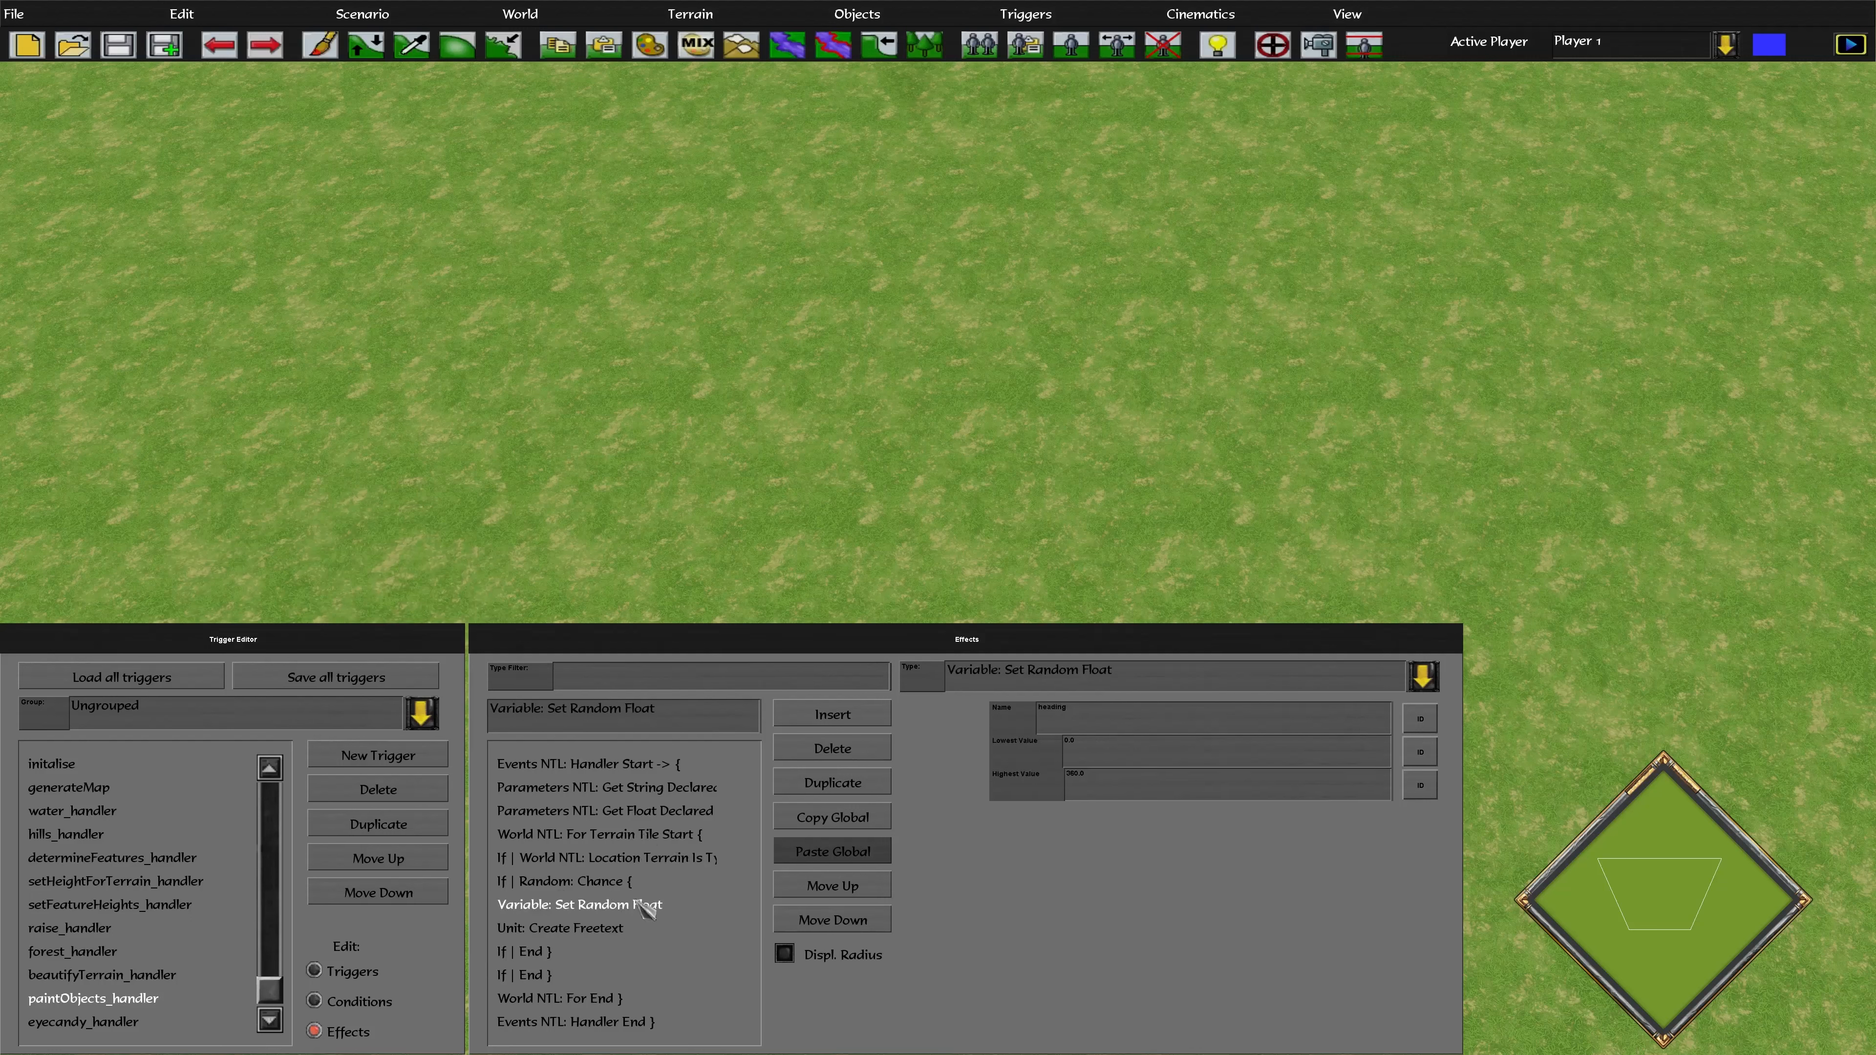
double_click(1051, 709)
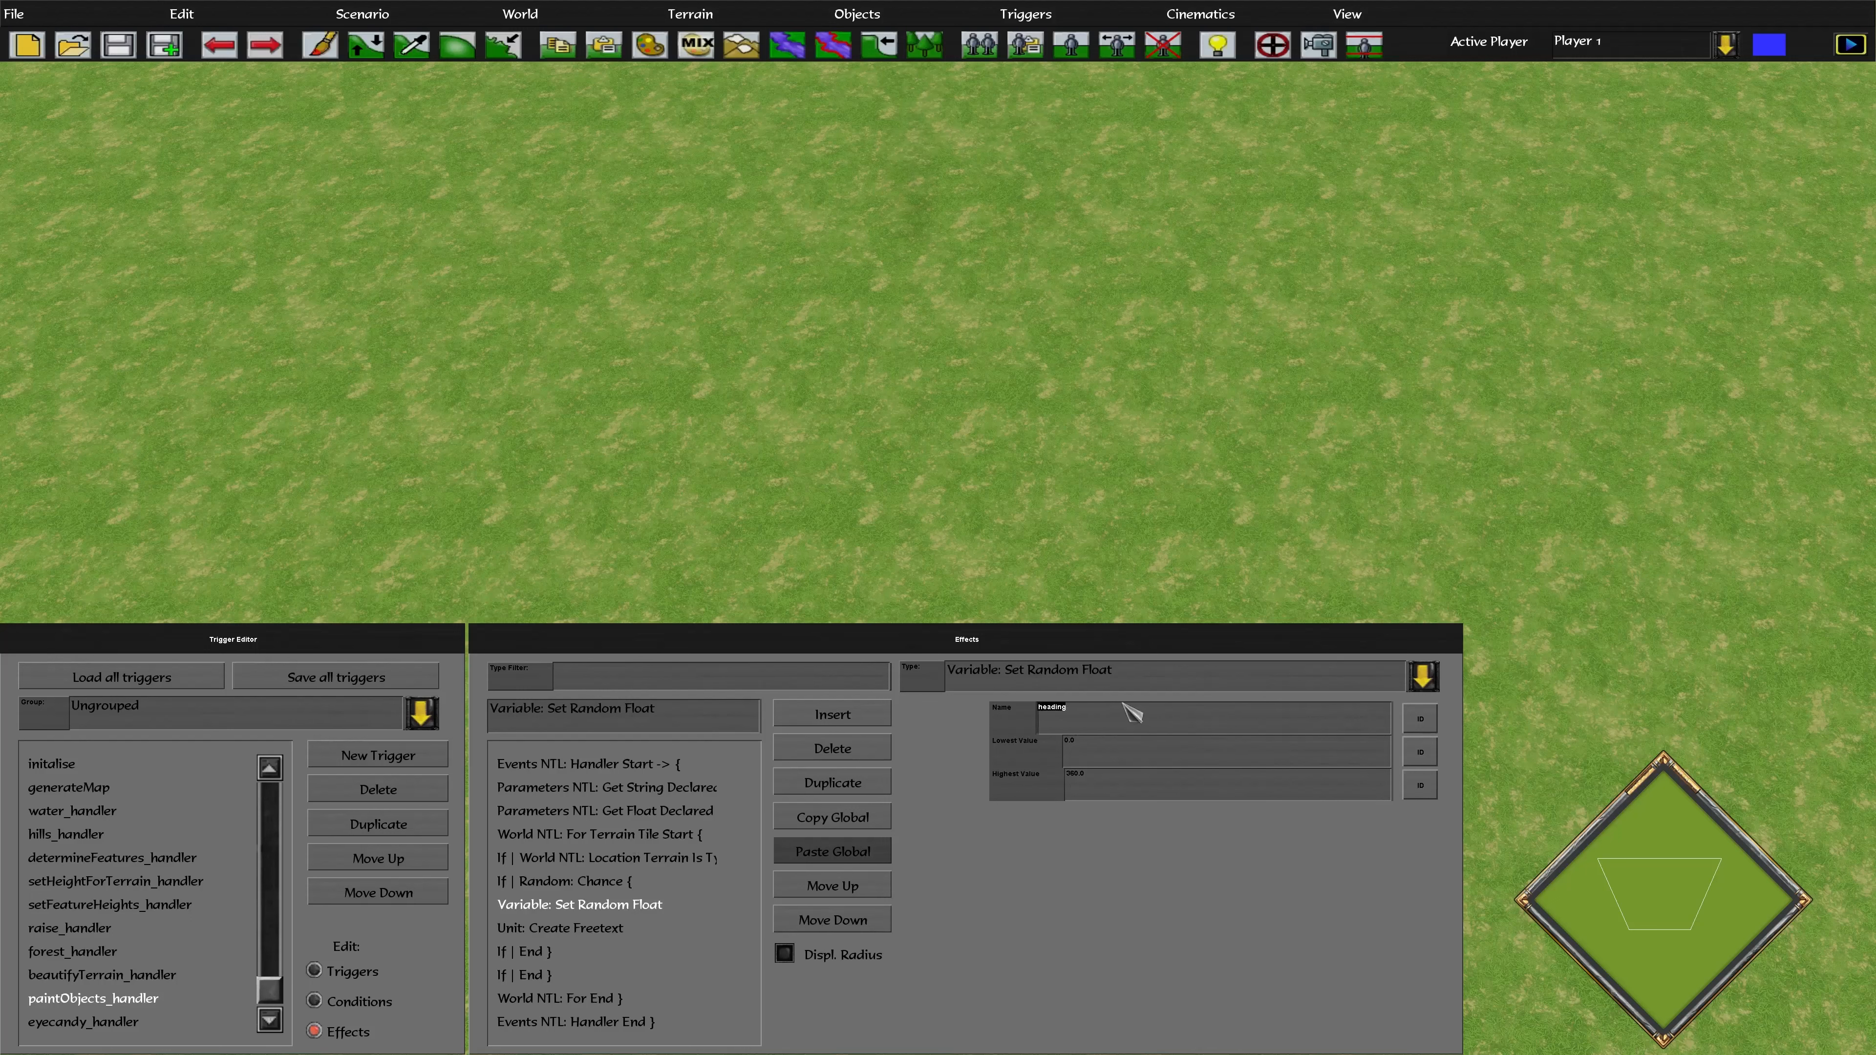
click(1087, 684)
scroll(1117, 484, down, 10)
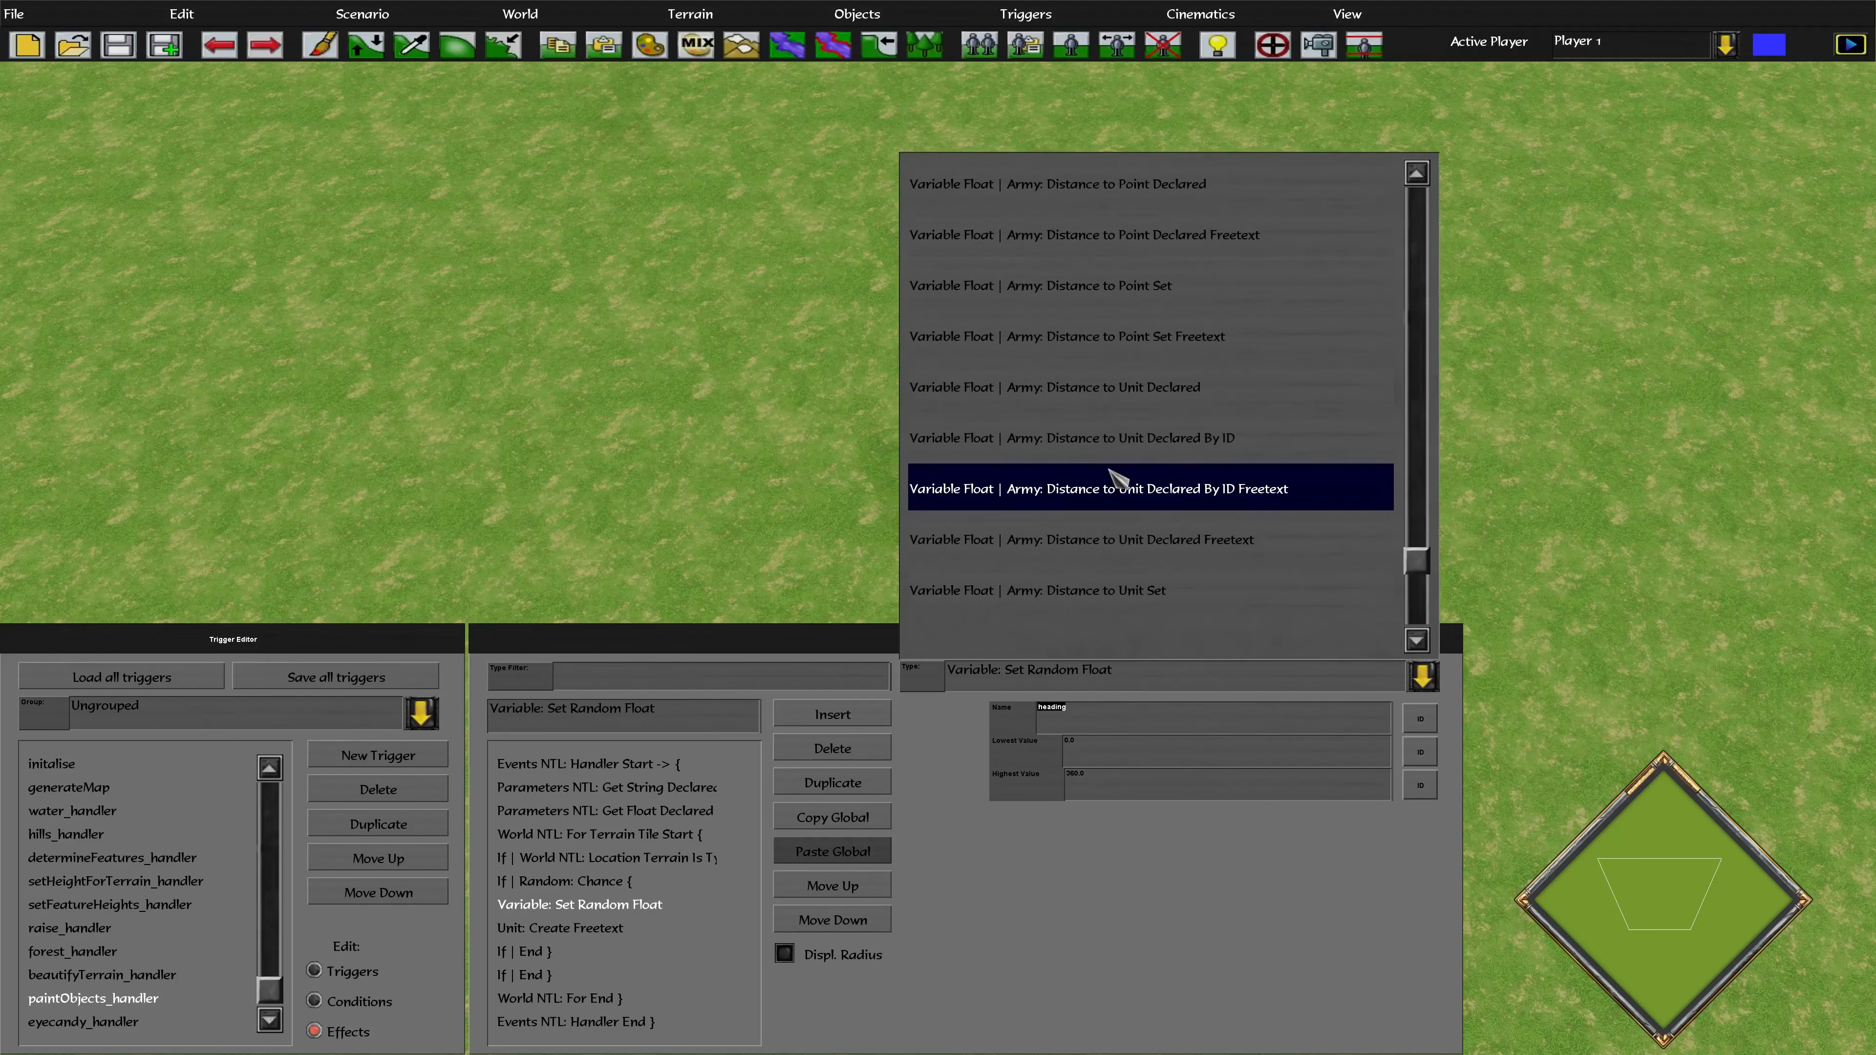
scroll(1117, 479, down, 12)
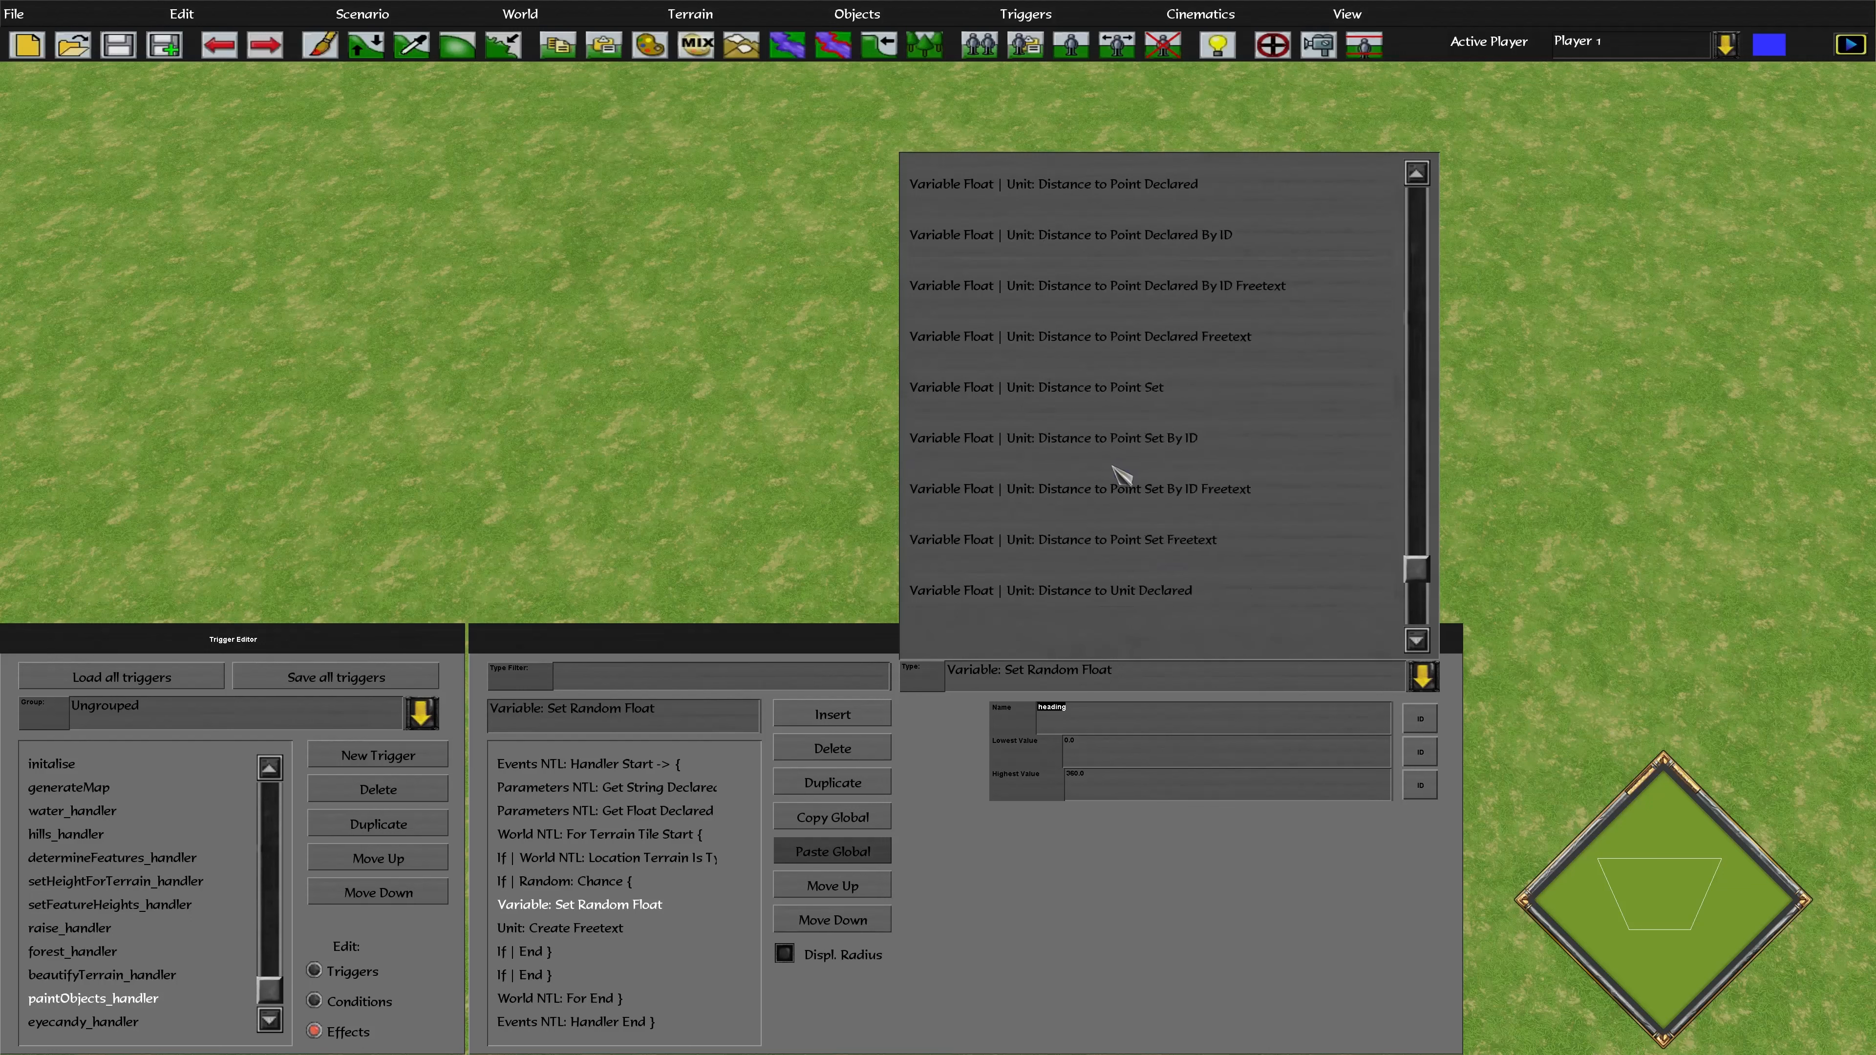
scroll(1127, 477, down, 10)
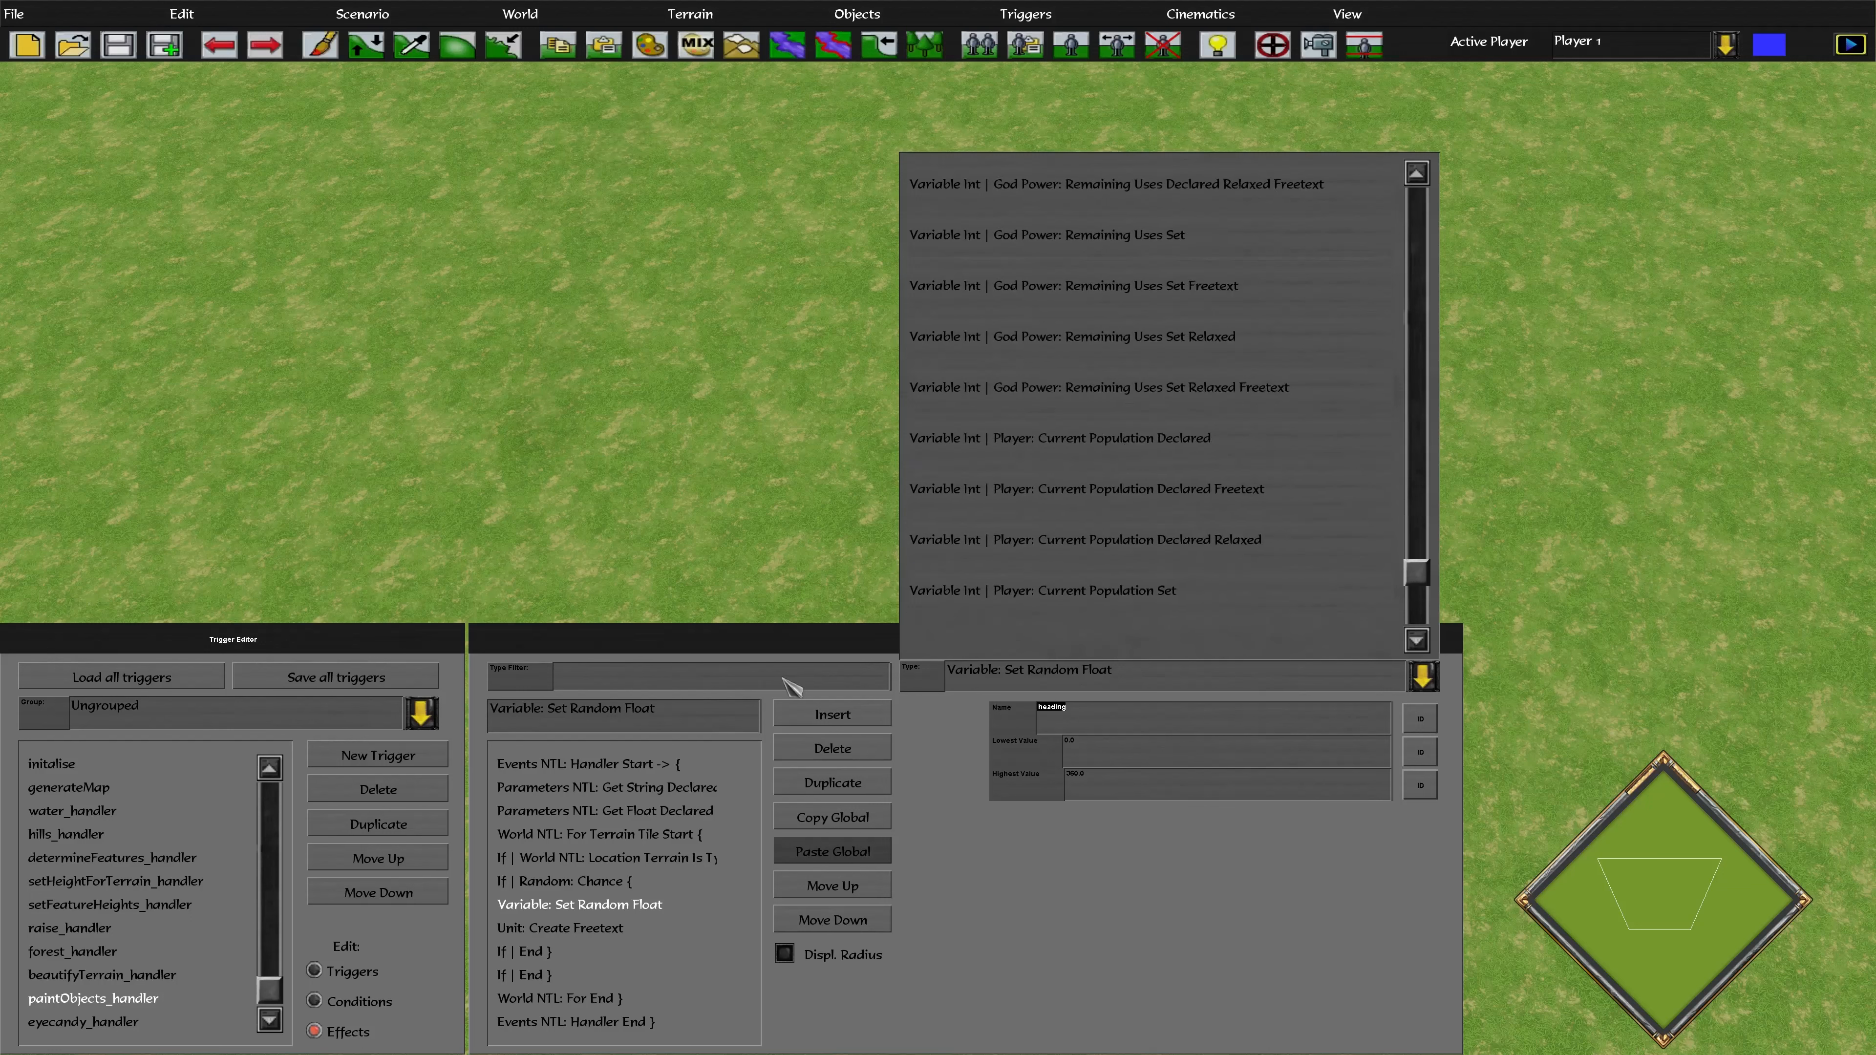
click(765, 671)
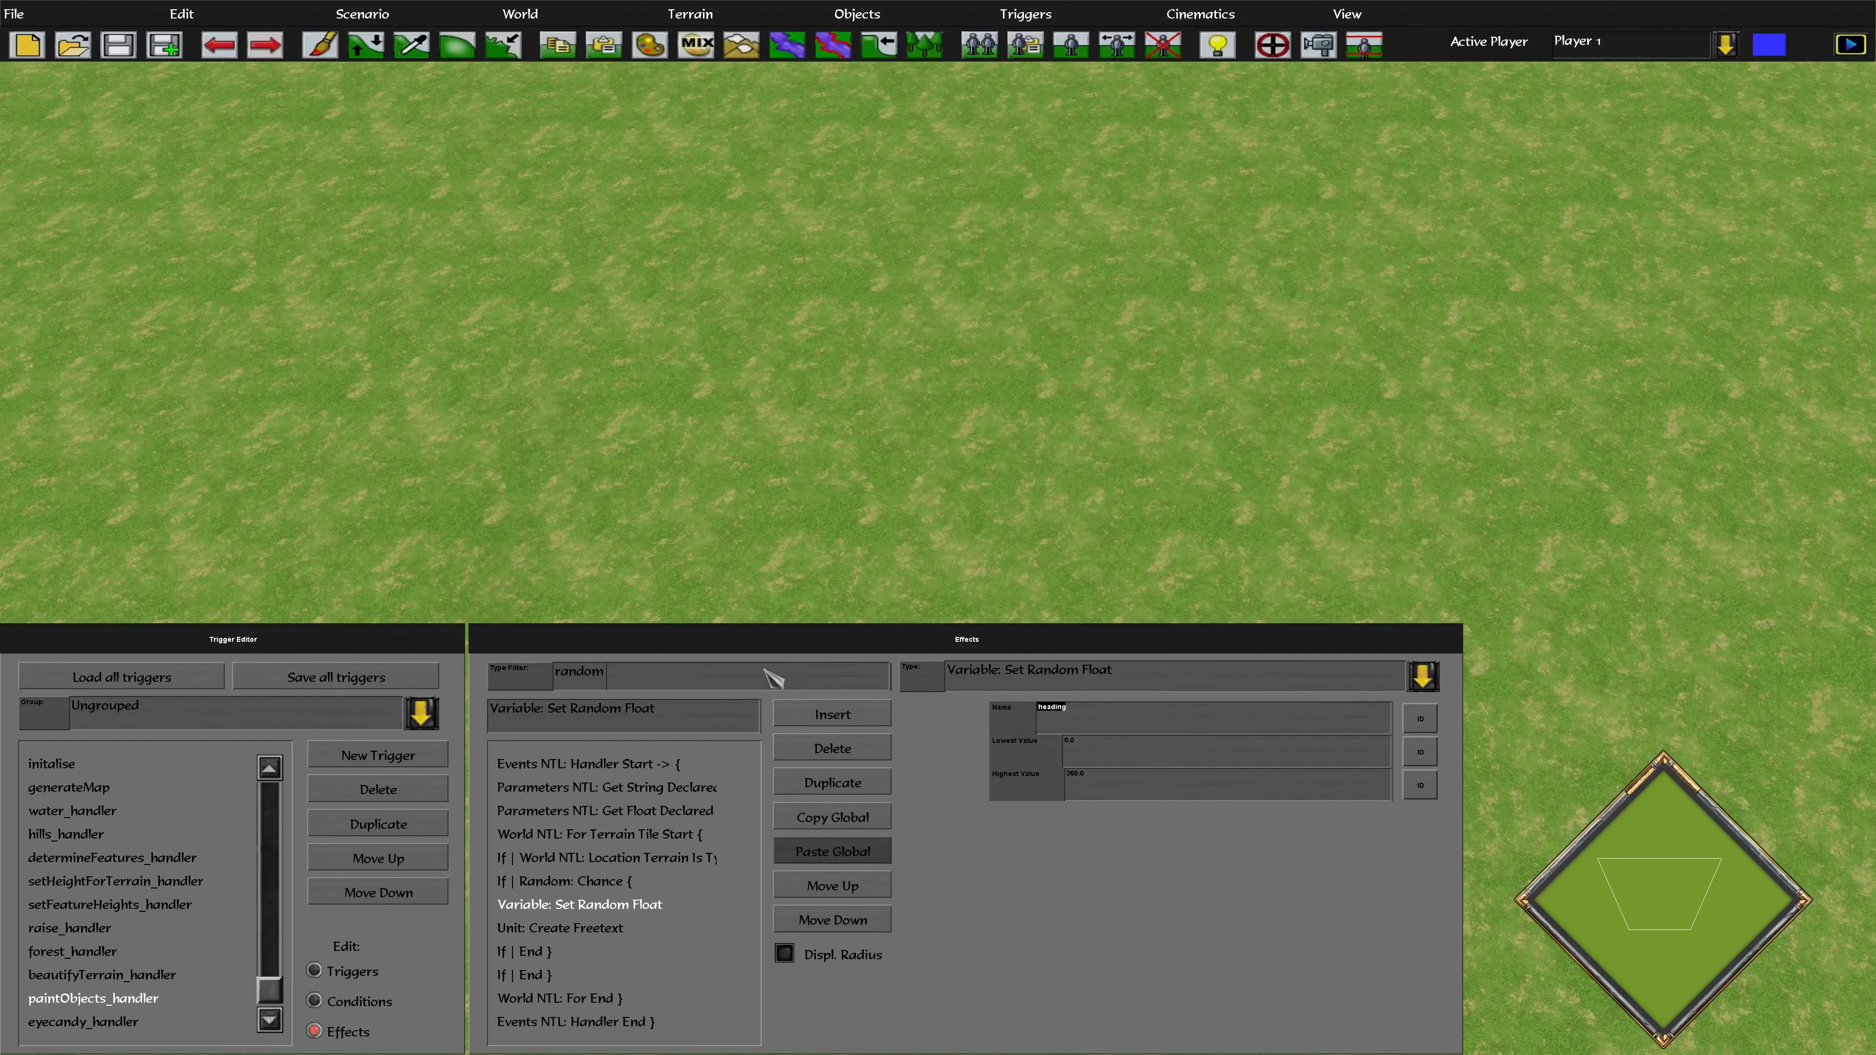
click(1073, 669)
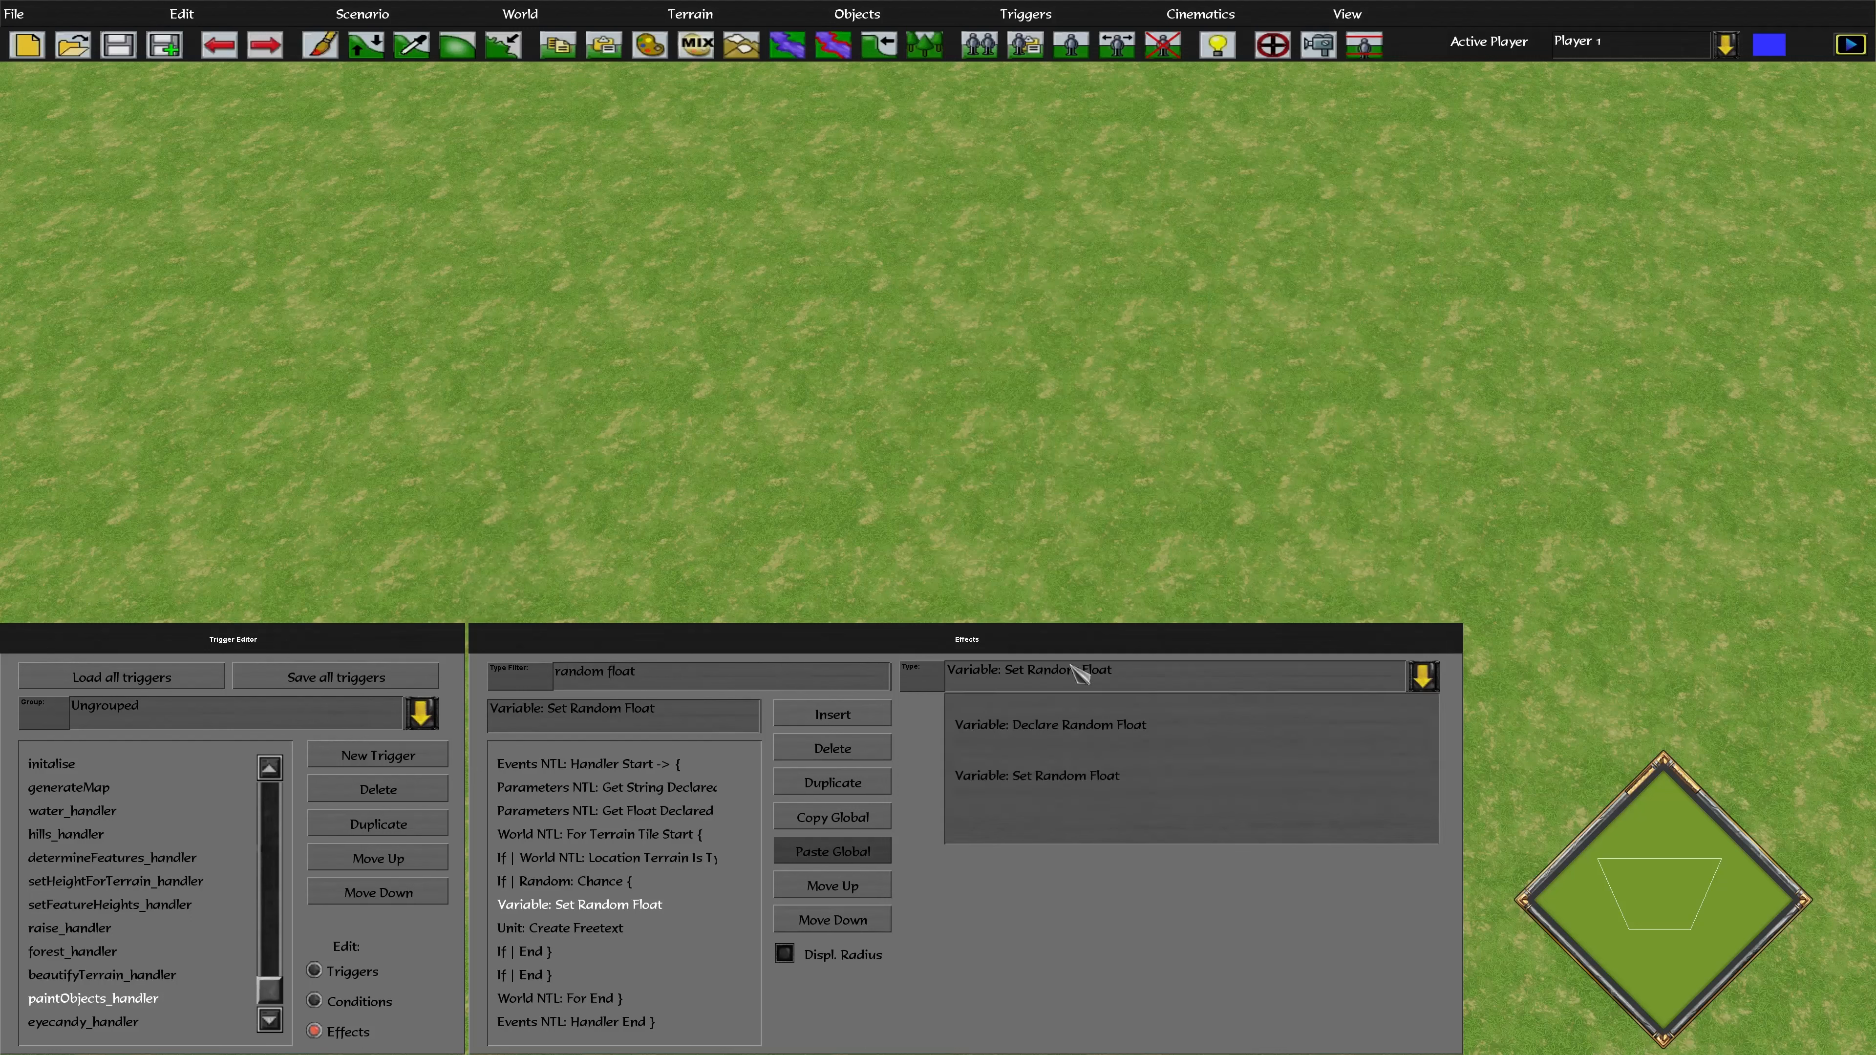
click(1130, 746)
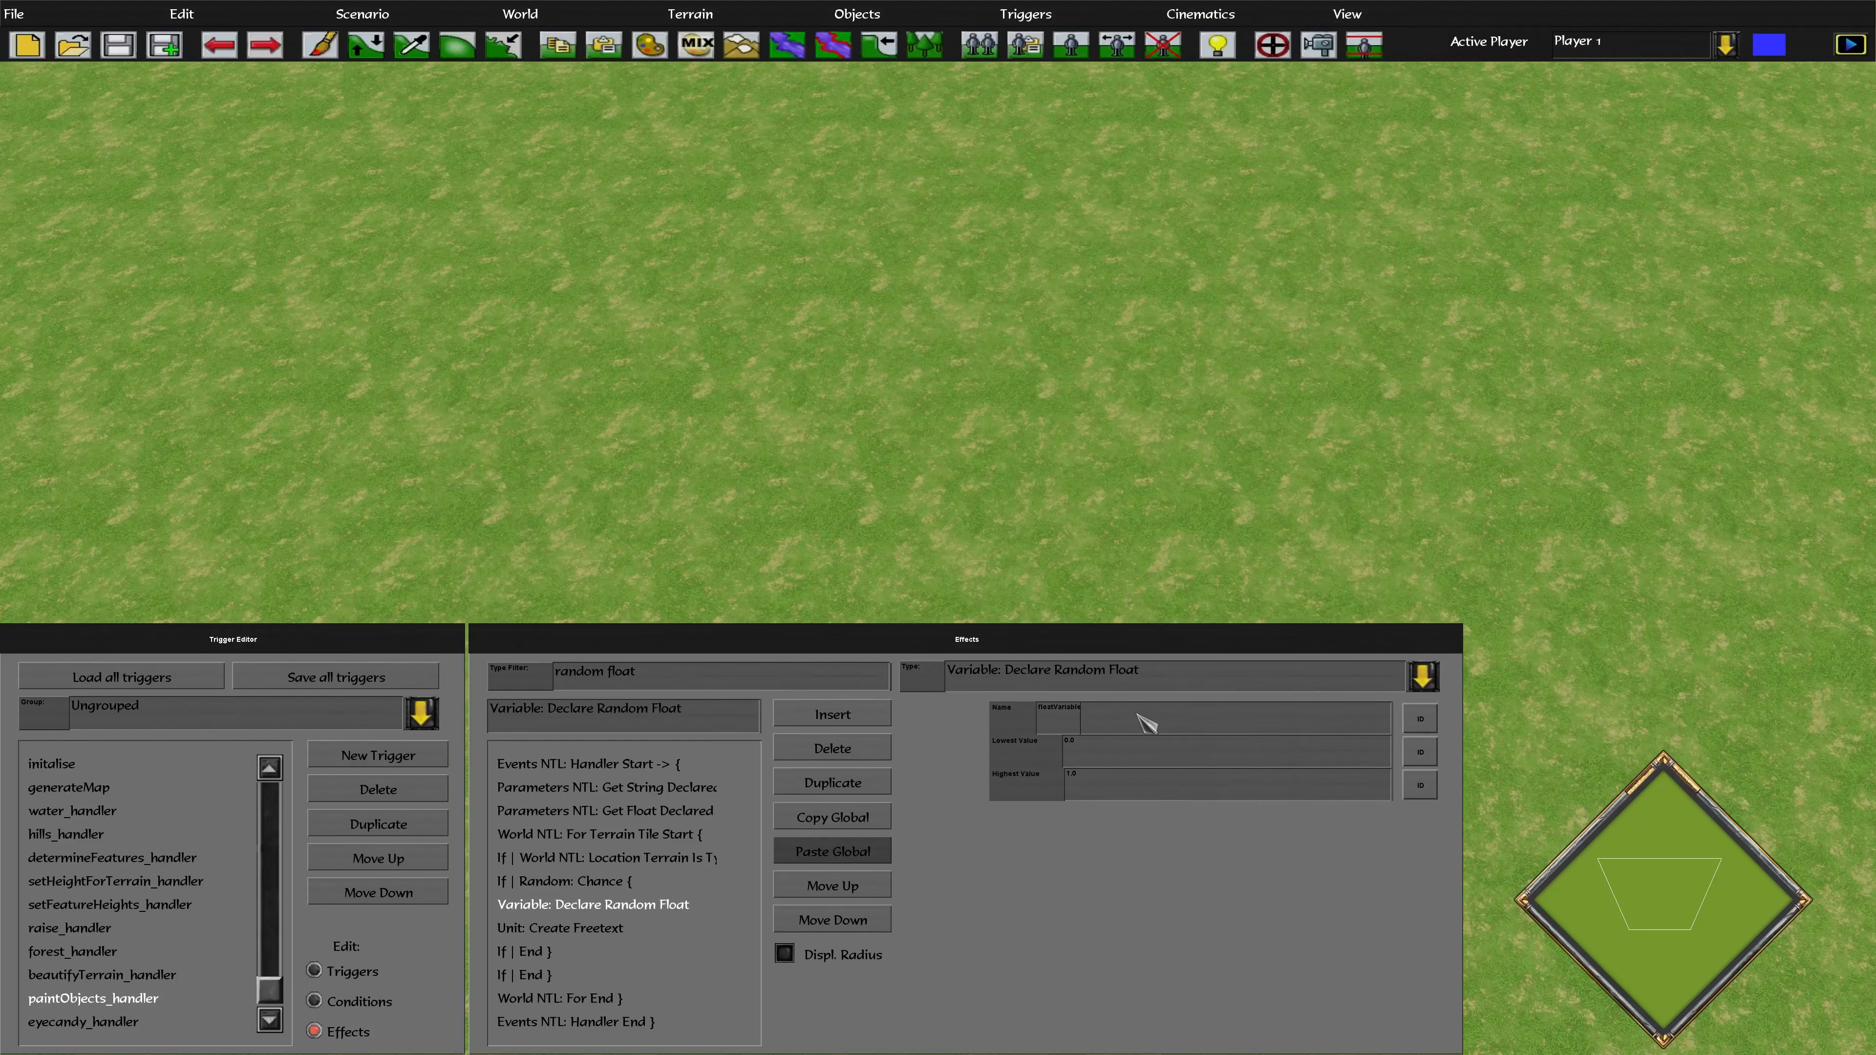
- Name the declared random float variable heading and open its highest value for editing
click(1049, 714)
text(heading)
click(1058, 774)
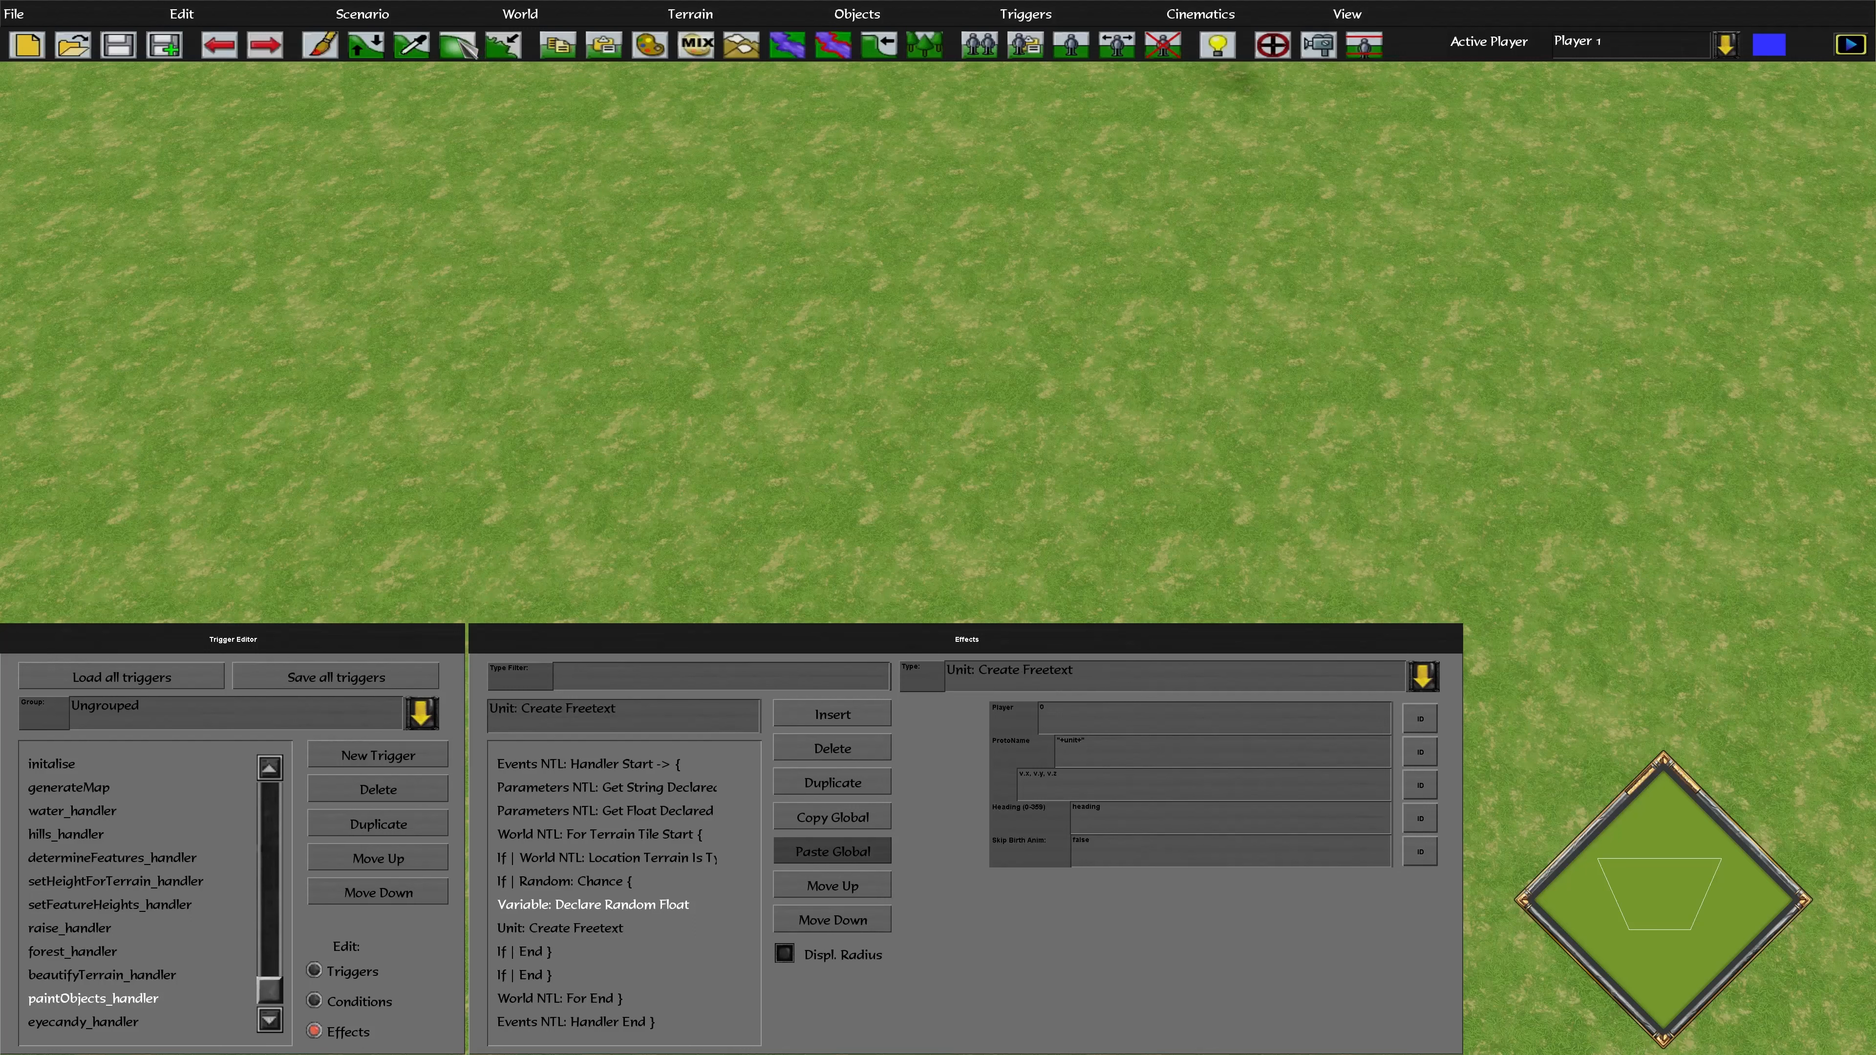
- Launch another playtest as player 1 on Standard difficulty to check the declared heading variable
click(362, 13)
click(436, 125)
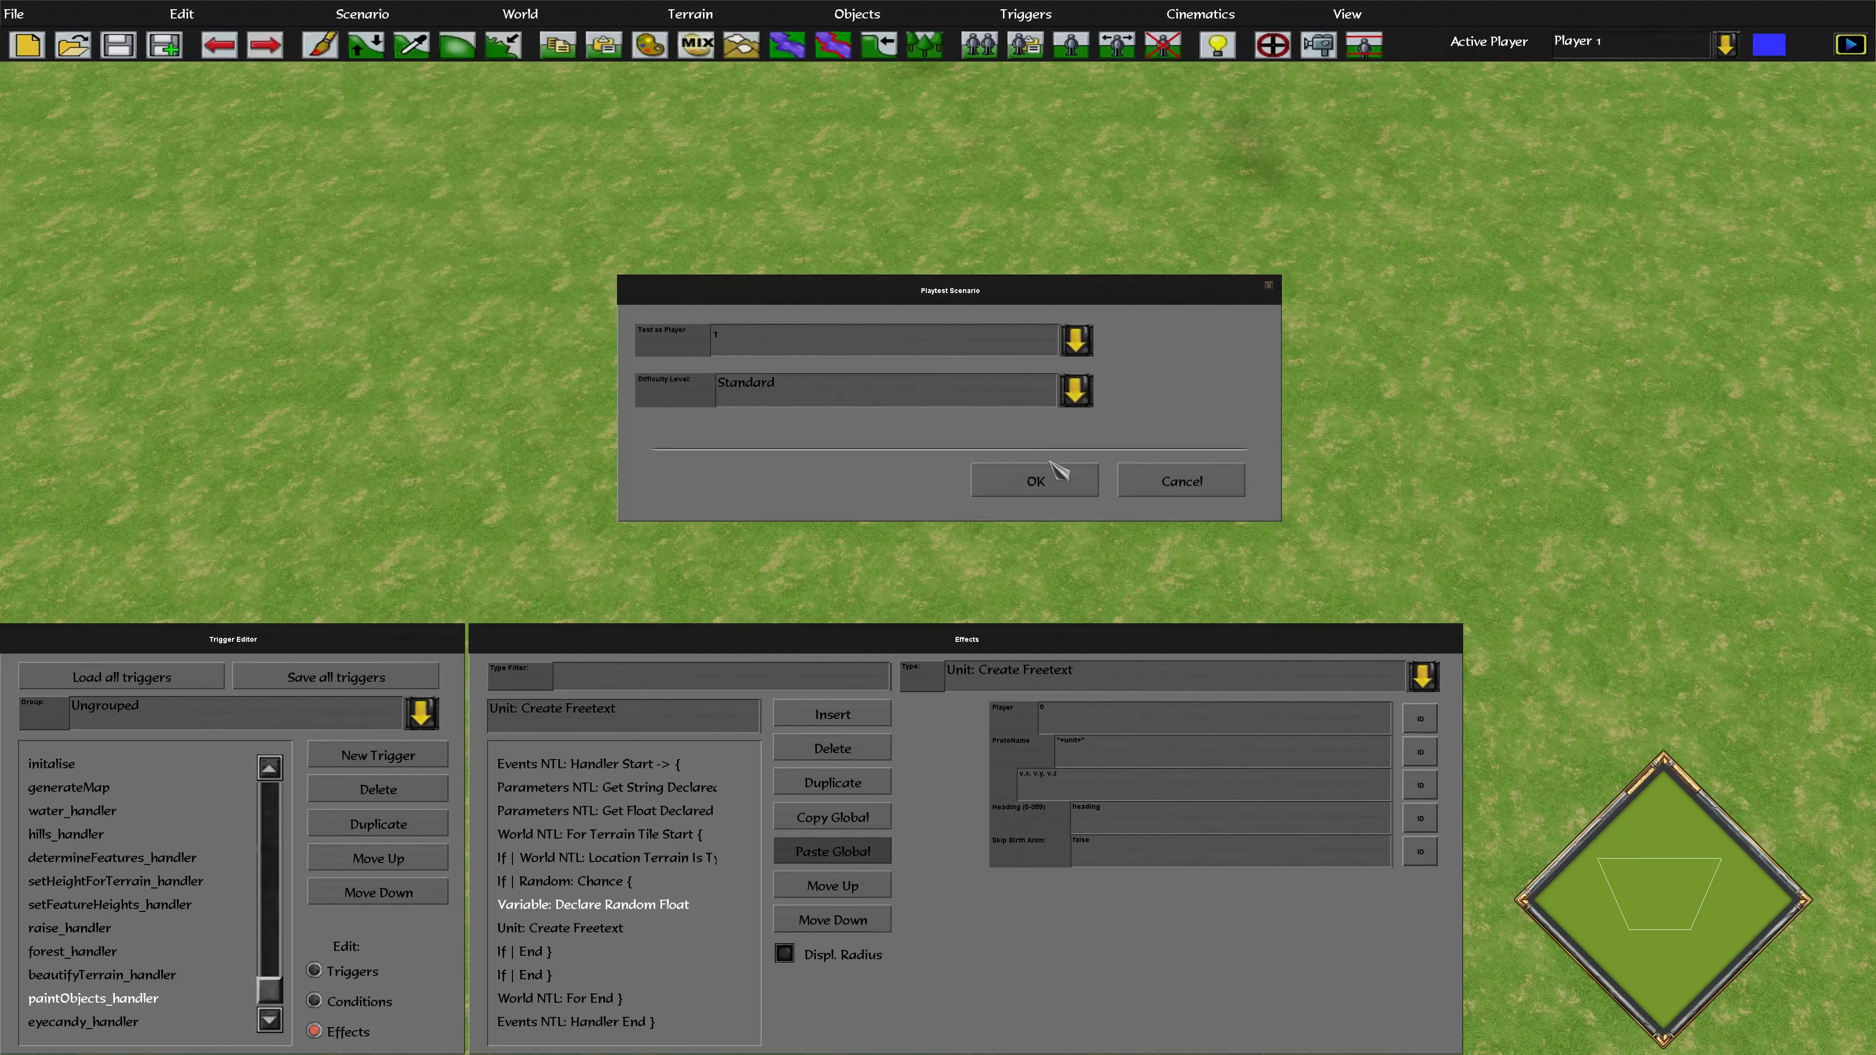
click(1026, 486)
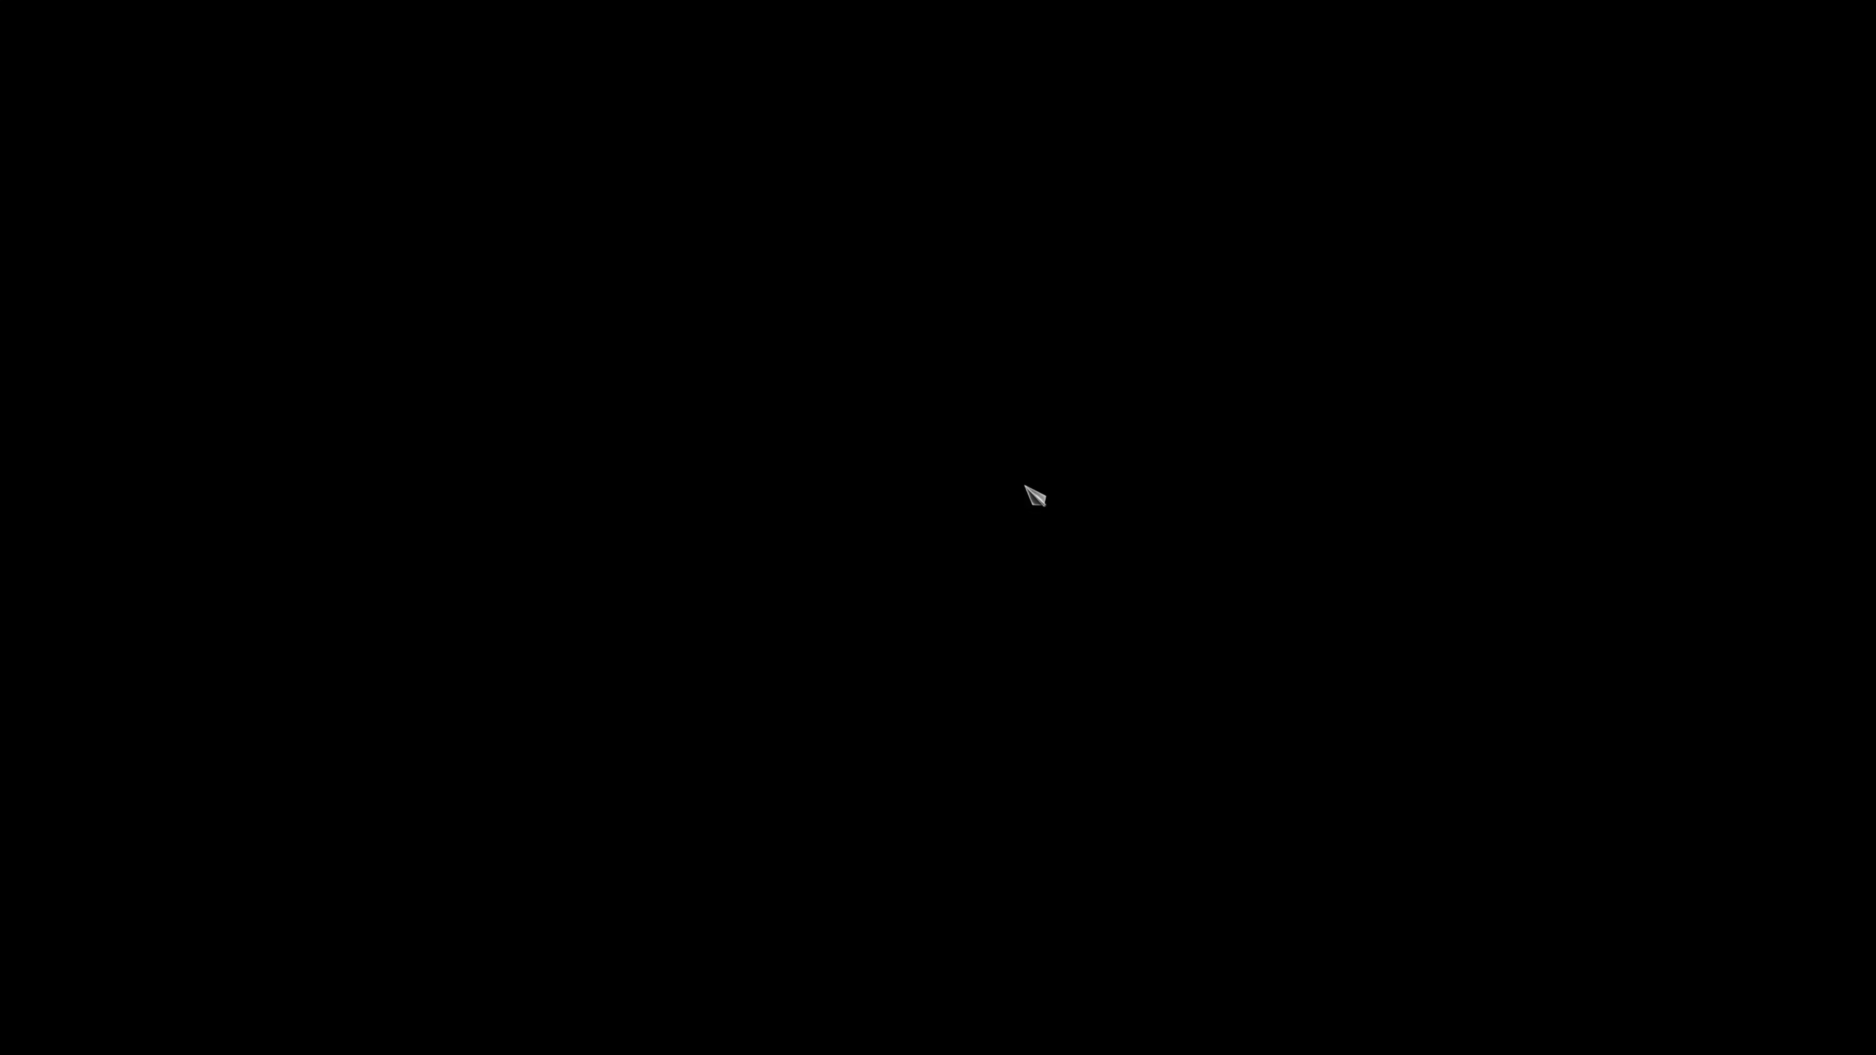